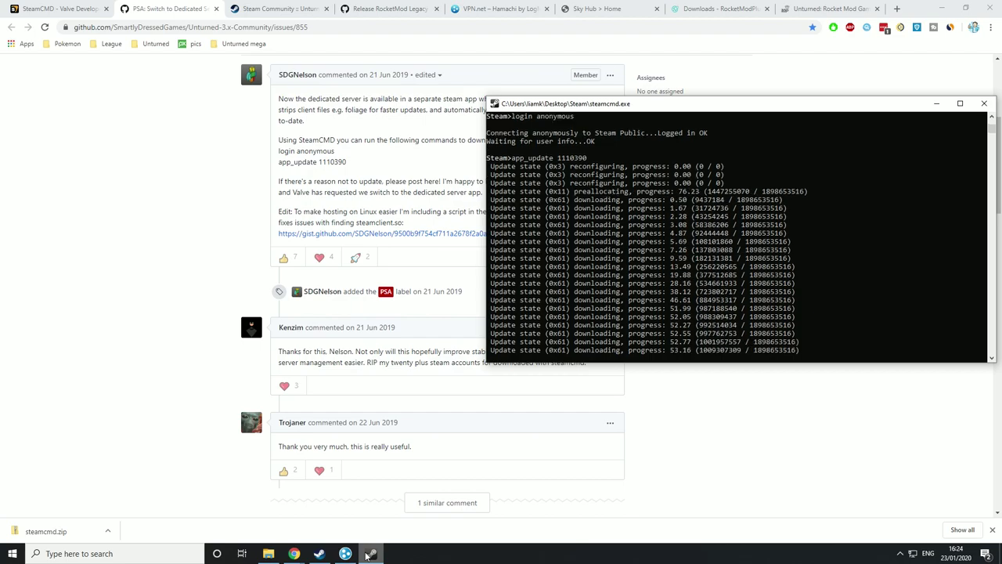
# - Let SteamCMD finish installing app 1110390, then quit the console with the quit command
pyautogui.press('super+d')
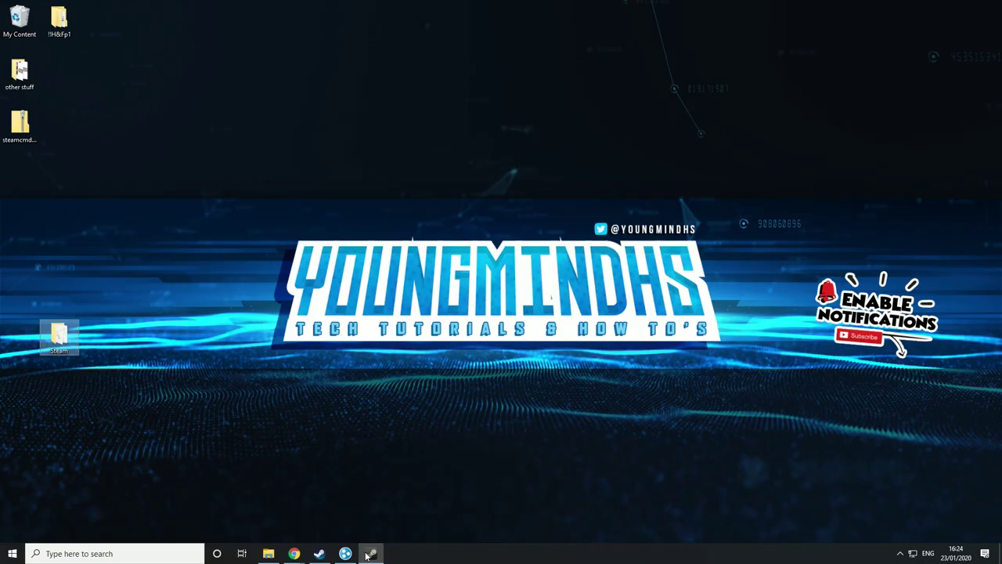
pyautogui.click(371, 556)
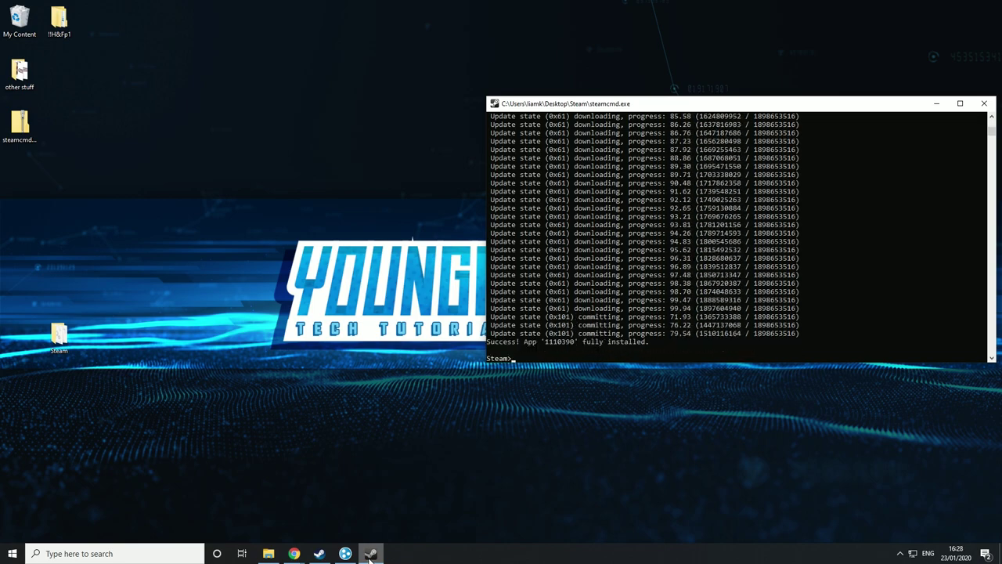
pyautogui.write('quit')
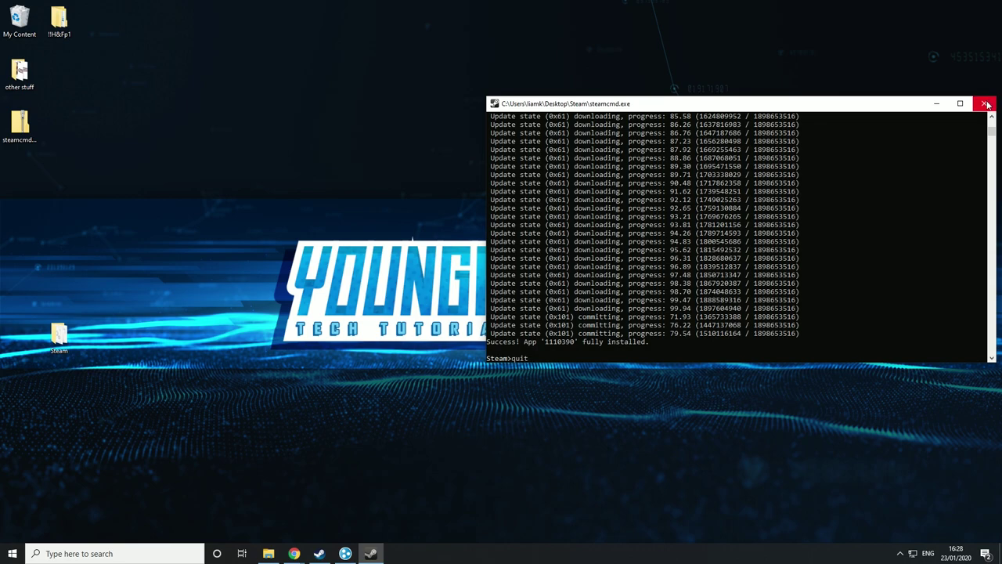
pyautogui.press('Return')
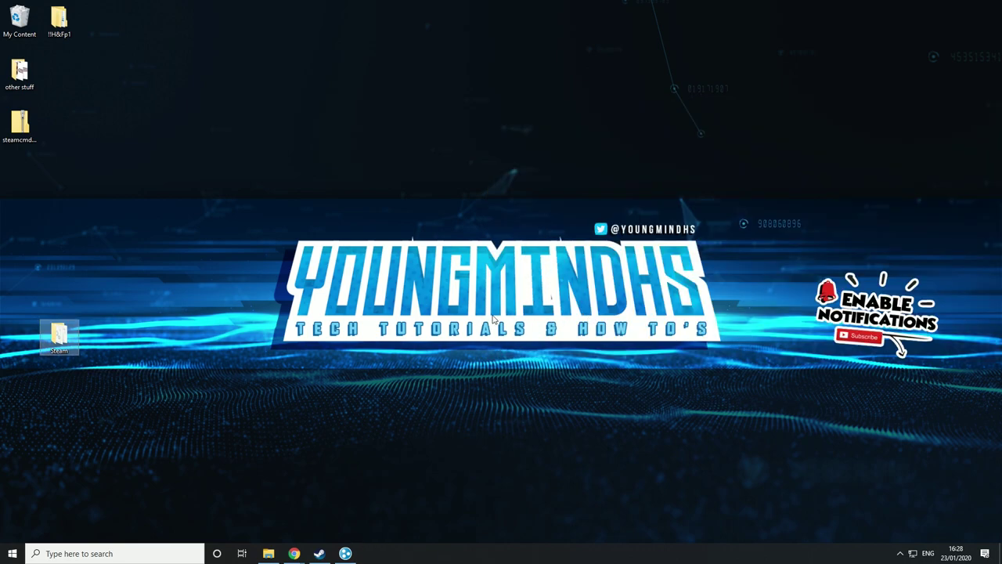
# - Navigate from the desktop Steam folder through steamapps and common into the U3DS folder
pyautogui.doubleClick(56, 333)
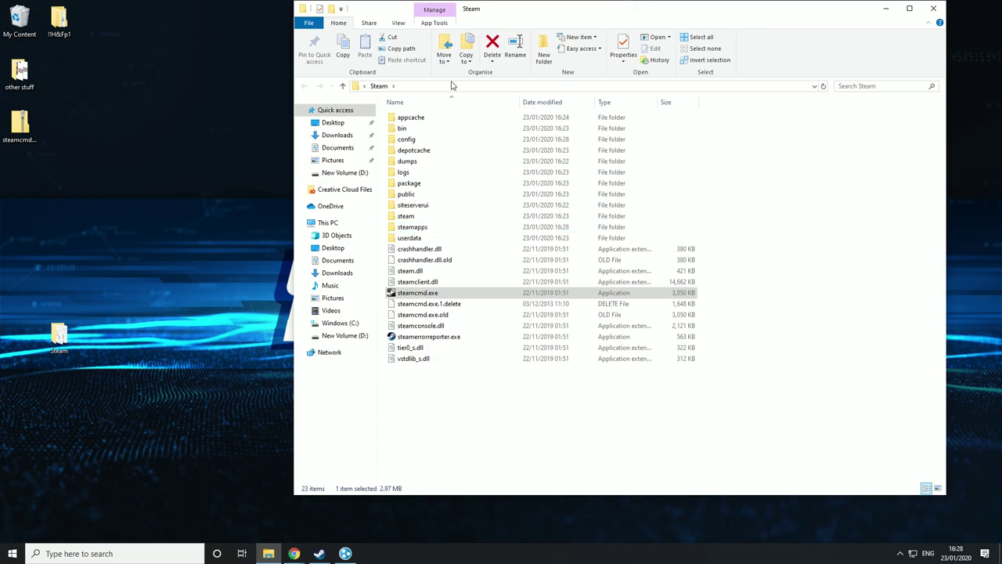
pyautogui.doubleClick(423, 228)
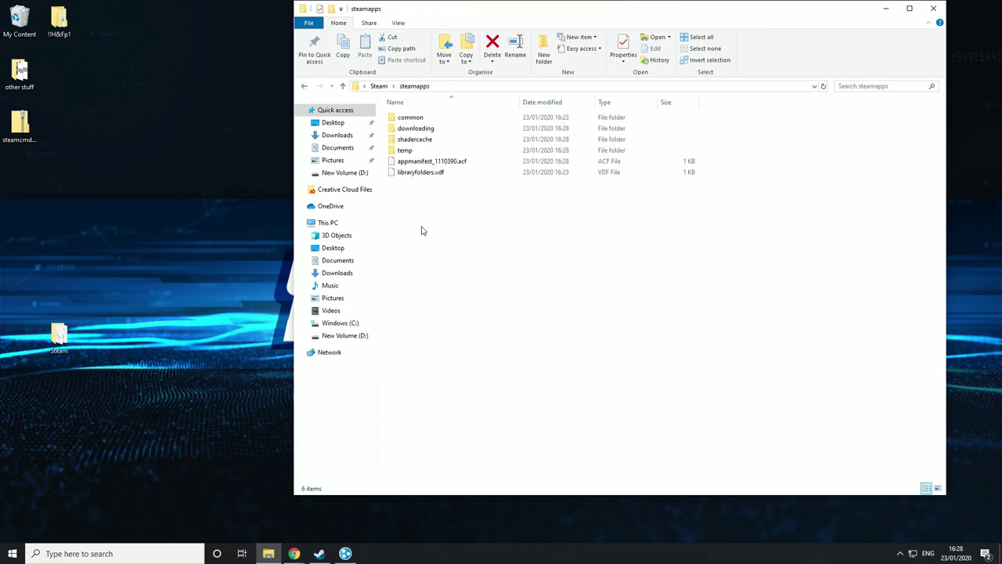
pyautogui.doubleClick(430, 118)
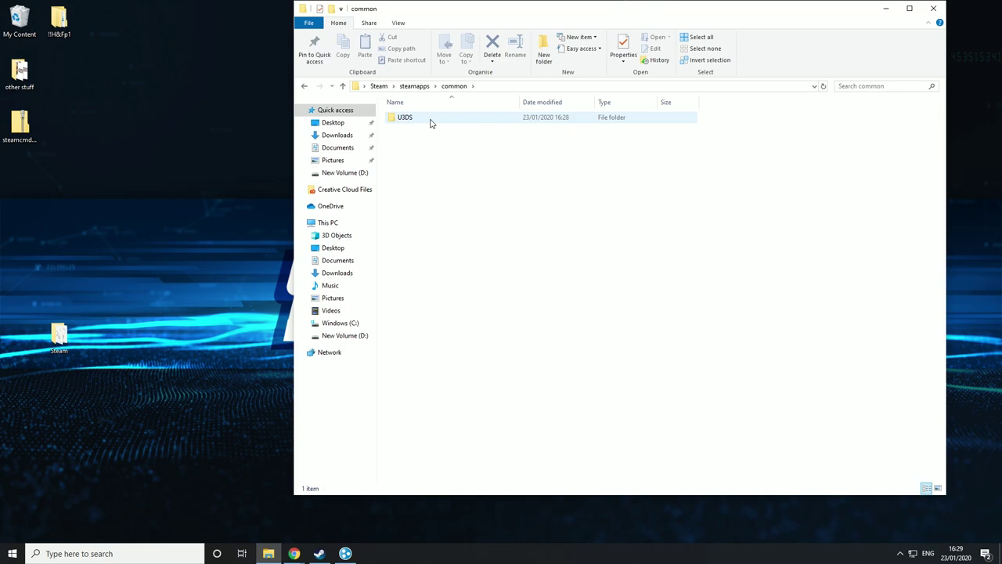
pyautogui.doubleClick(431, 123)
pyautogui.scroll(-2, 505, 313)
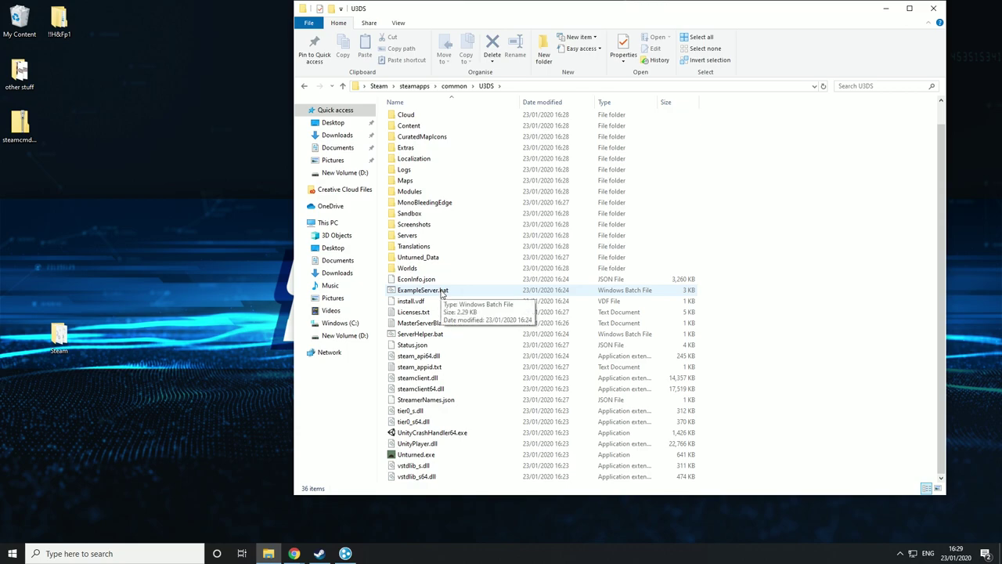
# - Copy ExampleServer.bat and paste a duplicate into the U3DS folder
pyautogui.rightClick(442, 292)
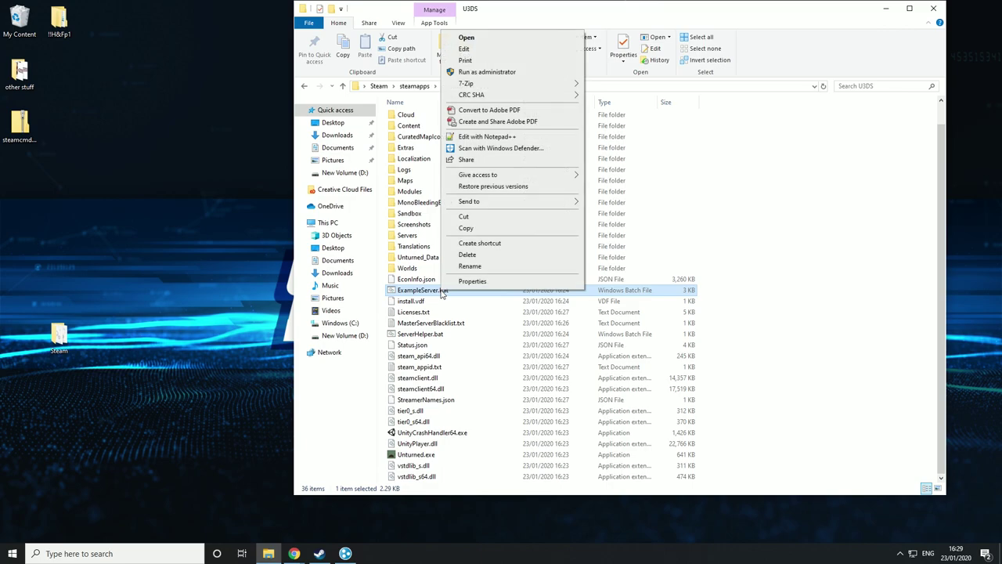
pyautogui.click(467, 229)
pyautogui.click(767, 285)
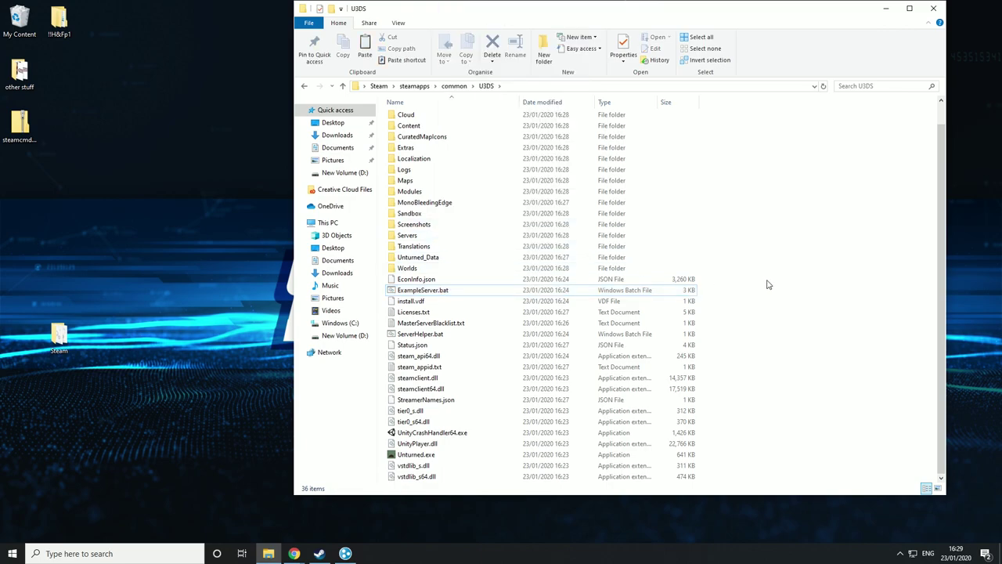
pyautogui.rightClick(768, 284)
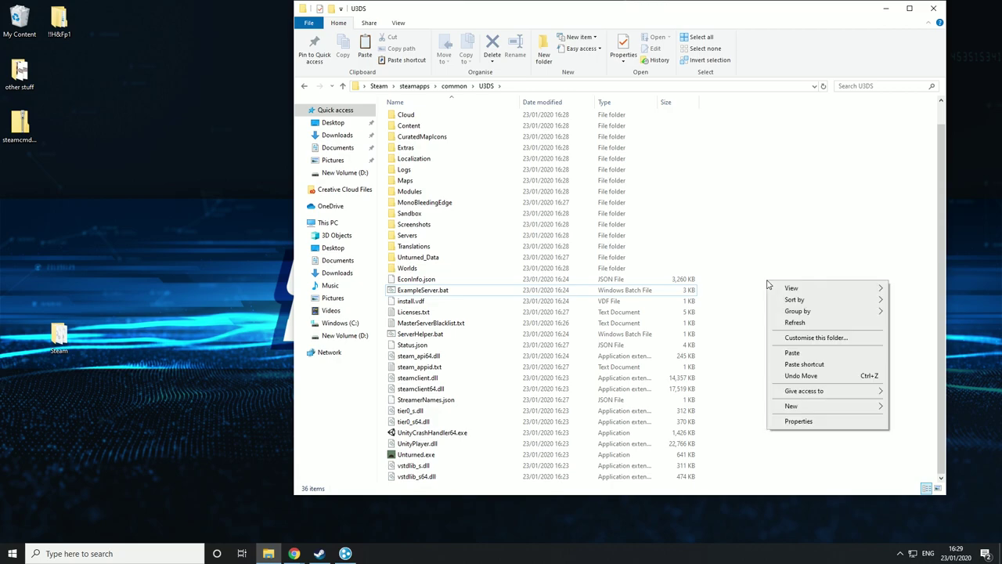
pyautogui.click(792, 353)
# - Rename the pasted copy to ServerStarter.bat
pyautogui.rightClick(474, 280)
pyautogui.click(505, 254)
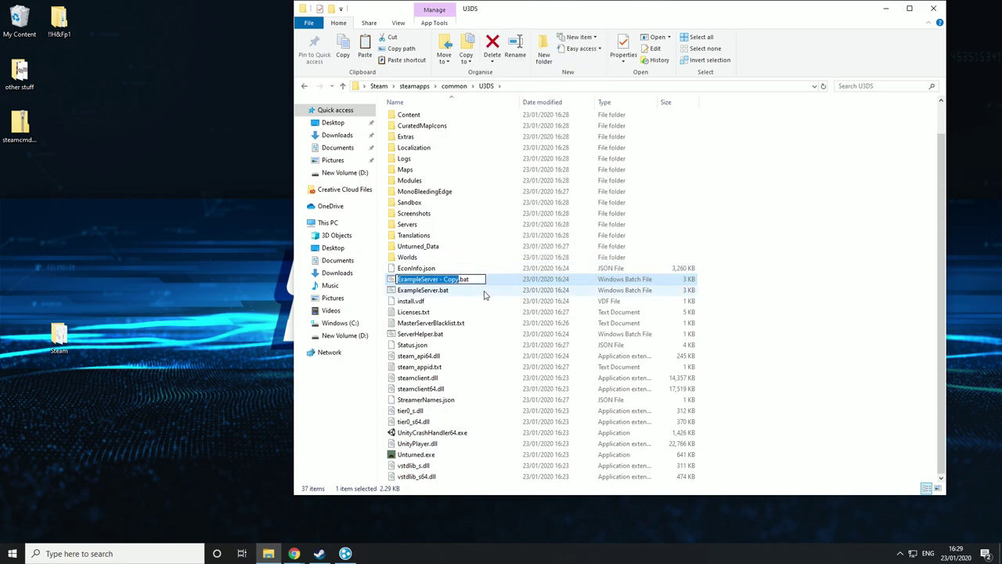
pyautogui.write('ServerStarter')
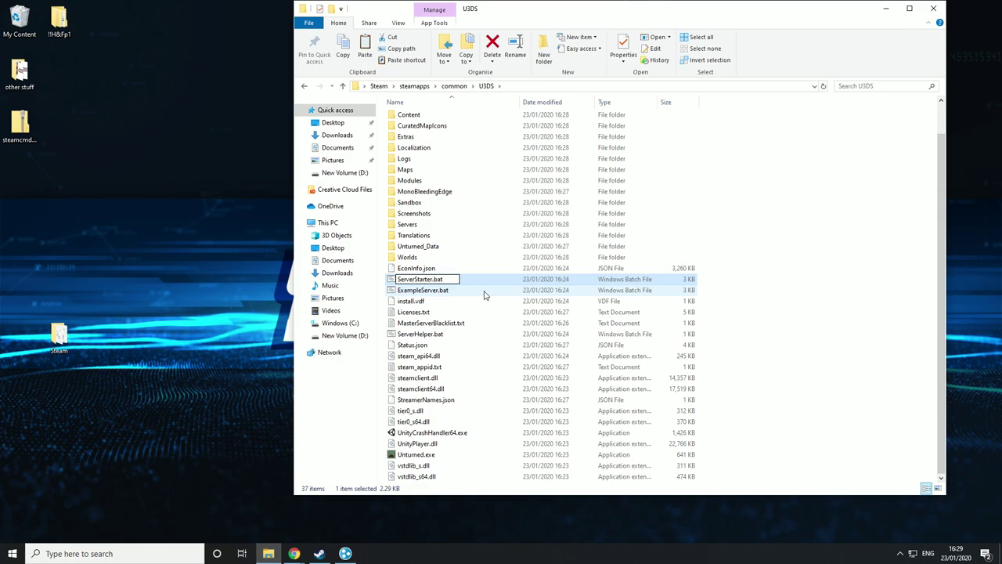
pyautogui.press('Return')
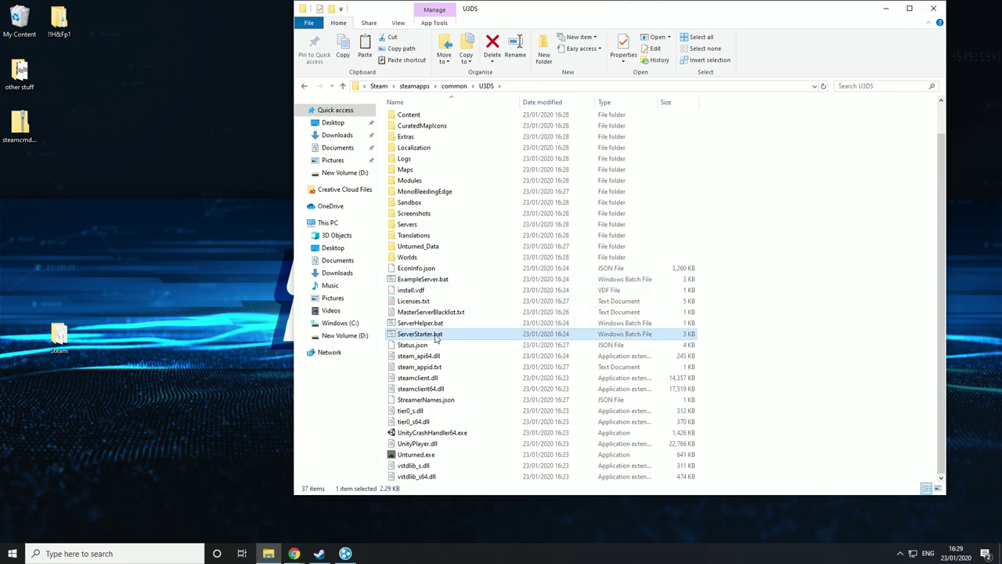
pyautogui.rightClick(436, 337)
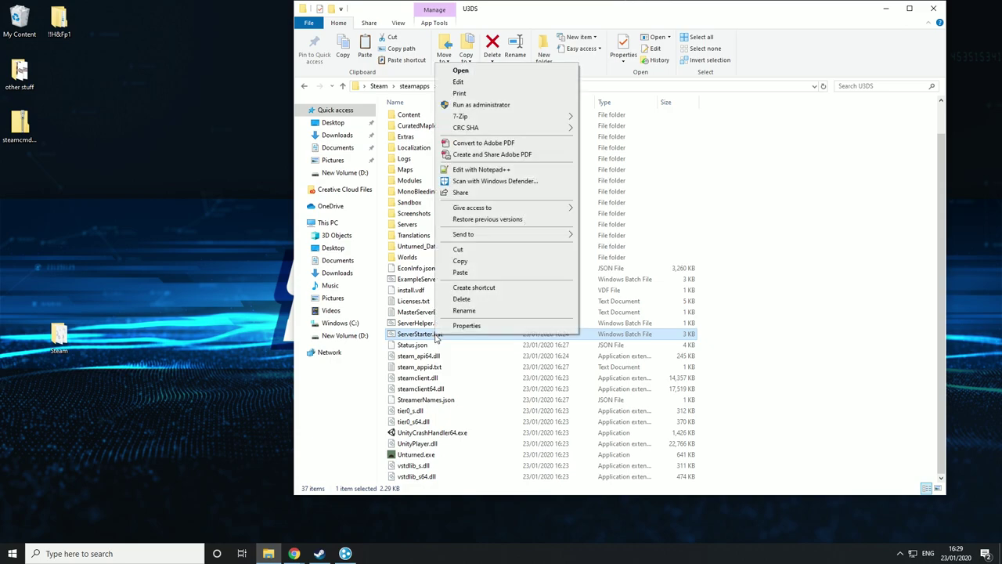
# - Open ServerStarter.bat in Notepad++ and replace +LanServer on line 30 with +port/27015 +secureserver
pyautogui.click(481, 169)
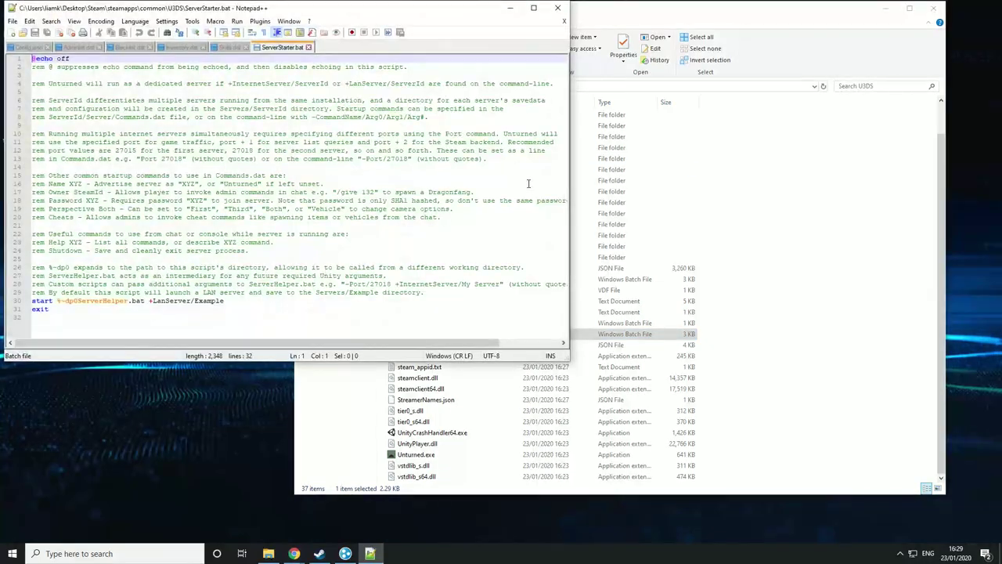
pyautogui.moveTo(342, 9); pyautogui.dragTo(611, 18)
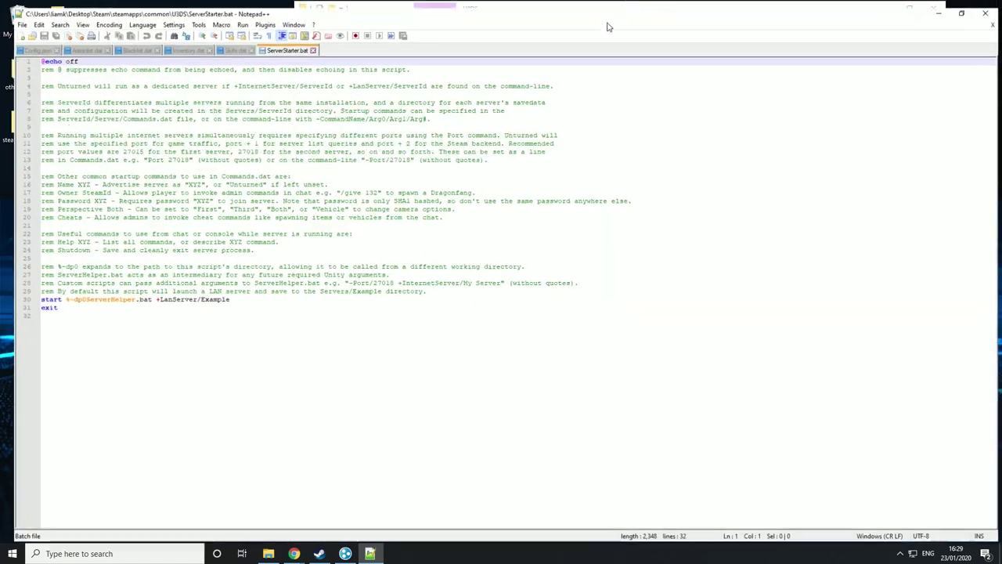
pyautogui.doubleClick(416, 10)
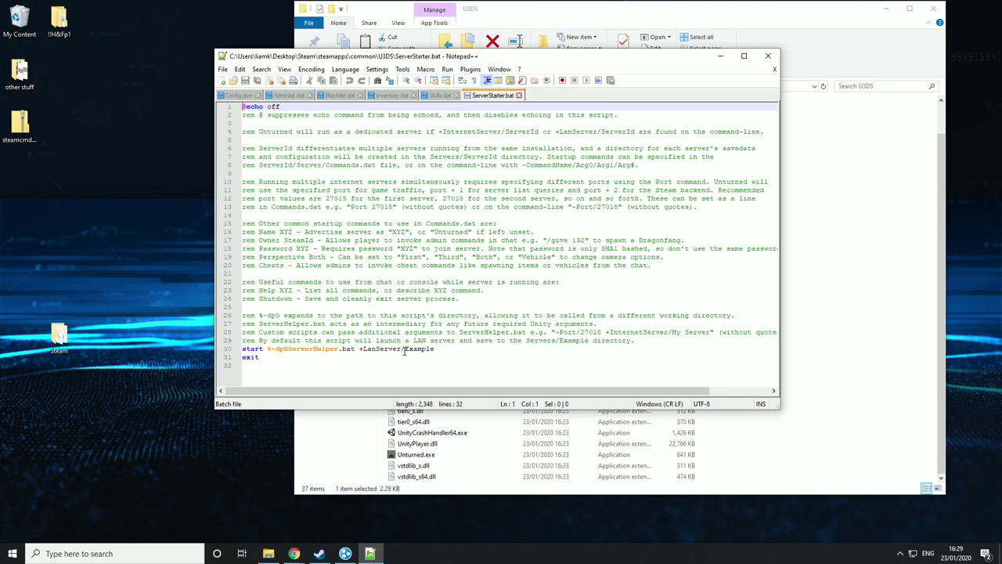
pyautogui.moveTo(401, 352); pyautogui.dragTo(363, 353)
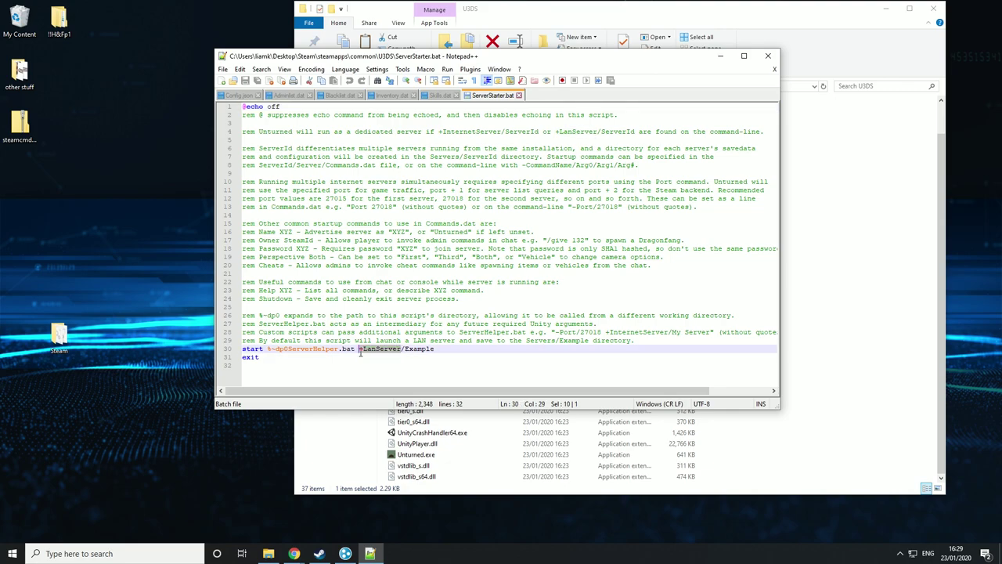
pyautogui.press('BackSpace')
pyautogui.press('BackSpace')
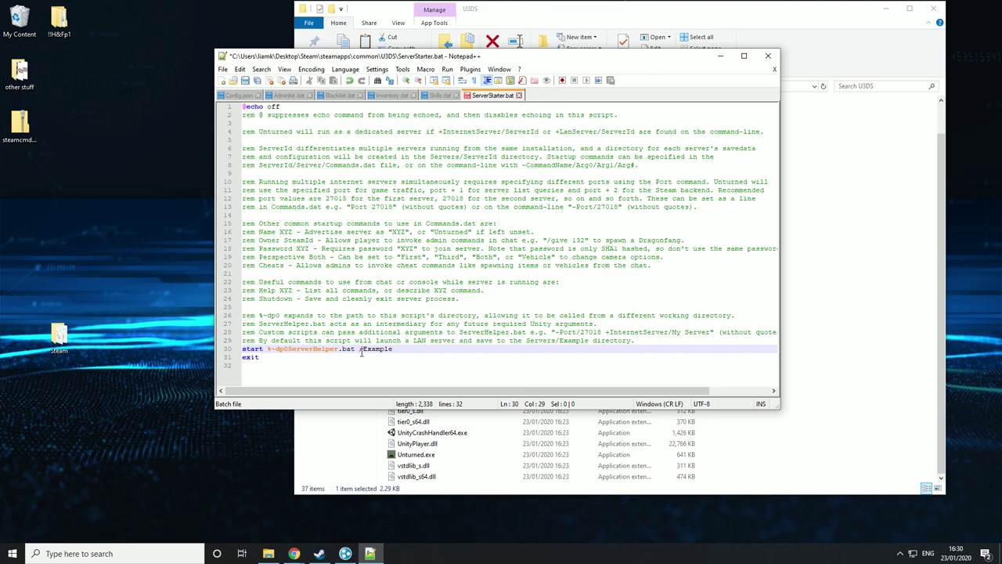
pyautogui.write('+port')
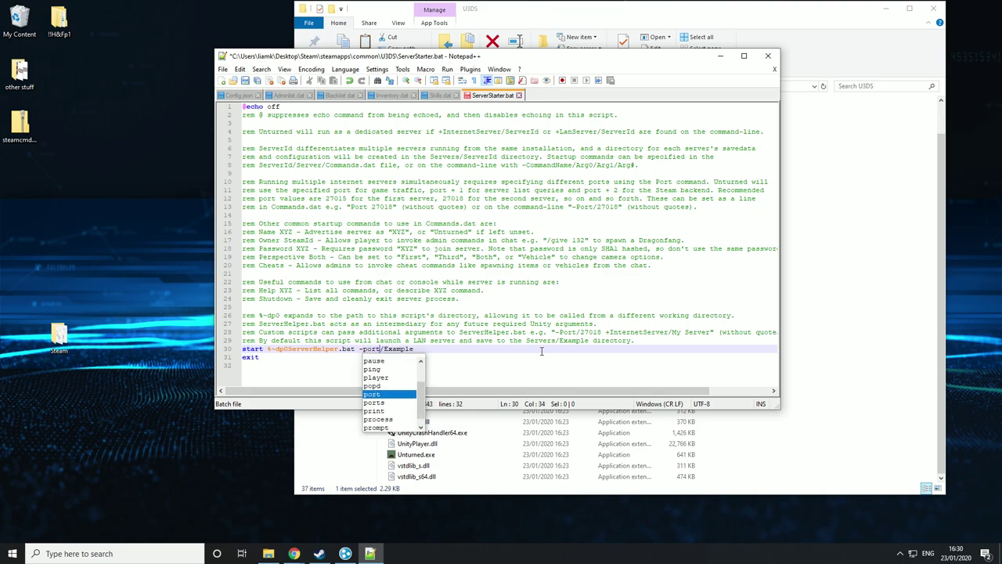
pyautogui.write('/27015')
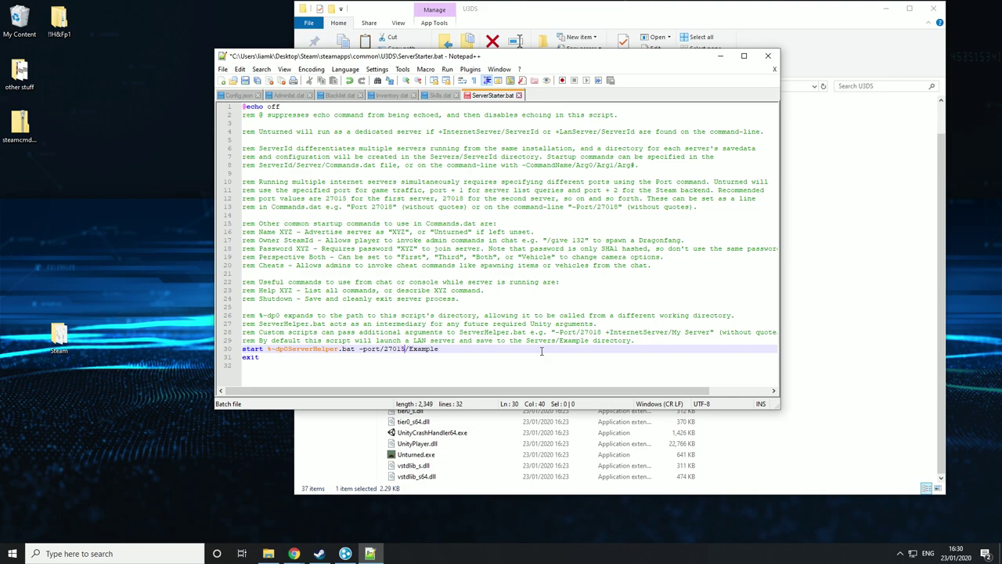
pyautogui.write(' +secureserver')
# - Replace Example with a custom server name ending in _Server, then save and close the file
pyautogui.press('BackSpace')
pyautogui.press('BackSpace')
pyautogui.press('BackSpace')
pyautogui.press('BackSpace')
pyautogui.press('BackSpace')
pyautogui.press('BackSpace')
pyautogui.press('BackSpace')
pyautogui.write('YourServer')
pyautogui.press('BackSpace')
pyautogui.press('BackSpace')
pyautogui.press('BackSpace')
pyautogui.press('BackSpace')
pyautogui.press('BackSpace')
pyautogui.press('BackSpace')
pyautogui.press('BackSpace')
pyautogui.write('g')
pyautogui.press('BackSpace')
pyautogui.write('ngmindHS')
pyautogui.write('S')
pyautogui.press('BackSpace')
pyautogui.write('_Server')
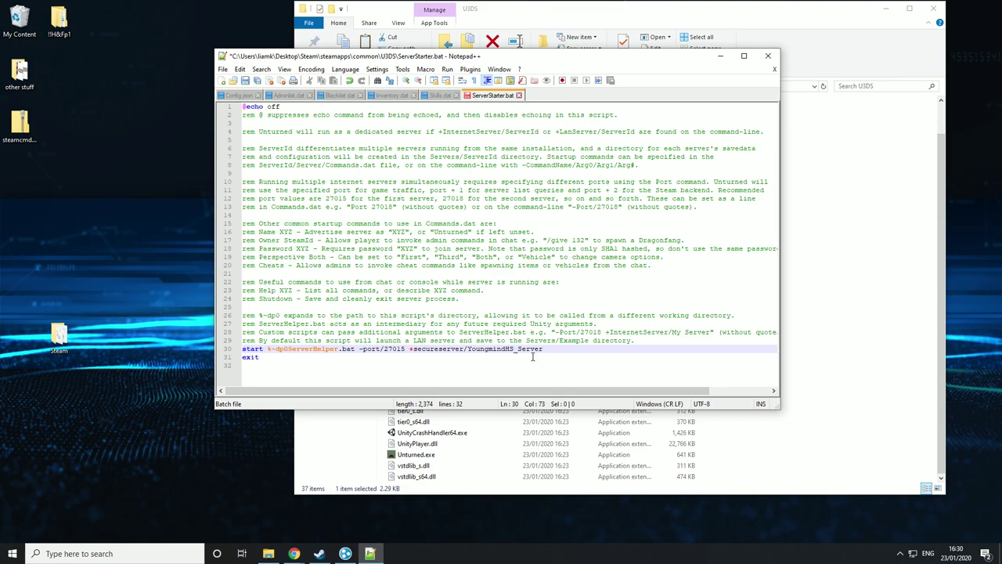
pyautogui.click(519, 351)
pyautogui.press('BackSpace')
pyautogui.press('BackSpace')
pyautogui.write('_')
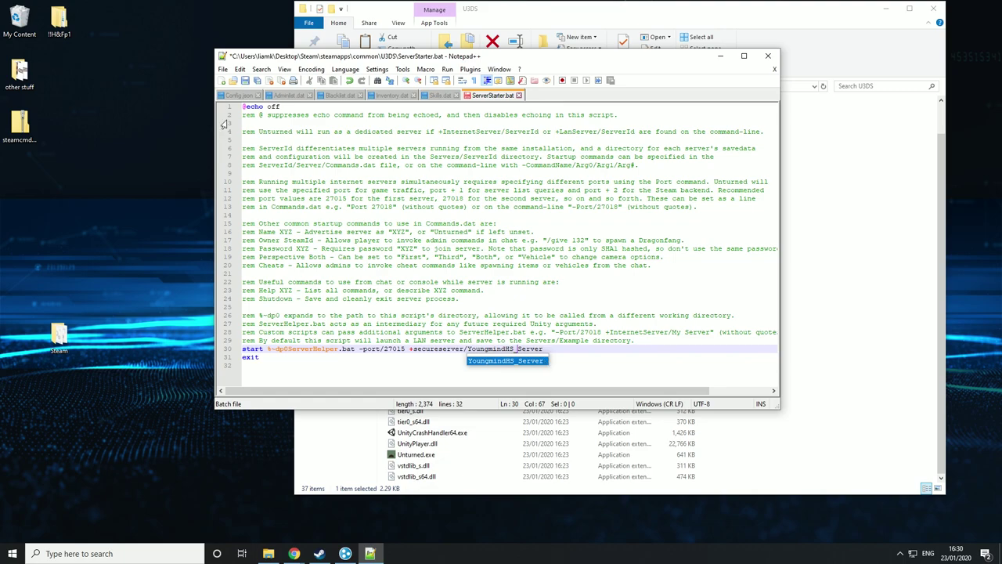
pyautogui.click(245, 82)
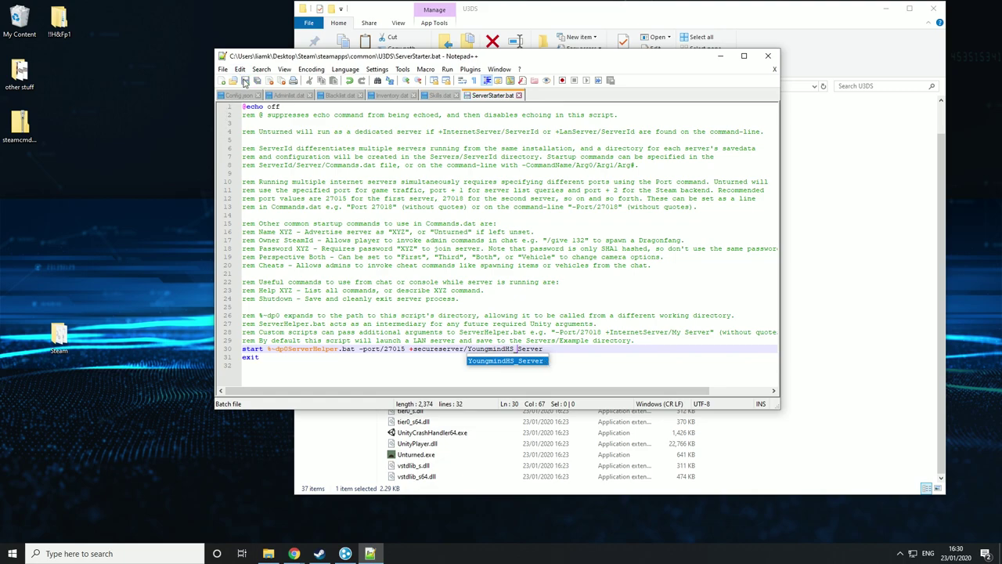
pyautogui.click(767, 56)
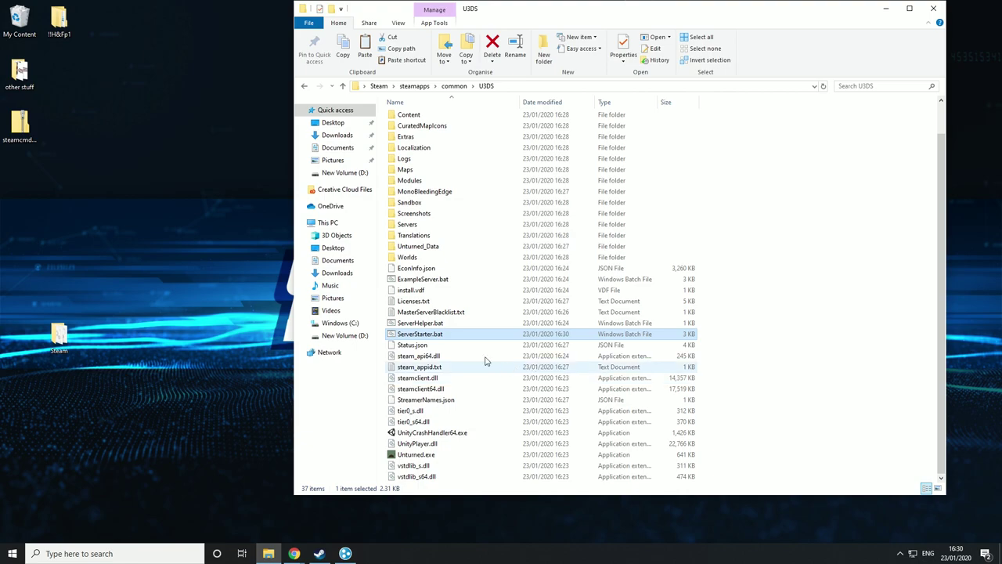
# - Launch the server from ServerStarter.bat and allow it through the Windows firewall
pyautogui.doubleClick(442, 334)
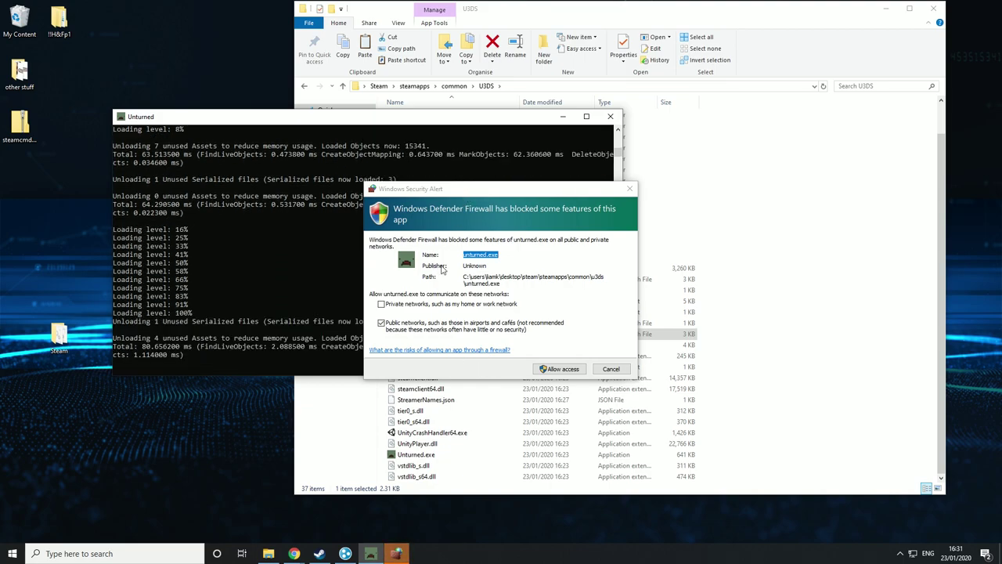
pyautogui.click(560, 371)
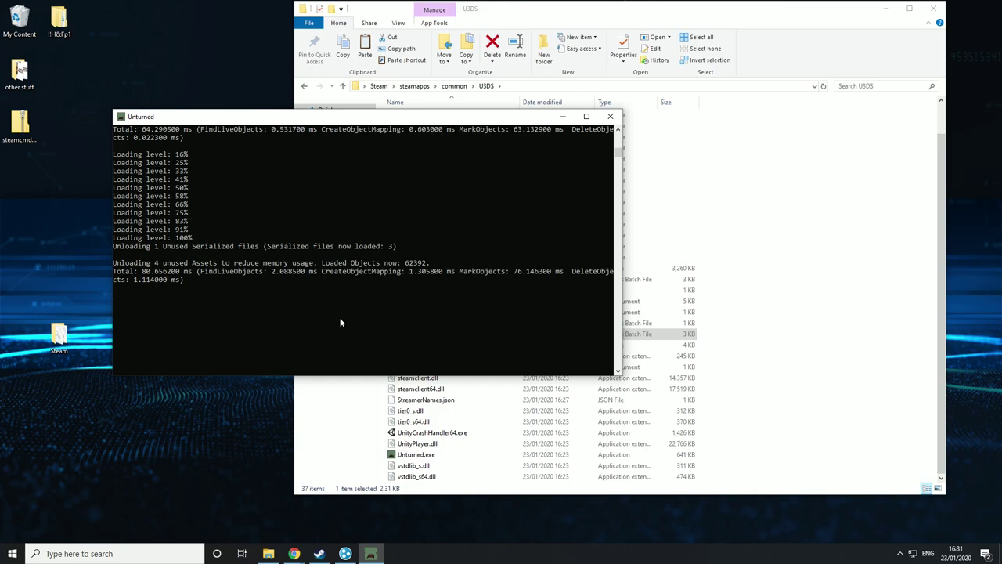
pyautogui.scroll(2, 388, 312)
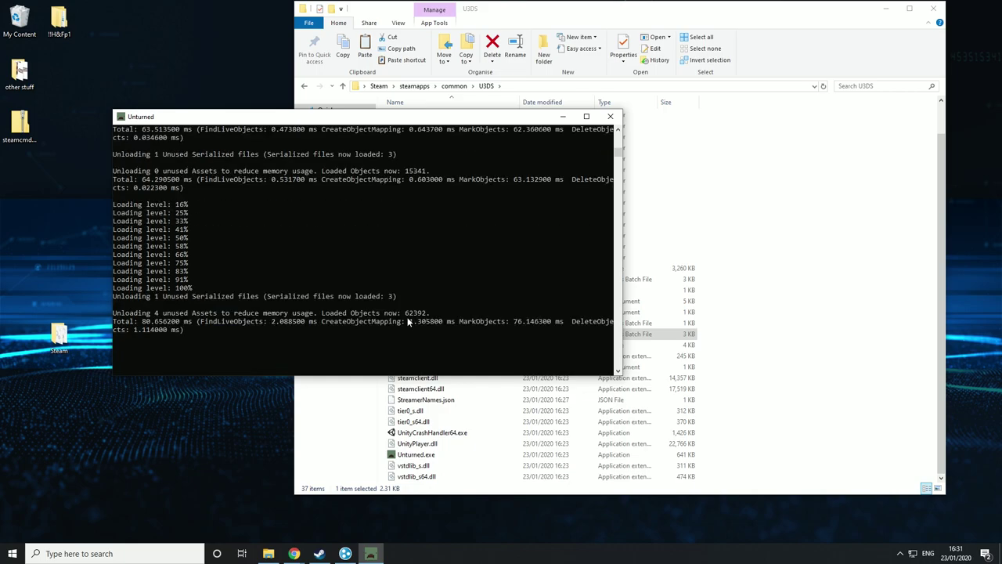
pyautogui.scroll(1, 408, 321)
pyautogui.scroll(-1, 479, 291)
# - Stop the running server with the shutdown console command
pyautogui.write('qui')
pyautogui.press('BackSpace')
pyautogui.press('BackSpace')
pyautogui.press('BackSpace')
pyautogui.write('sho')
pyautogui.press('BackSpace')
pyautogui.press('BackSpace')
pyautogui.write('hutdown')
pyautogui.press('Return')
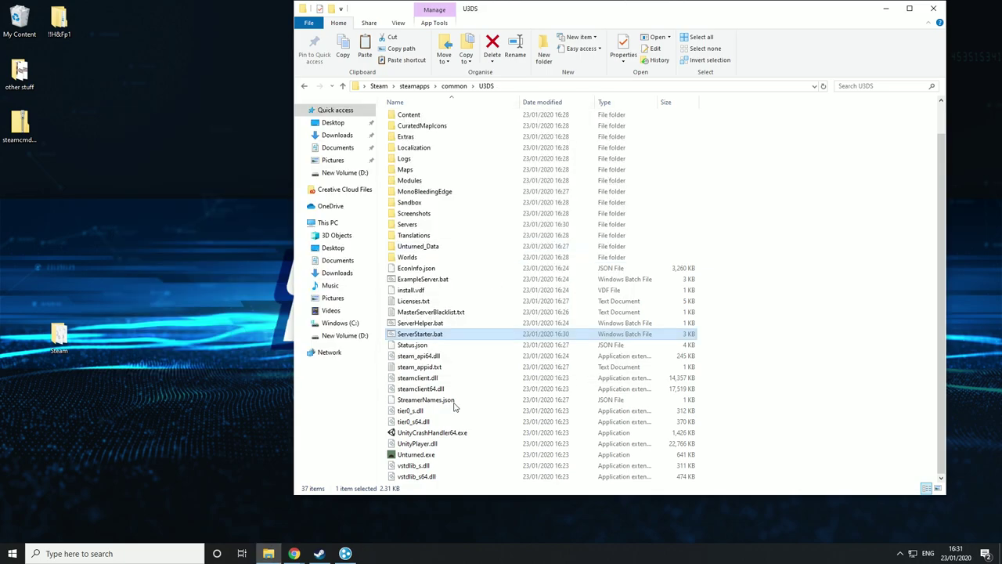
# - Go into Servers, the server's folder and Server, then open Commands.dat with Notepad++
pyautogui.scroll(1, 546, 319)
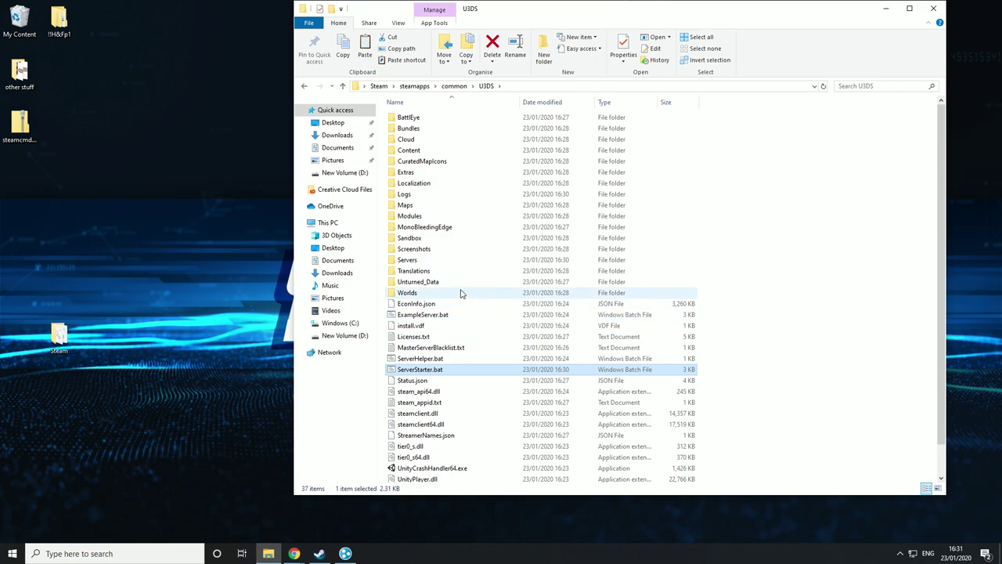
pyautogui.doubleClick(423, 265)
pyautogui.doubleClick(484, 117)
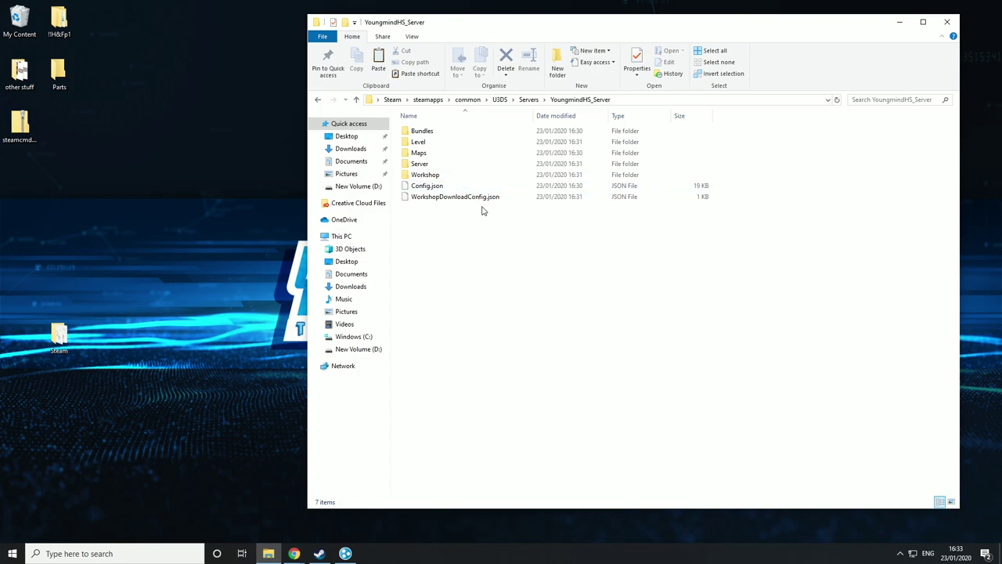
pyautogui.doubleClick(458, 164)
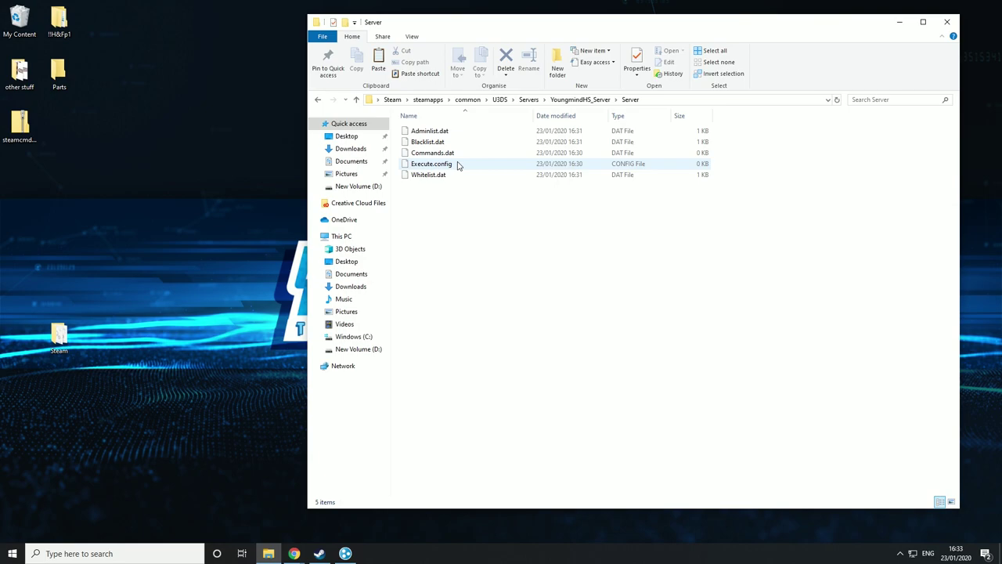
pyautogui.click(451, 154)
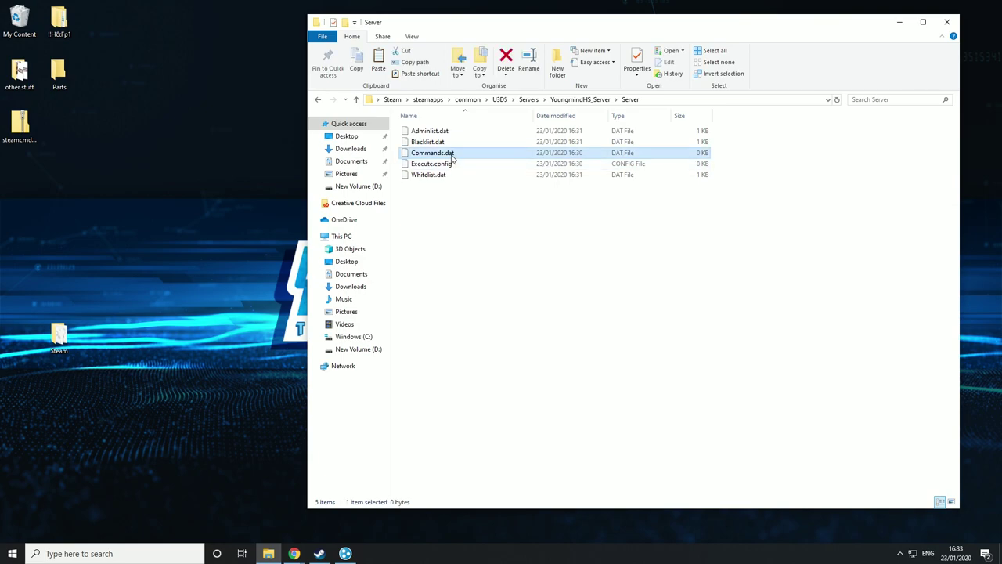
pyautogui.rightClick(452, 158)
pyautogui.click(486, 197)
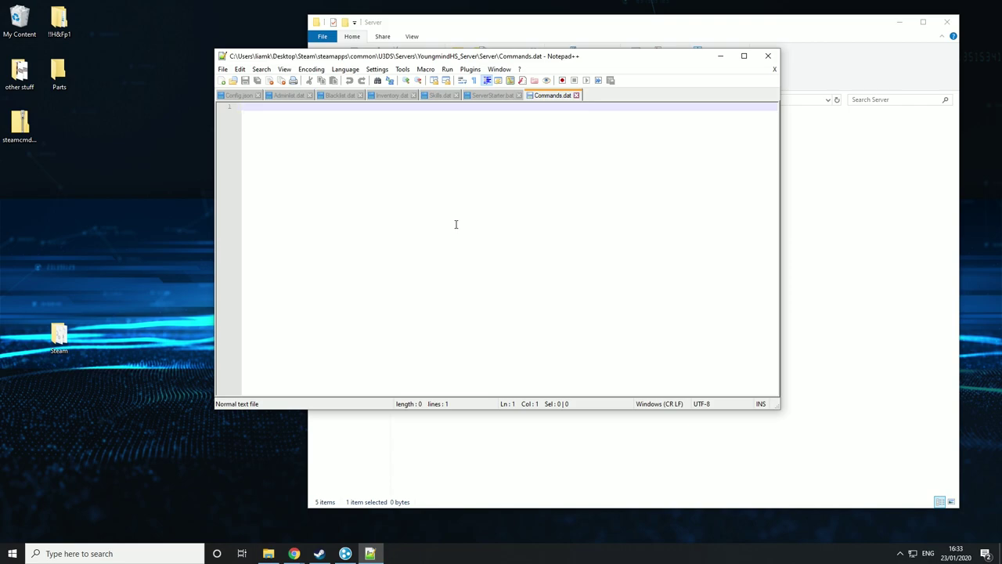
# - Enter a name line with the server's name and a password line with the server password
pyautogui.write('name')
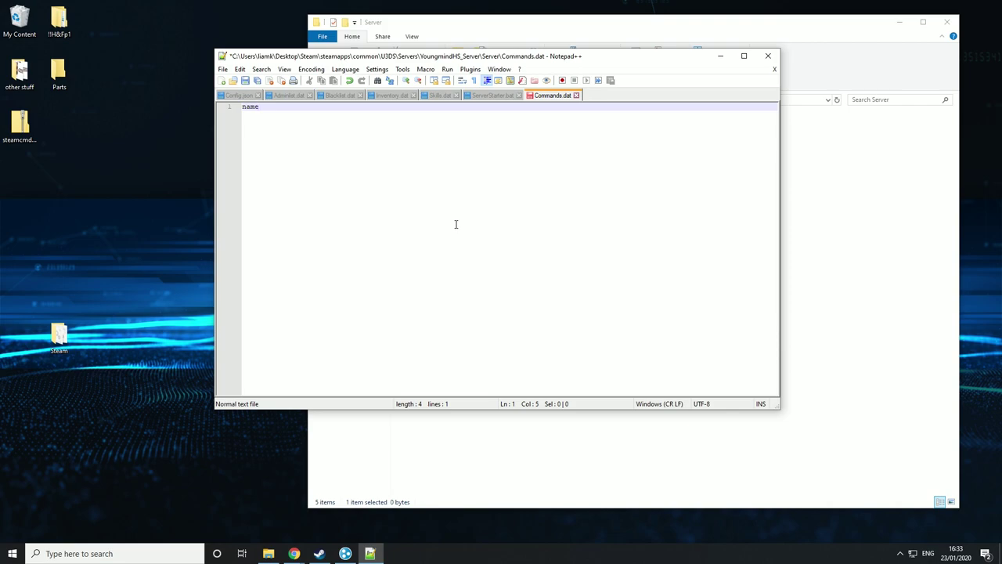
pyautogui.write('YoungmindHS')
pyautogui.press('Return')
pyautogui.write('p')
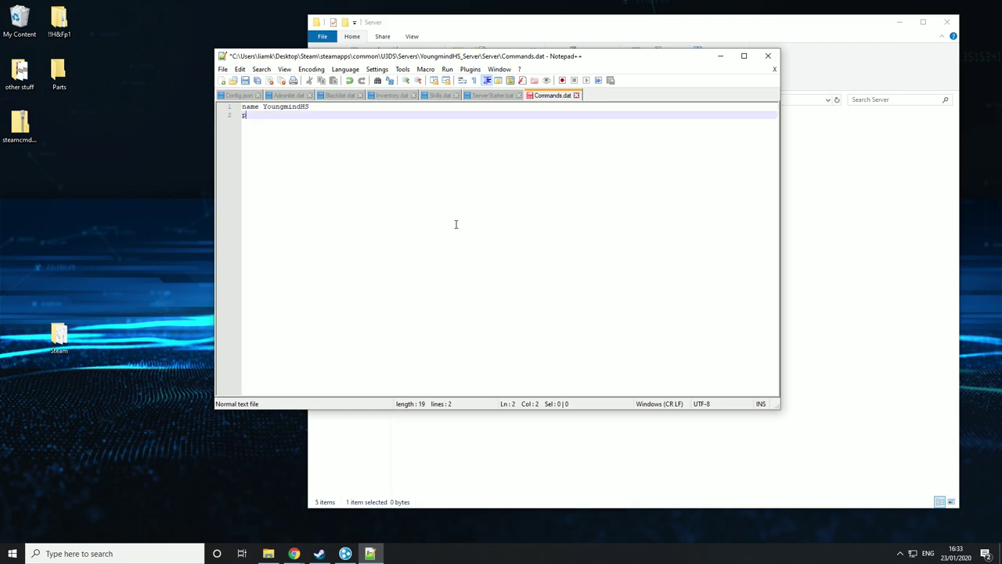
pyautogui.write('assword')
pyautogui.write('1234')
pyautogui.press('Return')
# - Add the lines Port 27015 and map PEI, each on its own line
pyautogui.write('Port')
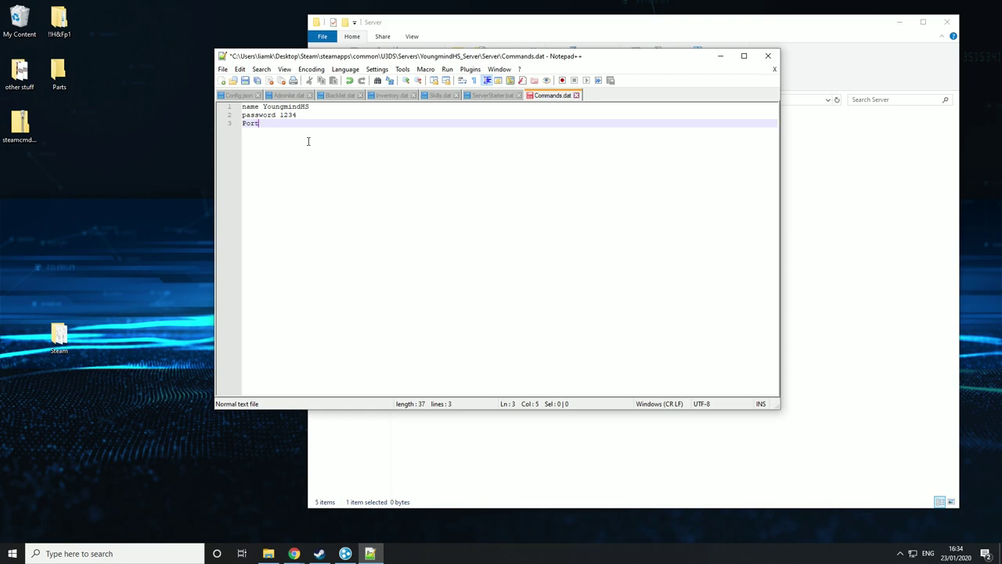
pyautogui.write(' 27015')
pyautogui.press('Return')
pyautogui.write('map')
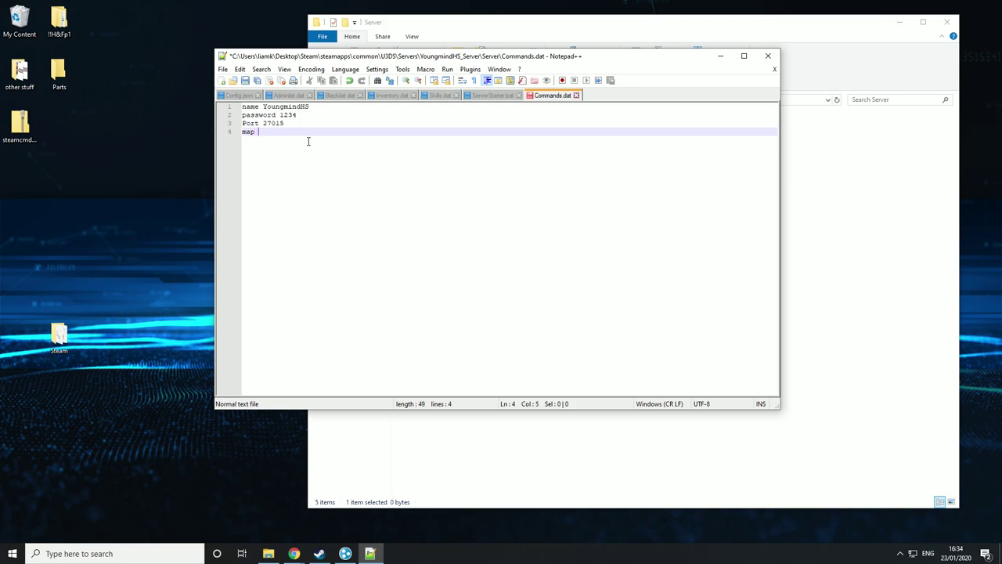
pyautogui.write(' PEI')
pyautogui.press('Return')
# - Add maxplayers 8 and Perspective both lines to Commands.dat
pyautogui.write('maxplayers 8')
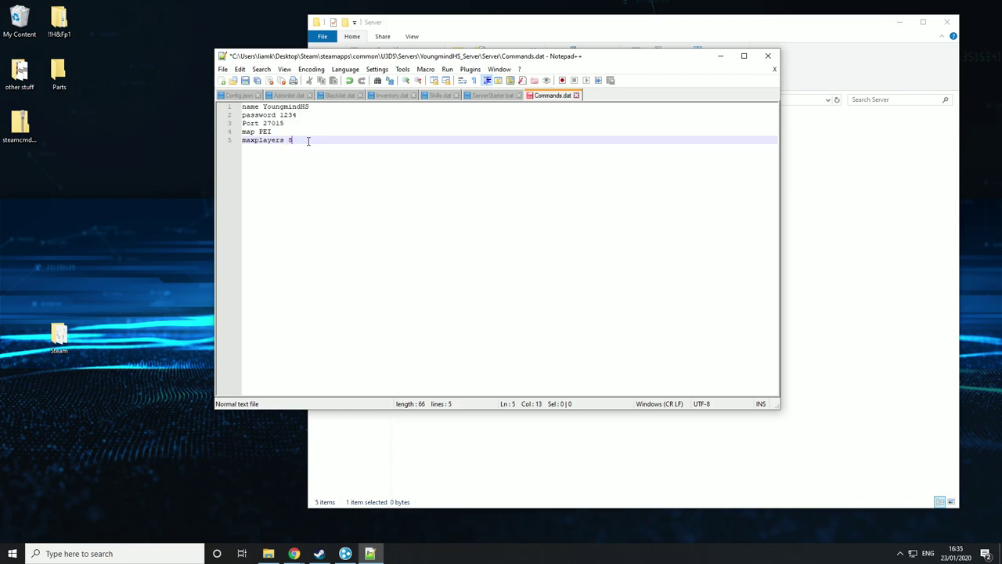
pyautogui.press('Return')
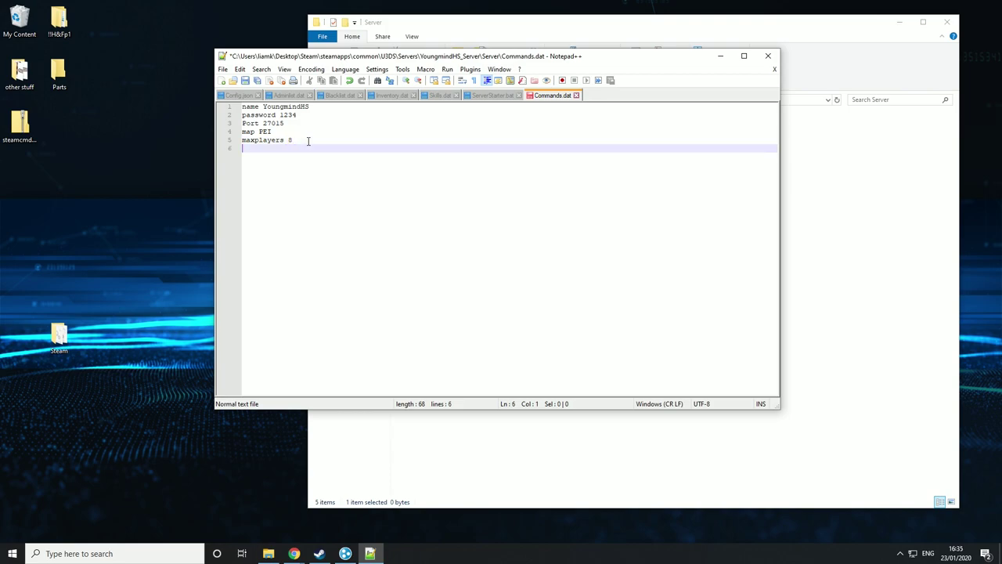
pyautogui.write('Pe')
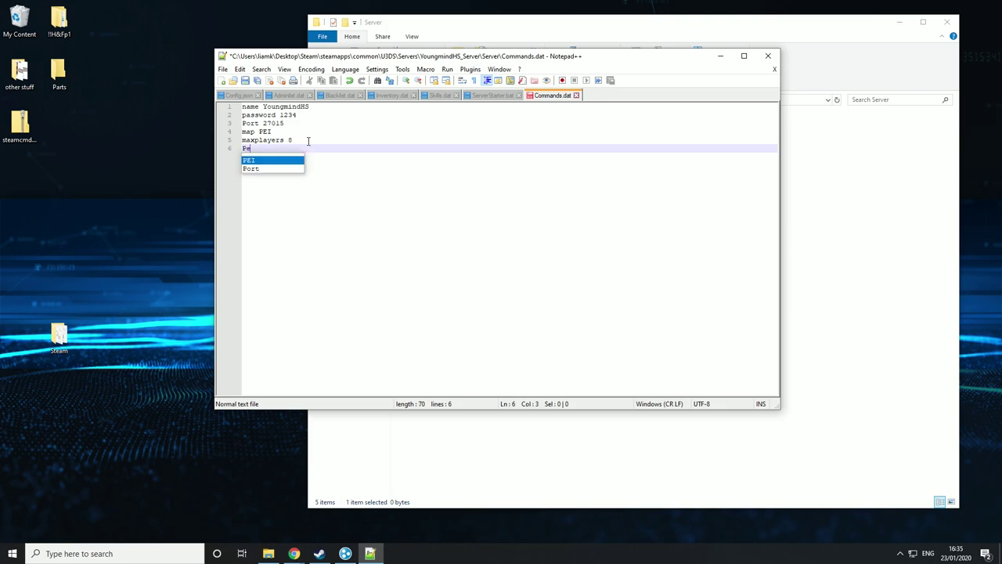
pyautogui.write('rspective')
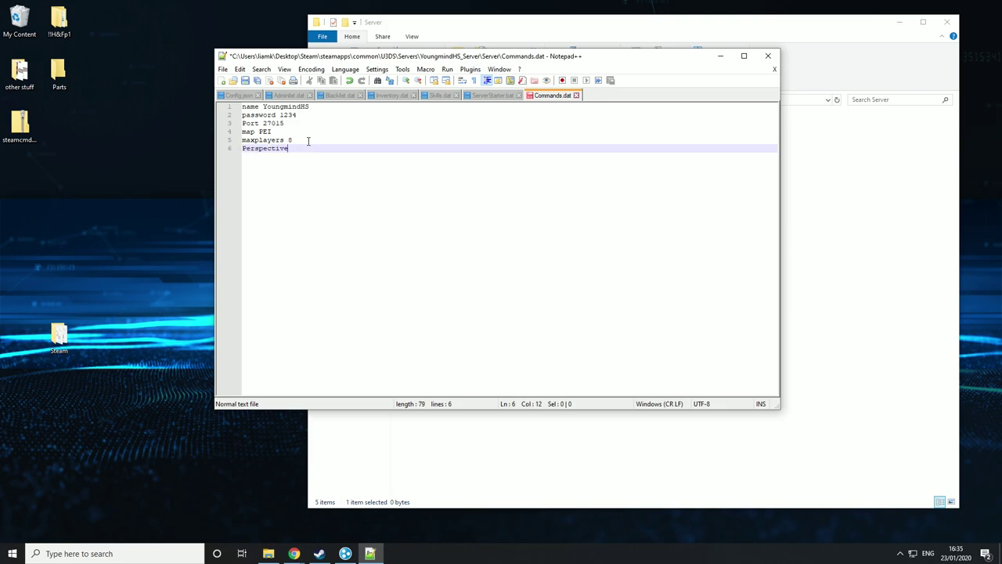
pyautogui.write(' furs')
pyautogui.press('BackSpace')
pyautogui.press('BackSpace')
pyautogui.press('BackSpace')
pyautogui.write('irst/third/both')
pyautogui.press('BackSpace')
pyautogui.press('BackSpace')
pyautogui.press('BackSpace')
pyautogui.press('BackSpace')
pyautogui.press('BackSpace')
pyautogui.press('BackSpace')
pyautogui.press('BackSpace')
pyautogui.press('BackSpace')
pyautogui.press('BackSpace')
pyautogui.press('BackSpace')
pyautogui.press('BackSpace')
pyautogui.press('BackSpace')
pyautogui.press('BackSpace')
pyautogui.press('BackSpace')
pyautogui.press('BackSpace')
pyautogui.press('BackSpace')
pyautogui.write('both')
# - Add a mode normal line and start the following line
pyautogui.press('Return')
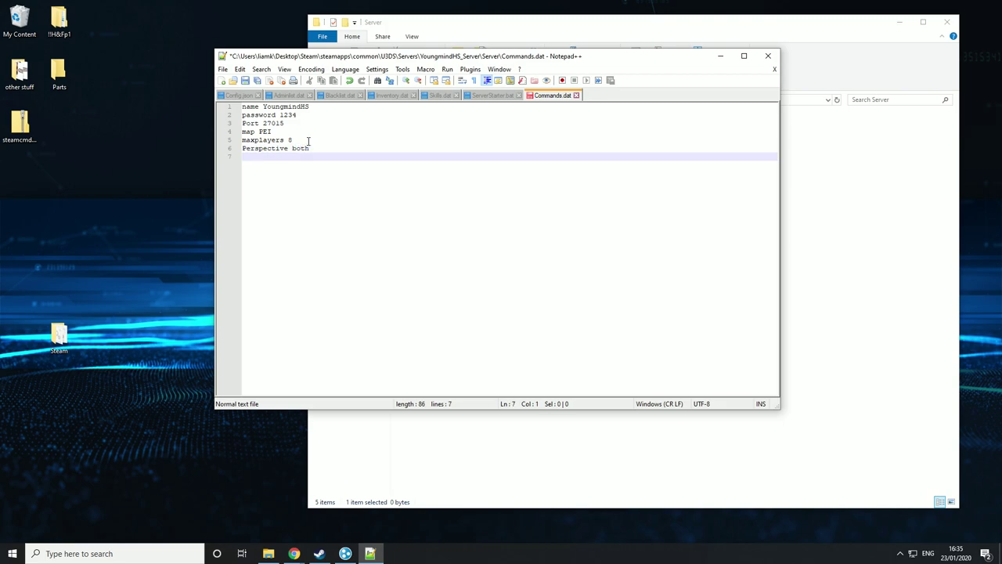
pyautogui.write('mode easy/n')
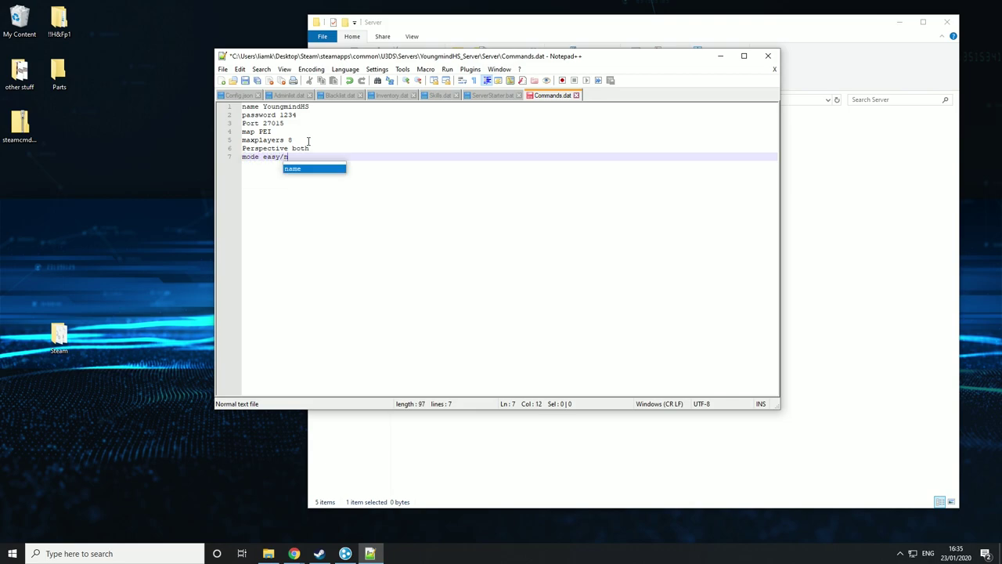
pyautogui.write('ormma')
pyautogui.write('/hard')
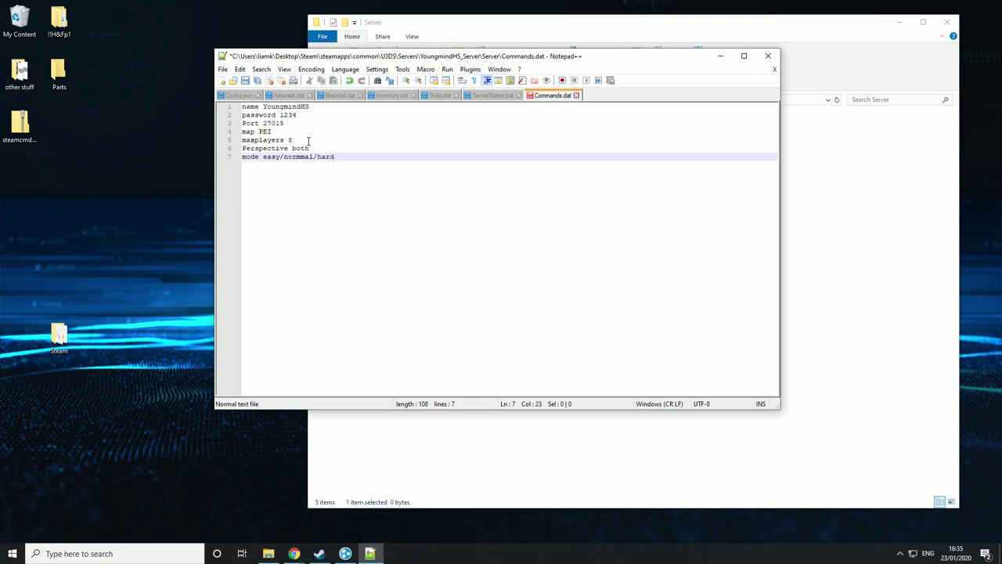
pyautogui.press('BackSpace')
pyautogui.press('BackSpace')
pyautogui.press('BackSpace')
pyautogui.press('BackSpace')
pyautogui.press('BackSpace')
pyautogui.press('BackSpace')
pyautogui.press('BackSpace')
pyautogui.press('BackSpace')
pyautogui.press('BackSpace')
pyautogui.press('BackSpace')
pyautogui.press('BackSpace')
pyautogui.press('BackSpace')
pyautogui.press('BackSpace')
pyautogui.press('BackSpace')
pyautogui.press('BackSpace')
pyautogui.press('BackSpace')
pyautogui.press('BackSpace')
pyautogui.write('normal')
pyautogui.press('Return')
# - Add the pvp and cheats enable lines to Commands.dat
pyautogui.write('pv')
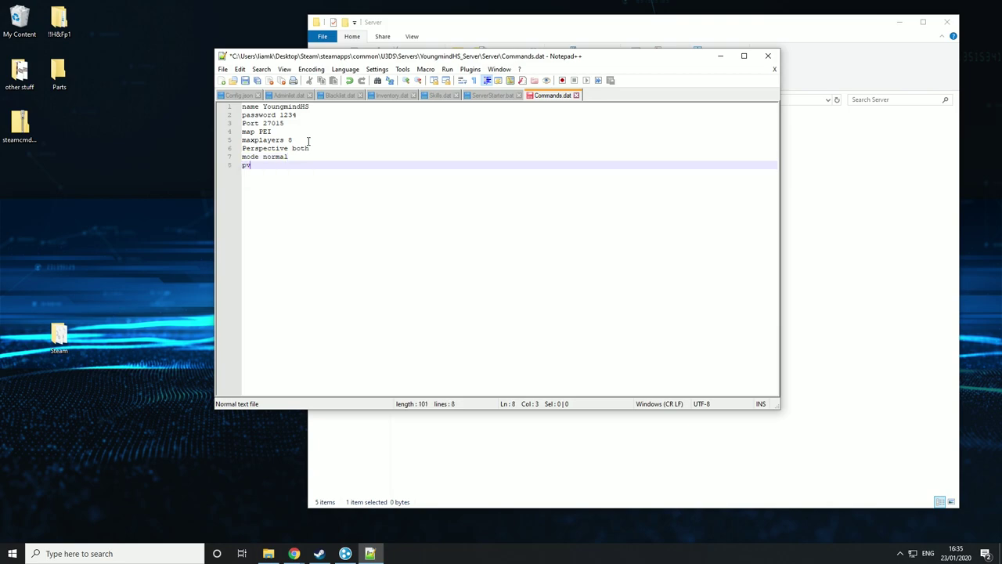
pyautogui.write('p/pve')
pyautogui.press('BackSpace')
pyautogui.press('BackSpace')
pyautogui.press('BackSpace')
pyautogui.press('BackSpace')
pyautogui.press('BackSpace')
pyautogui.write('e')
pyautogui.press('BackSpace')
pyautogui.write('p')
pyautogui.press('Return')
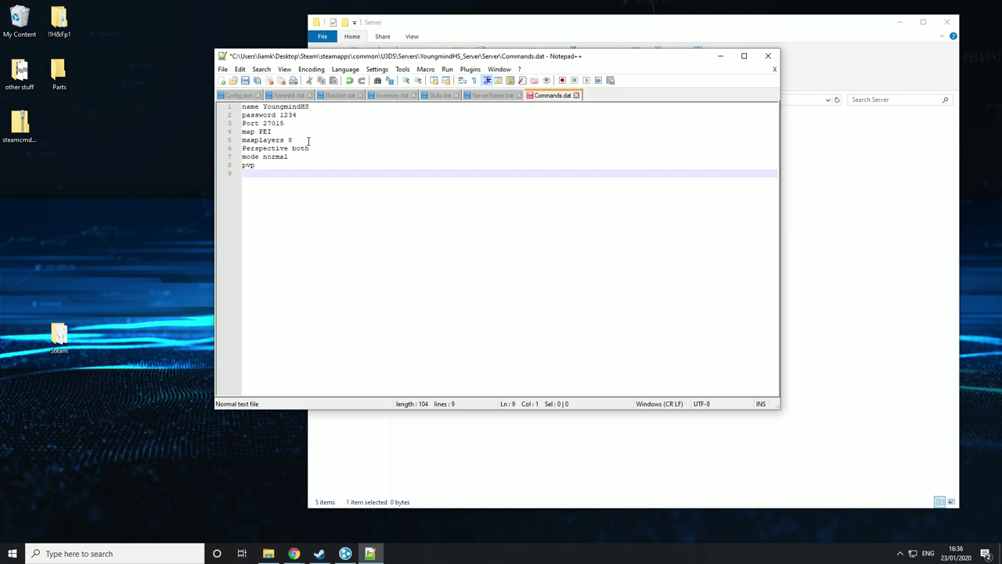
pyautogui.write('cheats enable/disable')
pyautogui.press('BackSpace')
pyautogui.press('BackSpace')
pyautogui.press('BackSpace')
pyautogui.press('BackSpace')
pyautogui.press('BackSpace')
pyautogui.press('BackSpace')
pyautogui.press('BackSpace')
pyautogui.press('BackSpace')
pyautogui.press('BackSpace')
pyautogui.write('e')
pyautogui.press('Return')
# - Add queue_size 4 and begin a timeout line
pyautogui.write('queue_seize')
pyautogui.press('BackSpace')
pyautogui.press('BackSpace')
pyautogui.press('BackSpace')
pyautogui.press('BackSpace')
pyautogui.write('ize')
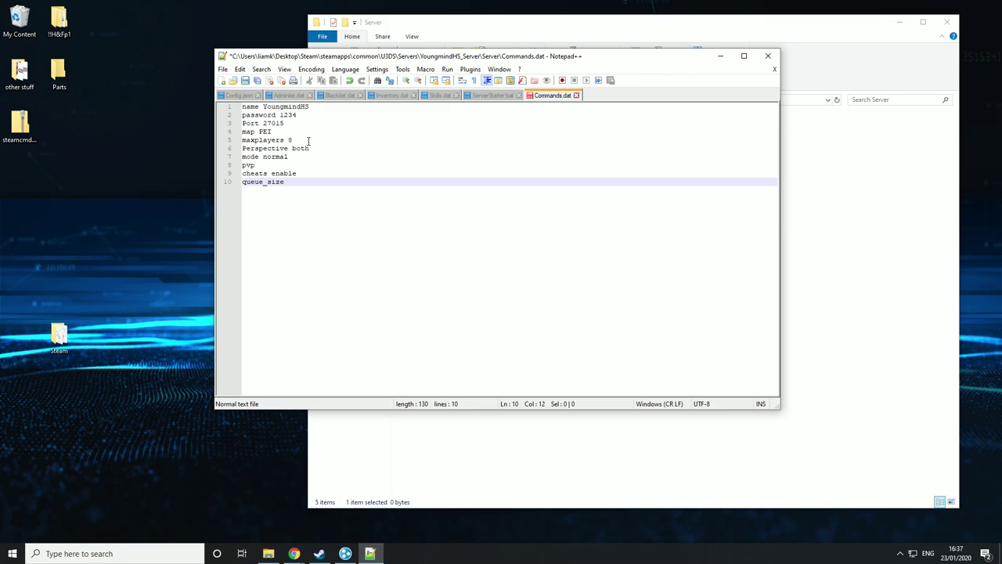
pyautogui.write('4')
pyautogui.press('Return')
pyautogui.write('timeout')
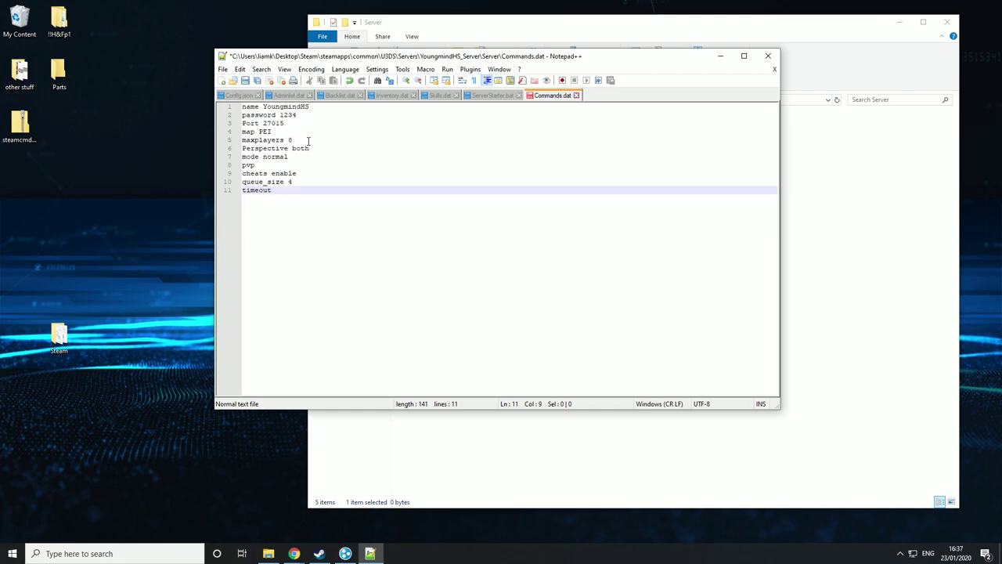
# - Complete timeout 300 and add a cycle 300 line
pyautogui.write('300')
pyautogui.press('Return')
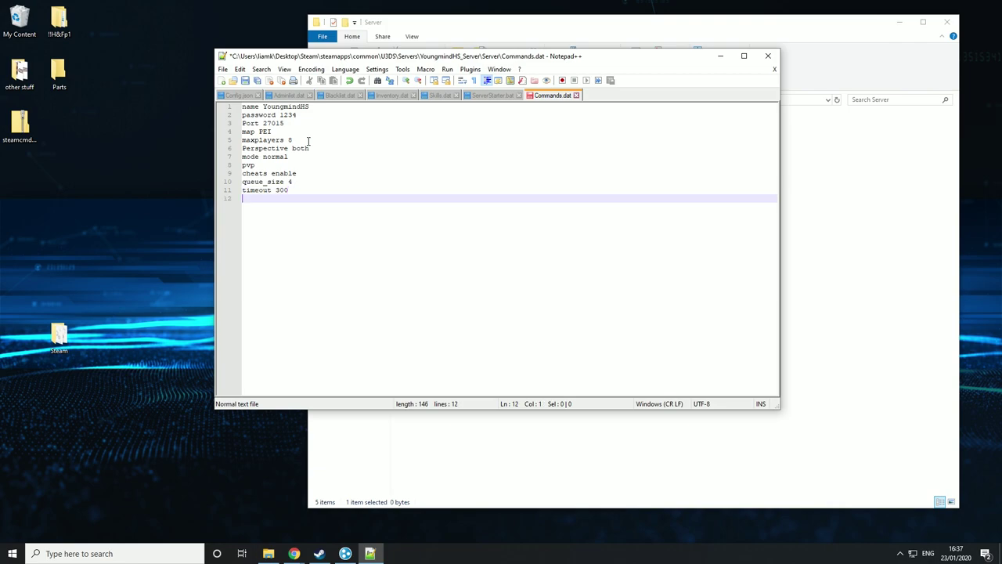
pyautogui.write('cycle')
pyautogui.write('300')
pyautogui.press('Return')
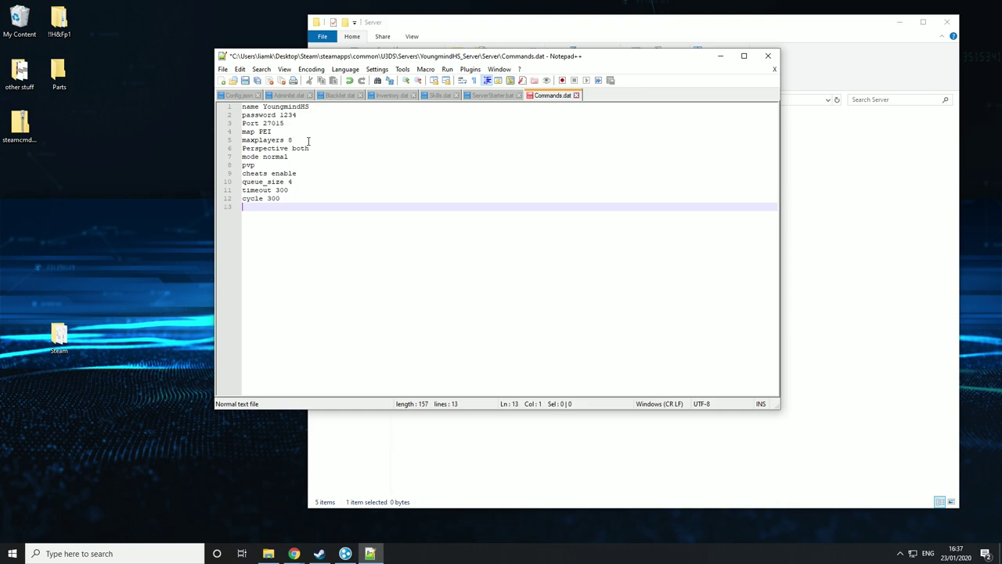
# - Add a chatrate line with value 3 and start the next line
pyautogui.write('chatrt')
pyautogui.write('te')
pyautogui.write('5')
pyautogui.press('BackSpace')
pyautogui.write('3')
pyautogui.press('Return')
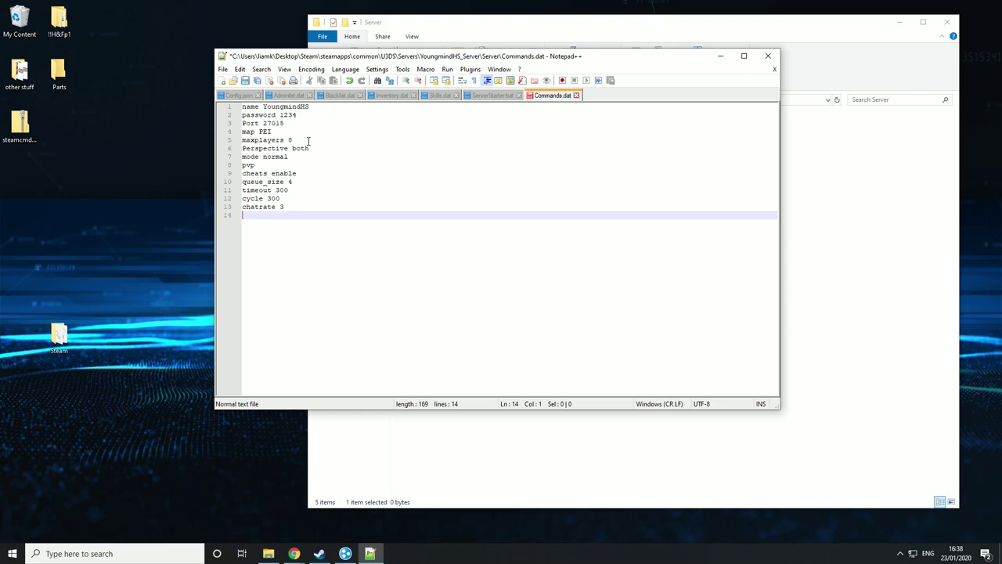
# - Start the log entry on line 14, trying 'log chat' and extra y values, then trim them back
pyautogui.write('log chat')
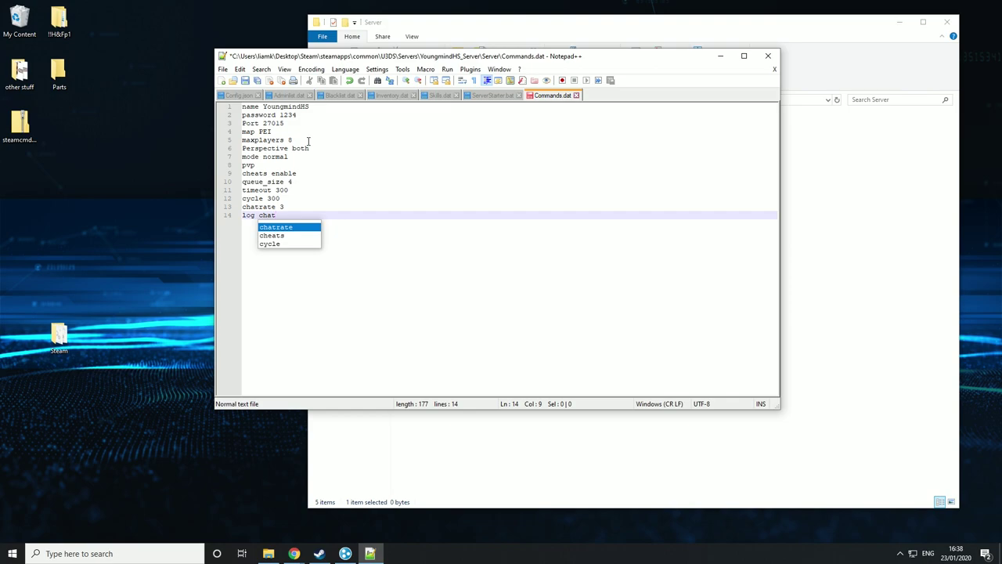
pyautogui.press('BackSpace')
pyautogui.press('BackSpace')
pyautogui.press('BackSpace')
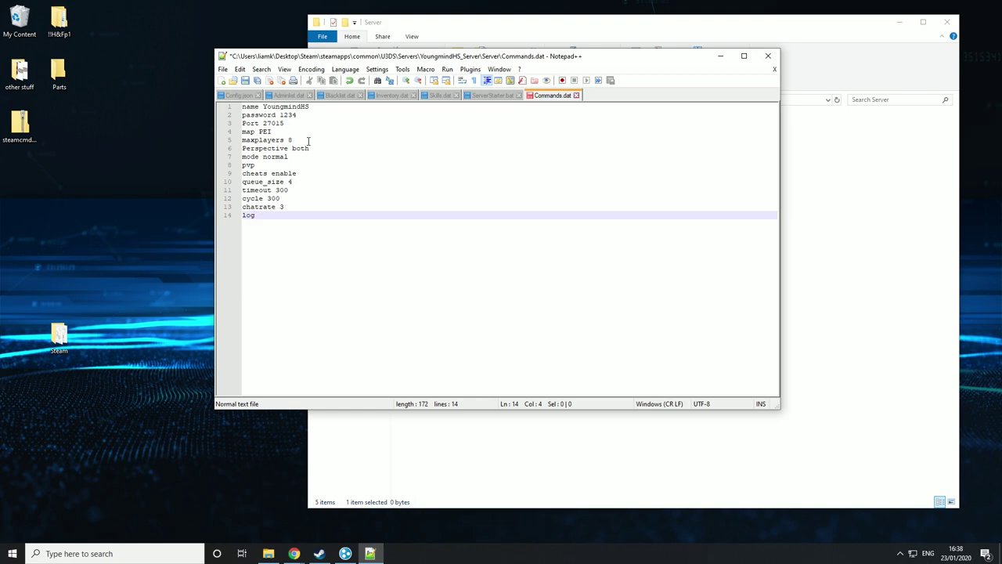
pyautogui.write('y/y/y/y')
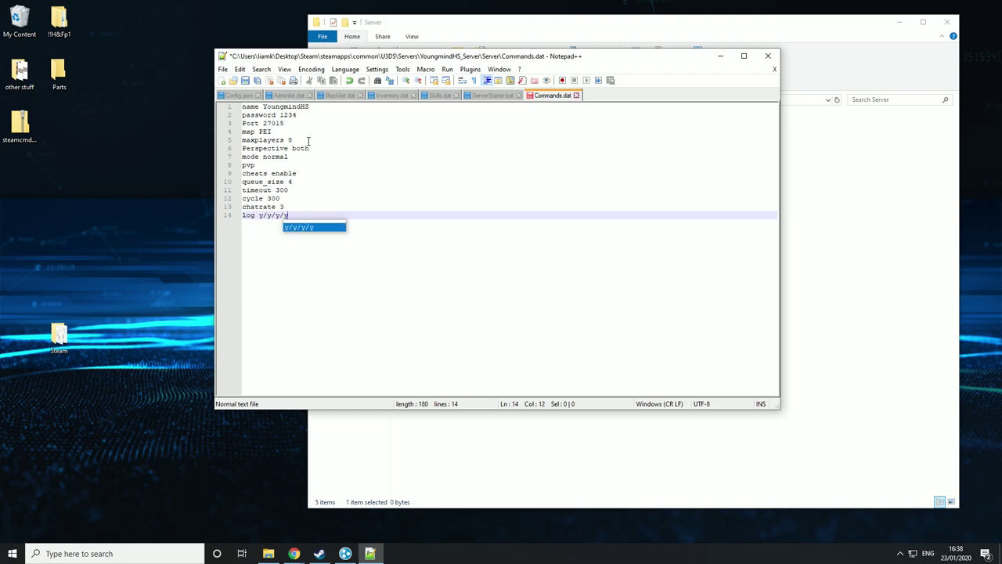
pyautogui.press('BackSpace')
pyautogui.press('BackSpace')
pyautogui.press('BackSpace')
pyautogui.press('BackSpace')
pyautogui.press('BackSpace')
pyautogui.press('BackSpace')
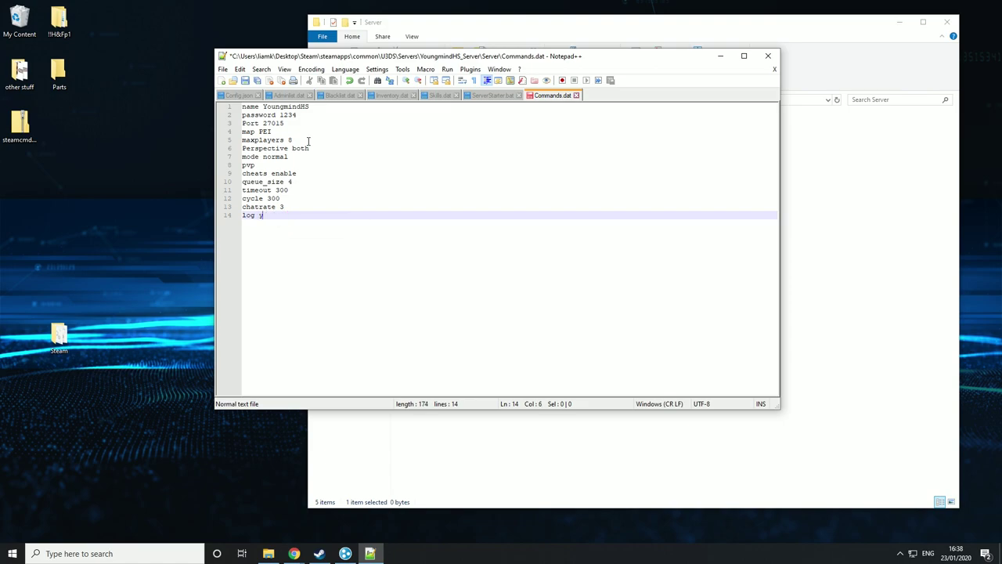
# - Finish line 14 as log y/y/y/y/y/y/y and add Hide_admins on the next line
pyautogui.write('y')
pyautogui.press('BackSpace')
pyautogui.write('n')
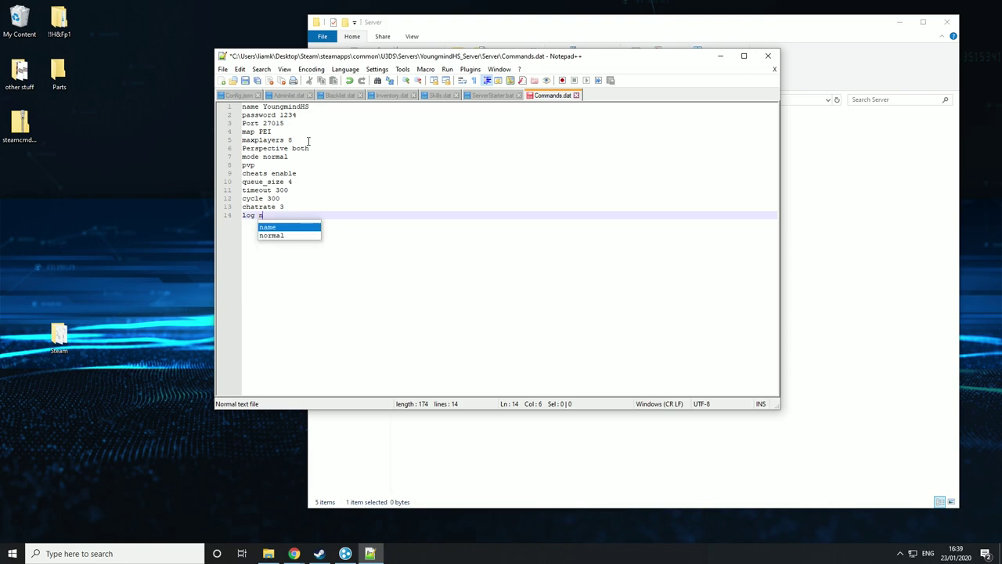
pyautogui.press('BackSpace')
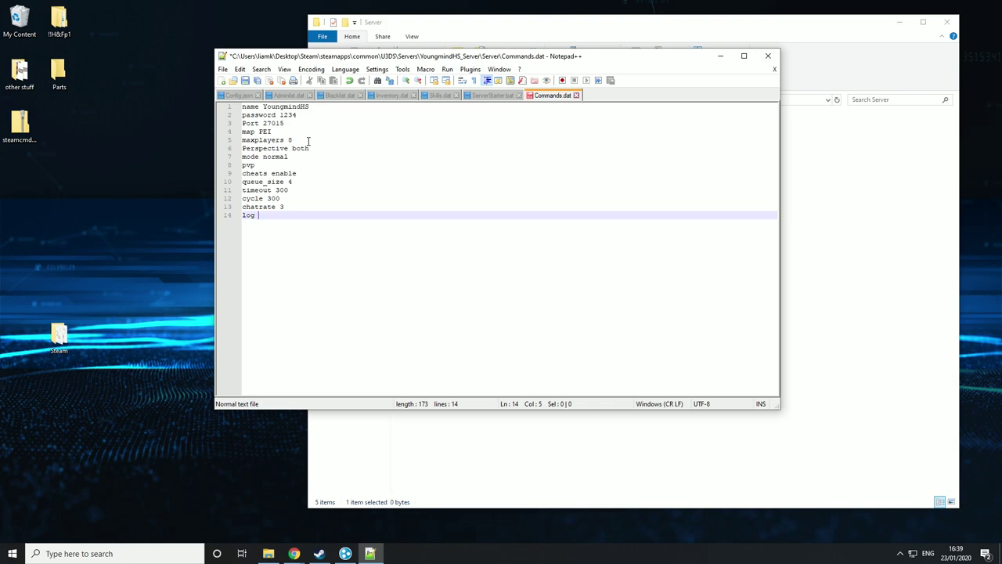
pyautogui.write('y/y')
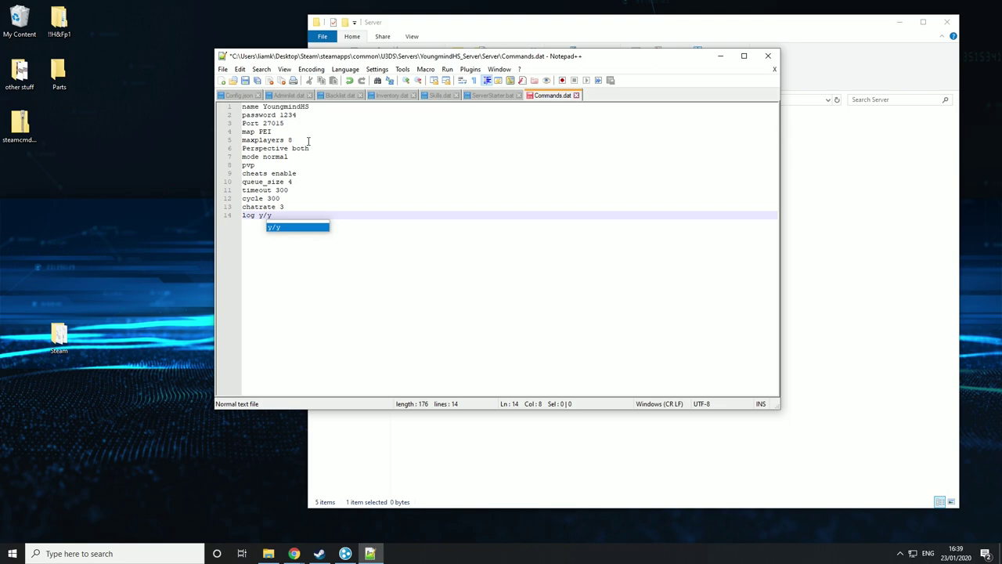
pyautogui.write('/y/')
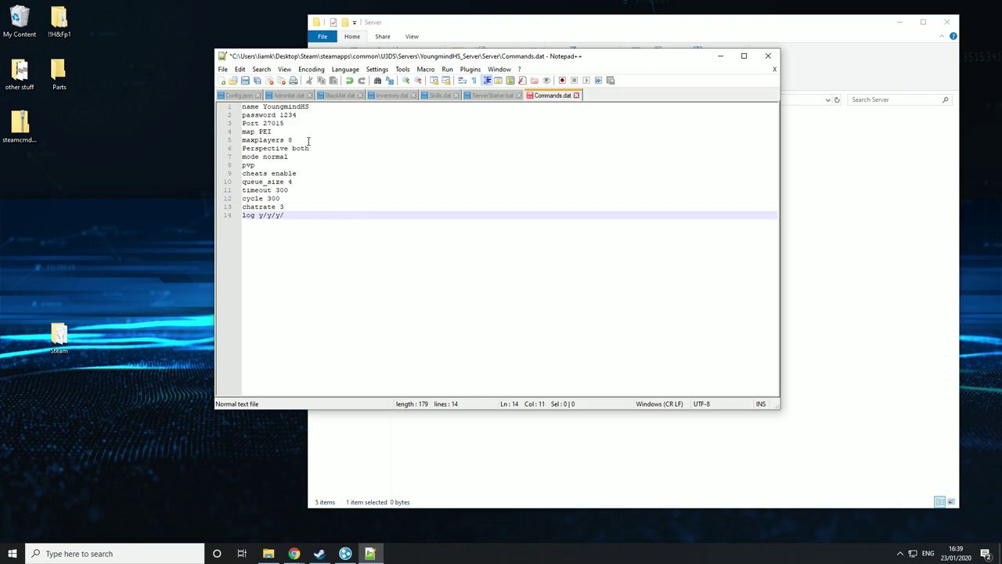
pyautogui.write('y')
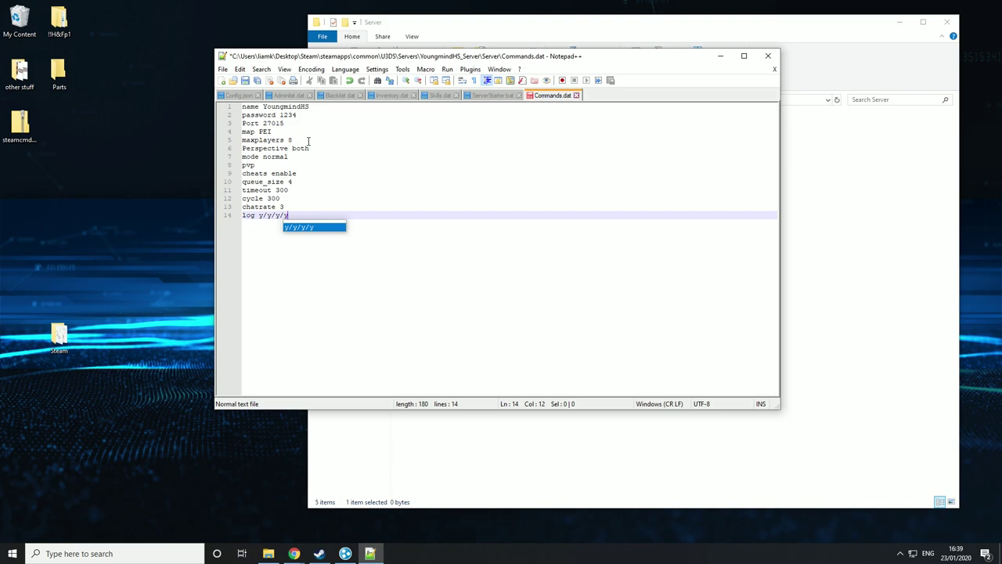
pyautogui.write('/y/y/y')
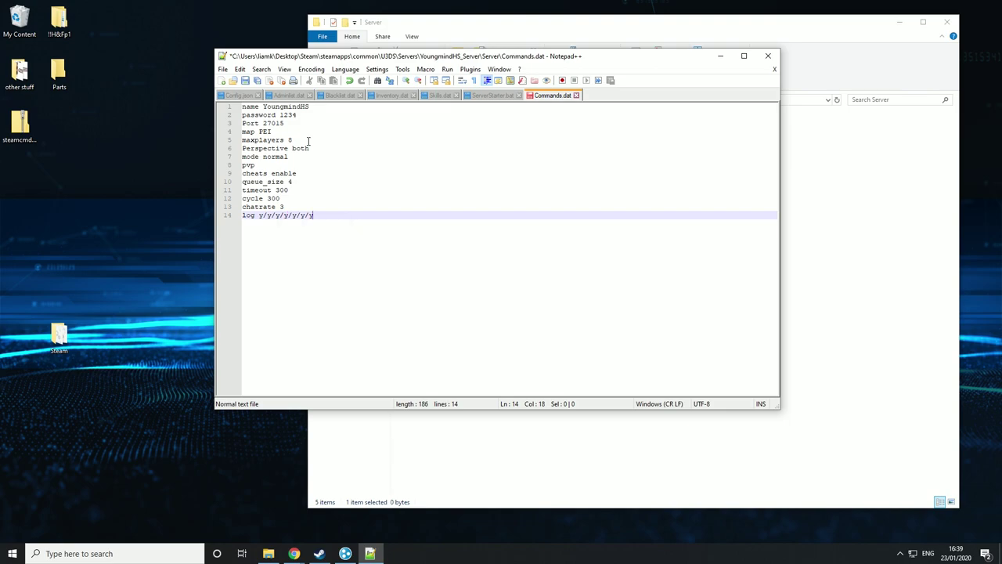
pyautogui.write('/y')
pyautogui.press('BackSpace')
pyautogui.press('BackSpace')
pyautogui.press('Return')
pyautogui.write('Hide_admins')
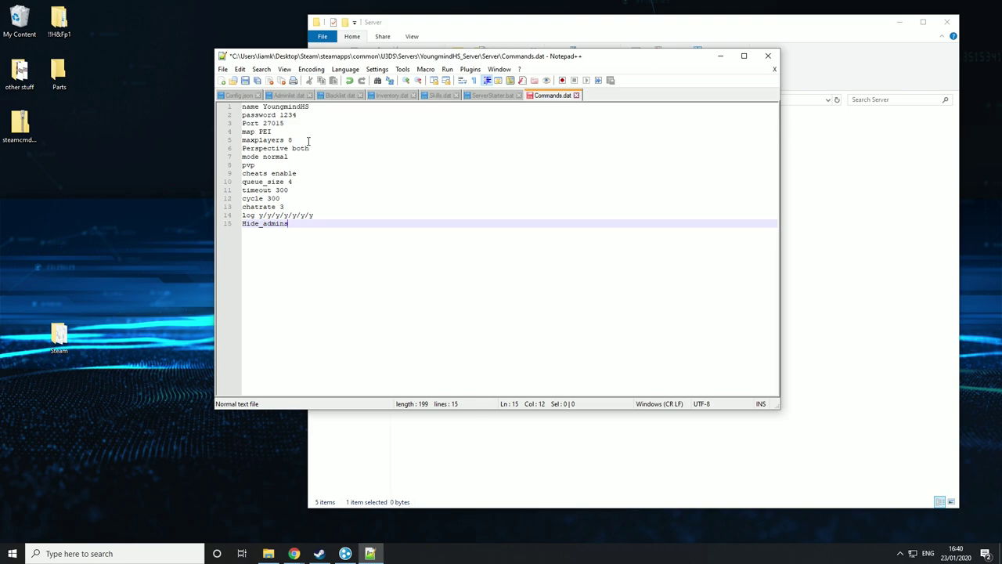
# - Add a line 16 reading gold below Hide_admins
pyautogui.press('Return')
pyautogui.write('gold')
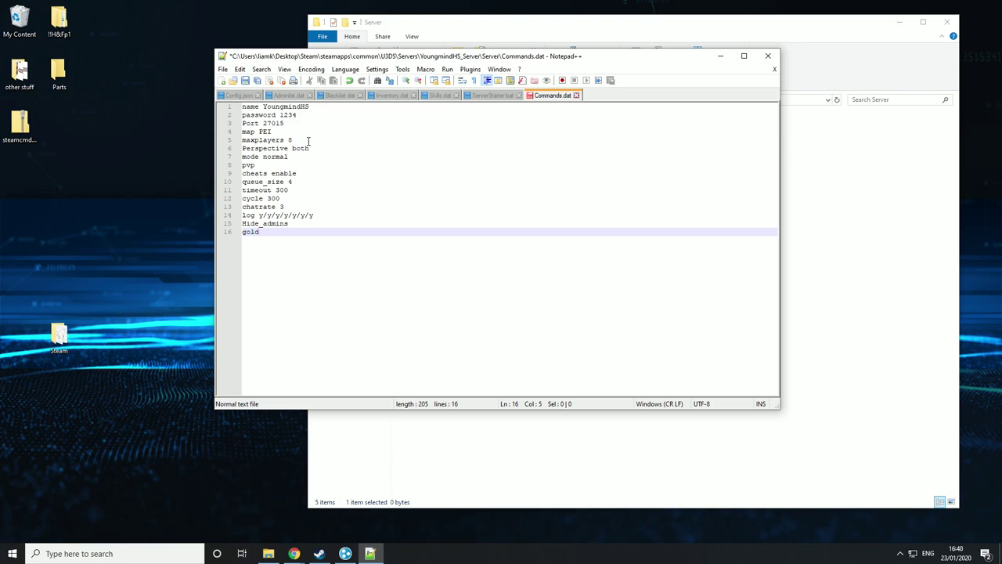
# - Replace gold with sync, then delete it so line 16 is blank again
pyautogui.press('BackSpace')
pyautogui.press('BackSpace')
pyautogui.press('BackSpace')
pyautogui.press('BackSpace')
pyautogui.write('sync')
pyautogui.press('Return')
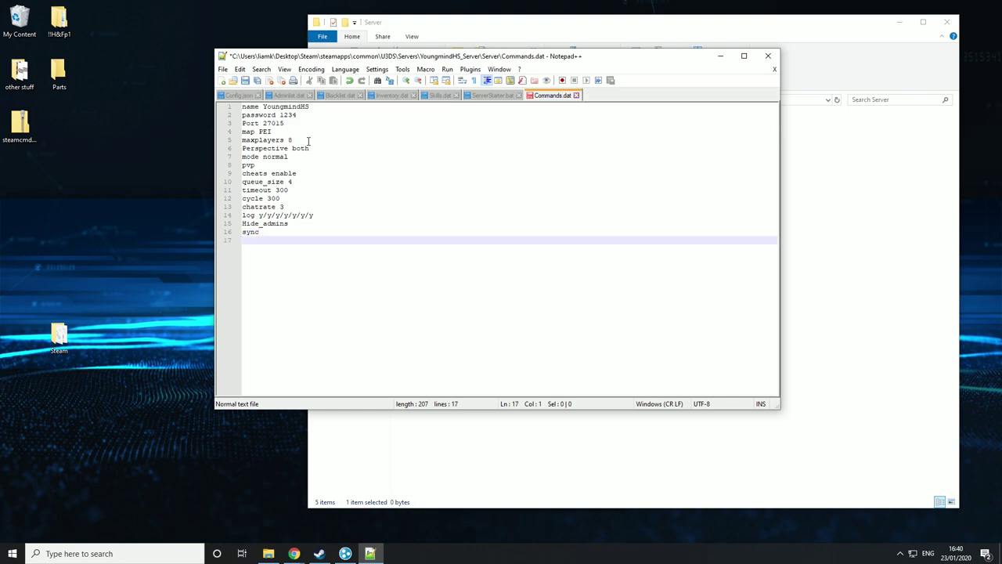
pyautogui.press('BackSpace')
pyautogui.press('BackSpace')
pyautogui.press('BackSpace')
pyautogui.press('BackSpace')
pyautogui.press('BackSpace')
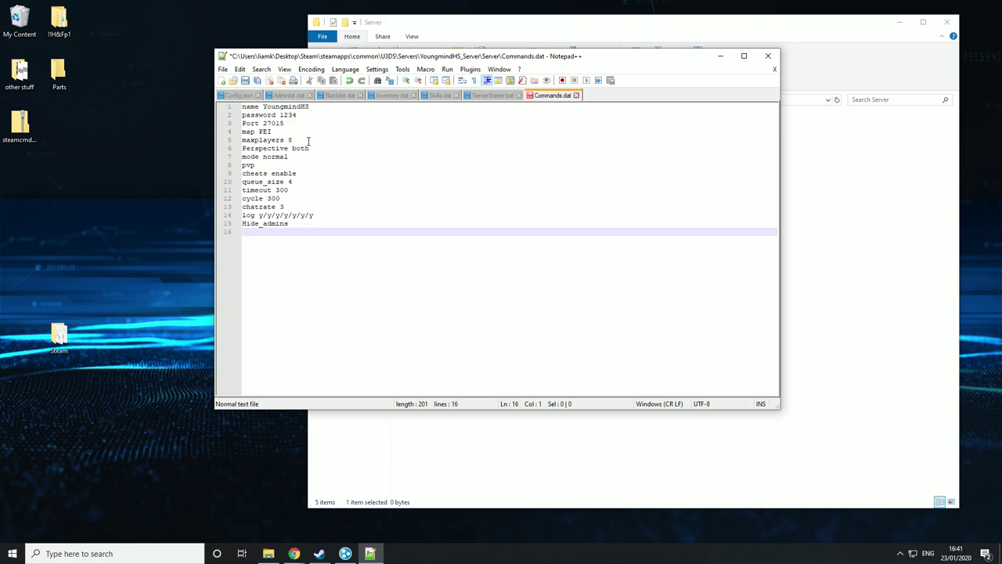
pyautogui.write('filter')
pyautogui.press('BackSpace')
pyautogui.press('BackSpace')
pyautogui.press('BackSpace')
pyautogui.press('BackSpace')
pyautogui.press('BackSpace')
pyautogui.press('BackSpace')
pyautogui.write('owner')
pyautogui.press('BackSpace')
pyautogui.press('BackSpace')
pyautogui.press('BackSpace')
pyautogui.press('BackSpace')
pyautogui.press('BackSpace')
pyautogui.write('loadout')
pyautogui.write('5/')
pyautogui.write('4/6/6/6')
pyautogui.keyDown('shift'); pyautogui.click(244, 235); pyautogui.keyUp('shift')
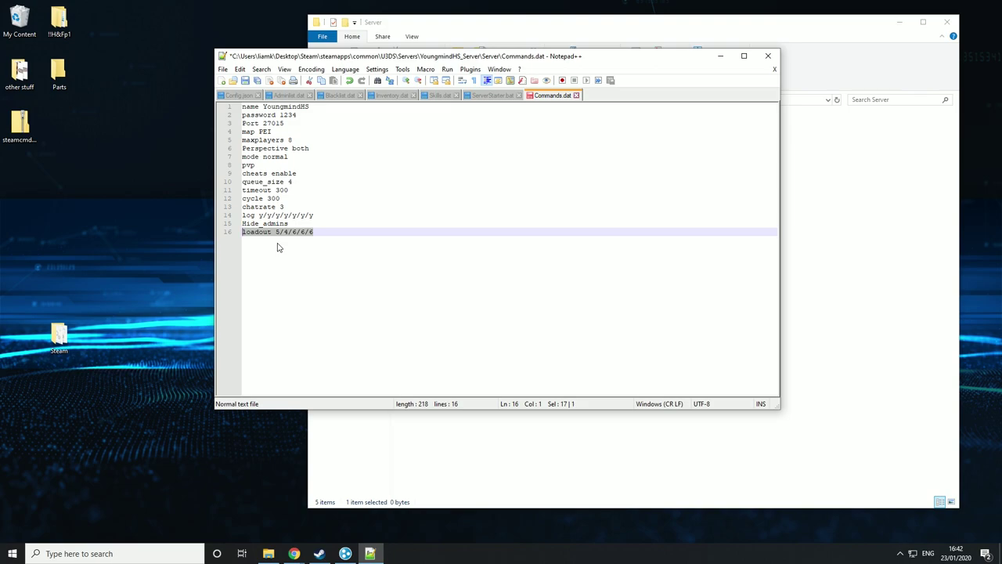
pyautogui.press('BackSpace')
# - Write line 16 as votify y/60/120/30/60/4 and start an empty line 17 below it
pyautogui.write('vo')
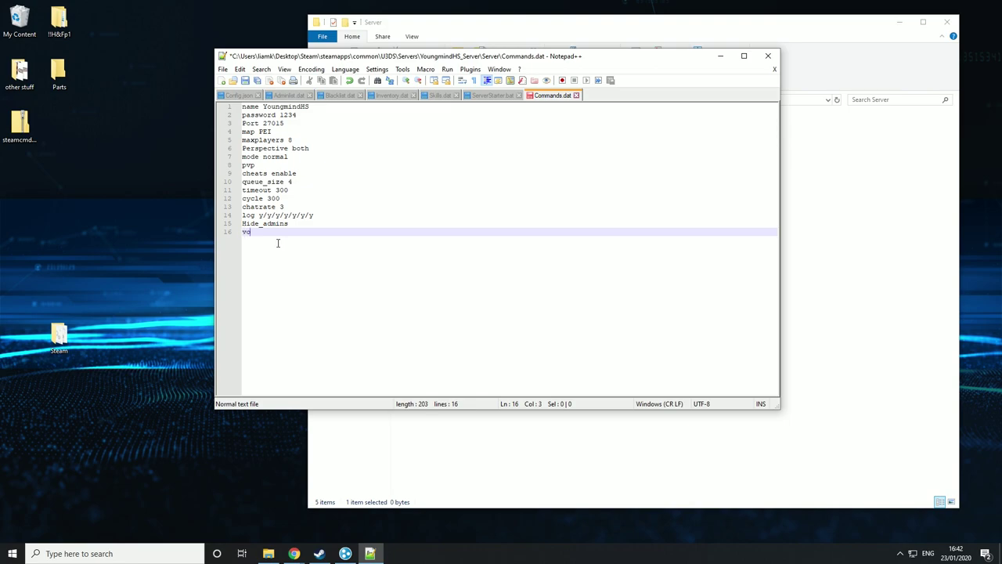
pyautogui.write('tify y/y/y/y')
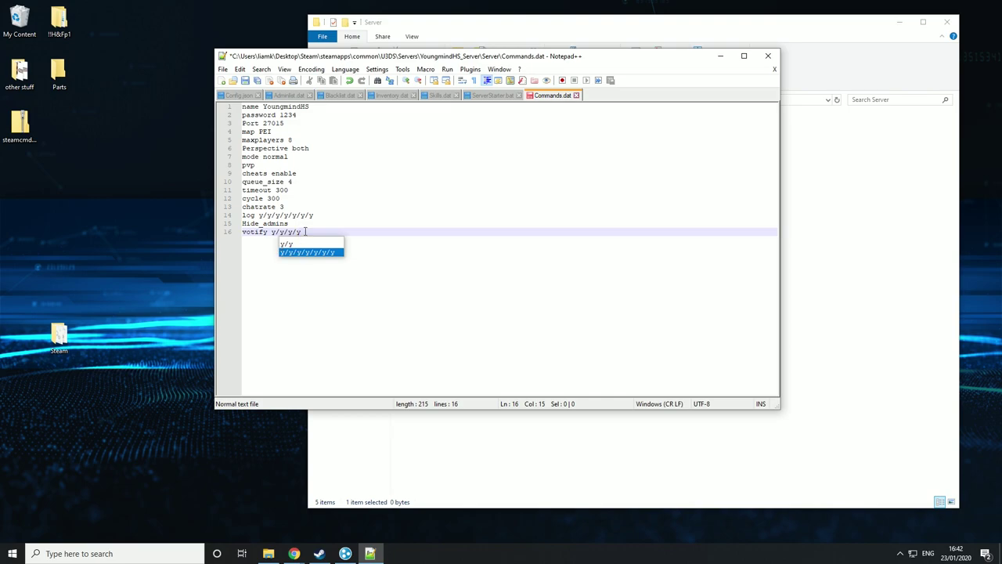
pyautogui.click(305, 232)
pyautogui.doubleClick(305, 232)
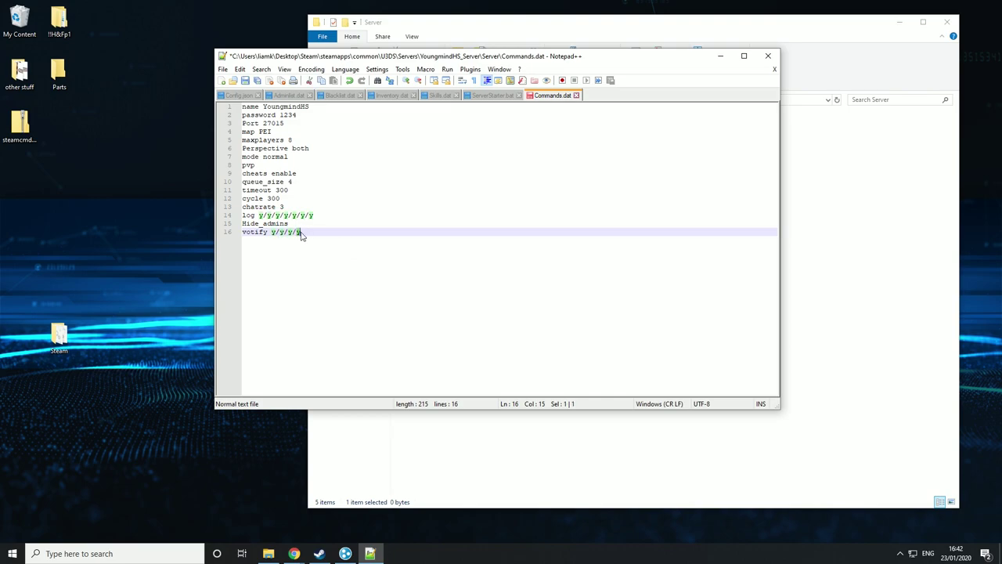
pyautogui.click(302, 232)
pyautogui.moveTo(302, 232); pyautogui.dragTo(278, 232)
pyautogui.press('BackSpace')
pyautogui.press('BackSpace')
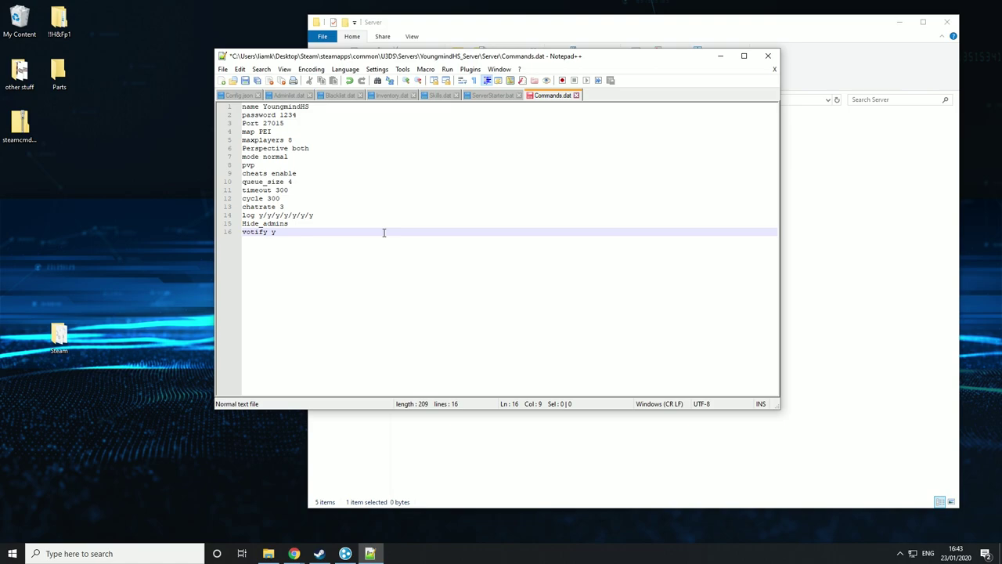
pyautogui.write('/')
pyautogui.write('60/')
pyautogui.write('120/30')
pyautogui.write('/60')
pyautogui.write('/4')
pyautogui.press('Return')
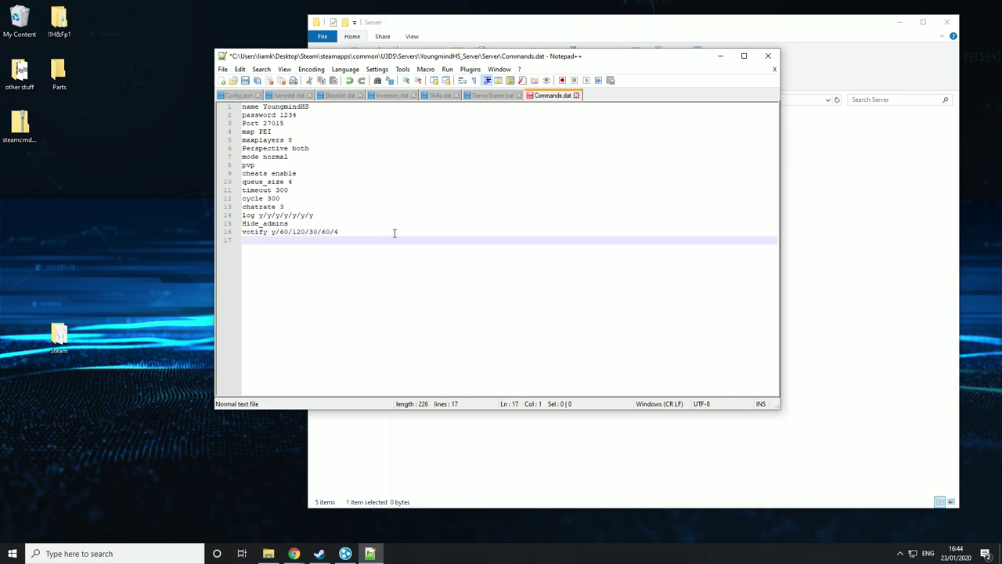
# - Write line 17 as a welcome greeting ending in 120/120/120, then start line 18 with Bind
pyautogui.write('welcome')
pyautogui.write('Hi guys youngmindhs here/')
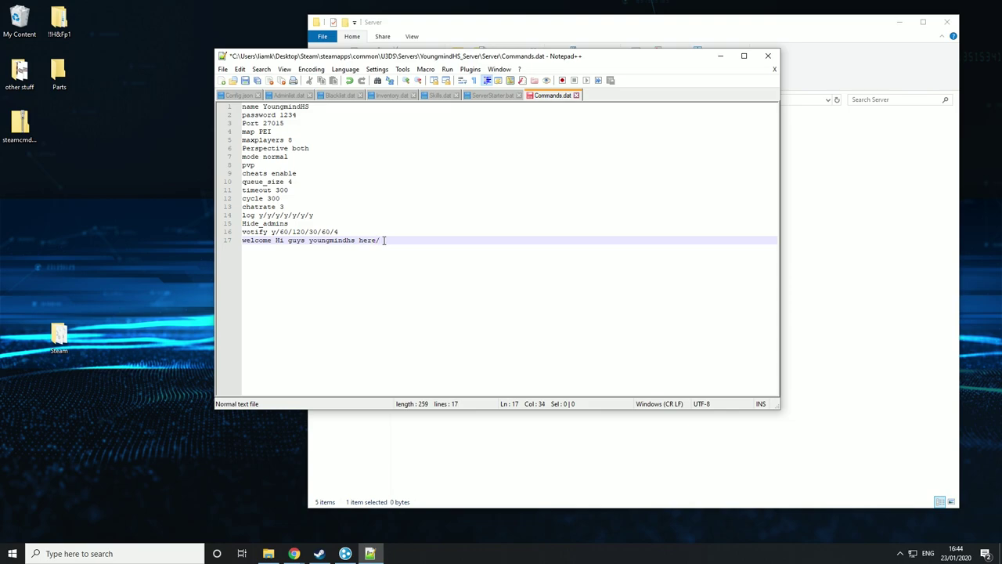
pyautogui.write('120/120/120')
pyautogui.moveTo(375, 241); pyautogui.dragTo(448, 243)
pyautogui.click(447, 242)
pyautogui.press('Return')
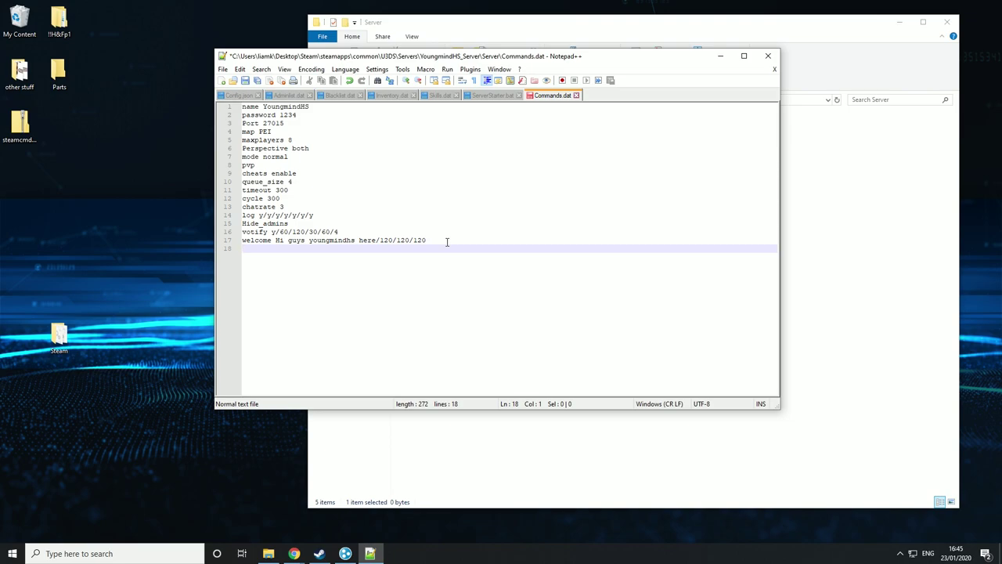
pyautogui.write('Bind')
# - Erase Bind, then open WorkshopDownloadConfig.json from YoungmindHS_Server with Edit with Notepad++
pyautogui.press('BackSpace')
pyautogui.press('BackSpace')
pyautogui.press('BackSpace')
pyautogui.press('BackSpace')
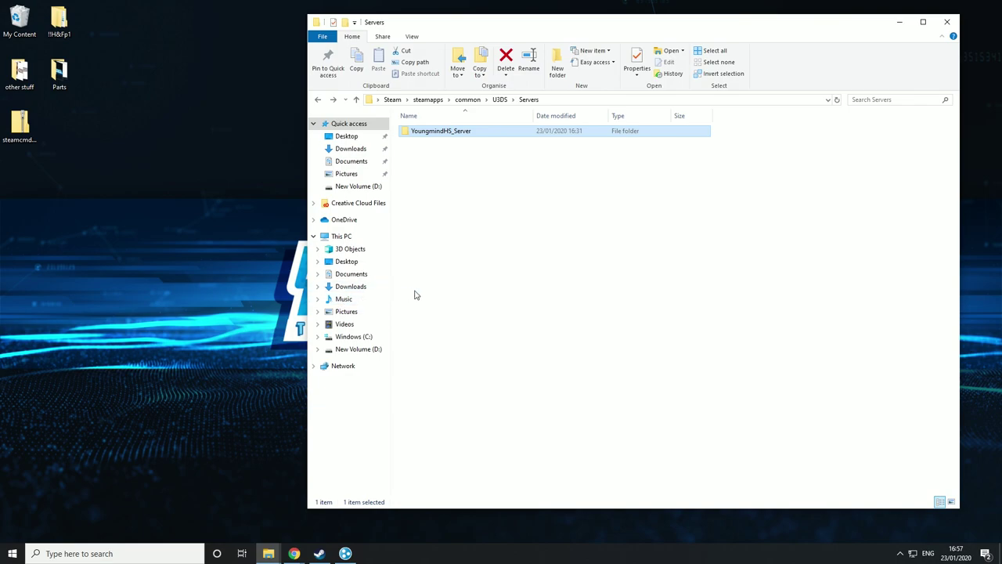
pyautogui.doubleClick(425, 133)
pyautogui.click(435, 199)
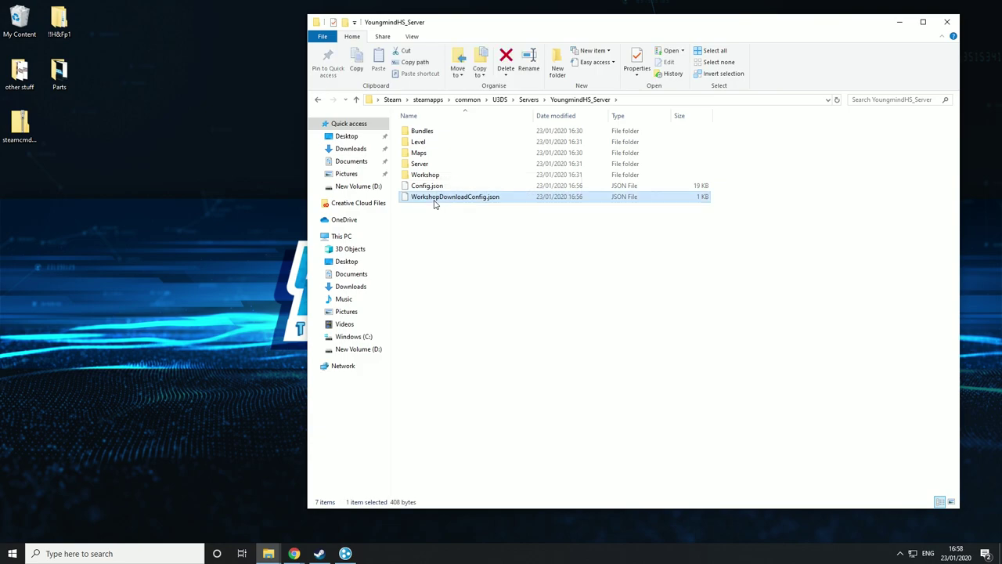
pyautogui.rightClick(435, 202)
pyautogui.click(454, 242)
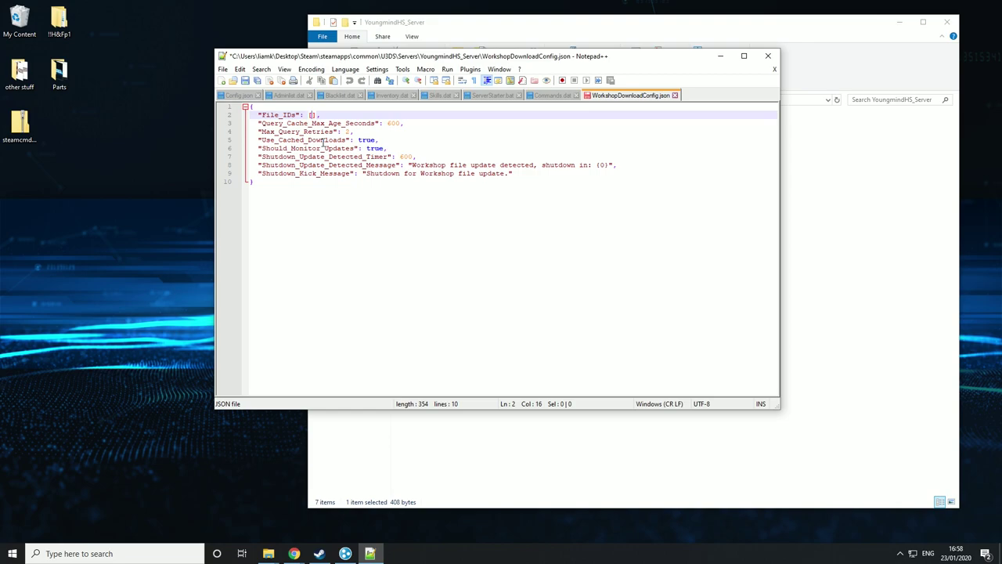
# - Open a blank line inside the File_IDs brackets and bring up the GoodenAdminClothes Workshop page
pyautogui.press('Return')
pyautogui.press('Return')
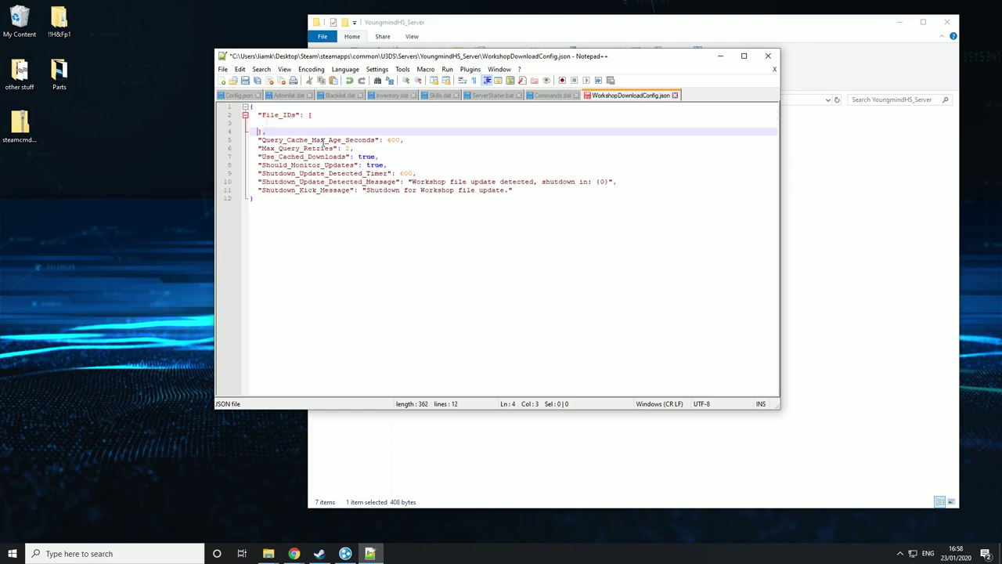
pyautogui.moveTo(293, 553)
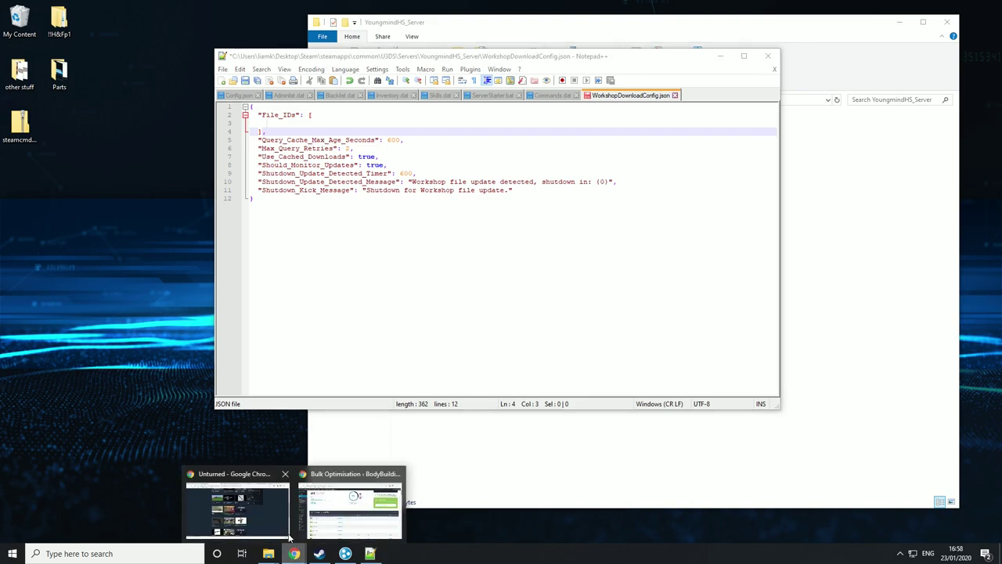
pyautogui.click(273, 521)
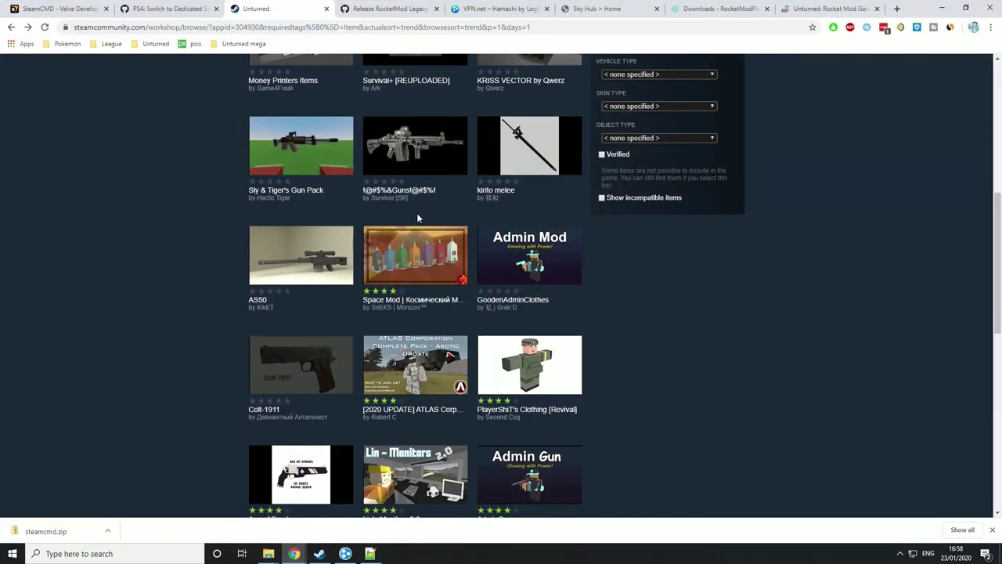
pyautogui.moveTo(456, 239)
pyautogui.scroll(4, 456, 240)
pyautogui.scroll(-5, 537, 263)
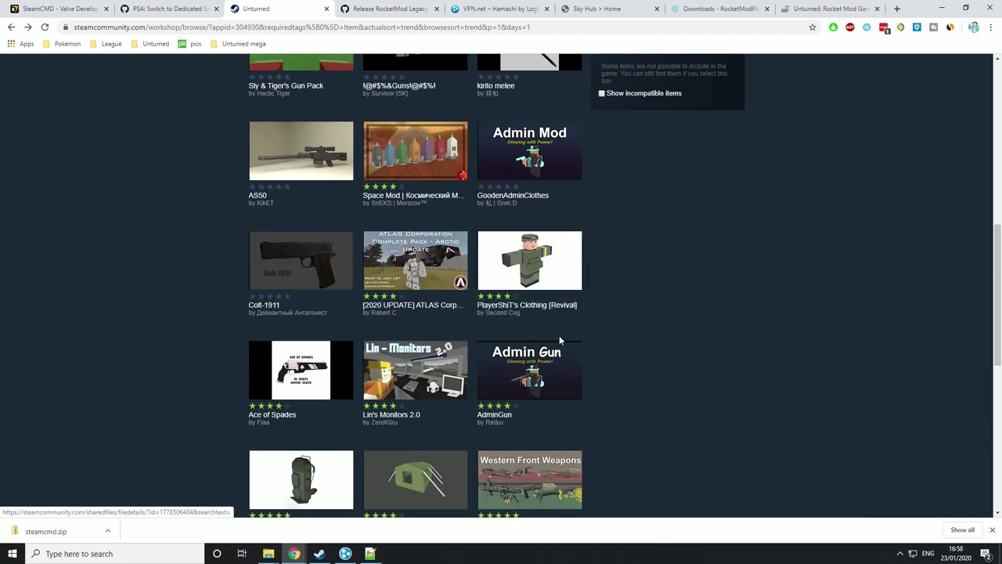
pyautogui.moveTo(538, 264)
pyautogui.scroll(2, 537, 263)
pyautogui.moveTo(533, 317)
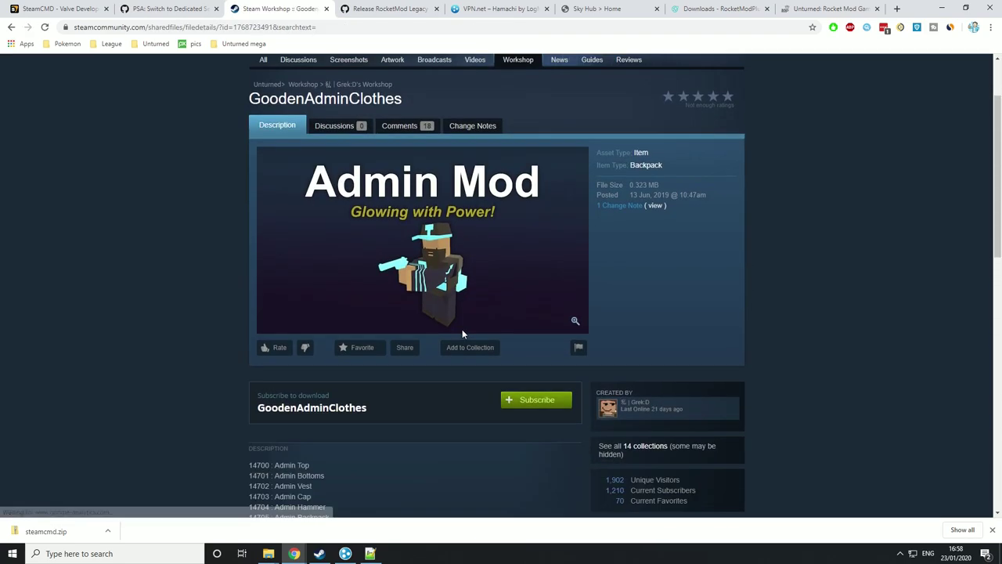
pyautogui.scroll(-4, 291, 155)
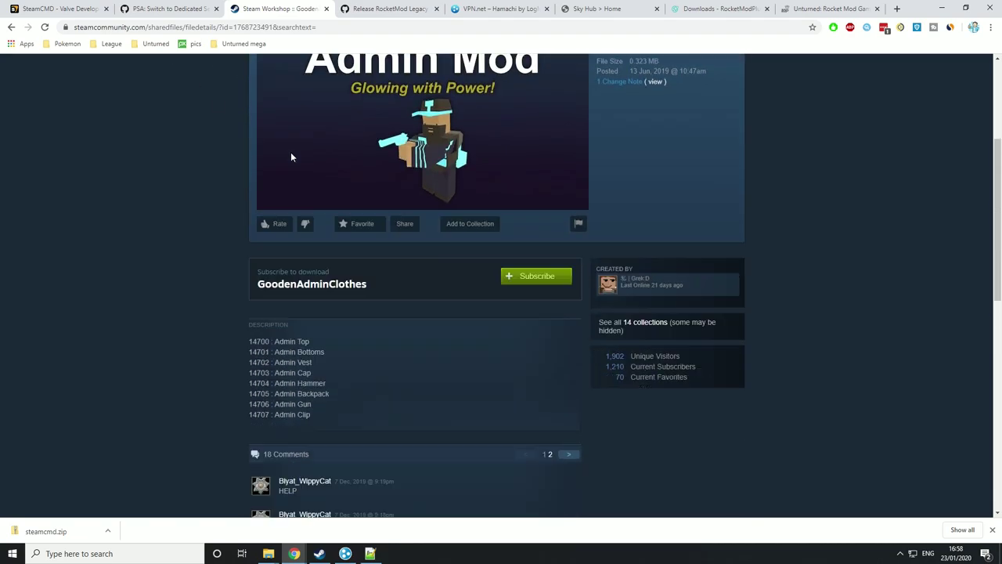
pyautogui.scroll(5, 295, 154)
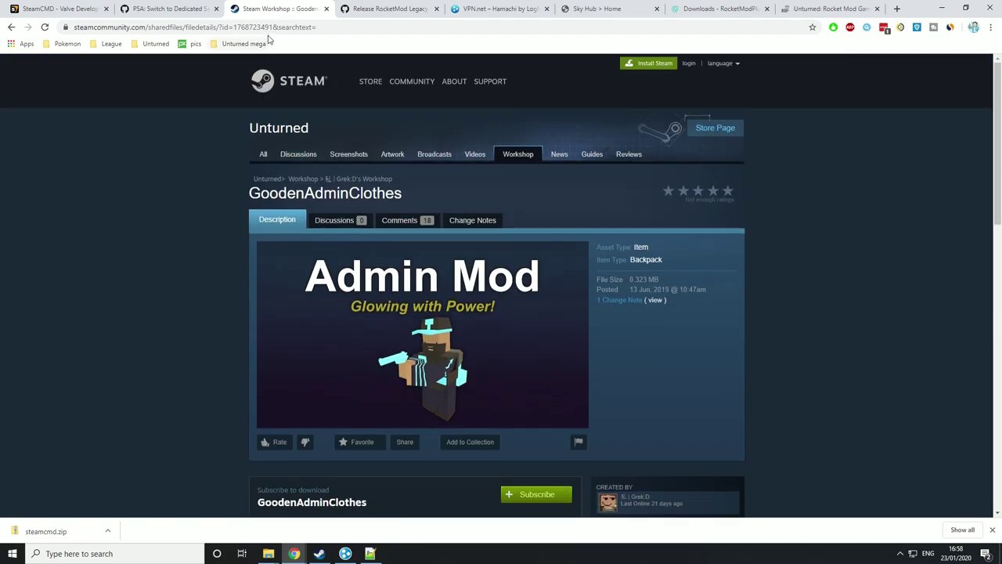
pyautogui.moveTo(274, 27); pyautogui.dragTo(234, 27)
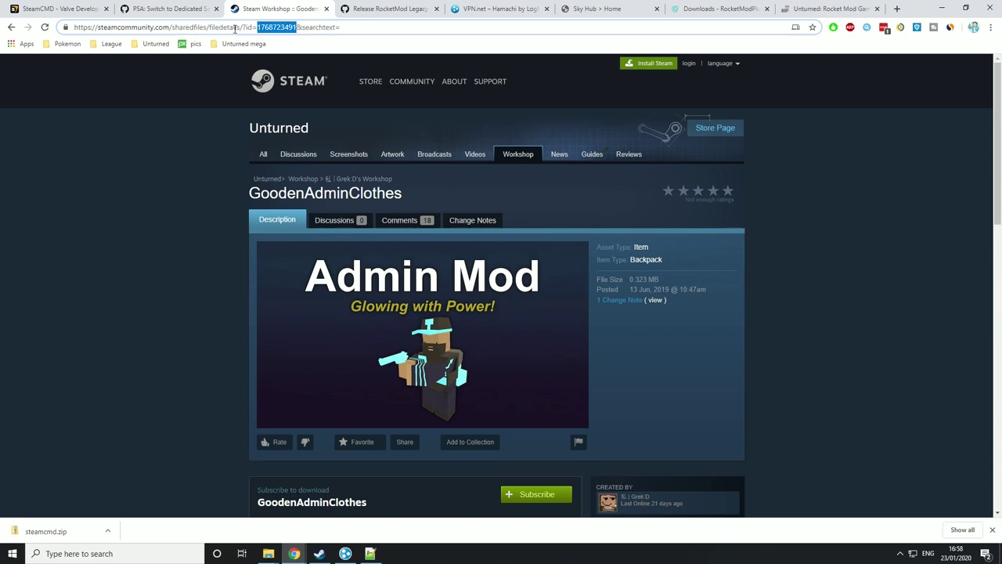
pyautogui.click(297, 28)
pyautogui.moveTo(297, 29); pyautogui.dragTo(302, 29)
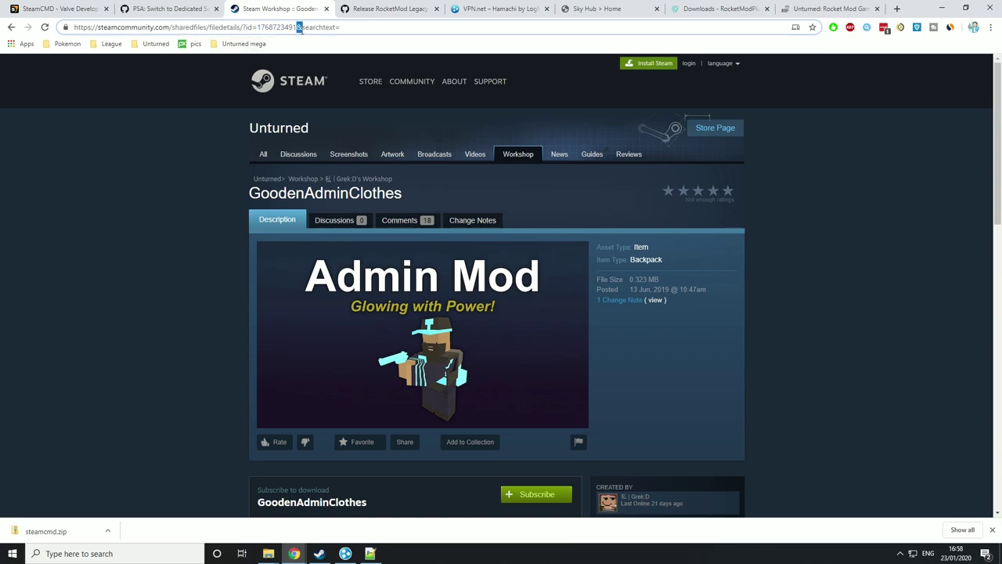
pyautogui.click(370, 554)
pyautogui.click(290, 126)
pyautogui.hotkey('ctrl', 'v')
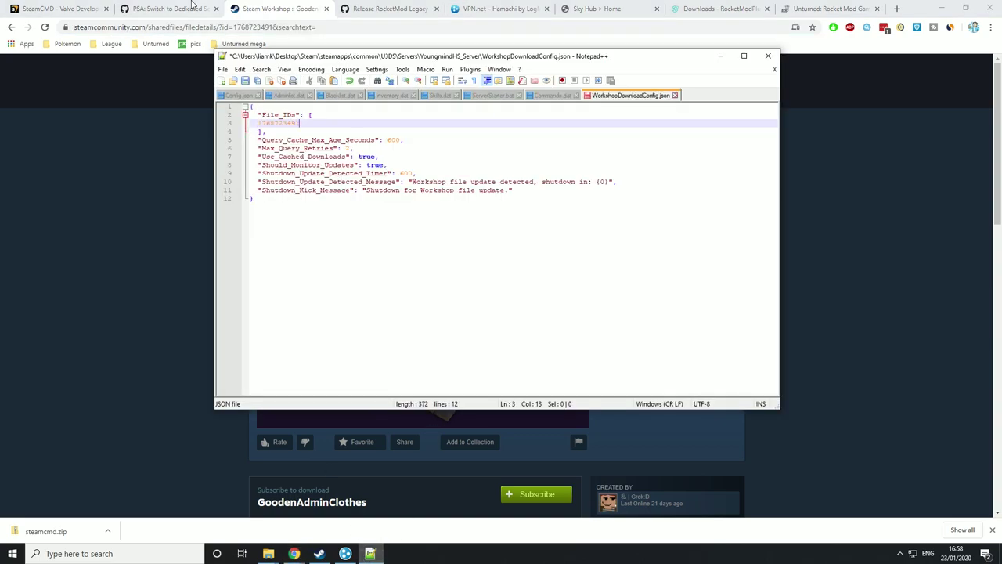
pyautogui.click(64, 146)
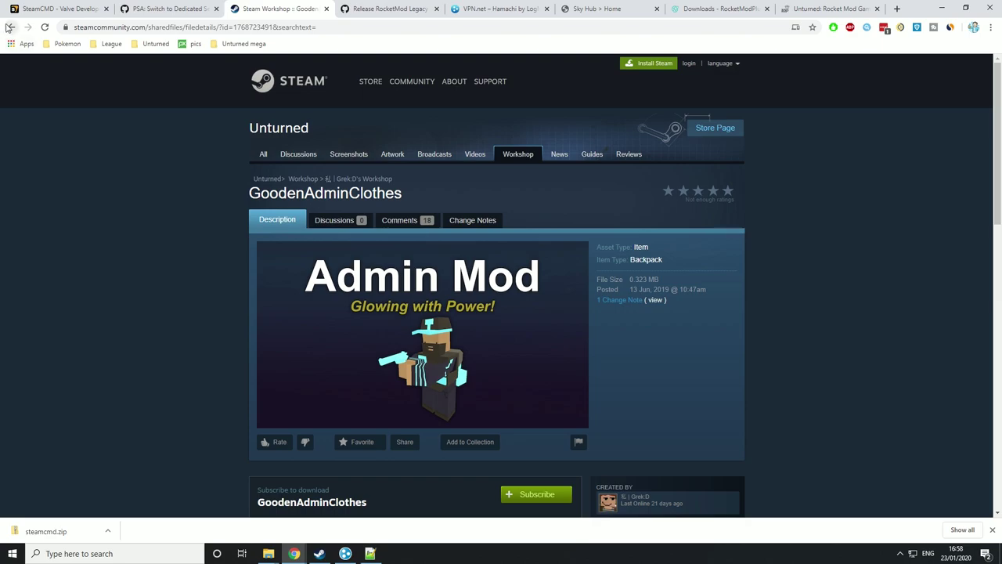
pyautogui.click(11, 26)
pyautogui.scroll(-3, 184, 187)
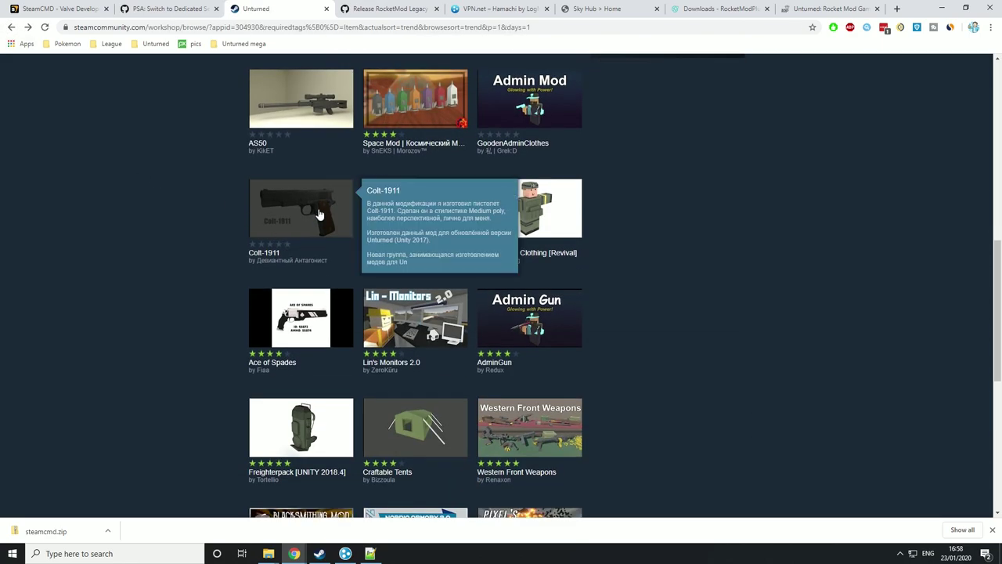
pyautogui.scroll(-3, 317, 223)
pyautogui.click(422, 318)
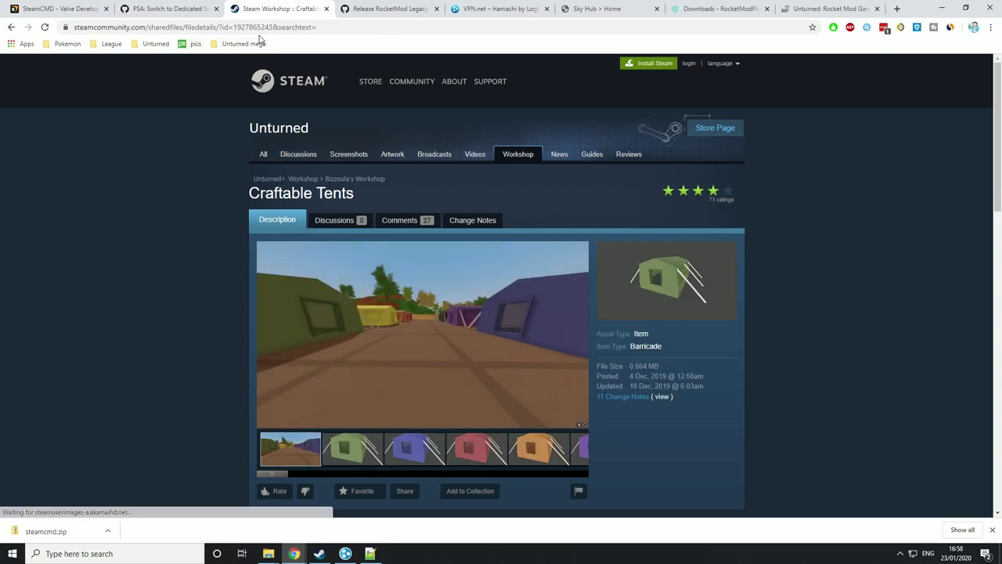
pyautogui.moveTo(233, 28); pyautogui.dragTo(274, 36)
pyautogui.hotkey('ctrl', 'c')
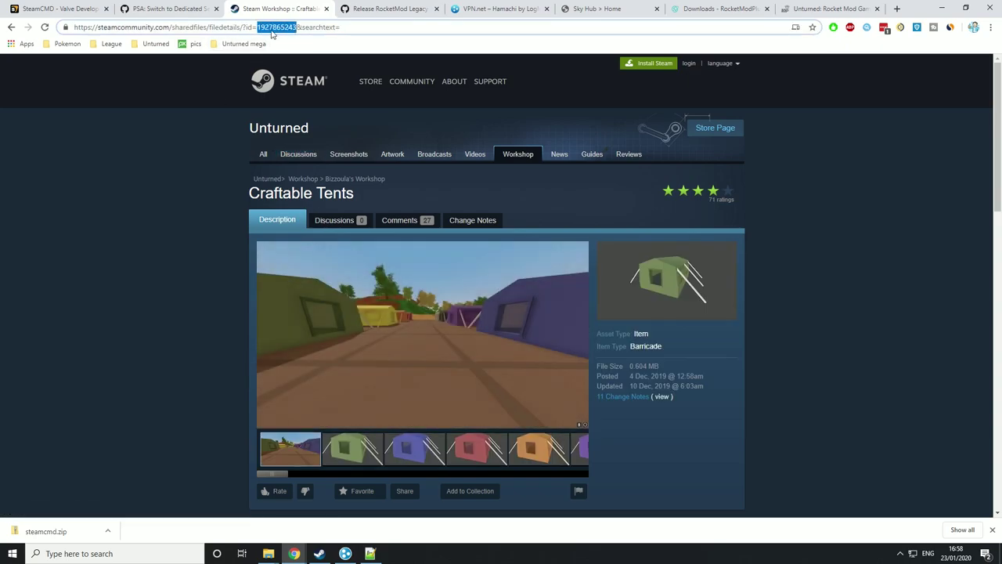
pyautogui.click(370, 553)
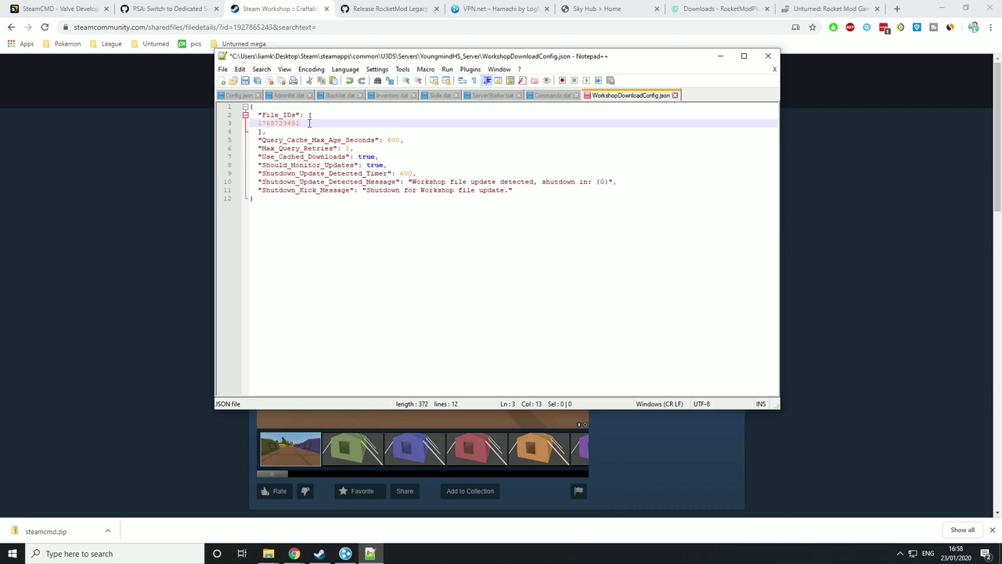
pyautogui.write(',')
pyautogui.press('Return')
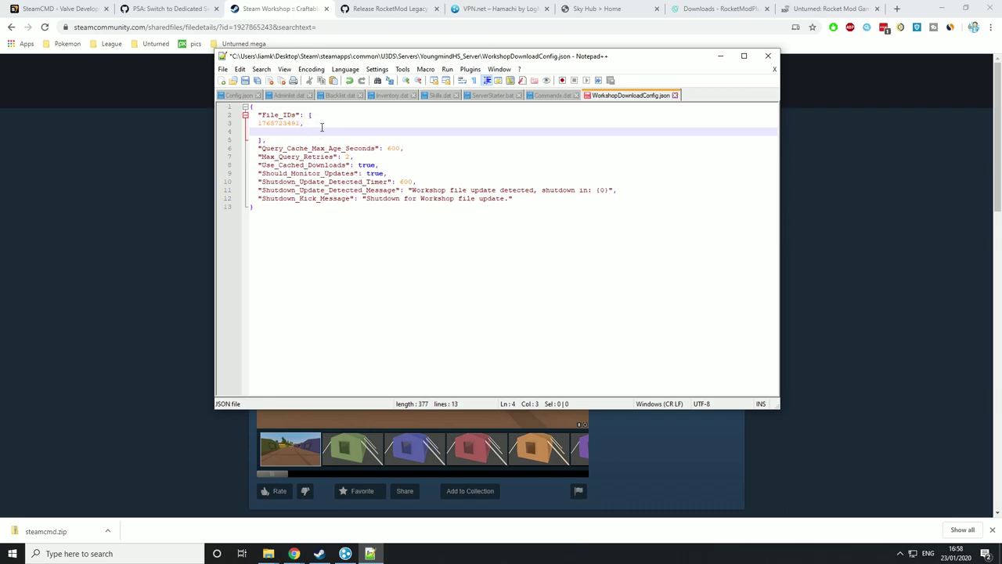
pyautogui.hotkey('ctrl', 'v')
pyautogui.click(95, 131)
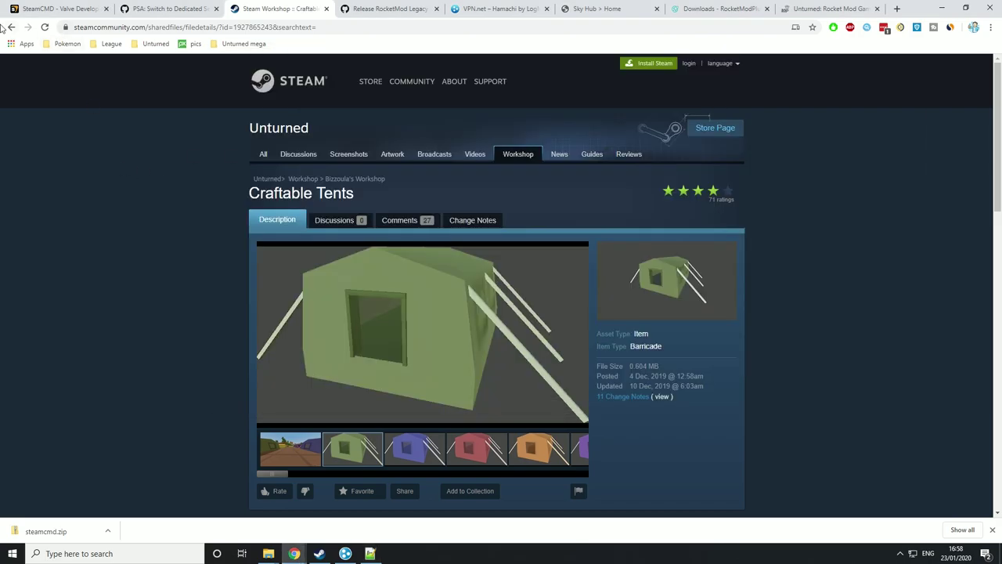
pyautogui.click(8, 28)
pyautogui.scroll(-2, 530, 336)
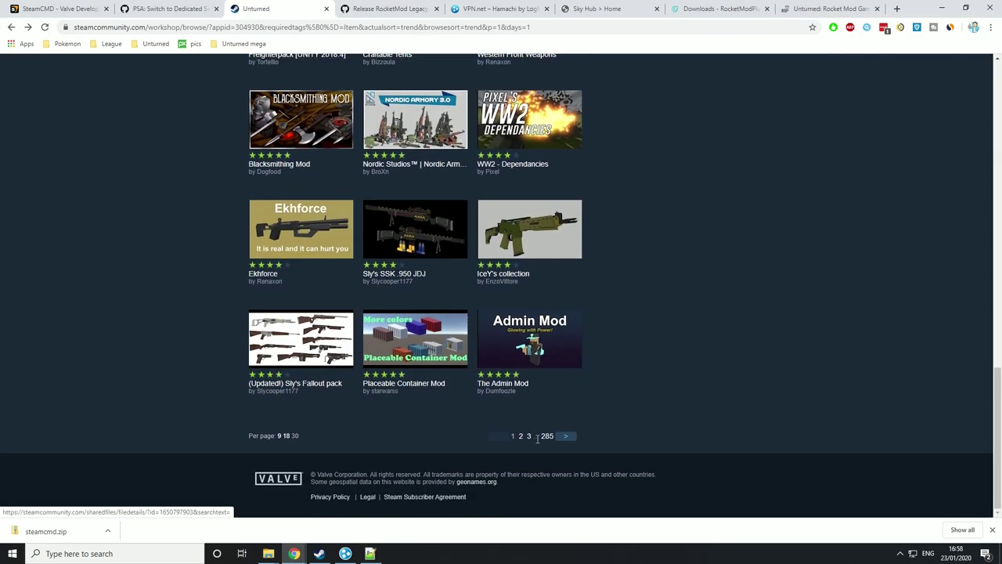
pyautogui.click(518, 236)
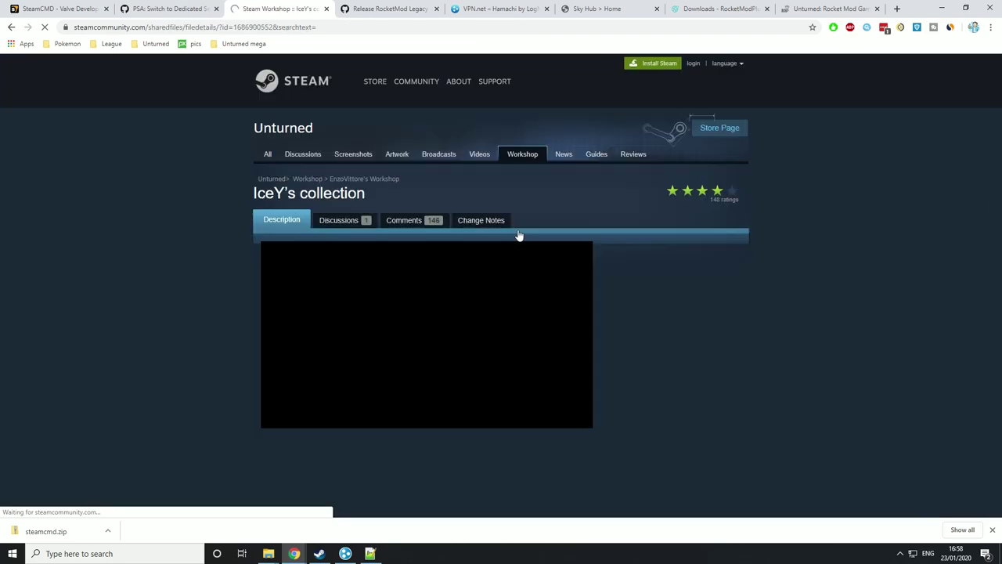
pyautogui.click(235, 27)
pyautogui.doubleClick(275, 27)
pyautogui.hotkey('ctrl', 'c')
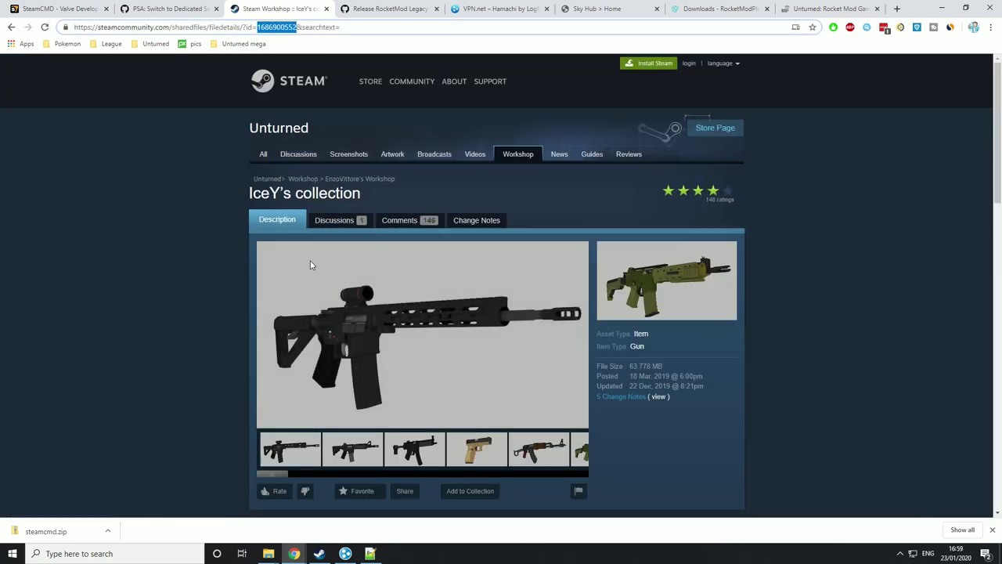
pyautogui.click(370, 553)
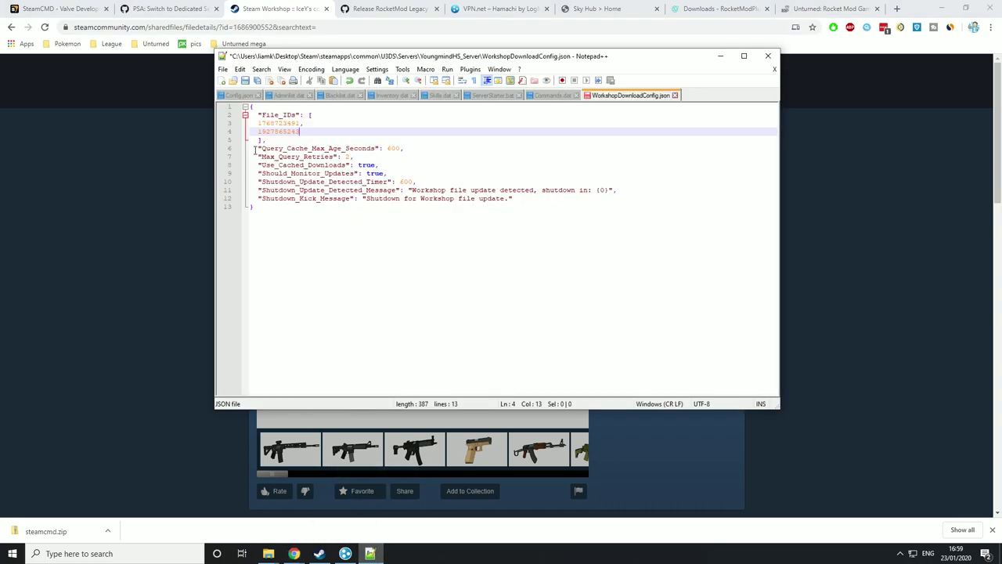
pyautogui.write(',')
pyautogui.press('Return')
pyautogui.hotkey('ctrl', 'v')
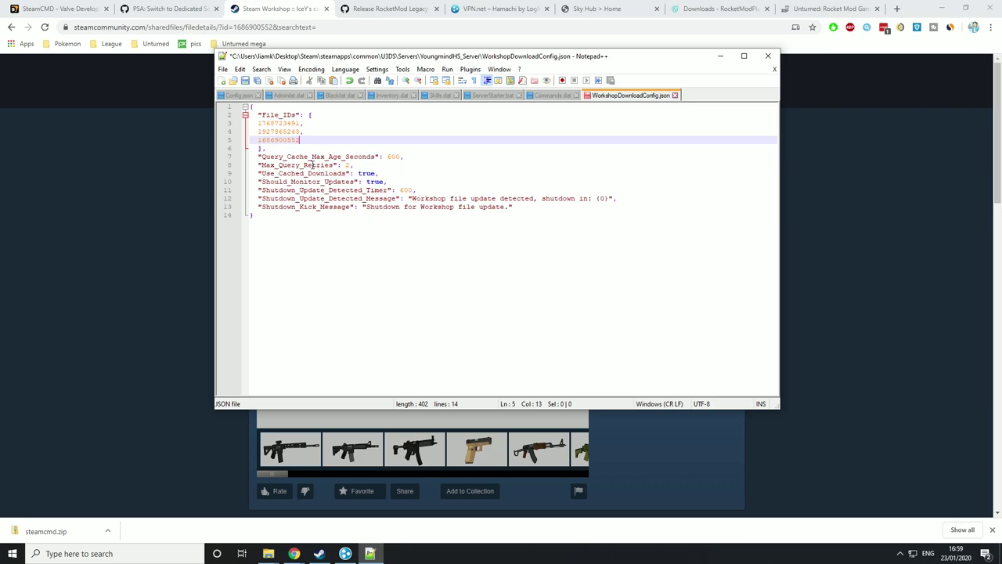
pyautogui.click(245, 80)
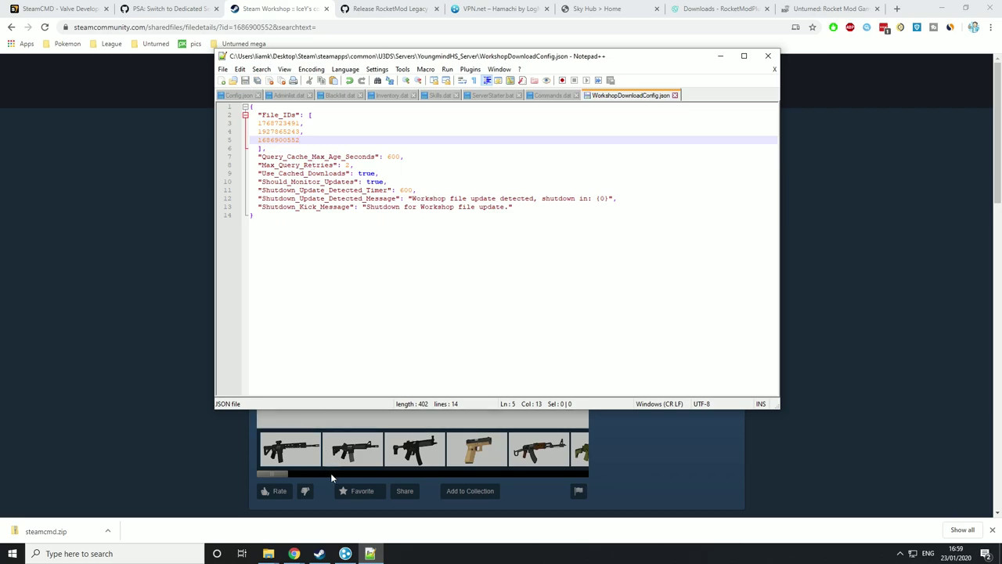
# - Launch ServerStarter.bat from the U3DS folder to start the dedicated server
pyautogui.moveTo(272, 557)
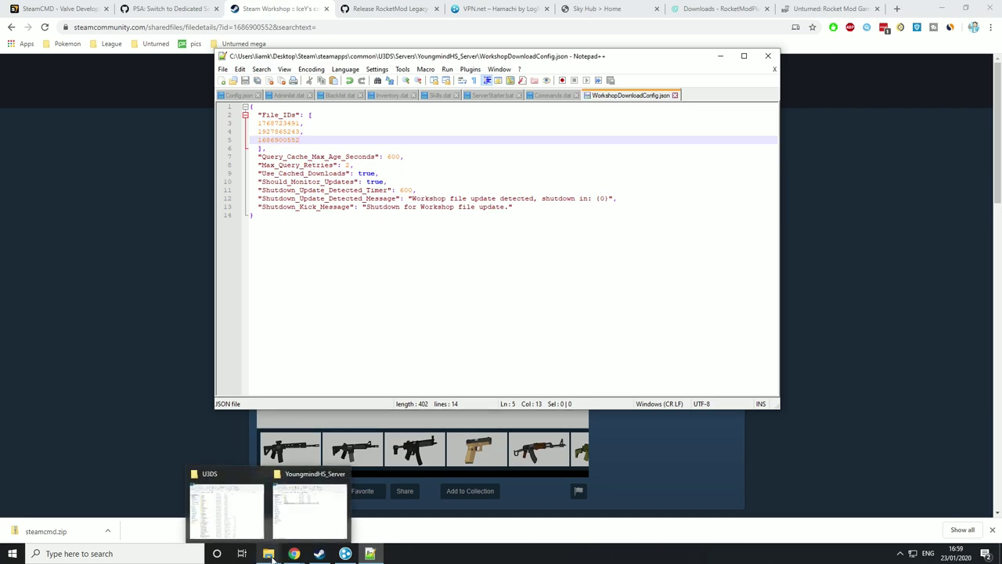
pyautogui.click(243, 511)
pyautogui.scroll(-1, 520, 323)
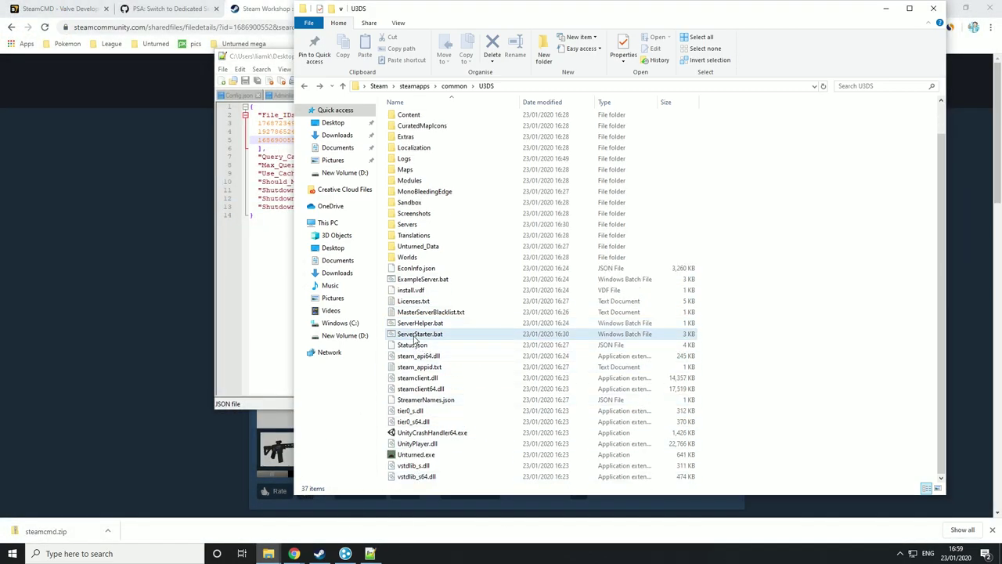
pyautogui.doubleClick(415, 335)
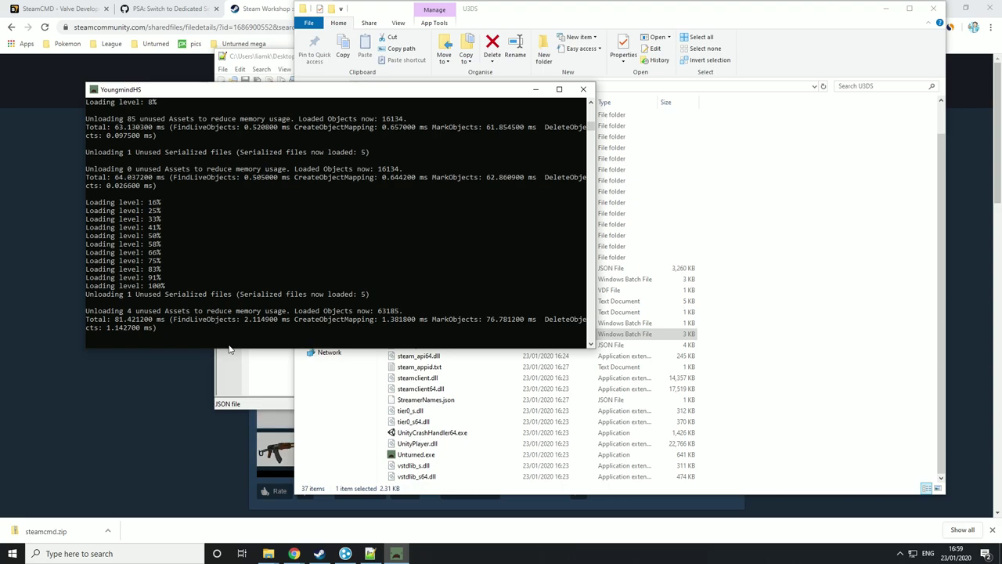
# - Reload the server-modified config in Notepad++, close the editor, and enter shutdown in the console
pyautogui.click(257, 60)
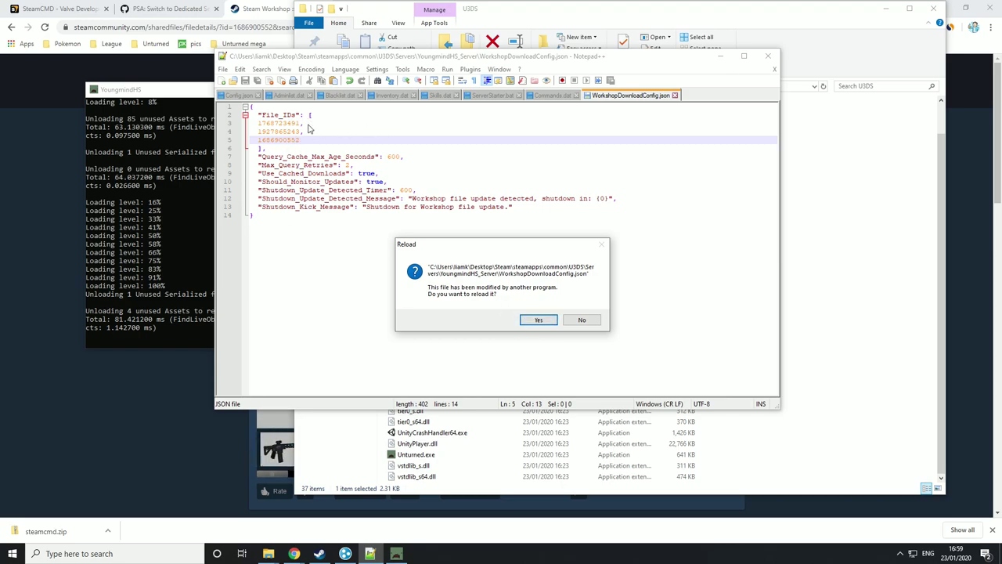
pyautogui.click(538, 320)
pyautogui.click(769, 58)
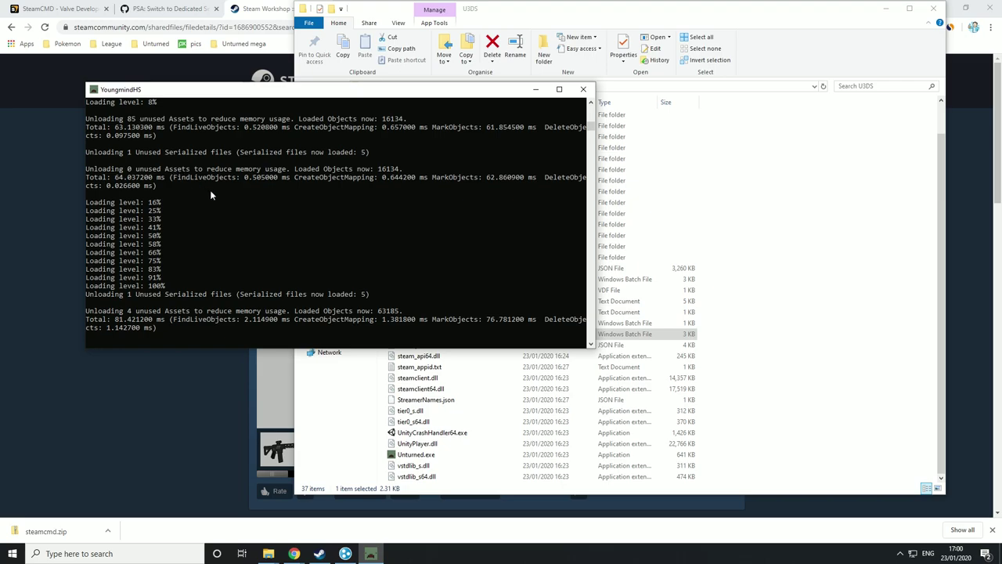
pyautogui.write('hut')
pyautogui.press('Return')
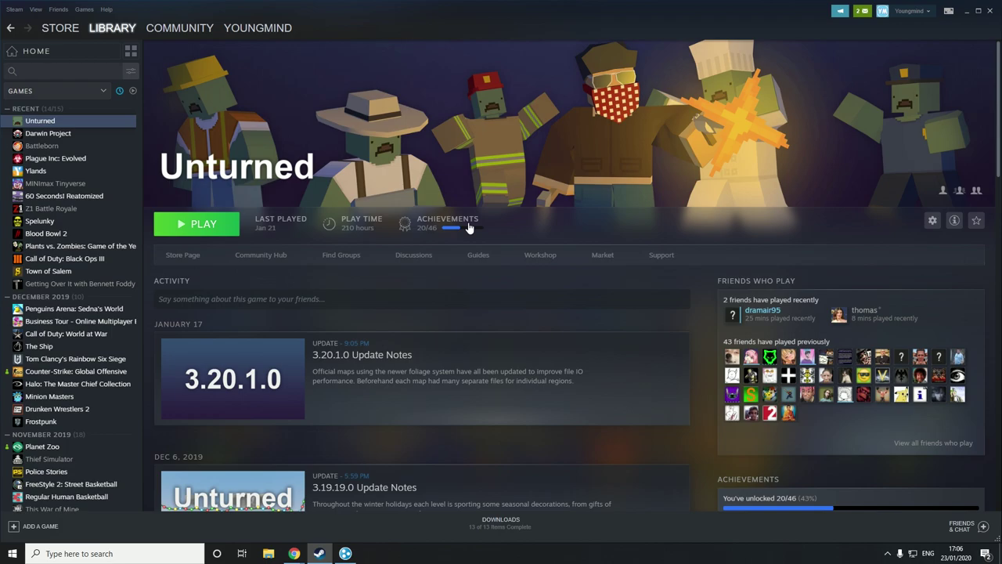
# - Open the Unturned Workshop and filter it to show only Map items
pyautogui.click(533, 257)
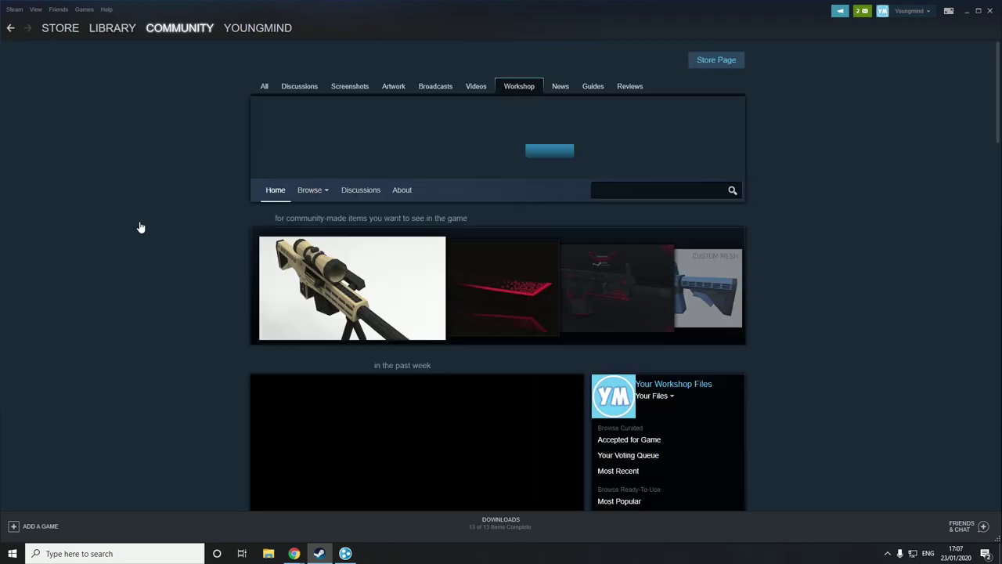
pyautogui.scroll(-5, 357, 173)
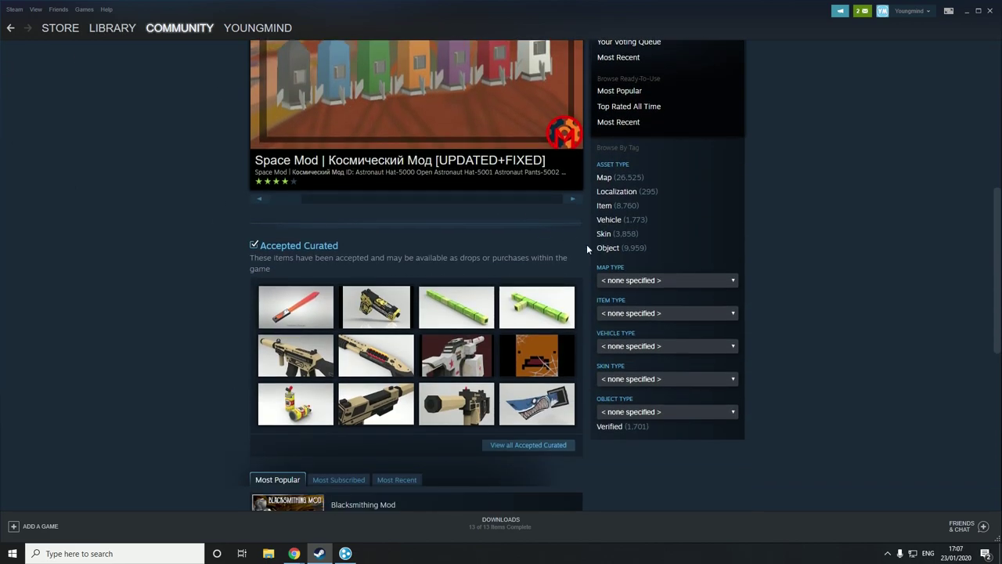
pyautogui.click(606, 178)
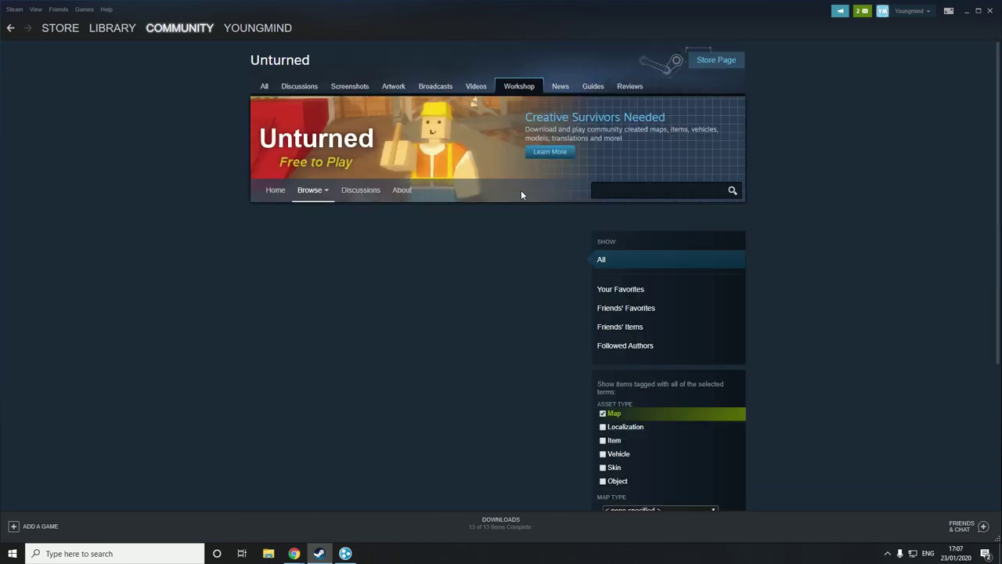
pyautogui.scroll(-3, 520, 190)
pyautogui.scroll(3, 546, 304)
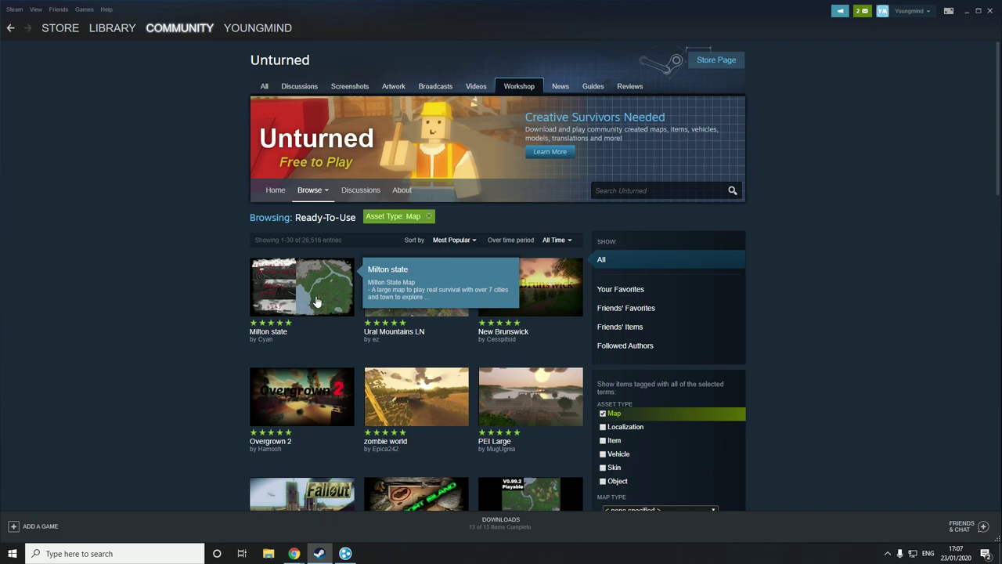
# - Subscribe to the Milton state map, then return to the Steam library home
pyautogui.click(317, 302)
pyautogui.scroll(-3, 438, 357)
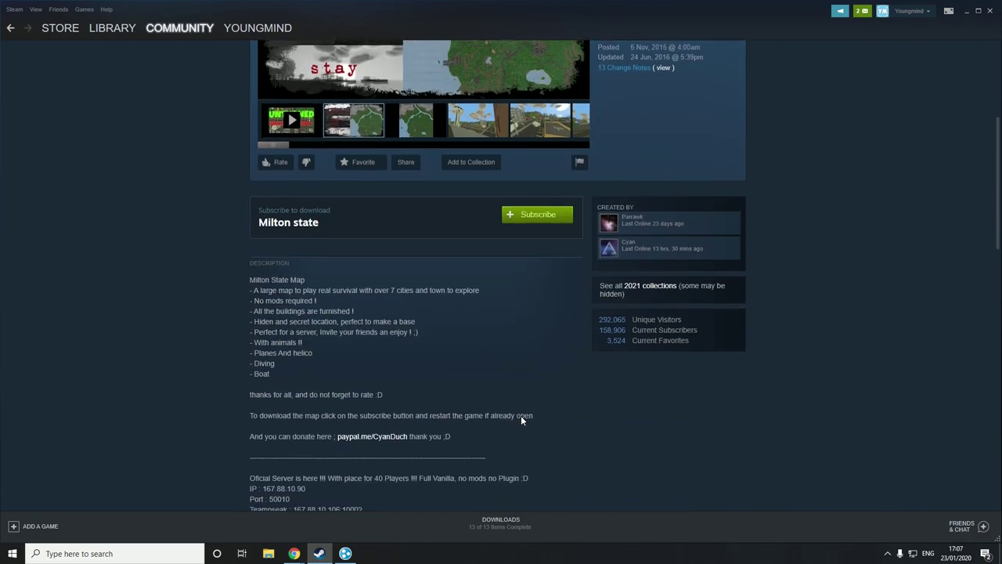
pyautogui.click(537, 214)
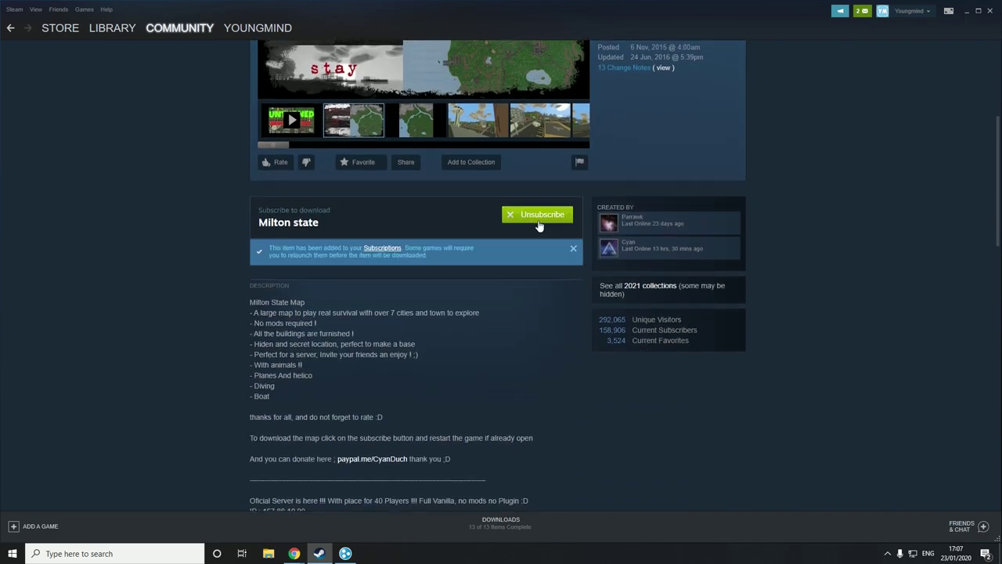
pyautogui.scroll(3, 532, 247)
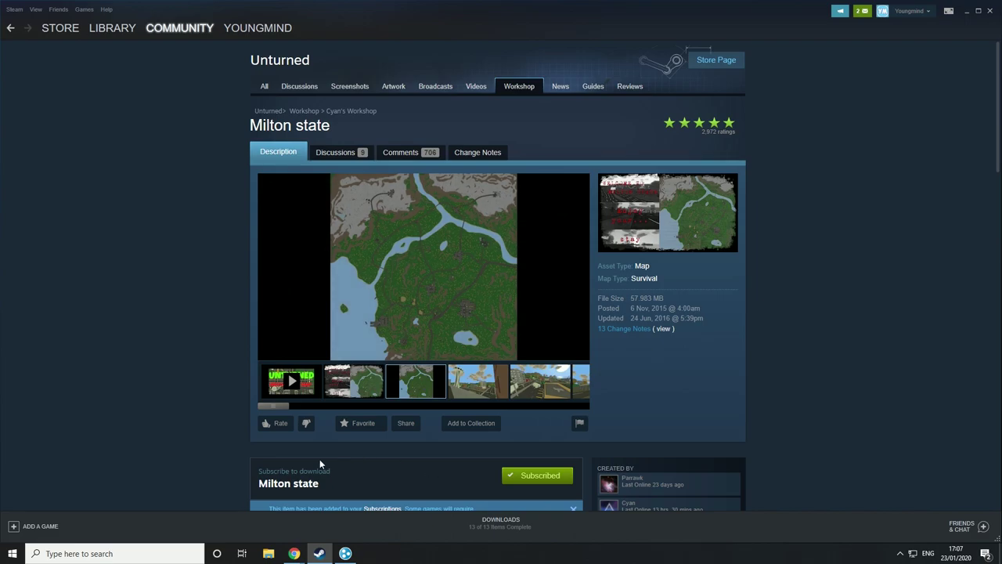
pyautogui.click(105, 33)
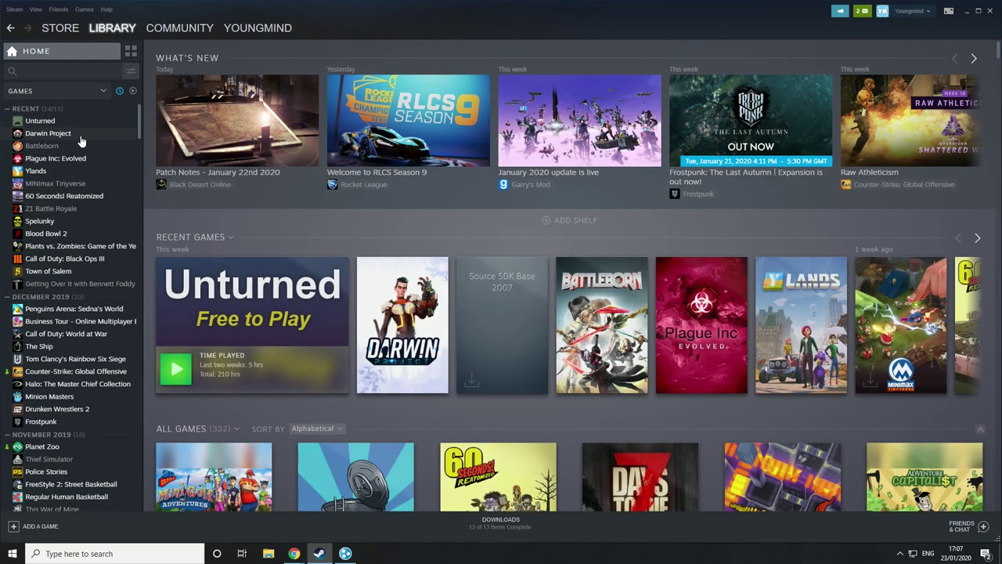
# - Browse Unturned's local files from its Steam Properties to open the install folder in File Explorer
pyautogui.click(49, 121)
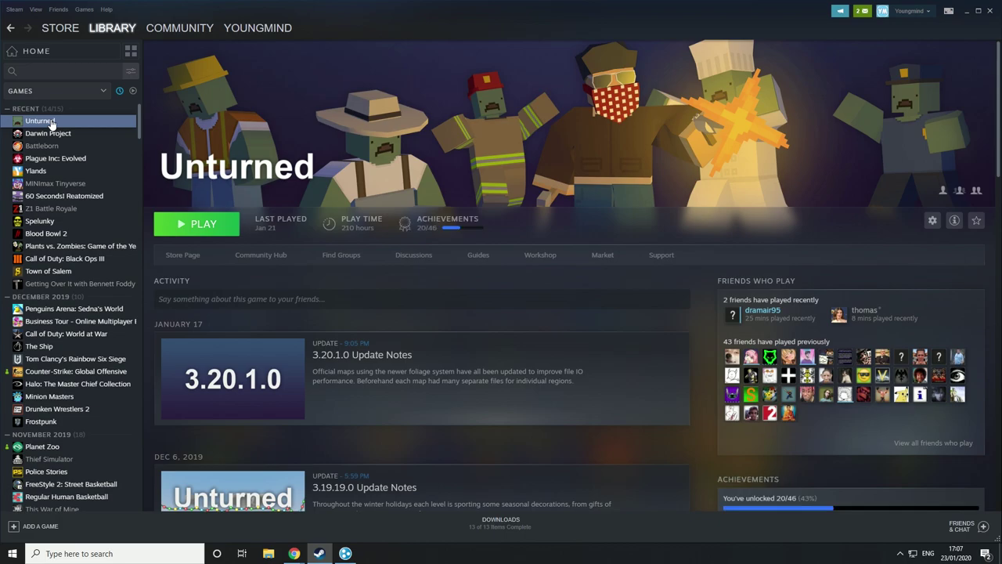
pyautogui.rightClick(50, 121)
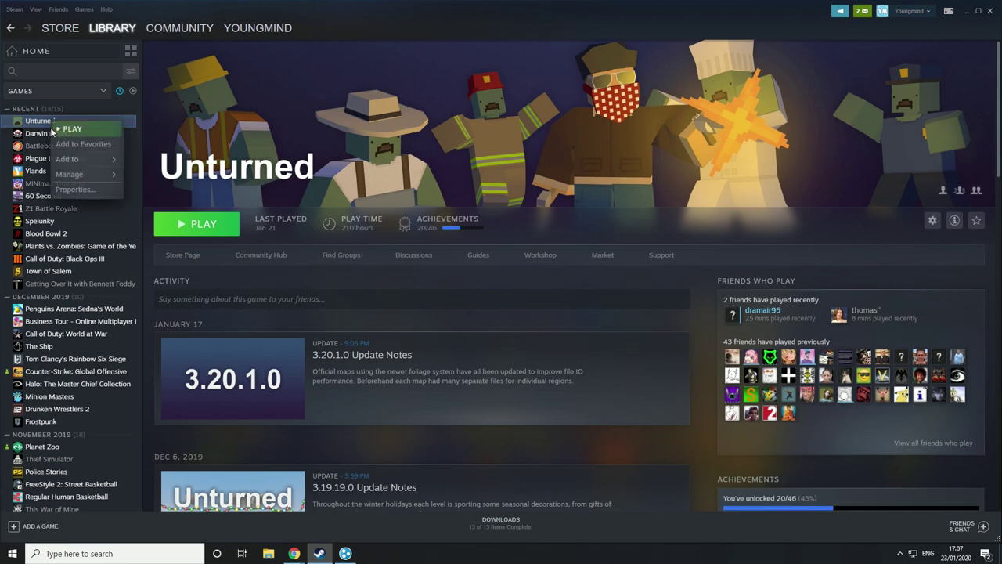
pyautogui.click(78, 200)
pyautogui.click(459, 133)
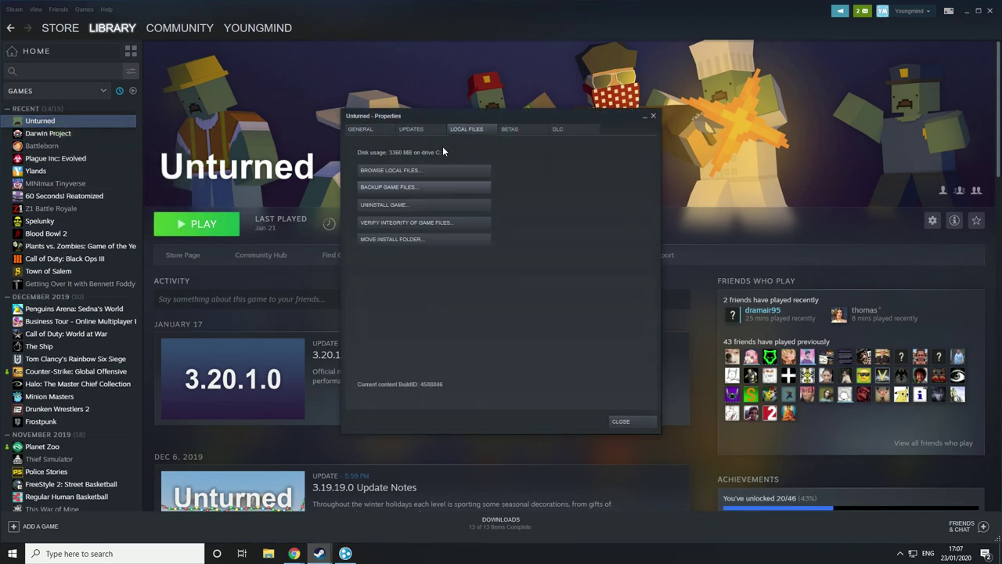
pyautogui.click(417, 171)
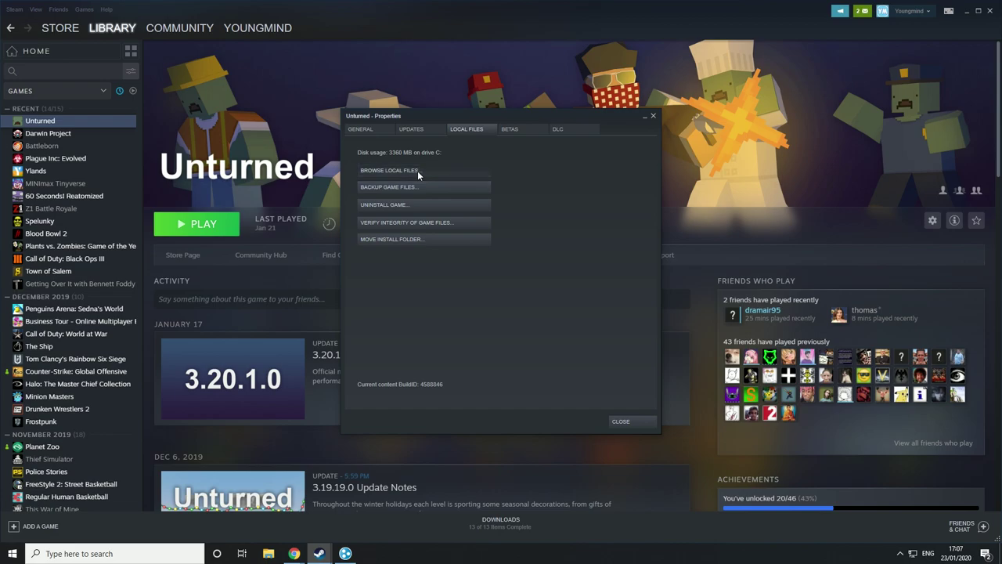
pyautogui.scroll(-1, 463, 231)
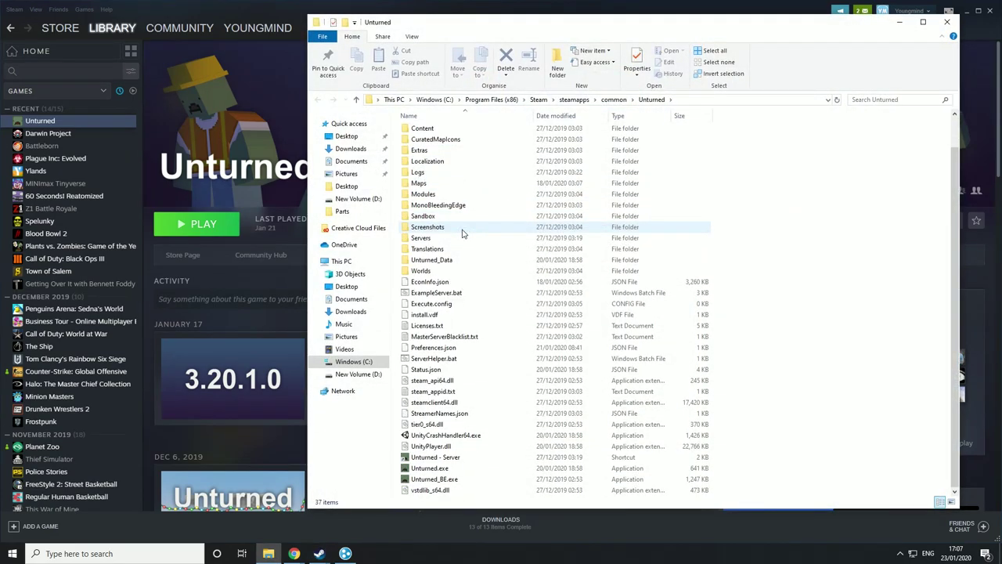
# - Browse to steamapps\workshop\content\304930 and check that folder 548832483 holds Milton State
pyautogui.click(571, 100)
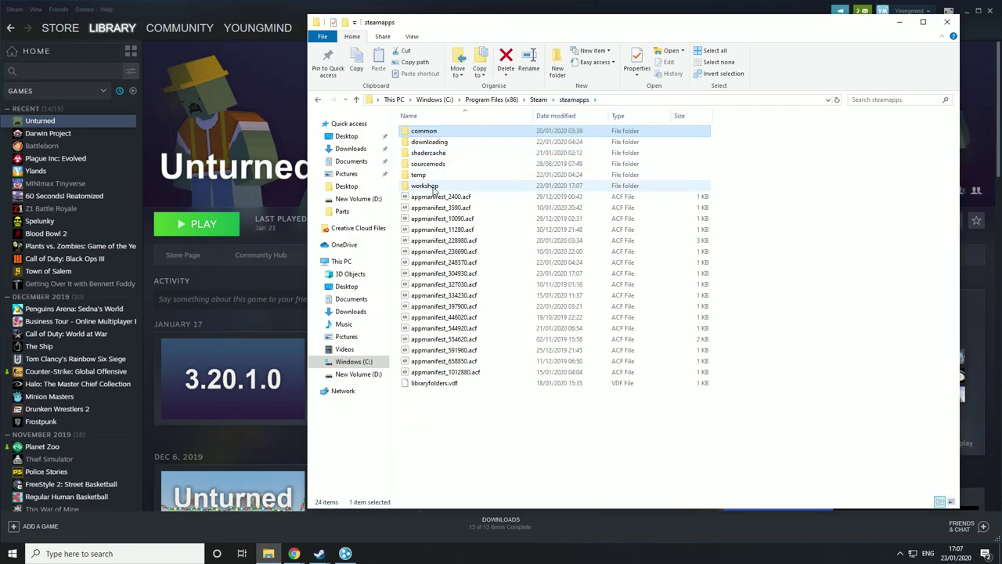
pyautogui.doubleClick(424, 185)
pyautogui.doubleClick(423, 130)
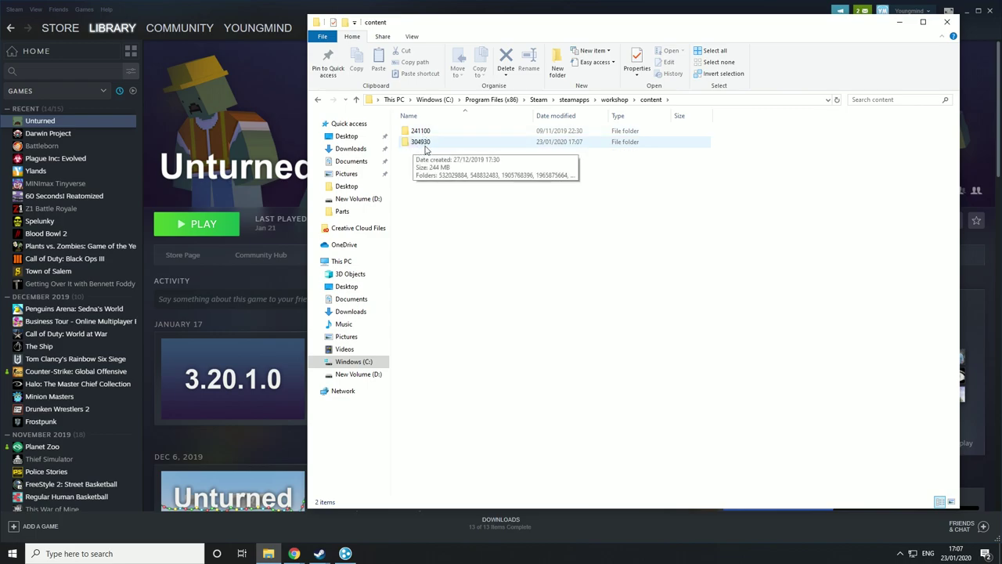
pyautogui.doubleClick(426, 150)
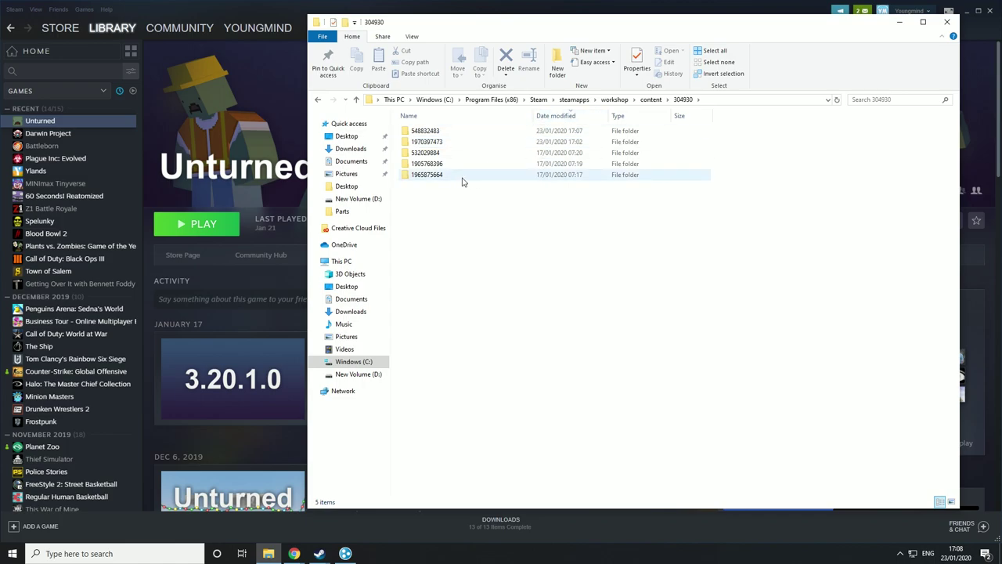
pyautogui.doubleClick(463, 131)
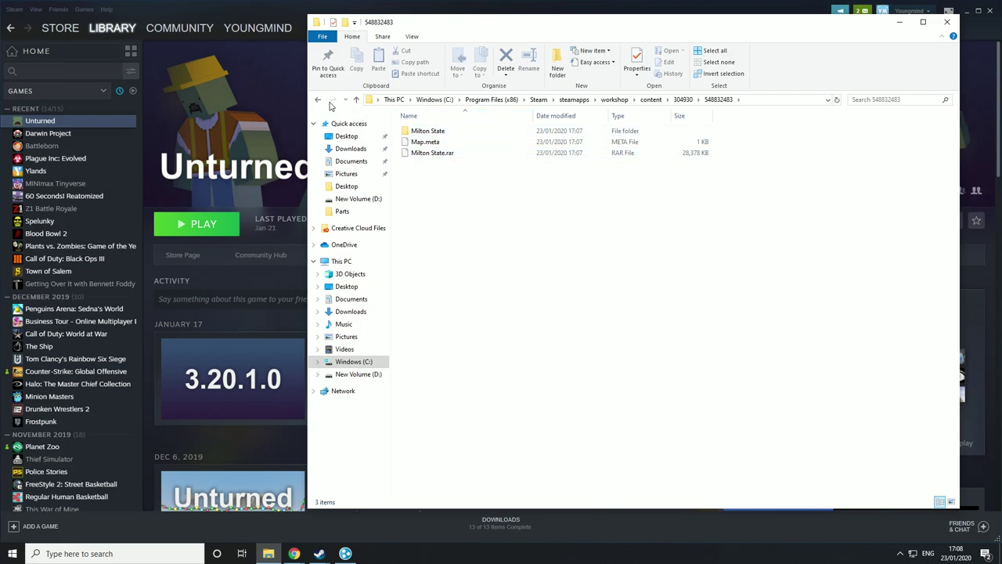
pyautogui.click(318, 100)
# - Copy folder 548832483 and show the desktop
pyautogui.rightClick(437, 135)
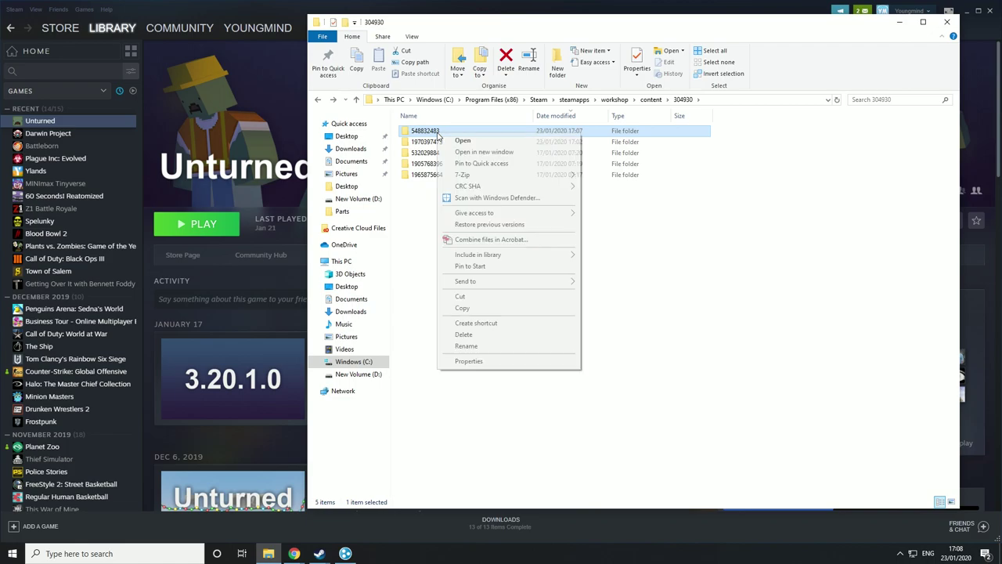
pyautogui.click(460, 312)
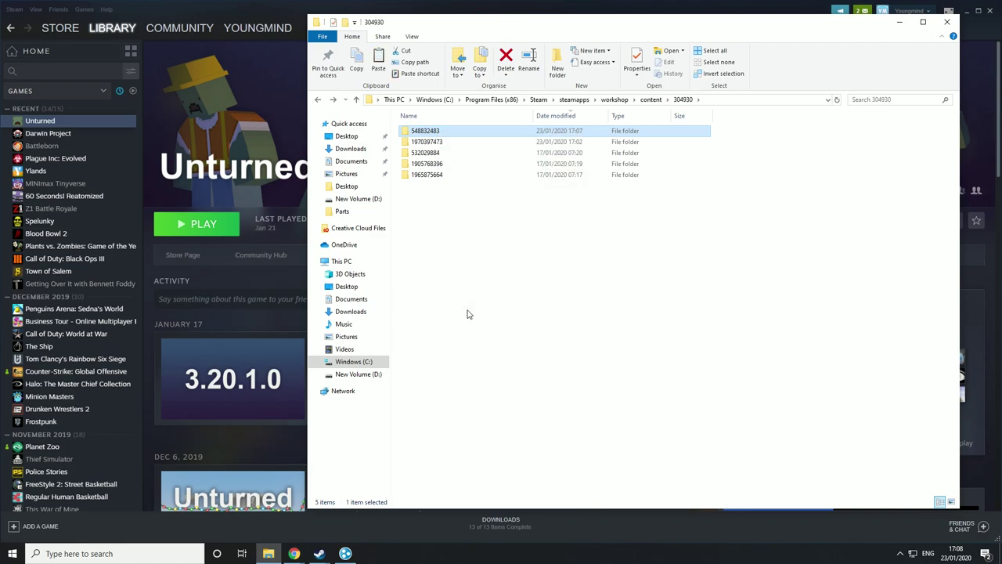
pyautogui.press('super+d')
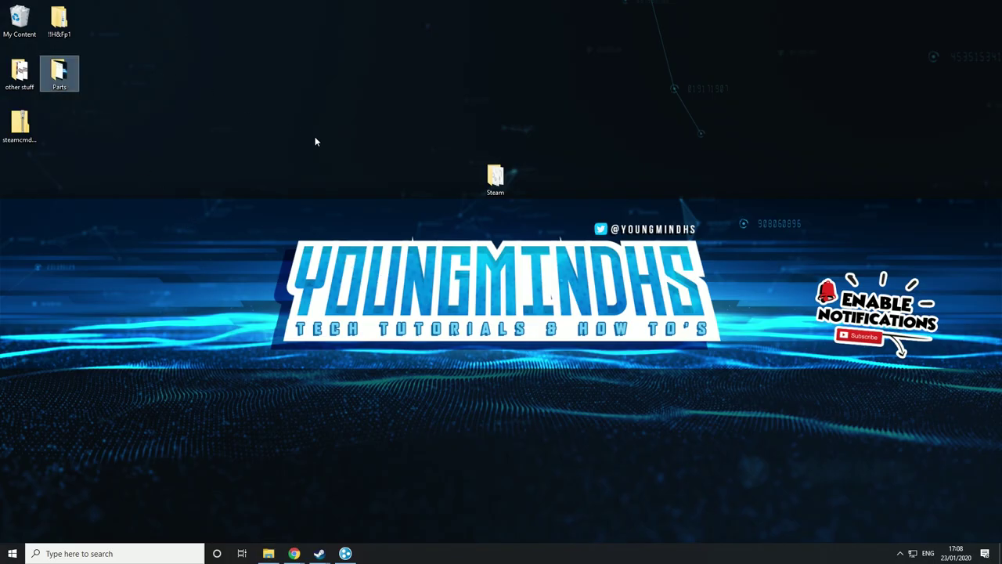
# - Paste folder 548832483 into Steam\steamapps\common\U3DS\Servers\YoungmindHS_Server\Workshop\Maps
pyautogui.moveTo(495, 180); pyautogui.dragTo(415, 190)
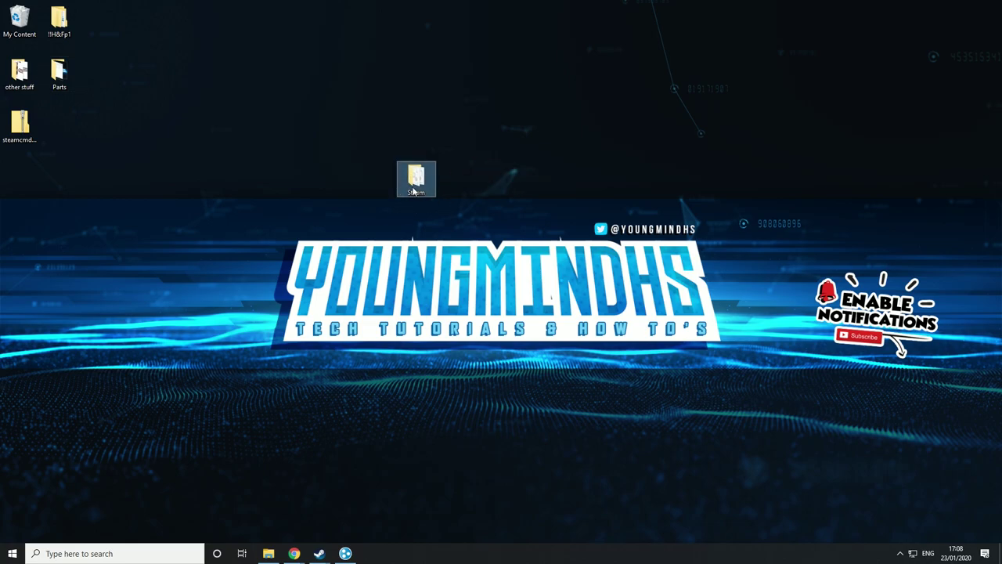
pyautogui.doubleClick(415, 186)
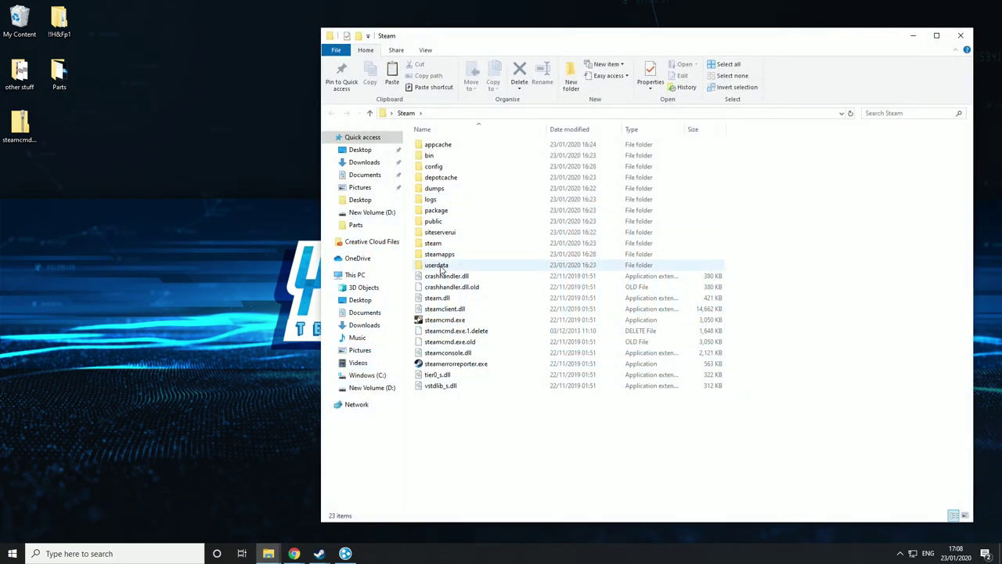
pyautogui.doubleClick(438, 254)
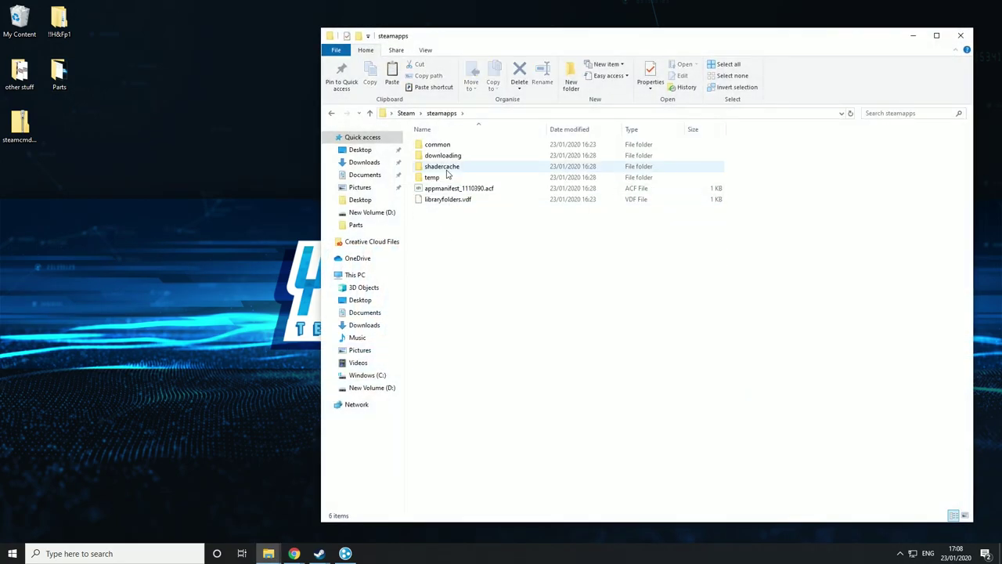
pyautogui.doubleClick(436, 145)
pyautogui.doubleClick(439, 146)
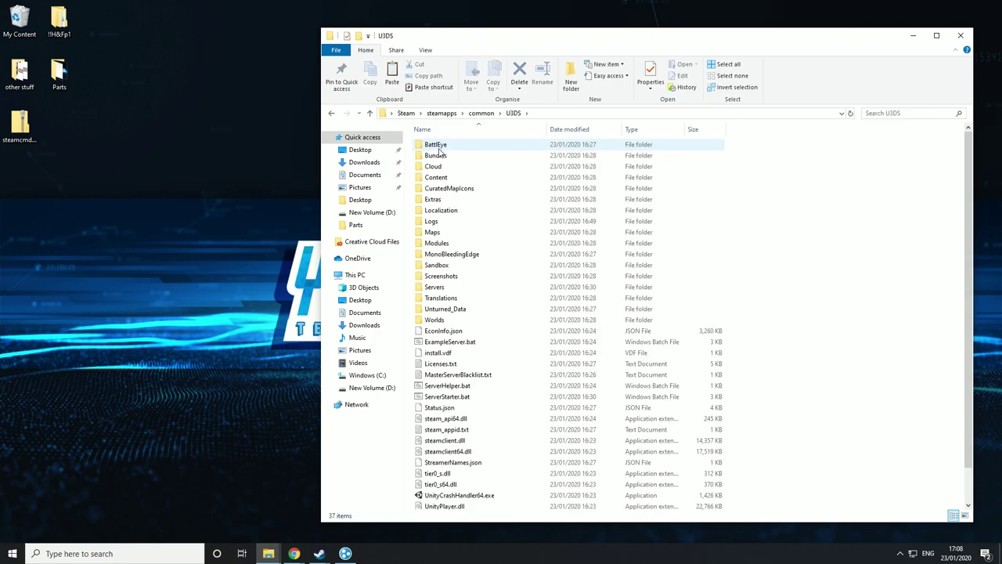
pyautogui.doubleClick(441, 288)
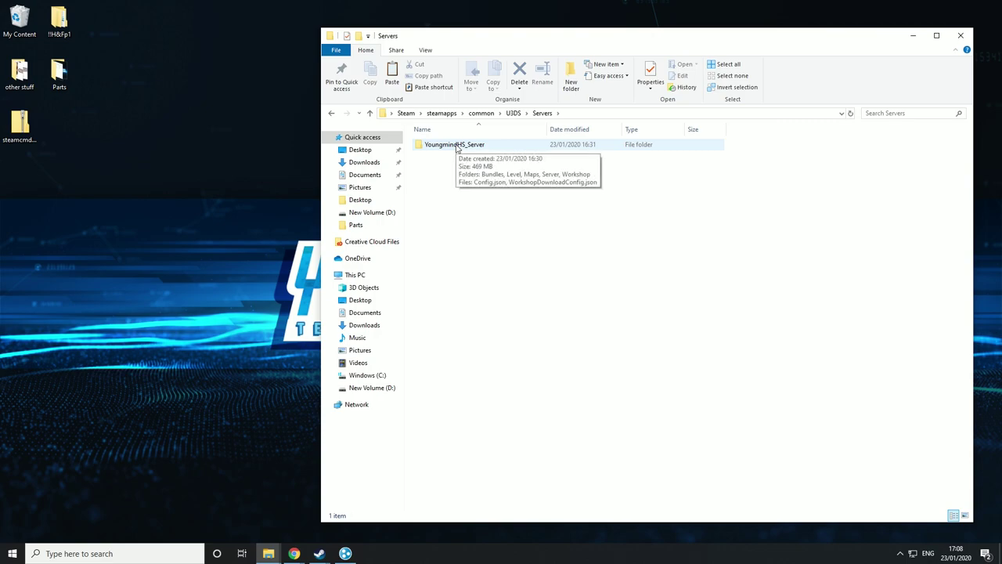
pyautogui.doubleClick(457, 148)
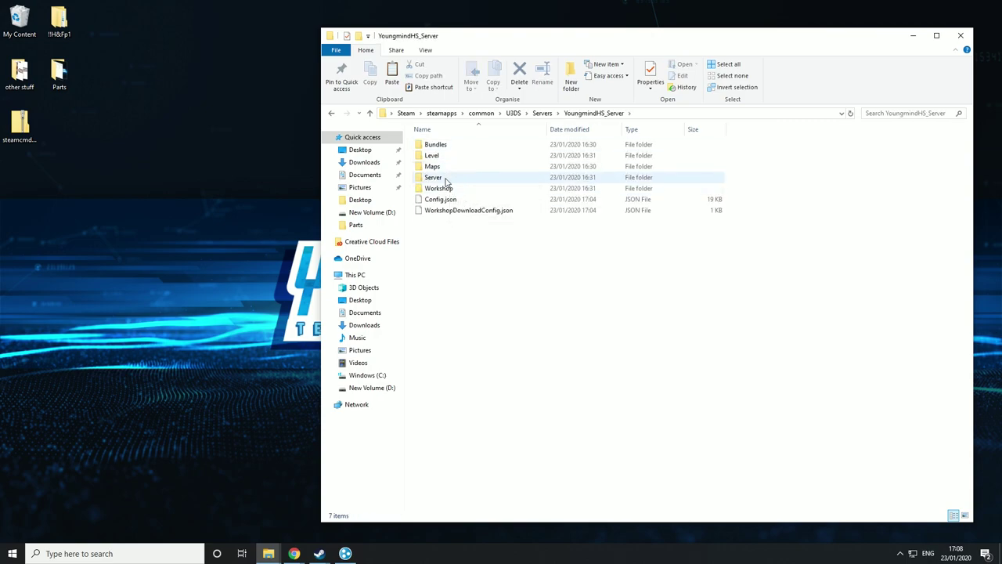
pyautogui.doubleClick(449, 189)
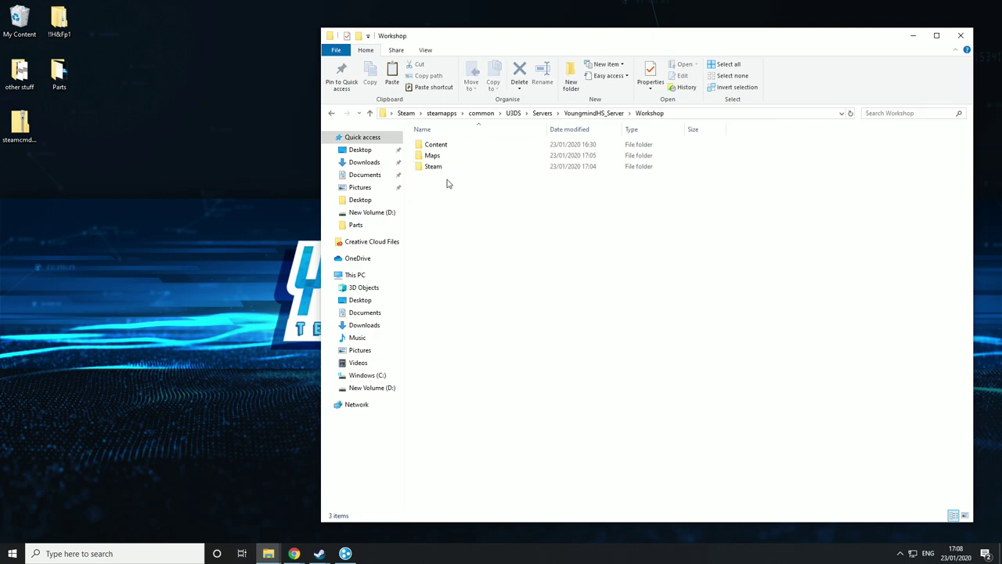
pyautogui.doubleClick(441, 155)
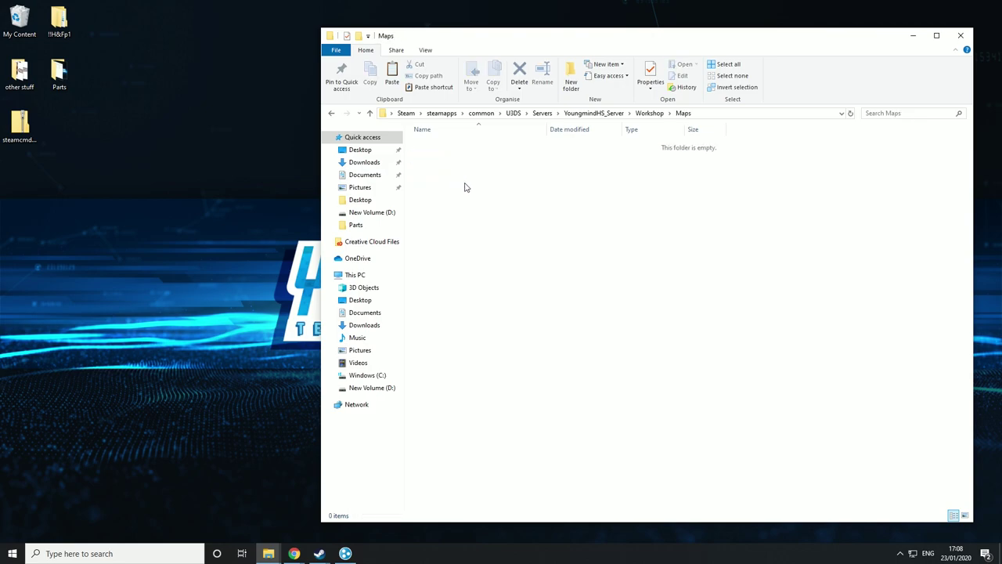
pyautogui.hotkey('ctrl', 'v')
# - Open the server's Server\Commands.dat in Notepad++
pyautogui.click(330, 114)
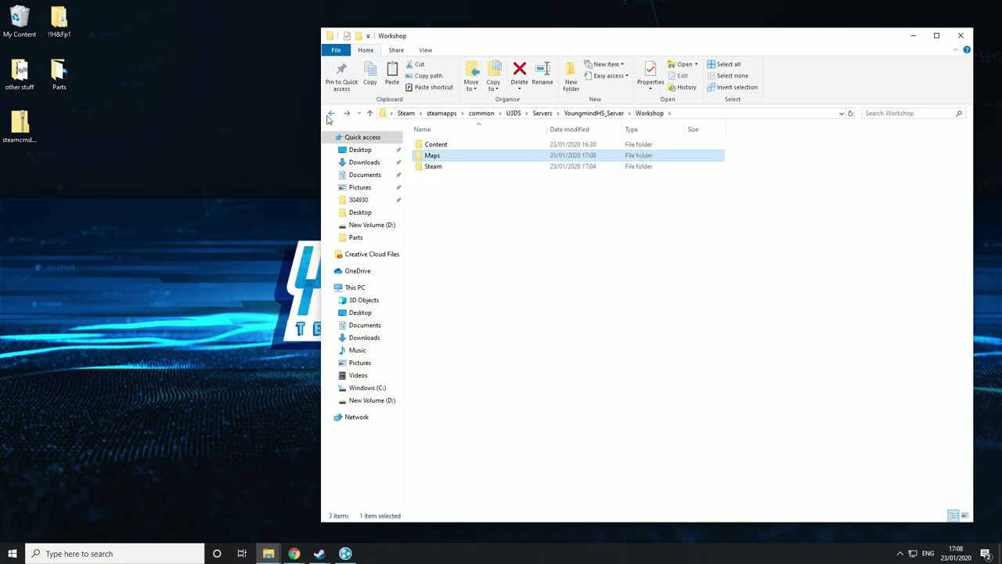
pyautogui.click(330, 114)
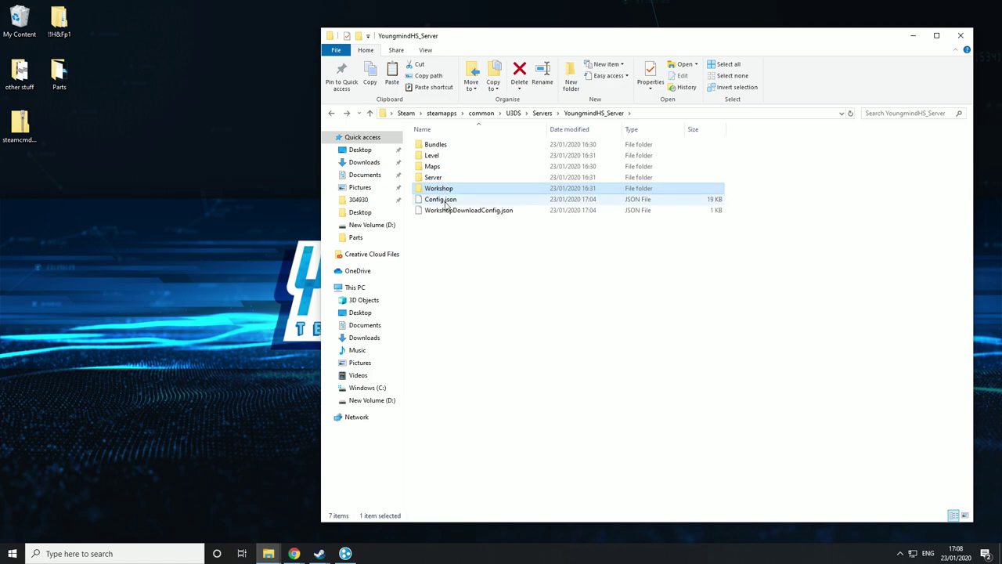
pyautogui.doubleClick(435, 178)
pyautogui.rightClick(446, 167)
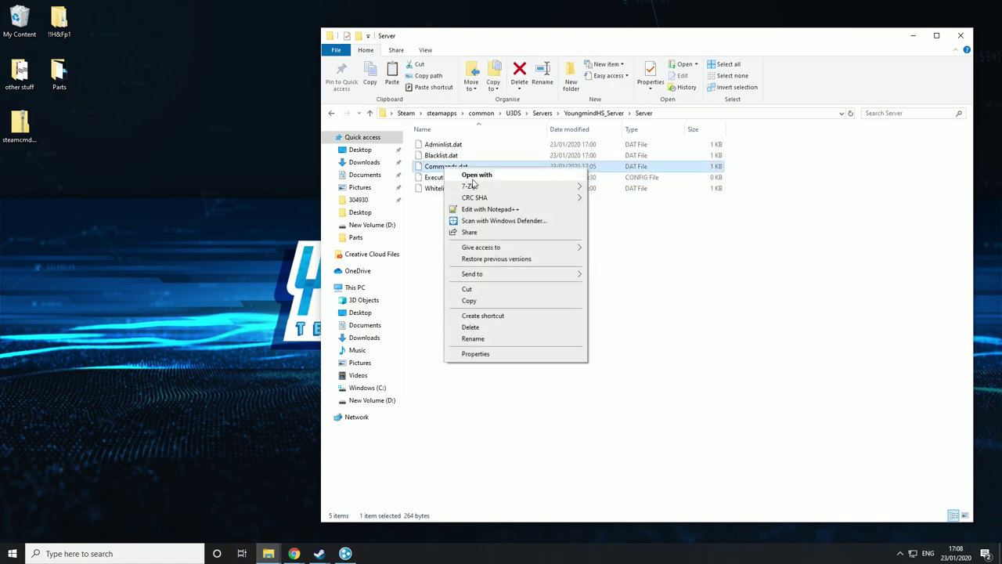
pyautogui.click(484, 210)
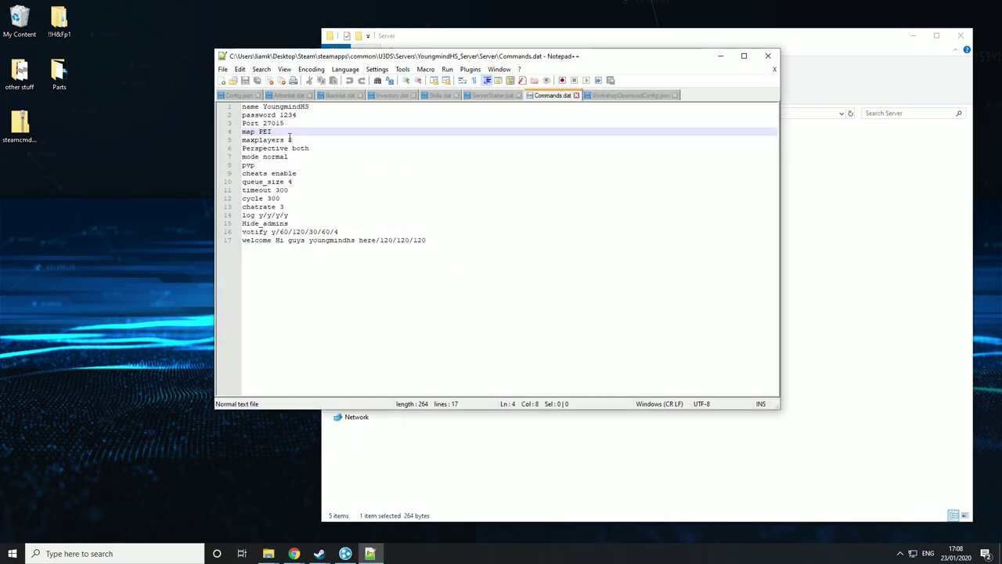
# - Copy the Milton State folder name from Workshop\Maps\548832483 via Rename
pyautogui.click(516, 41)
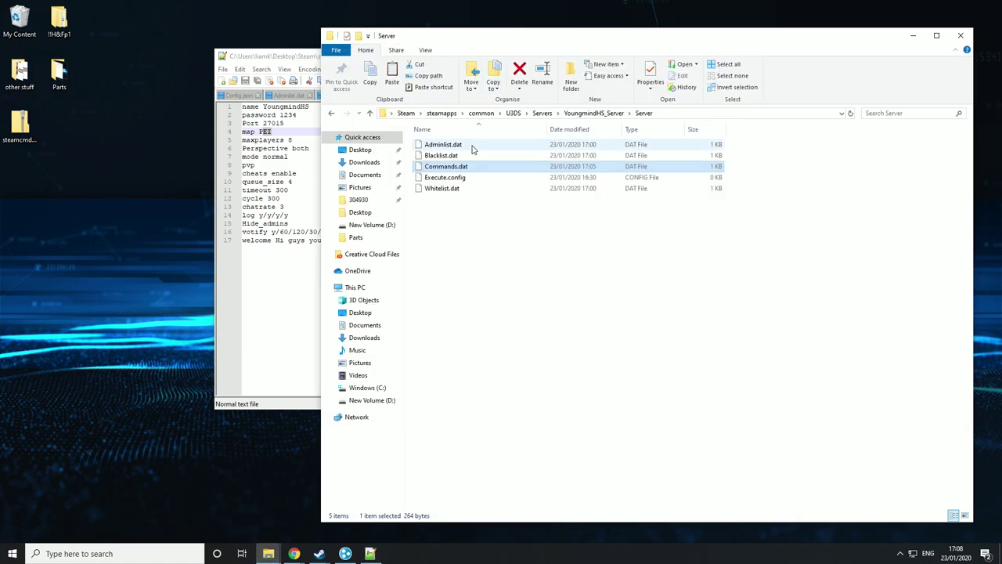
pyautogui.click(331, 114)
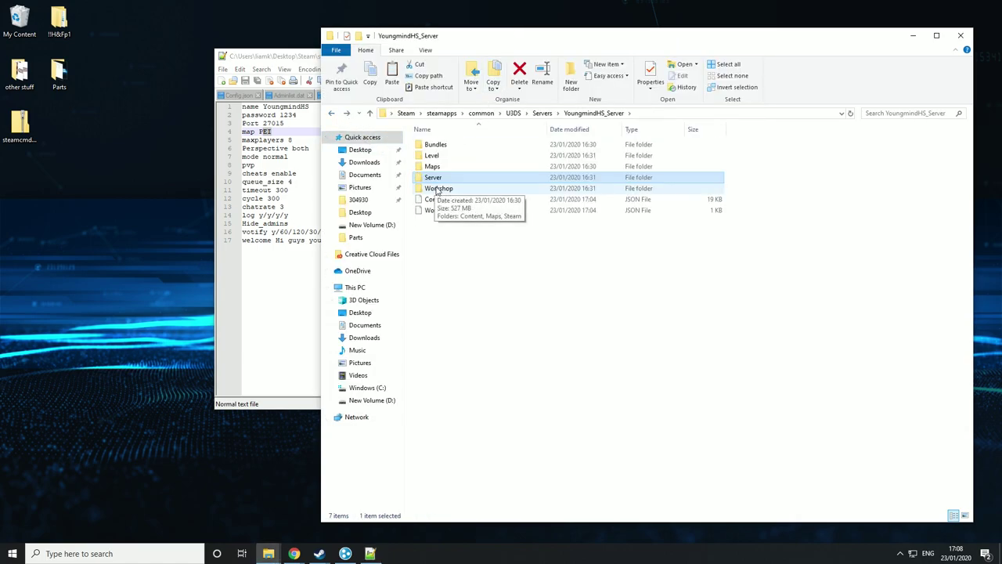
pyautogui.doubleClick(435, 190)
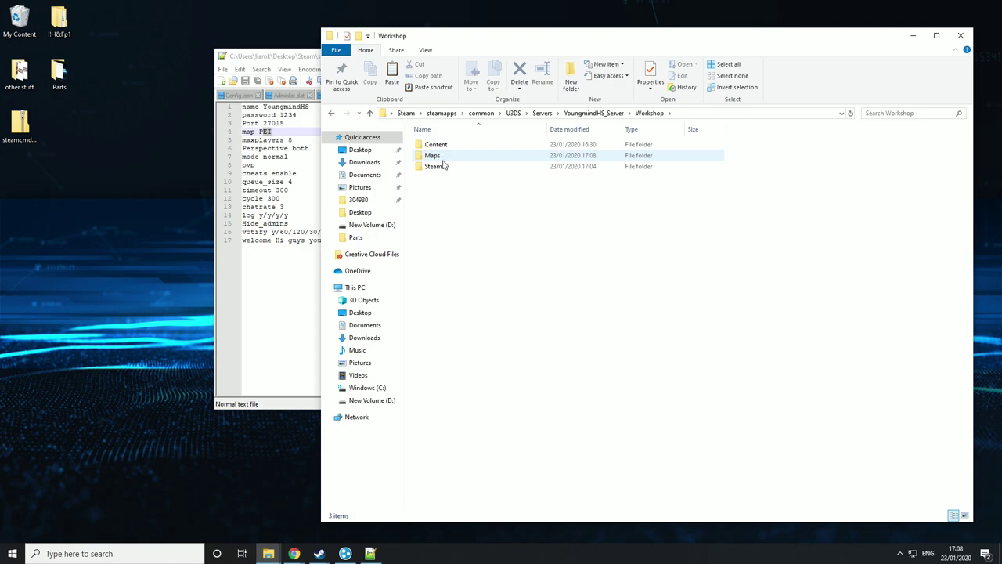
pyautogui.doubleClick(441, 159)
pyautogui.doubleClick(442, 148)
pyautogui.click(443, 148)
pyautogui.rightClick(449, 148)
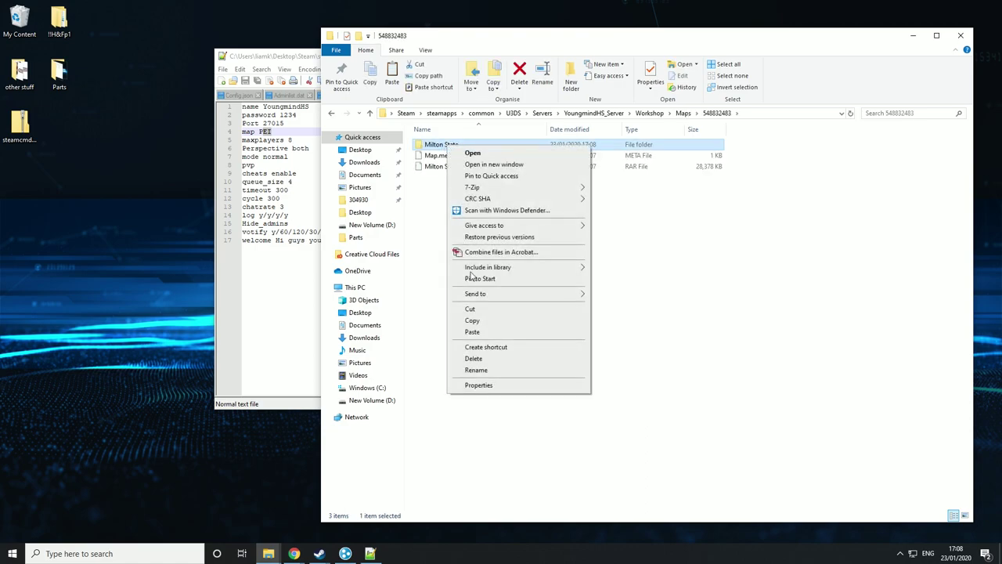
pyautogui.click(479, 368)
pyautogui.hotkey('ctrl', 'c')
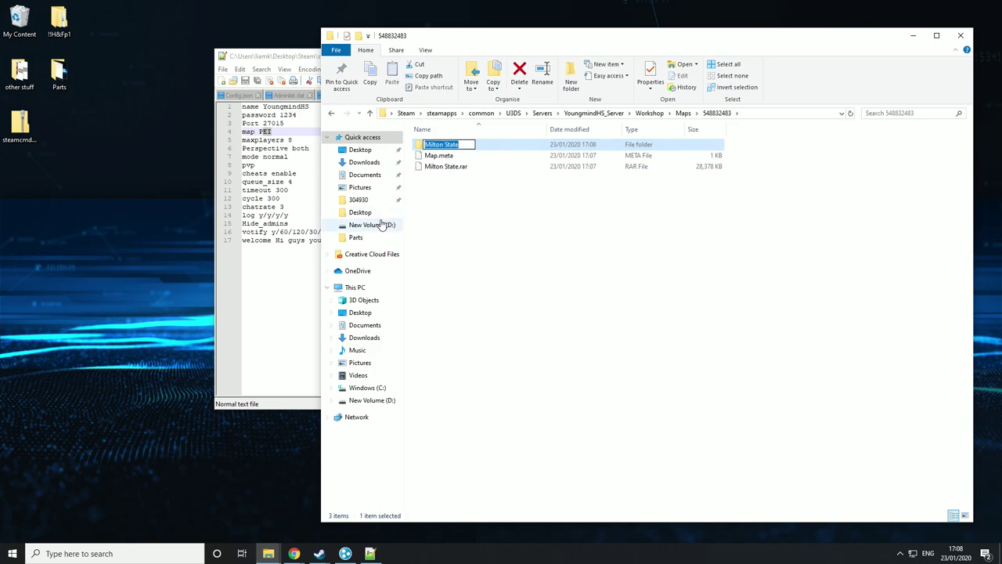
# - Replace PEI on line 4 with Milton State and save Commands.dat
pyautogui.click(284, 132)
pyautogui.moveTo(284, 132); pyautogui.dragTo(261, 132)
pyautogui.hotkey('ctrl', 'v')
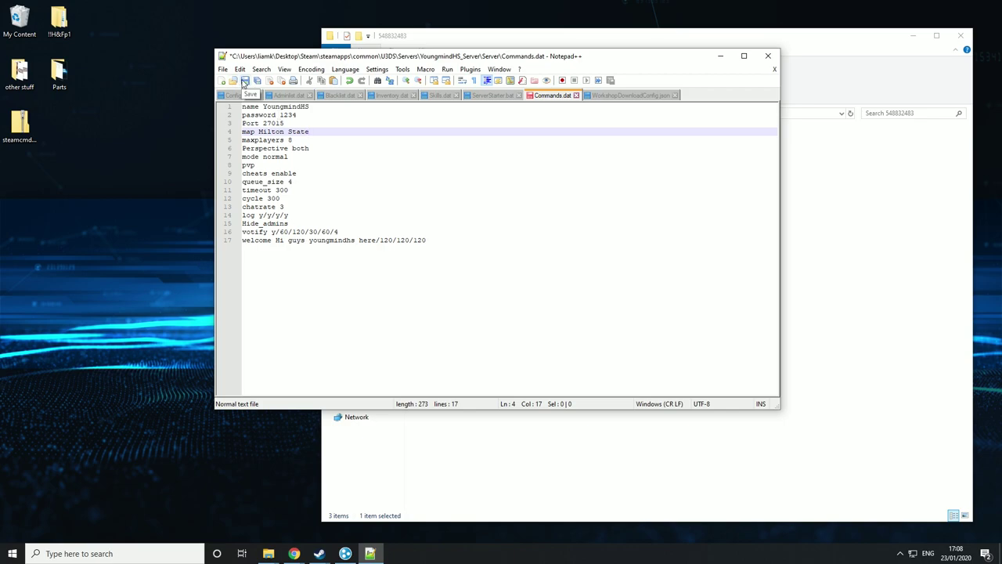
pyautogui.click(243, 82)
pyautogui.click(800, 197)
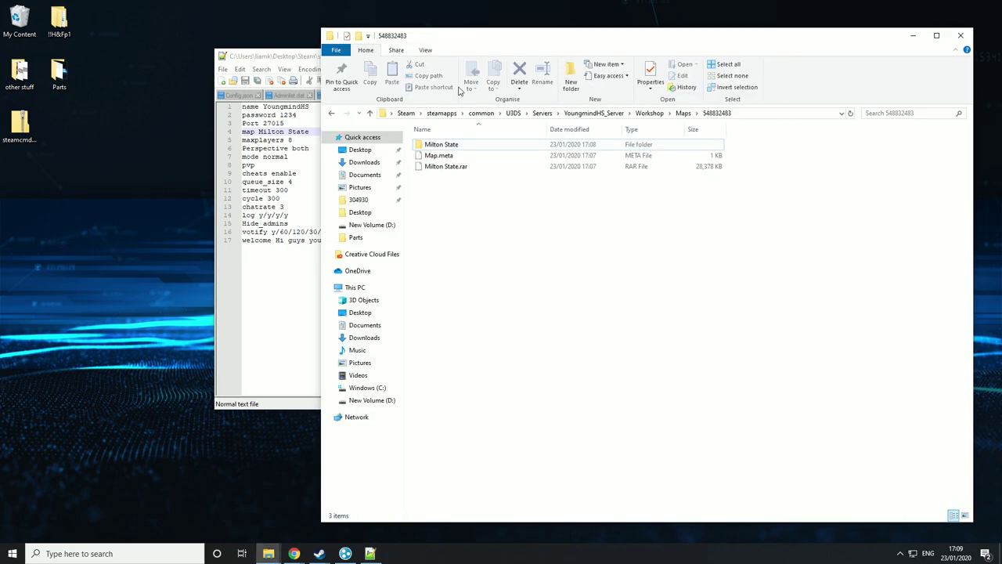
# - Navigate from the Servers folder up to the U3DS folder
pyautogui.click(543, 112)
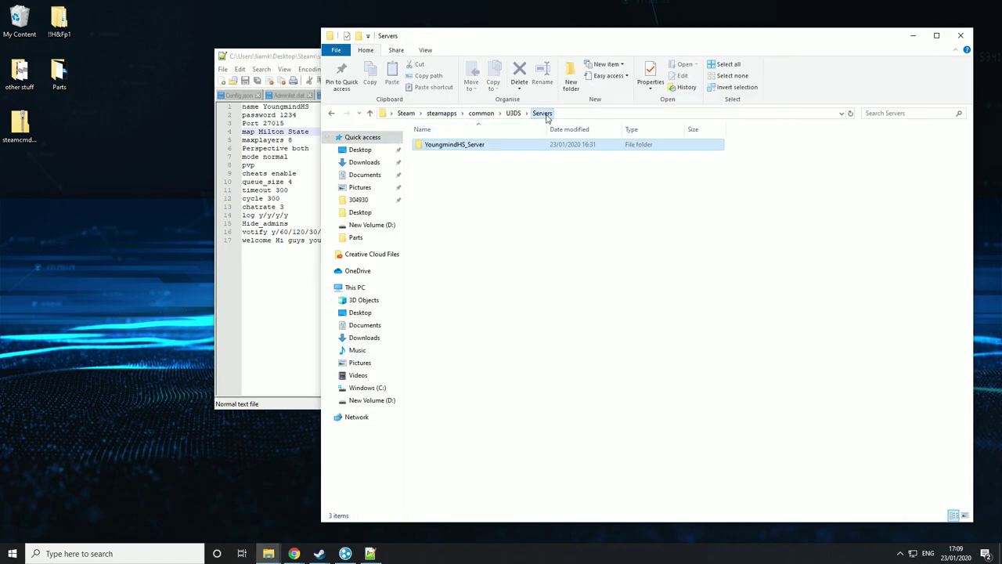
pyautogui.doubleClick(491, 146)
pyautogui.click(512, 112)
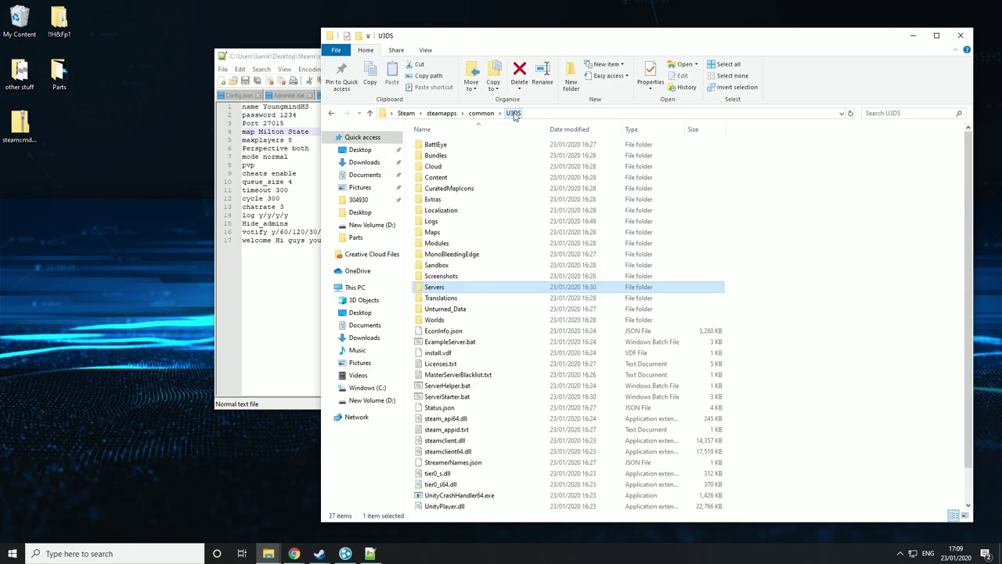
pyautogui.scroll(-1, 460, 354)
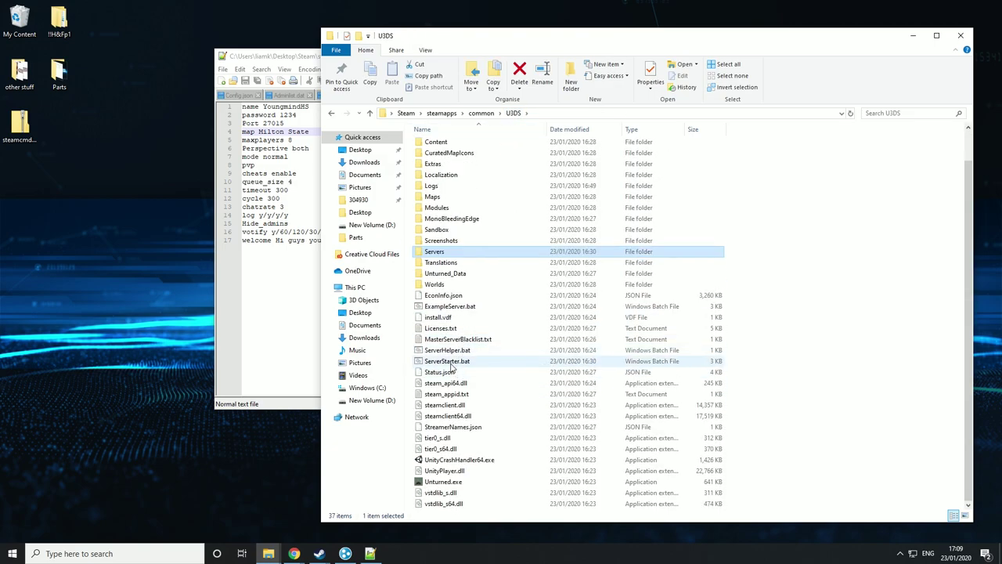
# - Launch the server with ServerStarter.bat and let it install workshop items and load the level
pyautogui.doubleClick(451, 362)
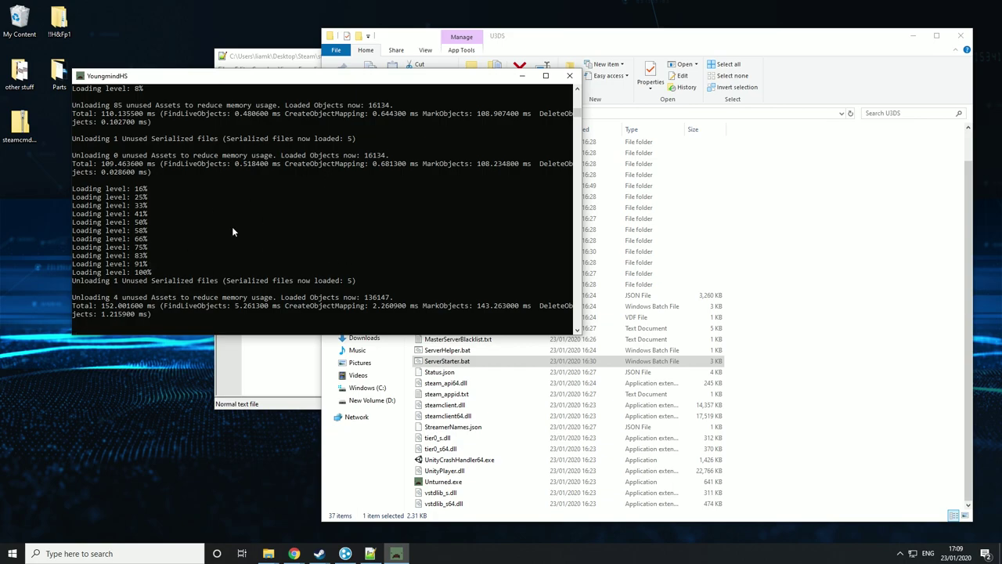
pyautogui.scroll(5, 224, 282)
pyautogui.scroll(-7, 224, 282)
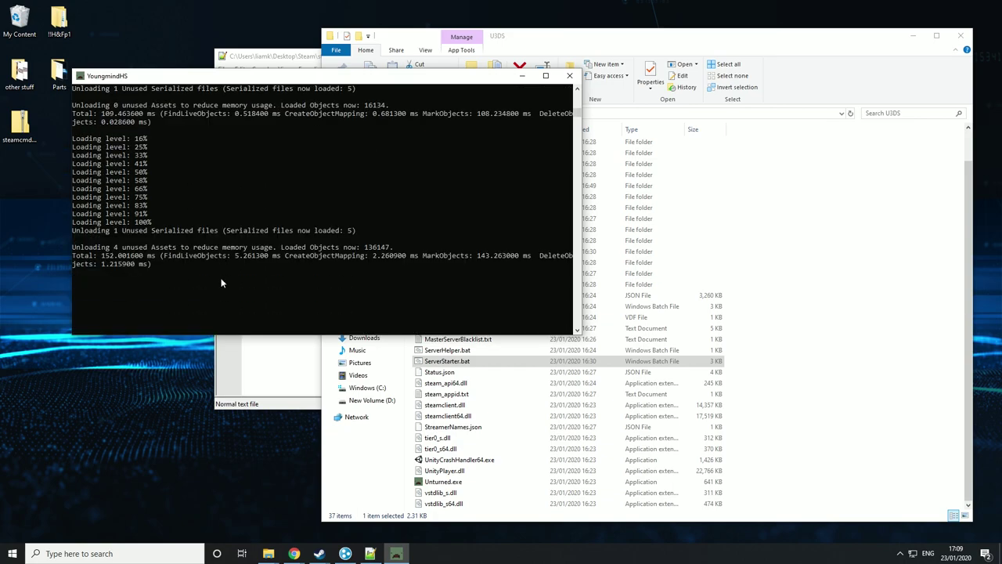
pyautogui.scroll(1, 221, 282)
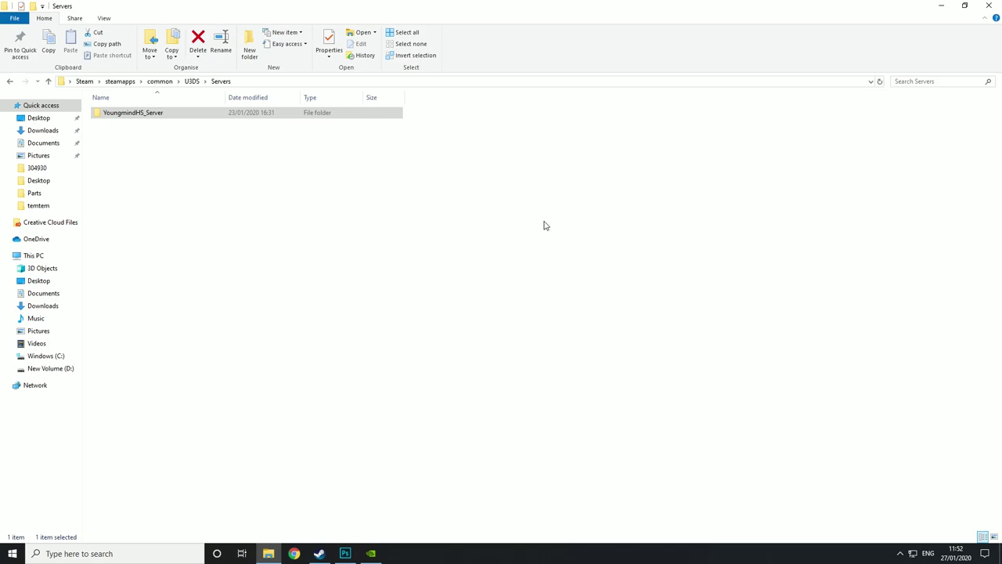
pyautogui.click(176, 115)
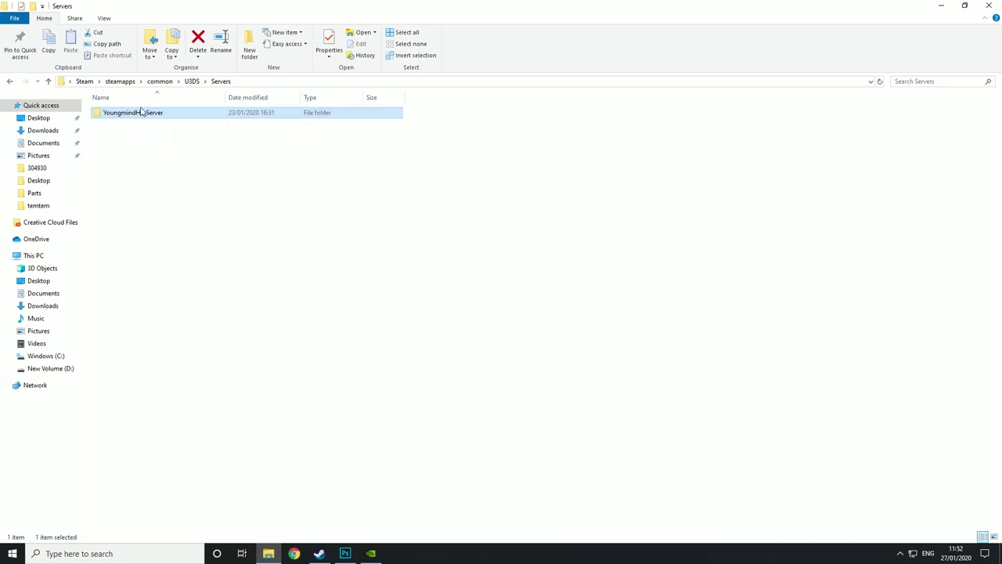
pyautogui.doubleClick(141, 112)
pyautogui.click(126, 170)
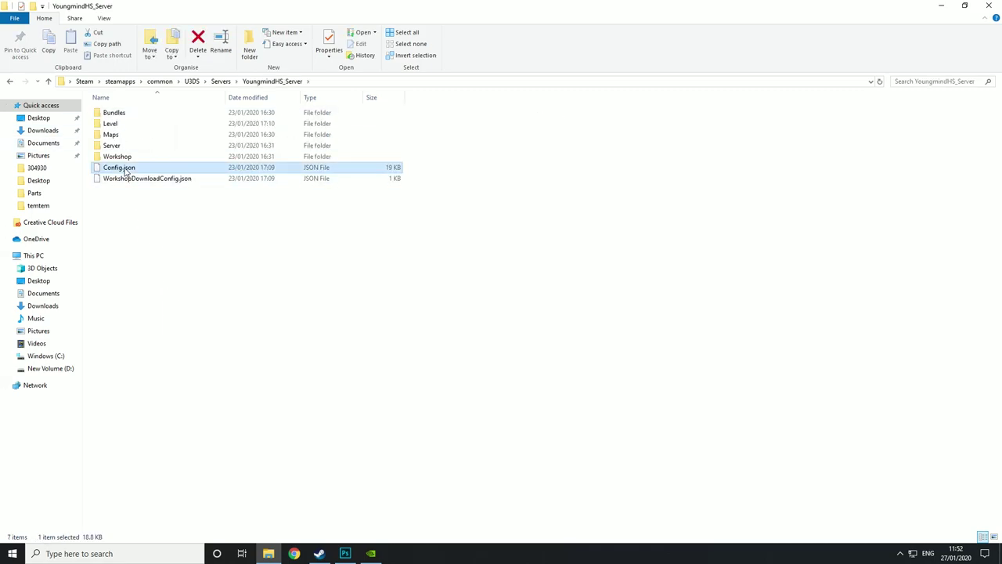
pyautogui.rightClick(125, 168)
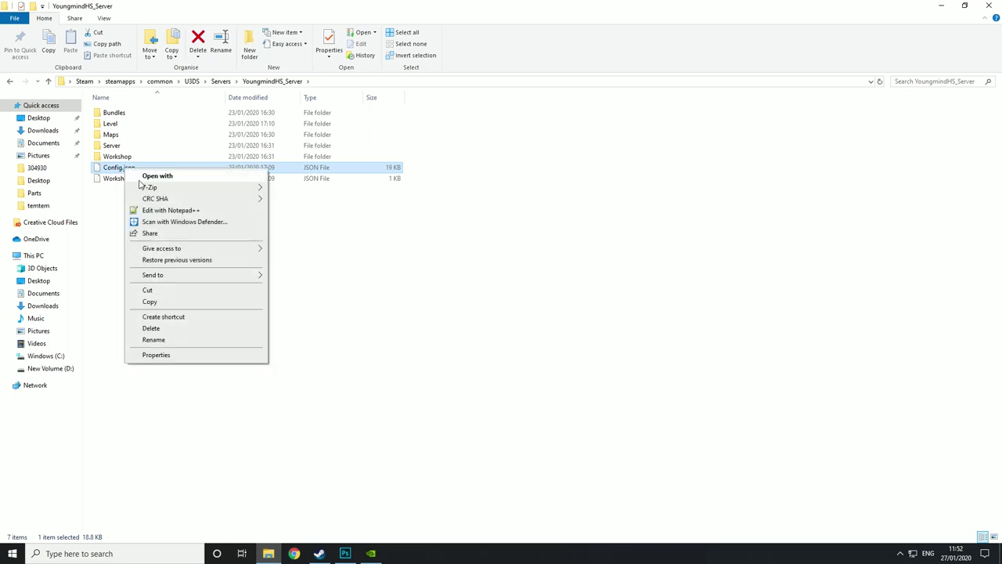
pyautogui.click(146, 211)
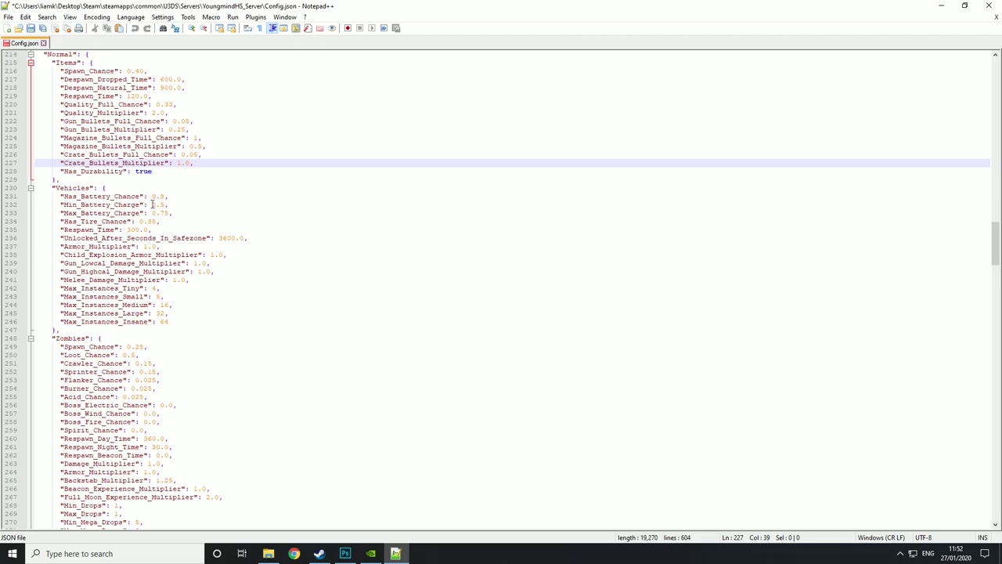
pyautogui.scroll(10, 44, 84)
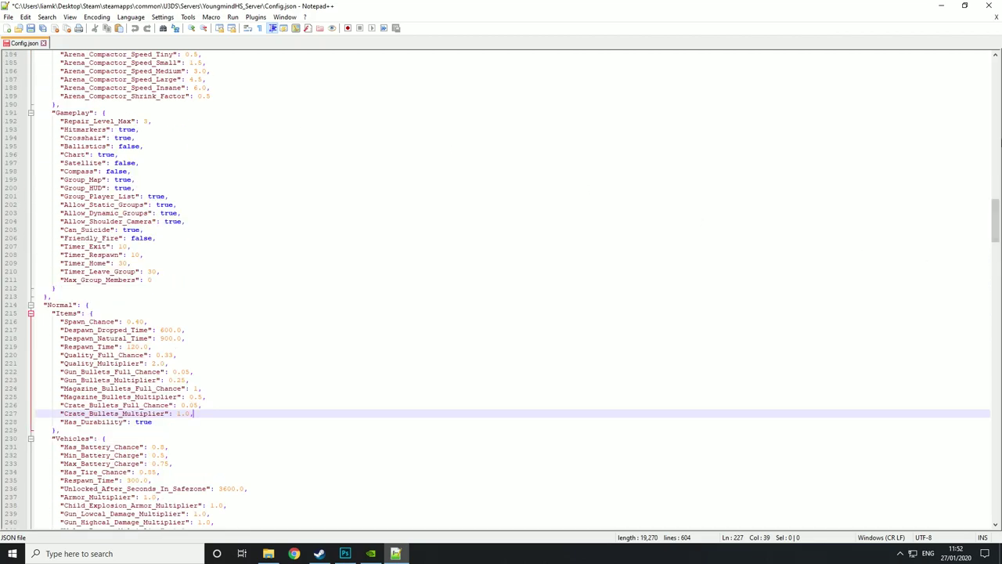
pyautogui.moveTo(996, 220); pyautogui.dragTo(996, 61)
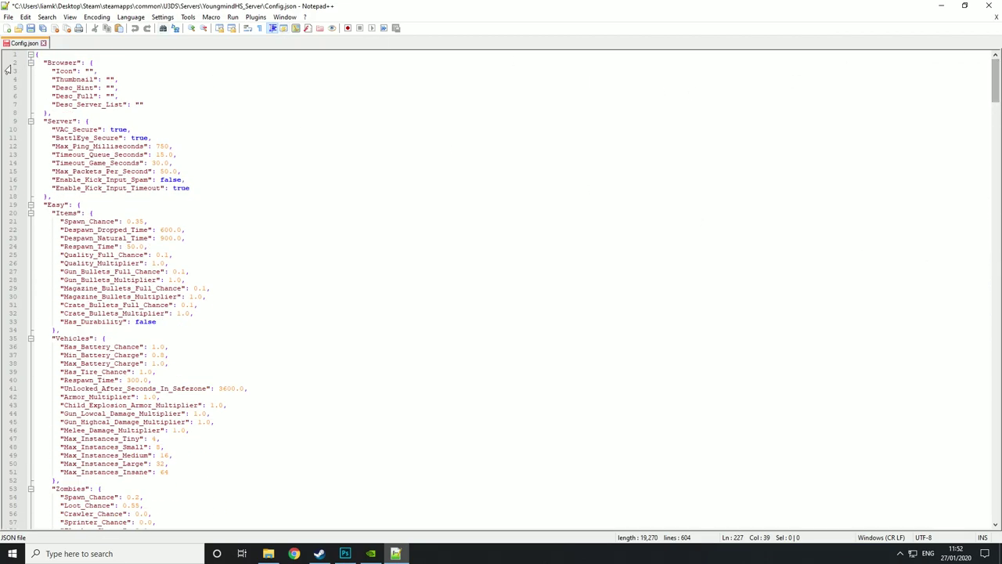
pyautogui.moveTo(39, 57); pyautogui.dragTo(223, 191)
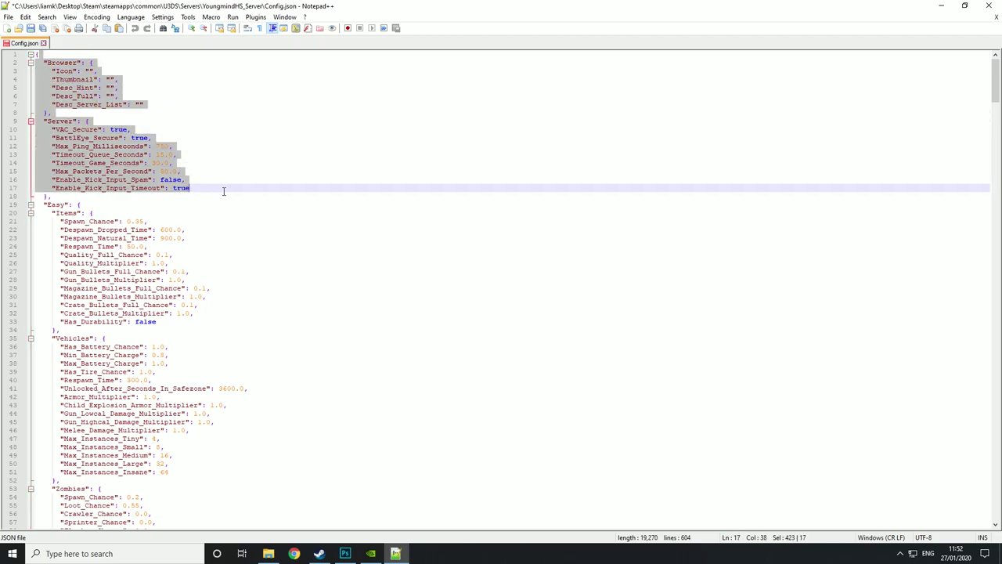
pyautogui.click(259, 212)
pyautogui.scroll(-3, 259, 212)
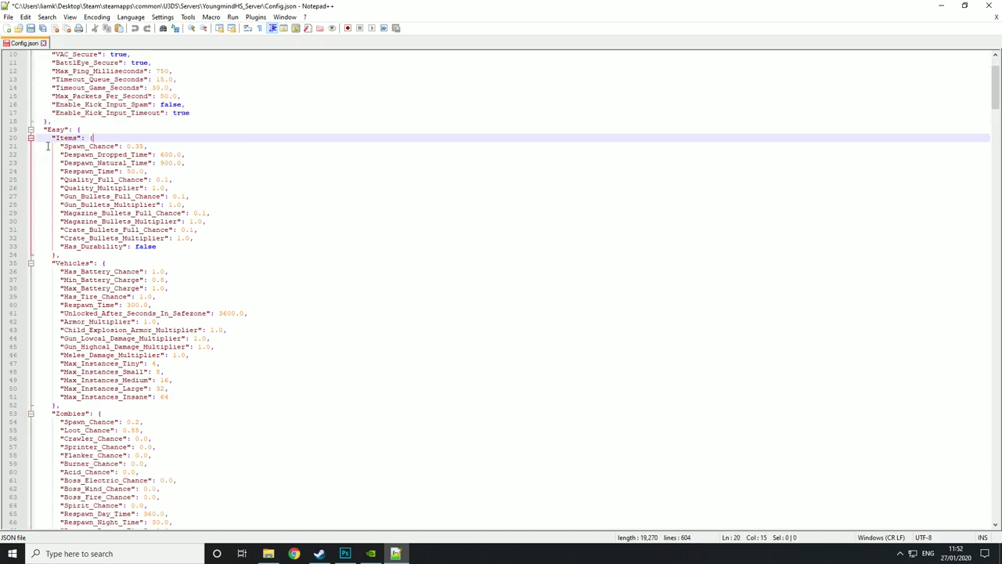
pyautogui.moveTo(46, 130); pyautogui.dragTo(75, 130)
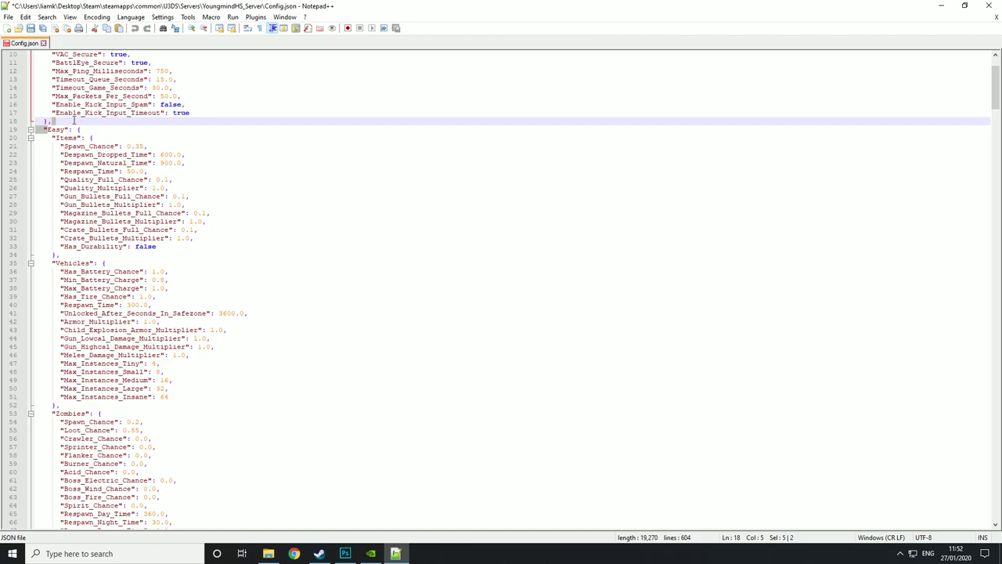
pyautogui.scroll(-20, 93, 165)
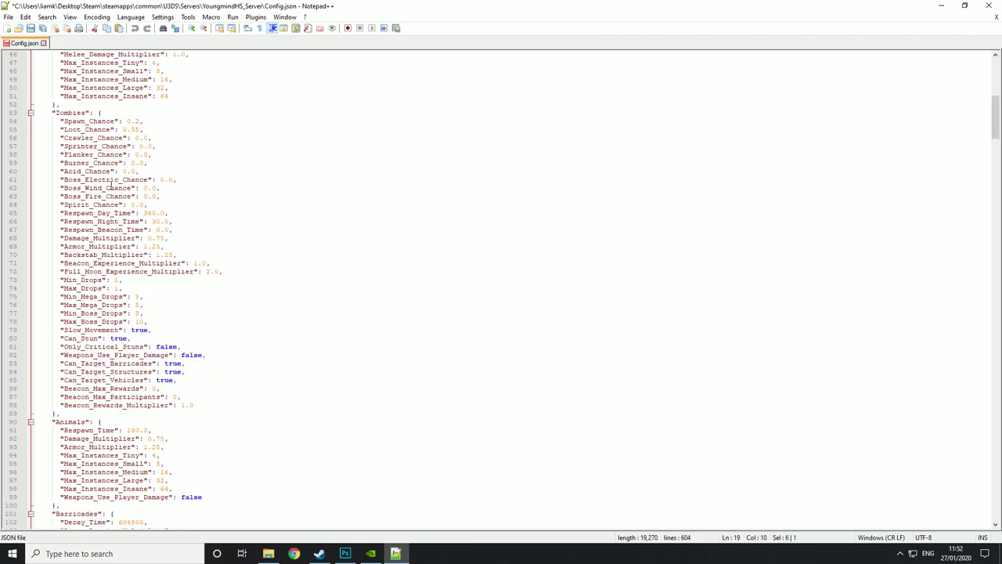
pyautogui.scroll(-20, 112, 188)
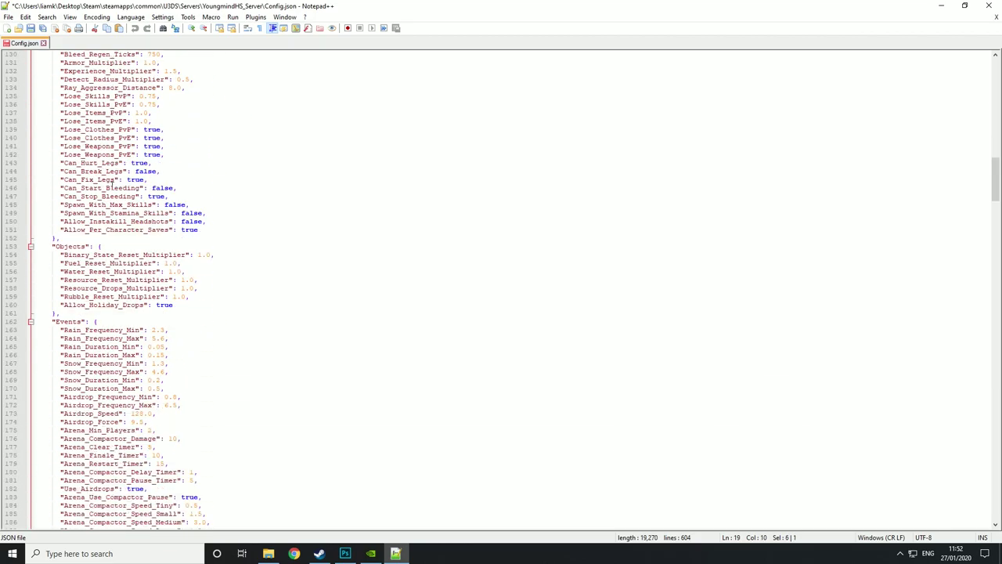
pyautogui.scroll(-7, 116, 188)
pyautogui.moveTo(63, 187); pyautogui.dragTo(180, 247)
pyautogui.click(353, 159)
pyautogui.scroll(-9, 265, 208)
pyautogui.scroll(-20, 265, 208)
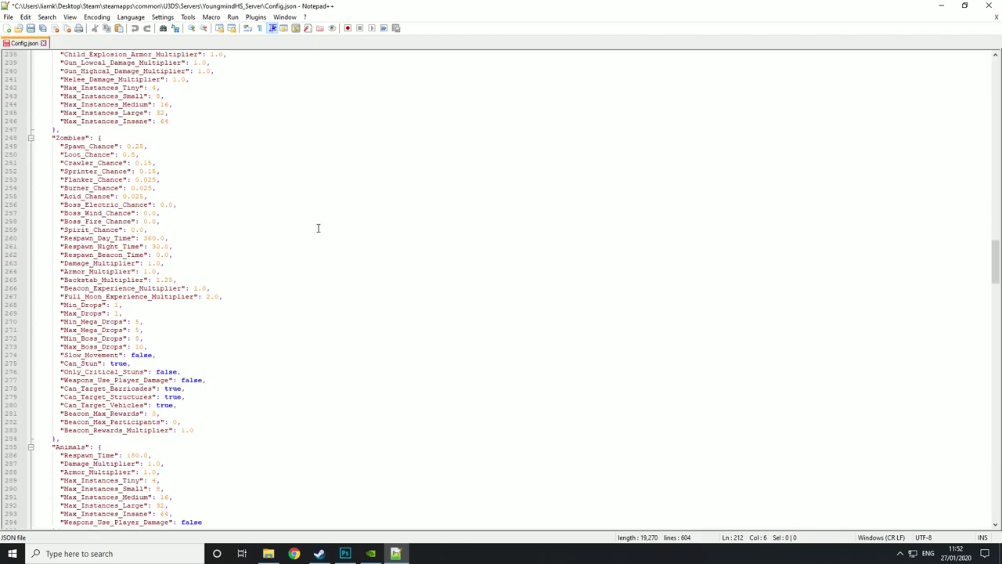
pyautogui.scroll(-20, 327, 222)
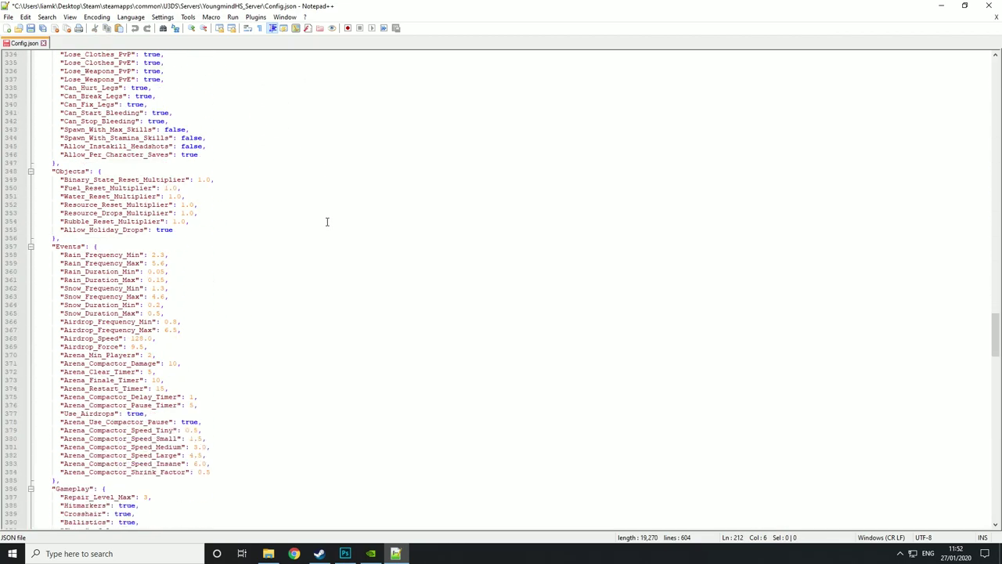
pyautogui.moveTo(150, 209); pyautogui.dragTo(160, 250)
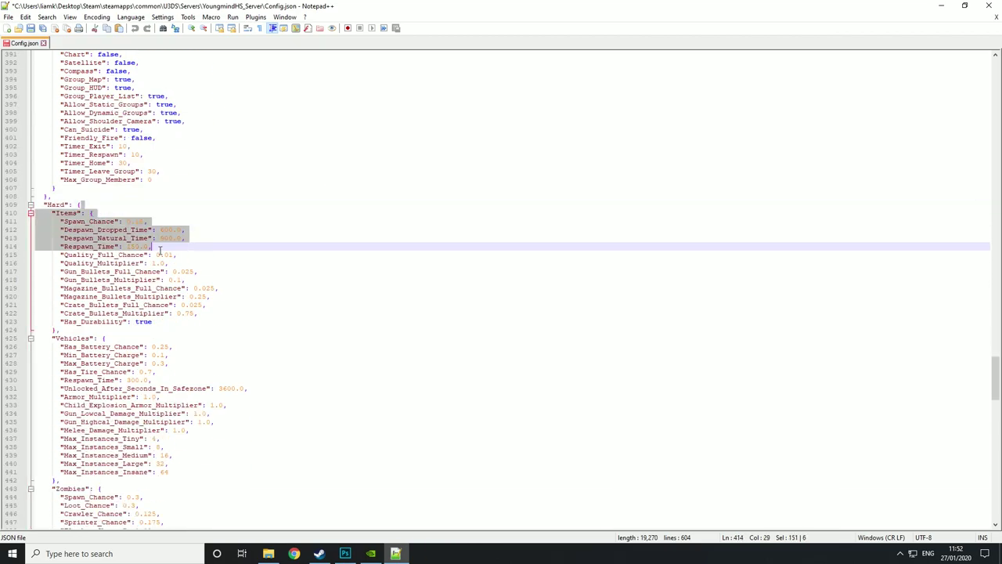
pyautogui.click(285, 190)
pyautogui.scroll(18, 286, 191)
pyautogui.scroll(20, 286, 192)
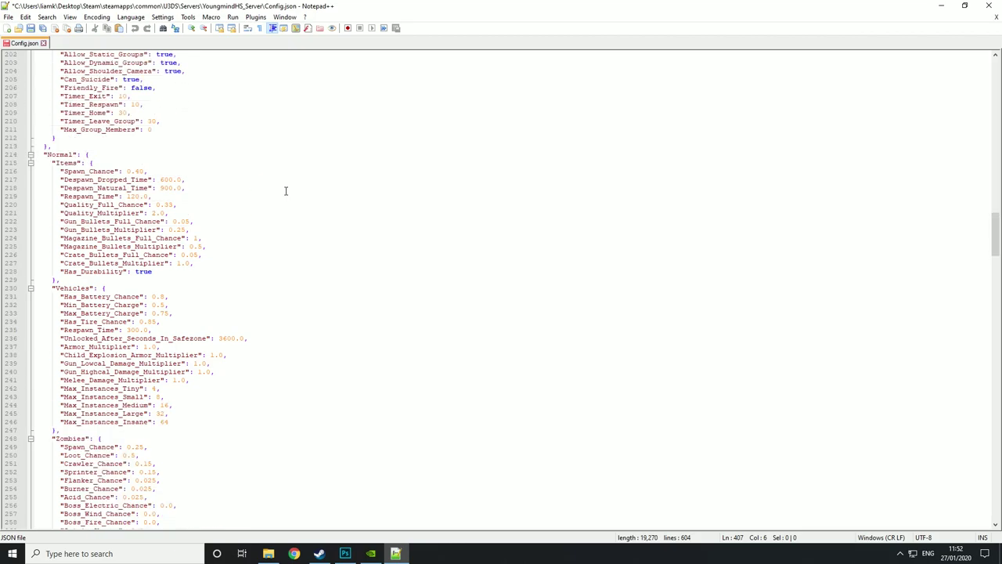
pyautogui.scroll(-2, 223, 207)
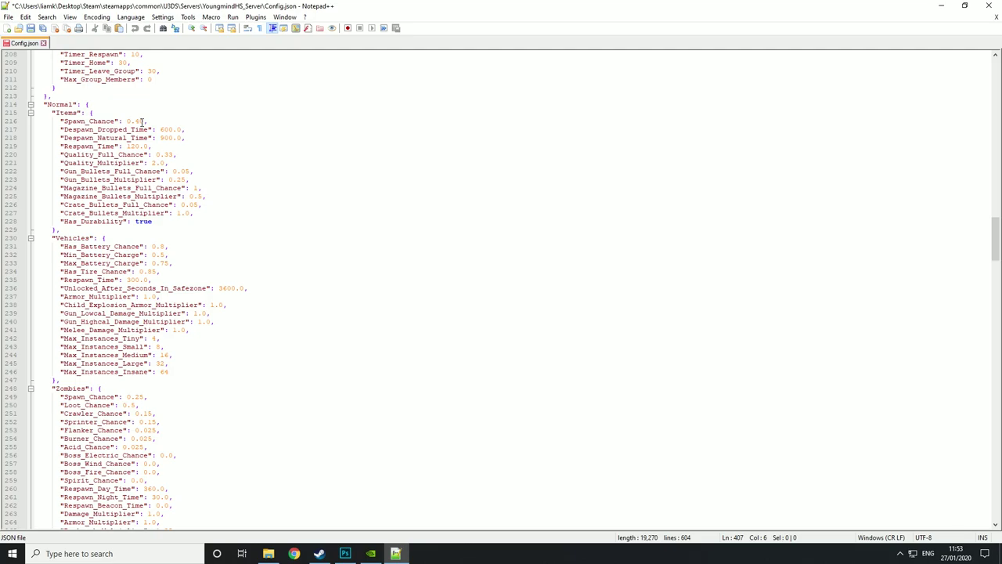
pyautogui.click(142, 121)
pyautogui.press('BackSpace')
pyautogui.press('BackSpace')
pyautogui.press('BackSpace')
pyautogui.press('BackSpace')
pyautogui.write('1')
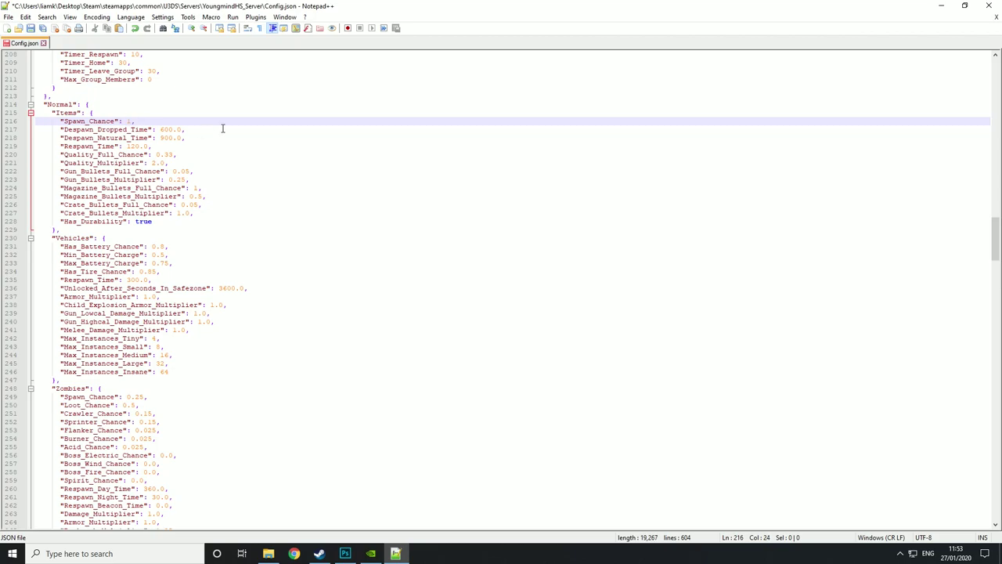
pyautogui.click(222, 128)
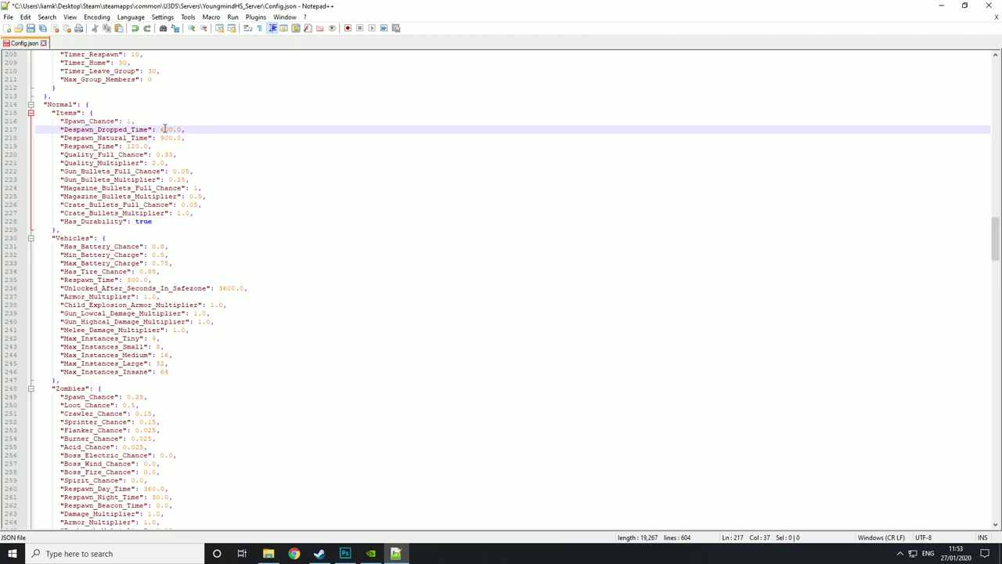
pyautogui.moveTo(161, 129); pyautogui.dragTo(182, 135)
pyautogui.moveTo(160, 137); pyautogui.dragTo(179, 137)
pyautogui.click(188, 137)
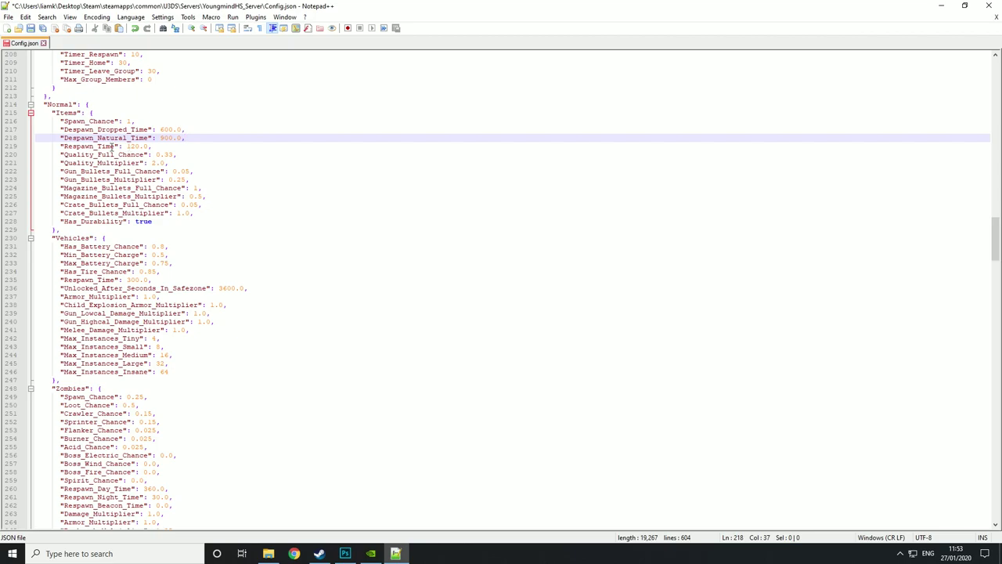
pyautogui.doubleClick(134, 147)
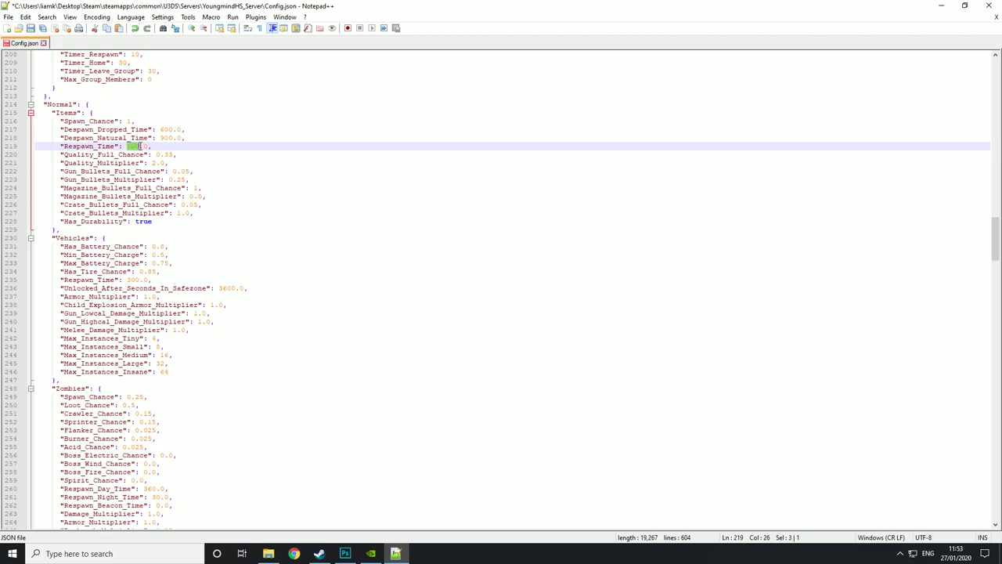
pyautogui.click(153, 147)
pyautogui.scroll(-1, 151, 145)
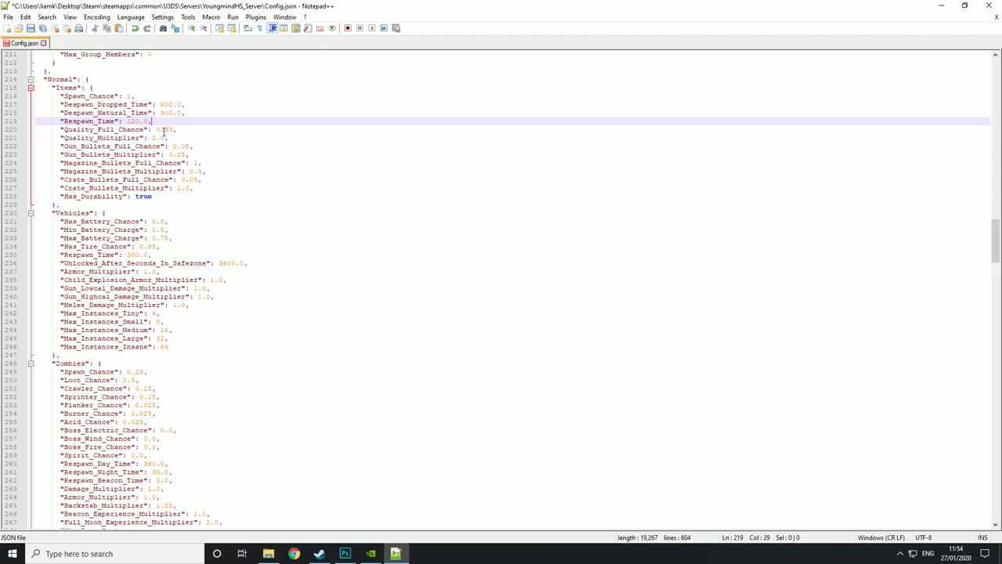
pyautogui.doubleClick(158, 130)
pyautogui.moveTo(158, 129); pyautogui.dragTo(175, 130)
pyautogui.write('1')
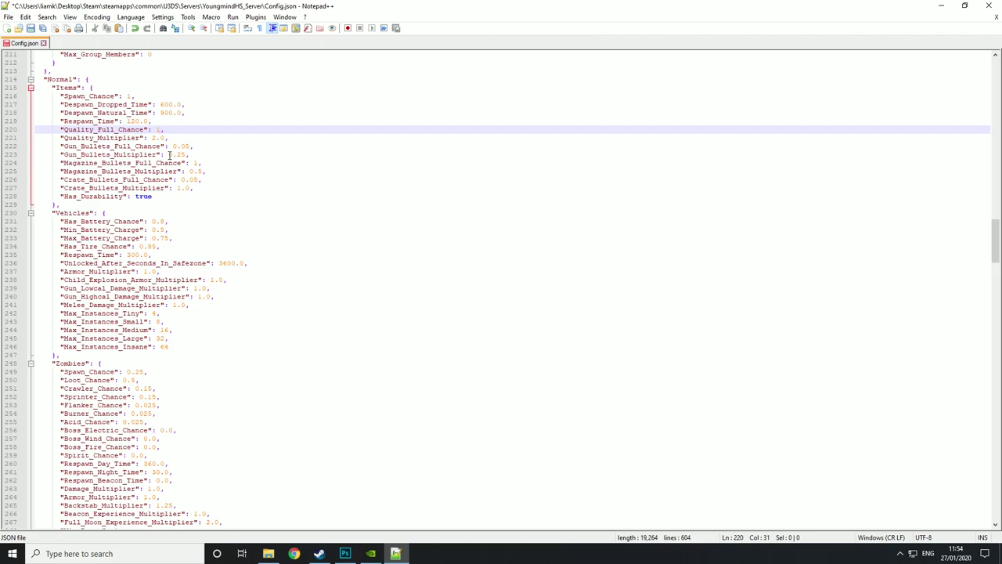
pyautogui.write('0.5')
pyautogui.moveTo(172, 145)
pyautogui.mouseDown()
pyautogui.moveTo(188, 145)
pyautogui.moveTo(168, 155)
pyautogui.moveTo(185, 154)
pyautogui.mouseUp()
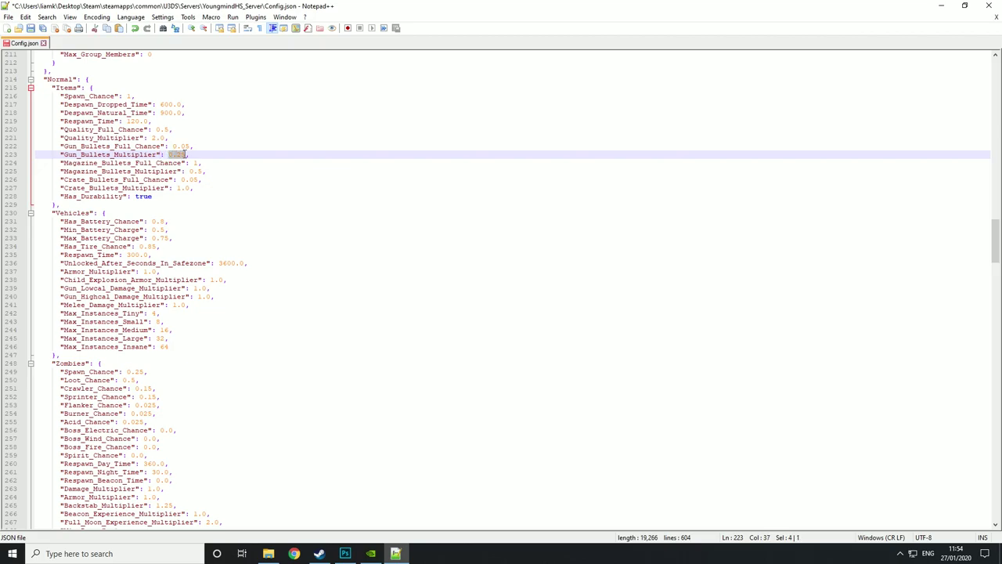
pyautogui.write('0.15')
pyautogui.press('Right')
pyautogui.click(233, 146)
pyautogui.doubleClick(195, 162)
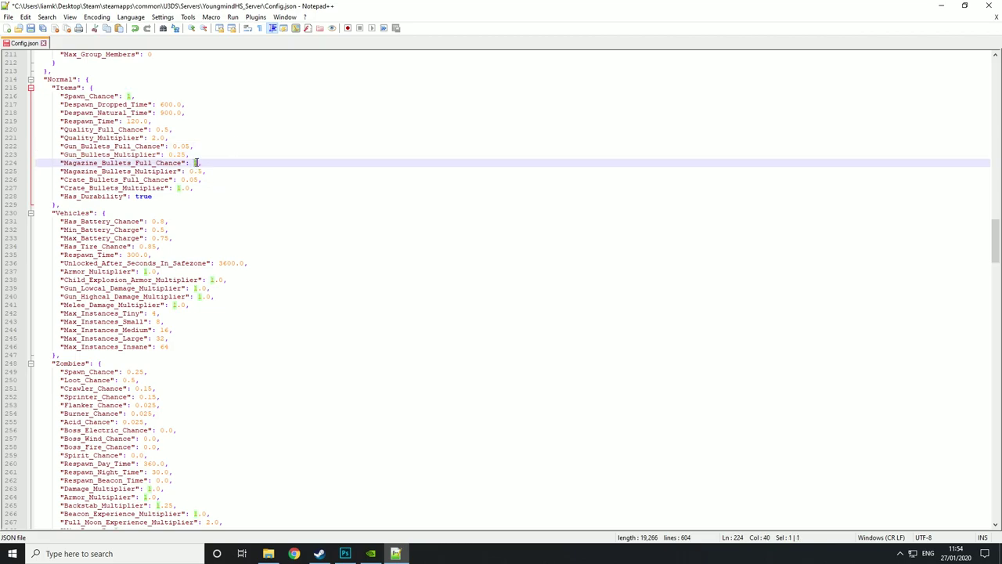
pyautogui.click(179, 170)
pyautogui.click(187, 162)
pyautogui.moveTo(192, 171); pyautogui.dragTo(199, 170)
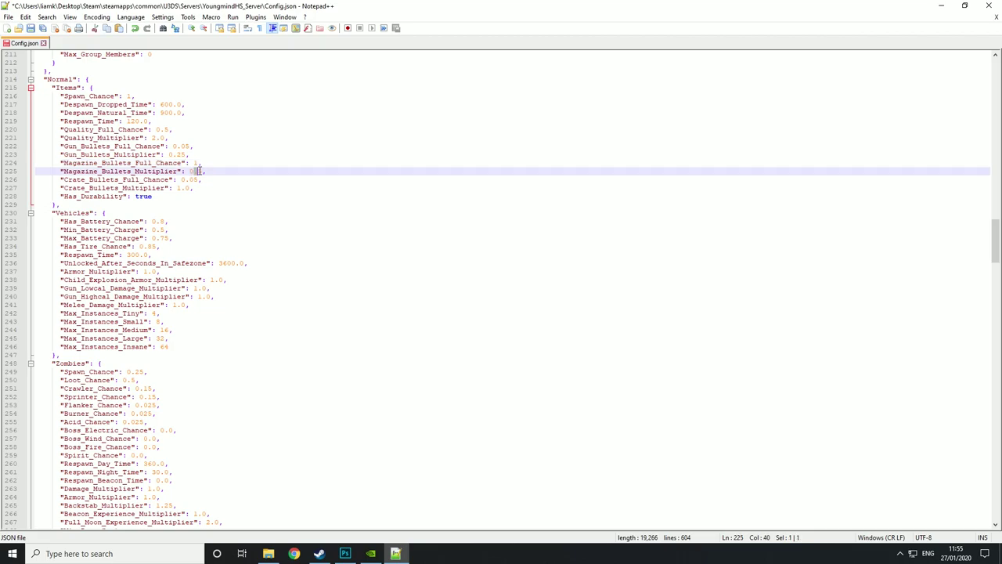
pyautogui.click(223, 178)
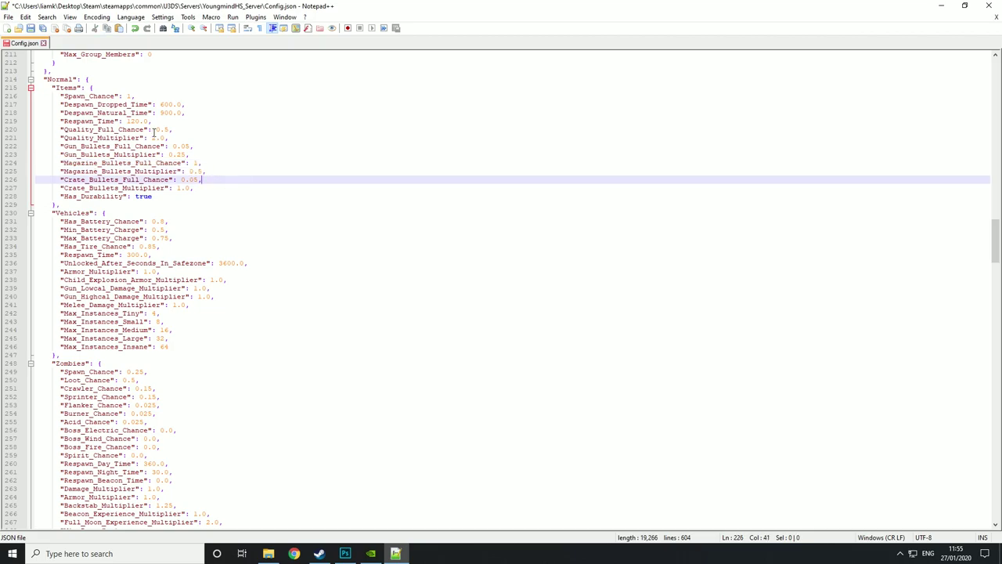
pyautogui.click(208, 172)
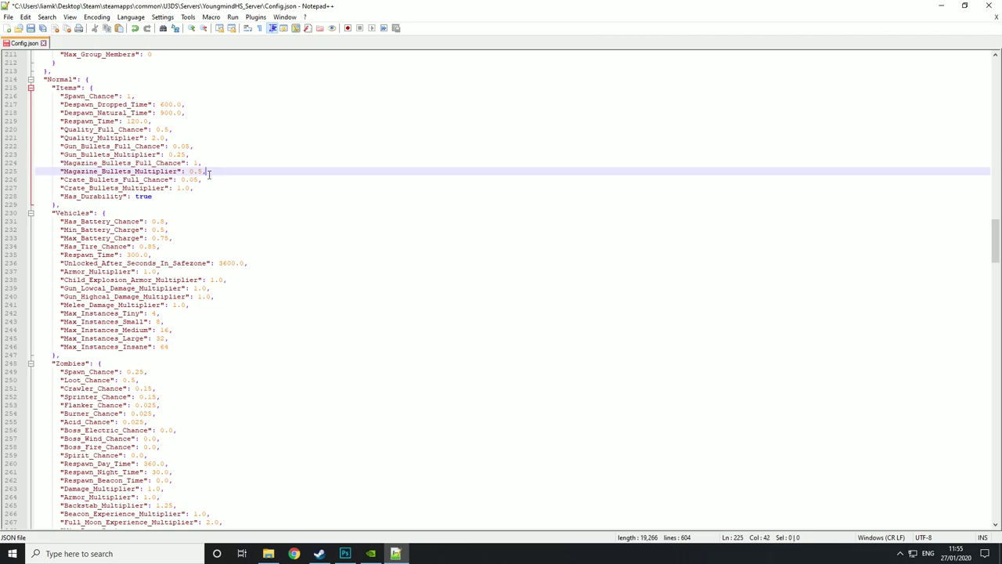
pyautogui.click(202, 181)
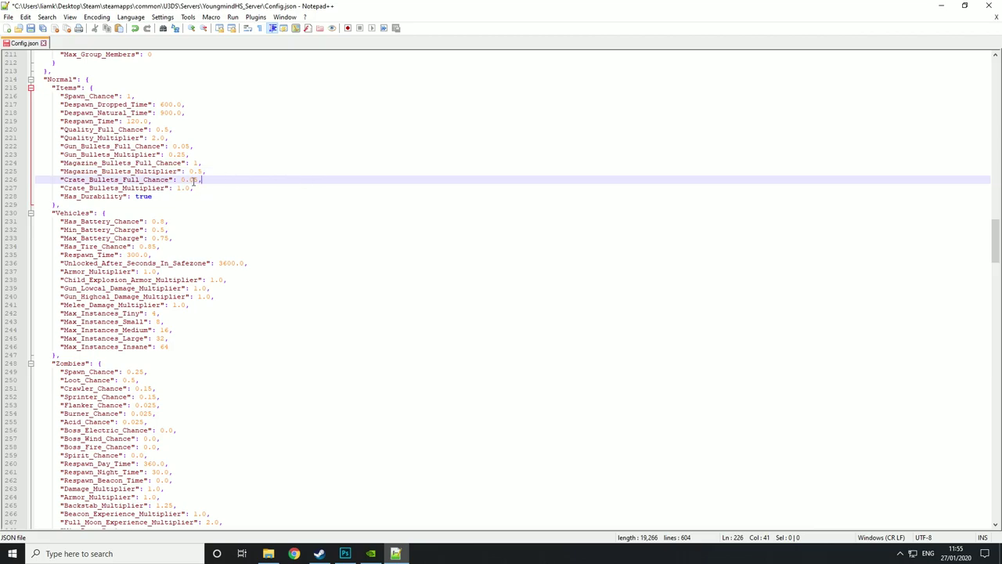
pyautogui.click(234, 195)
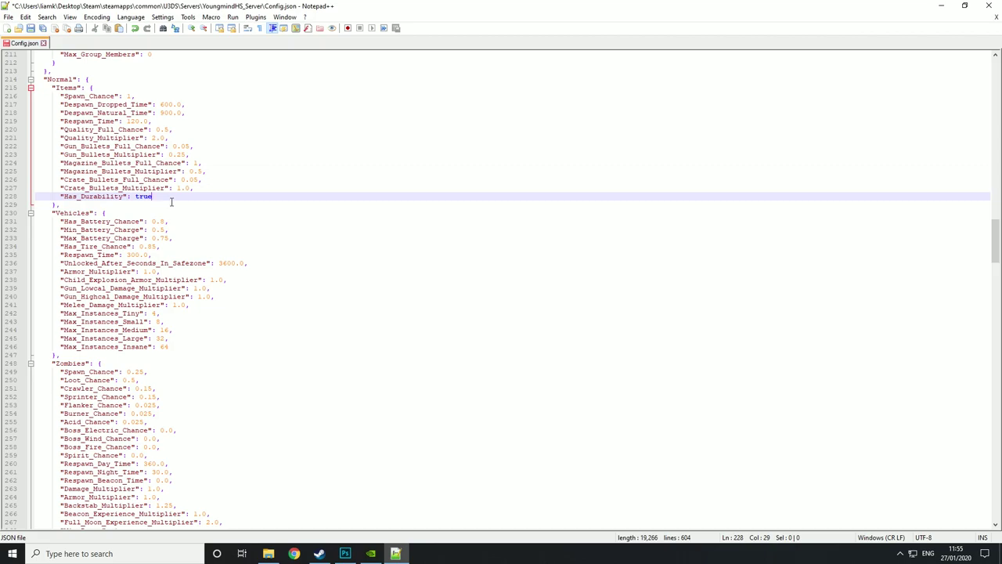
pyautogui.scroll(-1, 94, 186)
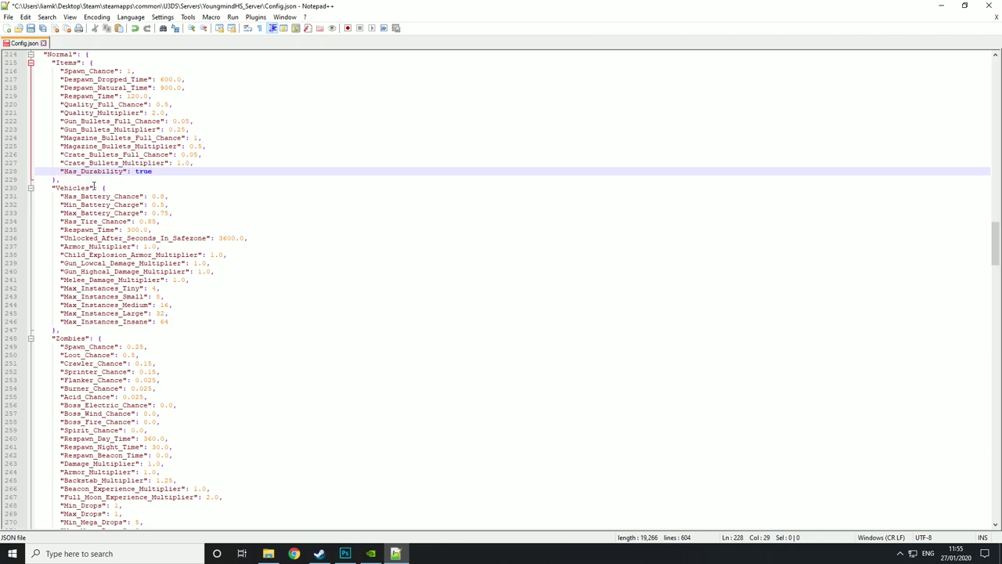
pyautogui.scroll(-1, 94, 186)
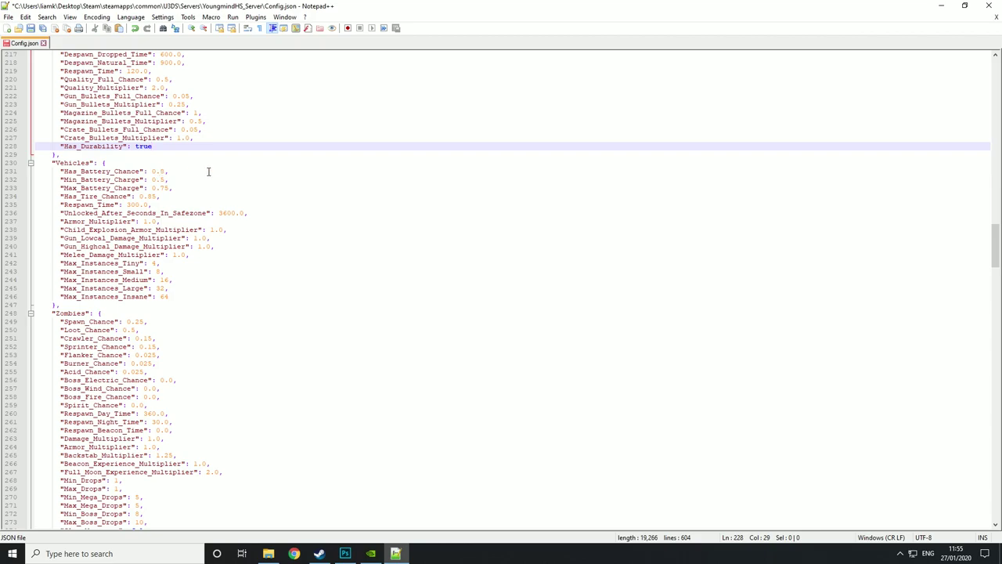
pyautogui.moveTo(152, 172); pyautogui.dragTo(162, 170)
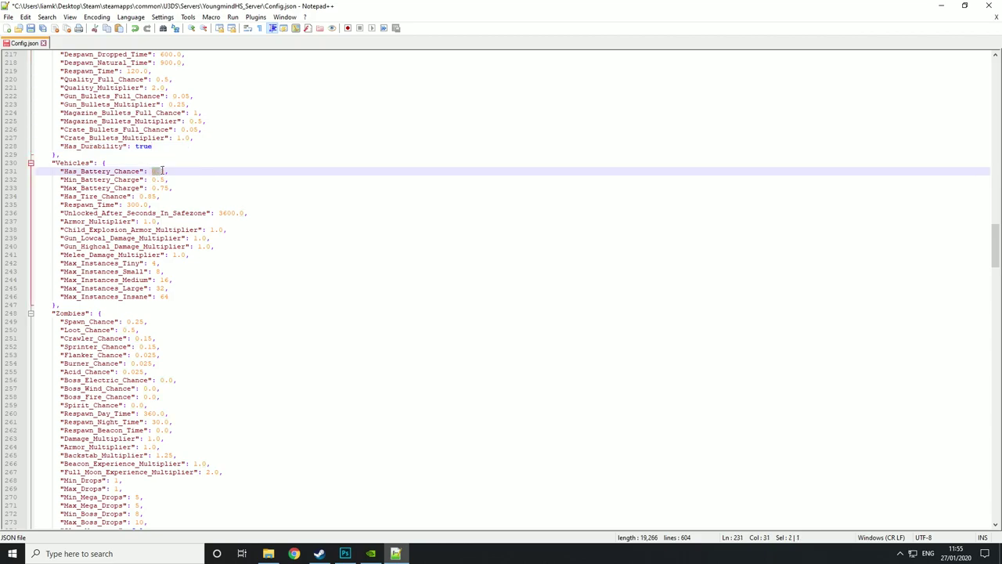
pyautogui.click(174, 171)
pyautogui.moveTo(151, 179); pyautogui.dragTo(161, 180)
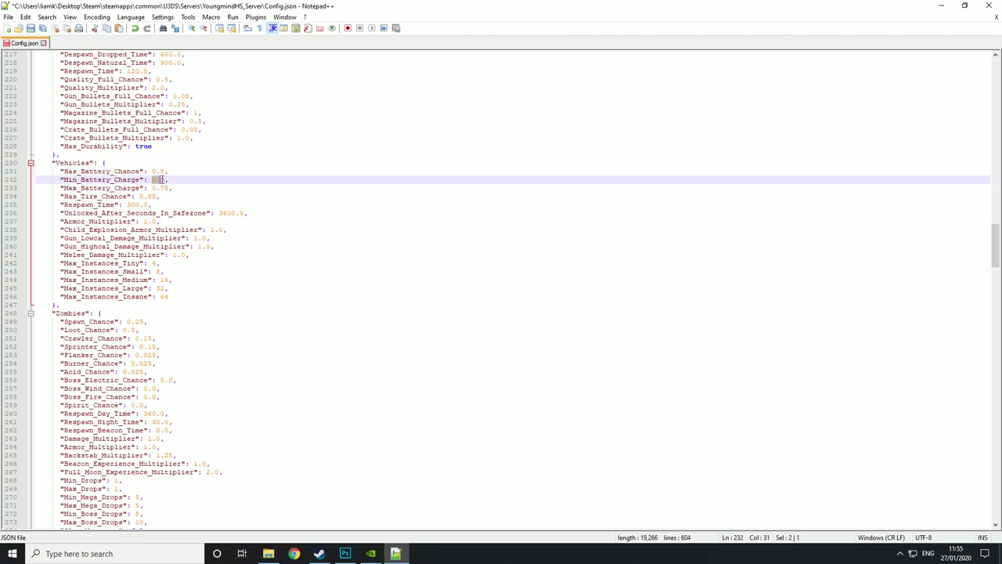
pyautogui.click(195, 189)
pyautogui.moveTo(133, 189); pyautogui.dragTo(163, 190)
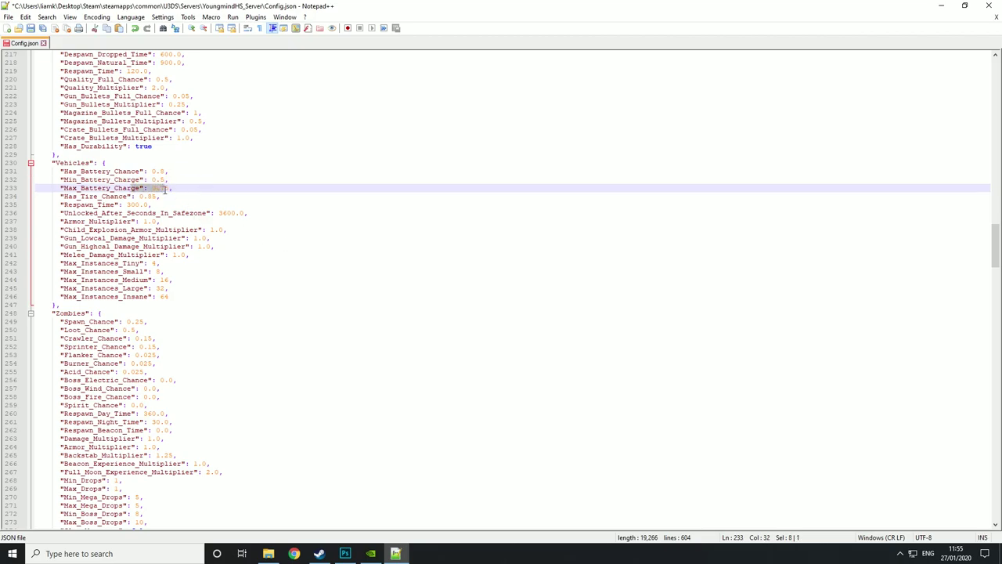
pyautogui.click(169, 190)
pyautogui.moveTo(140, 197); pyautogui.dragTo(153, 197)
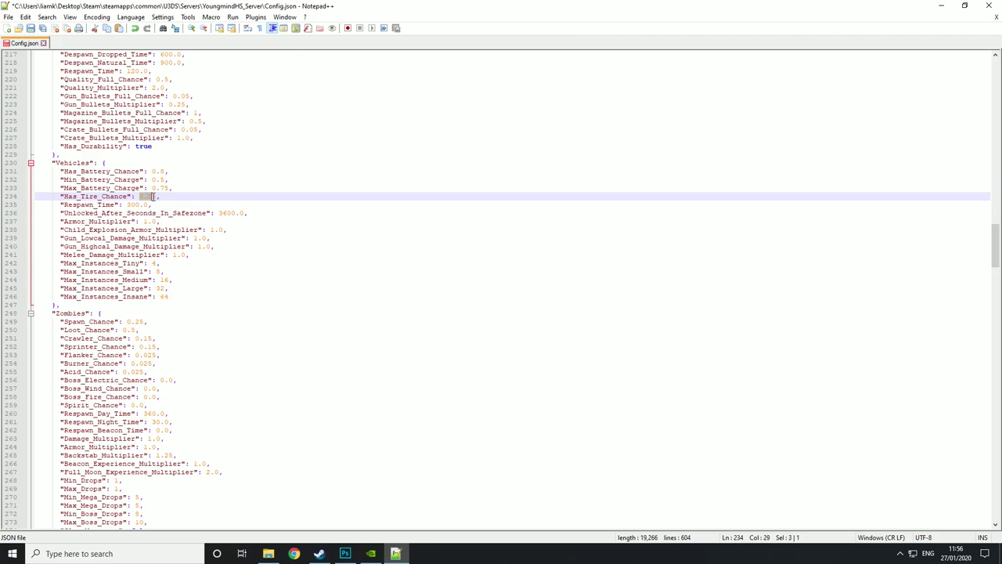
pyautogui.click(169, 199)
pyautogui.click(153, 170)
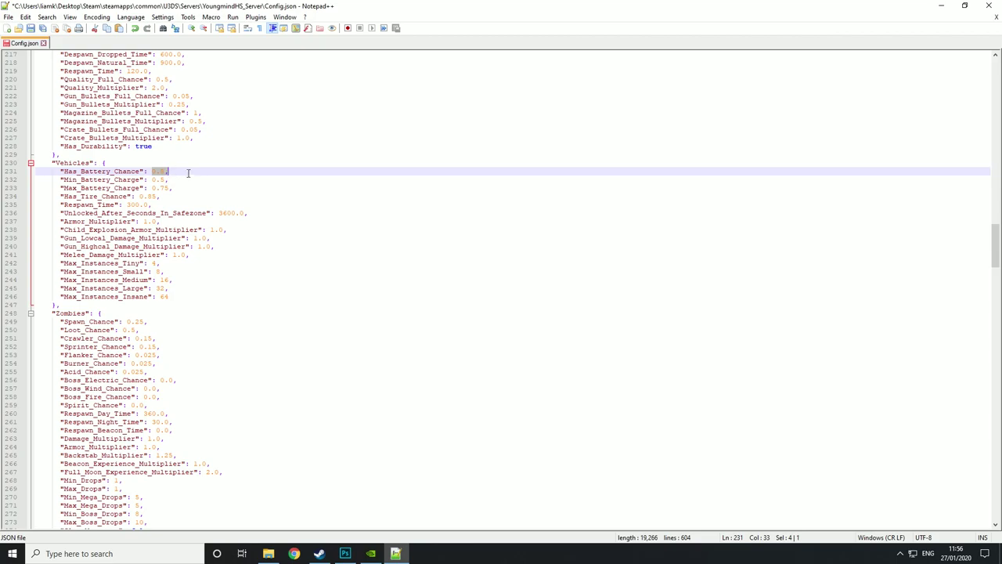
pyautogui.click(205, 180)
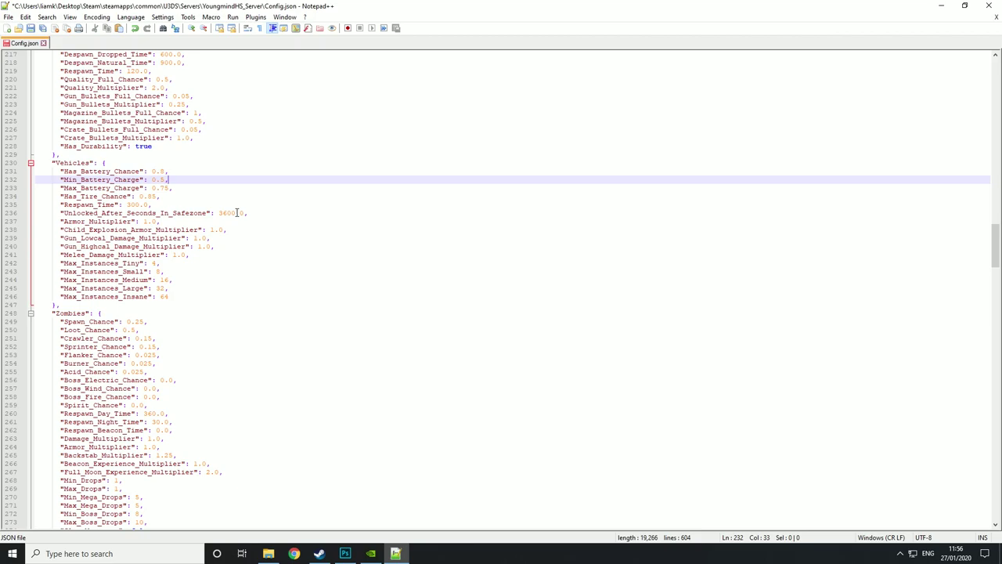
pyautogui.doubleClick(223, 213)
pyautogui.click(264, 204)
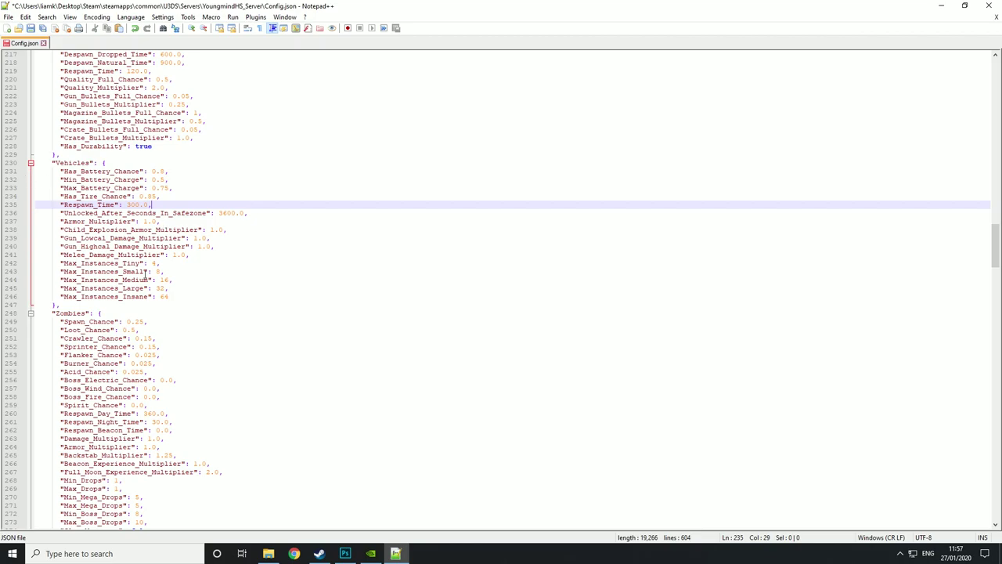
pyautogui.moveTo(143, 221); pyautogui.dragTo(154, 222)
pyautogui.click(169, 221)
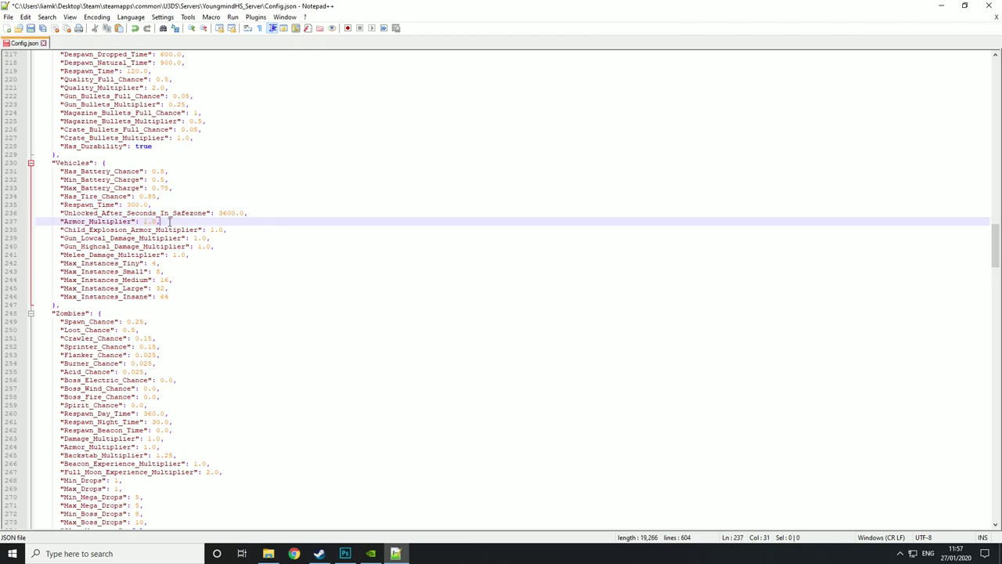
pyautogui.moveTo(210, 230); pyautogui.dragTo(223, 231)
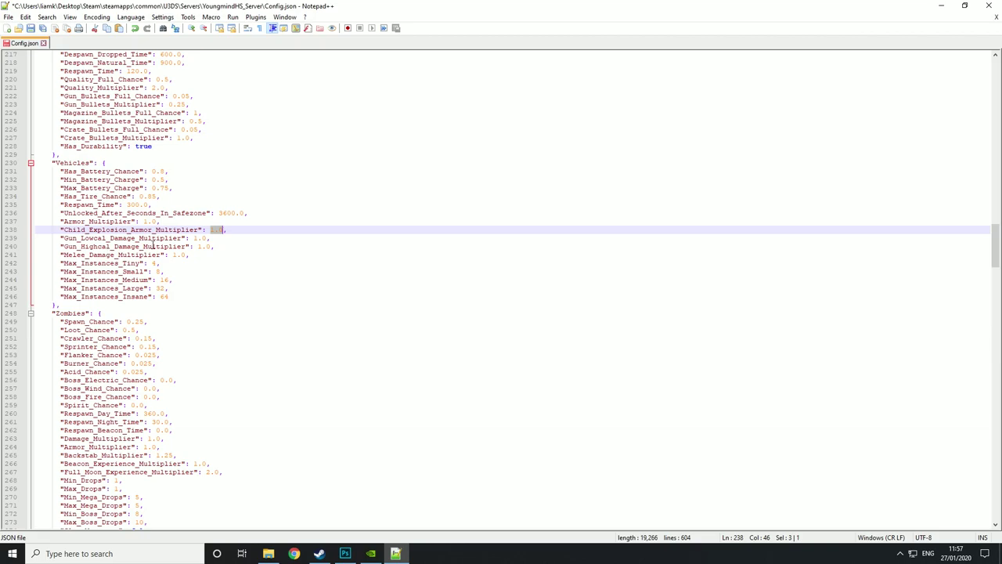
pyautogui.click(190, 238)
pyautogui.press('Down')
pyautogui.press('Down')
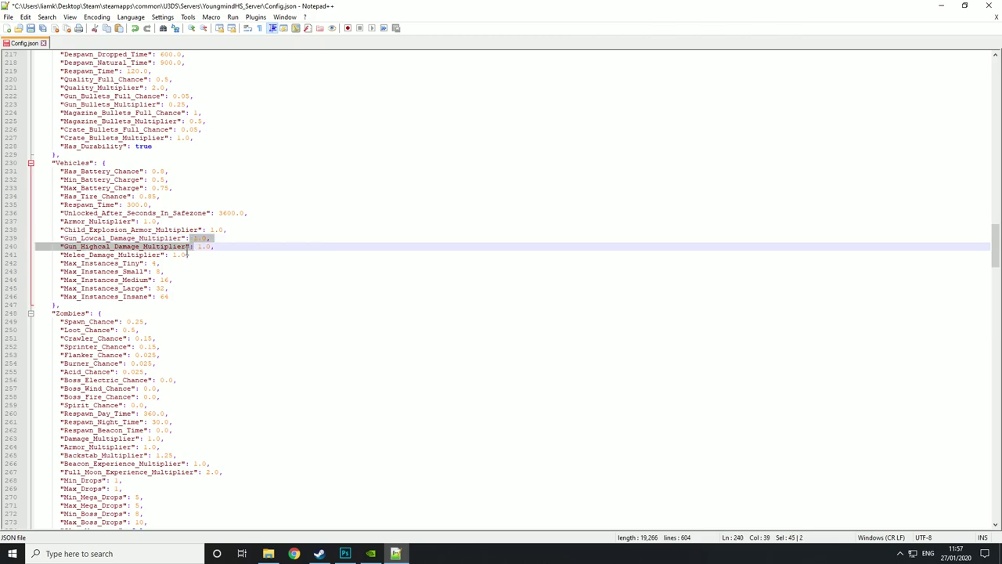
pyautogui.moveTo(172, 255); pyautogui.dragTo(197, 256)
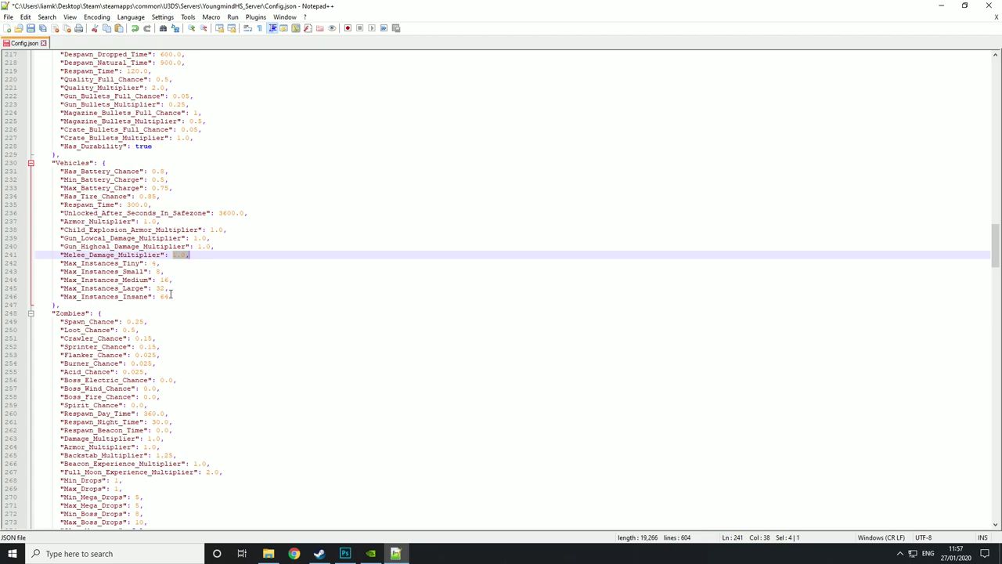
pyautogui.moveTo(148, 264); pyautogui.dragTo(155, 271)
pyautogui.click(171, 282)
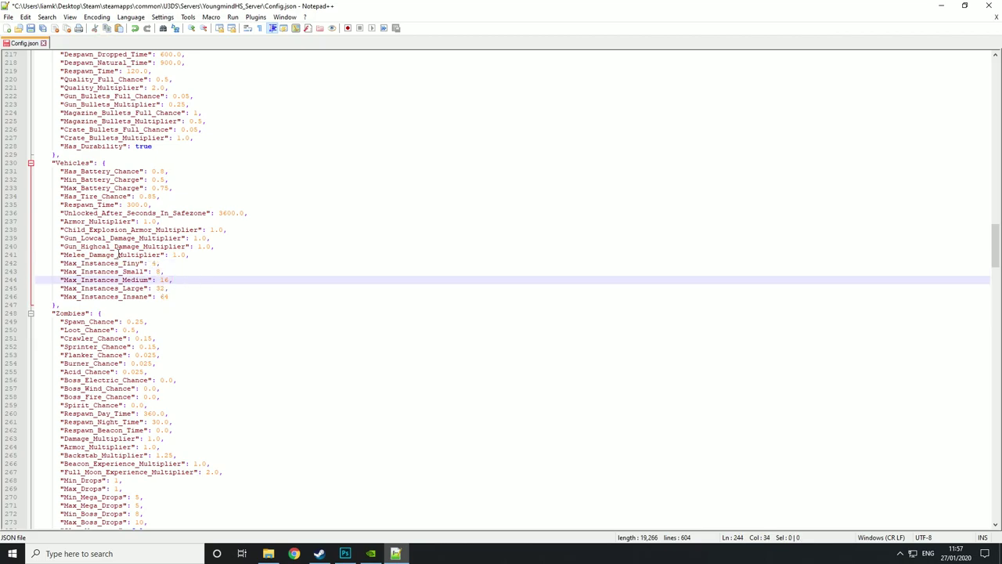
pyautogui.moveTo(61, 264); pyautogui.dragTo(173, 298)
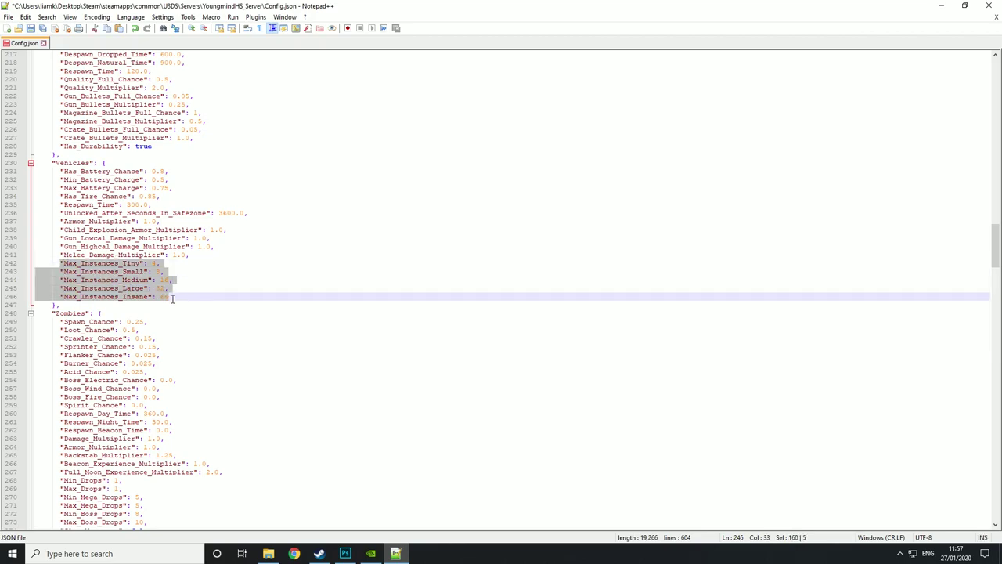
pyautogui.click(193, 288)
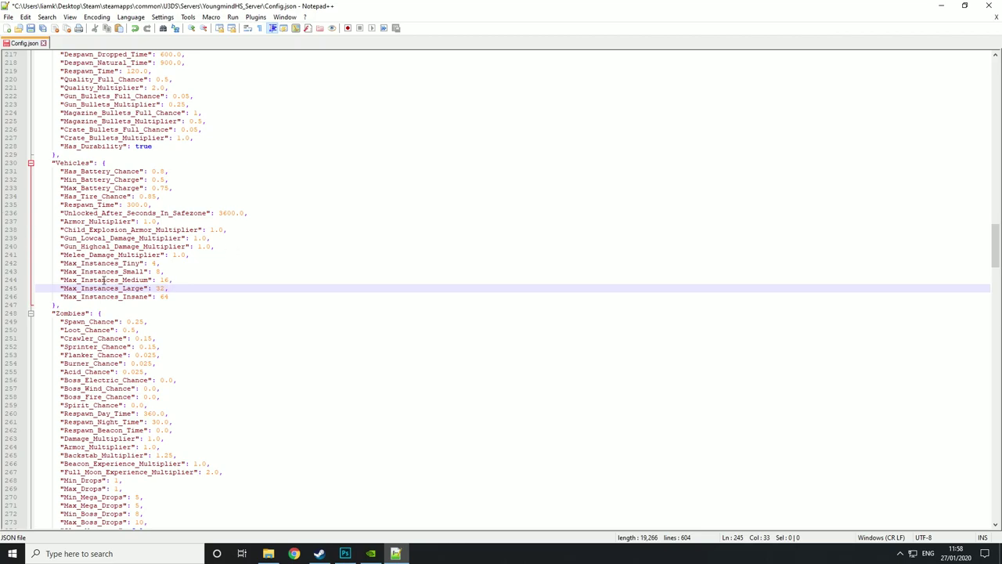
pyautogui.scroll(-8, 154, 295)
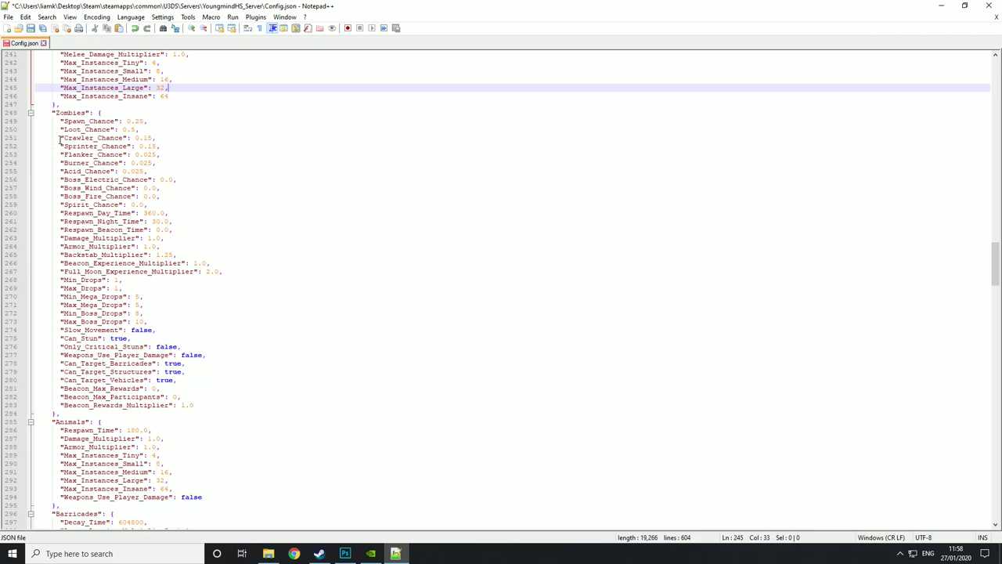
# - Highlight the Crawler through Acid spawn chances (0.15 and 0.025), ending on Crawler_Chance 0.15
pyautogui.moveTo(60, 139); pyautogui.dragTo(100, 171)
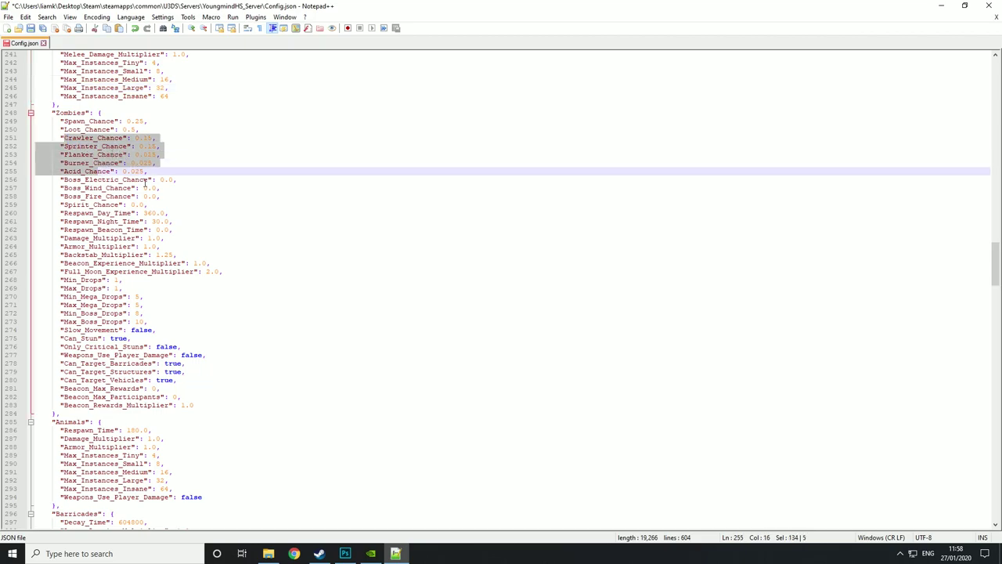
pyautogui.click(197, 163)
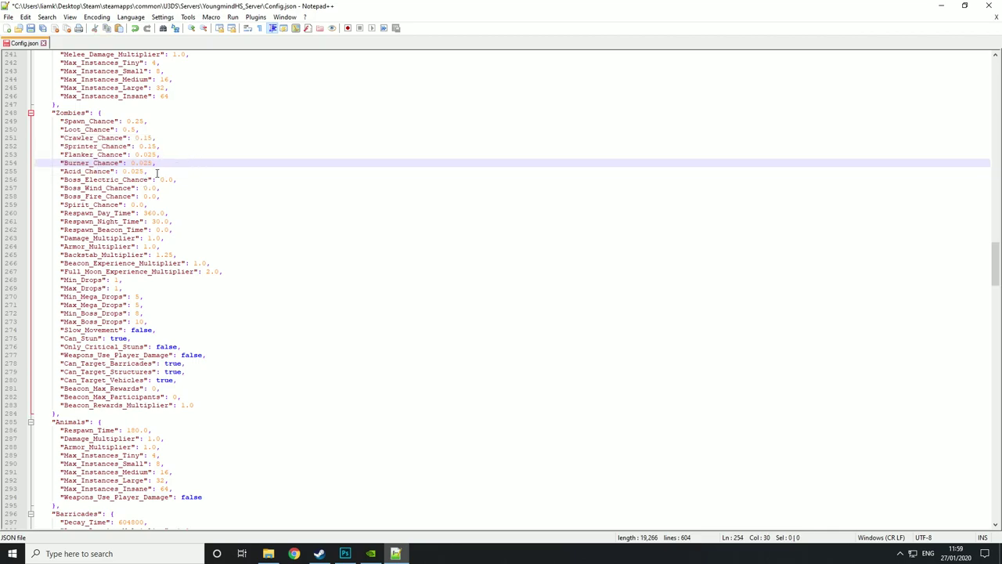
pyautogui.moveTo(148, 172); pyautogui.dragTo(151, 138)
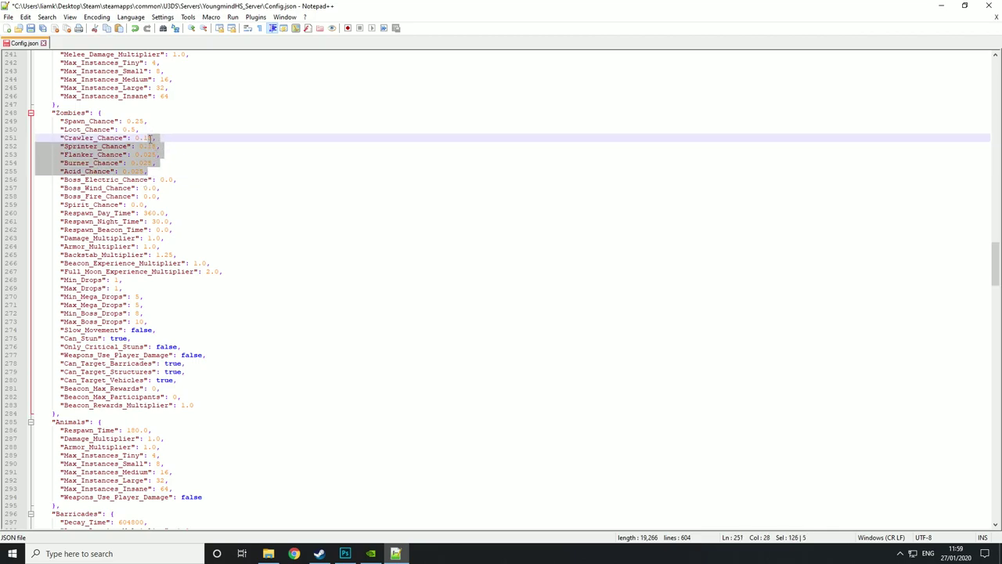
pyautogui.click(190, 163)
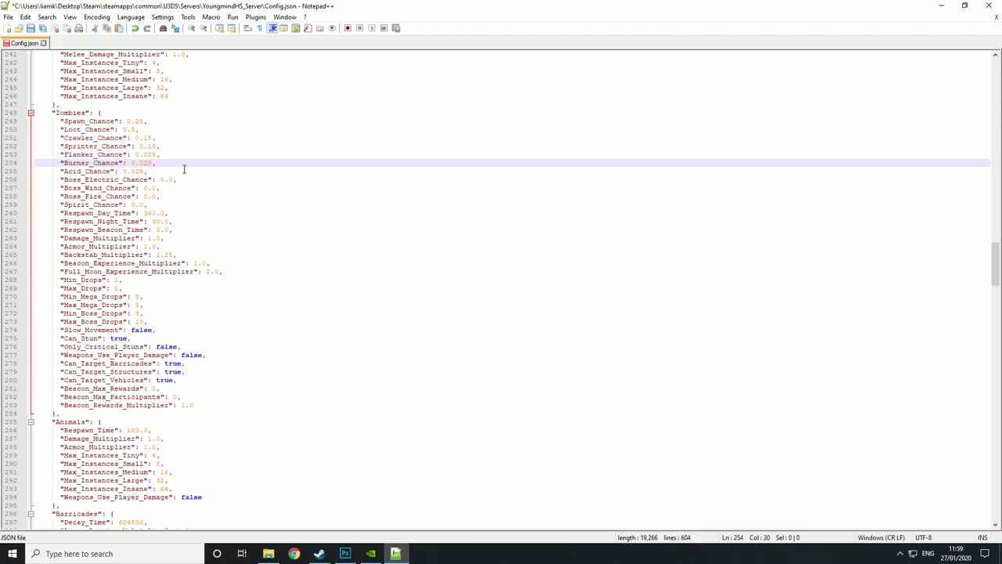
pyautogui.moveTo(135, 138); pyautogui.dragTo(148, 143)
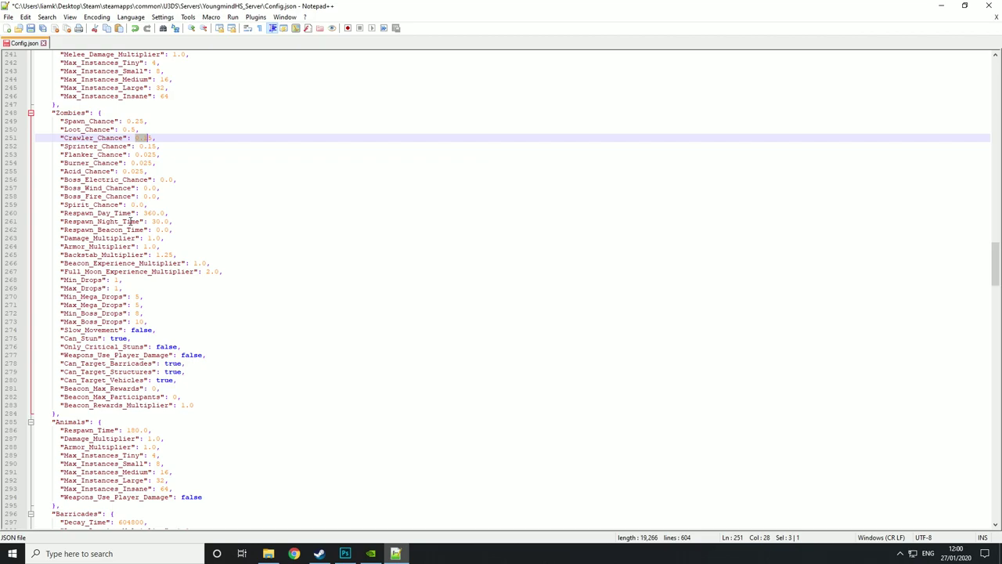
# - Highlight the Respawn_Day_Time 360.0 and Respawn_Beacon_Time 0.0 values in Config.json
pyautogui.moveTo(113, 213); pyautogui.dragTo(169, 215)
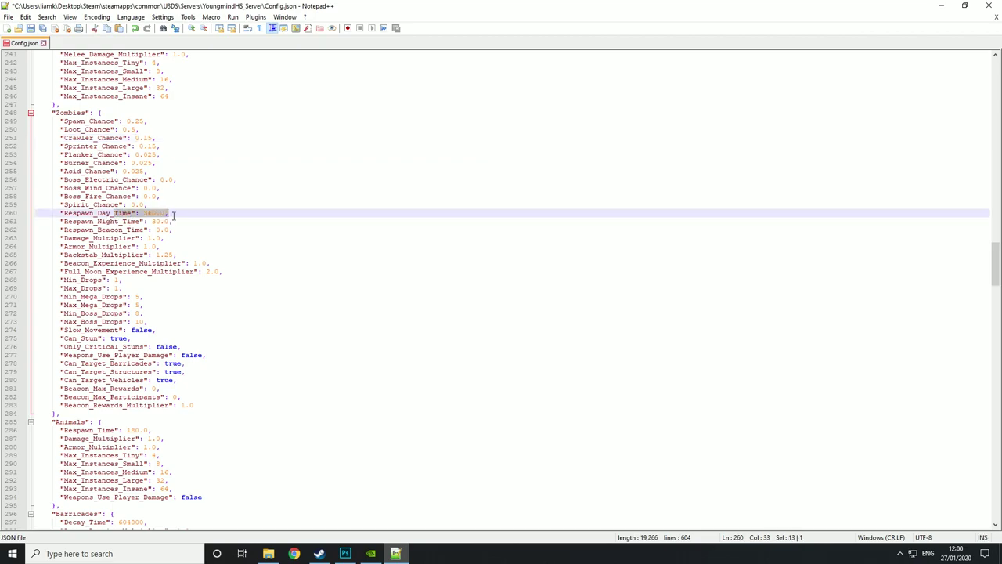
pyautogui.click(174, 214)
pyautogui.moveTo(174, 214); pyautogui.dragTo(153, 224)
pyautogui.click(185, 222)
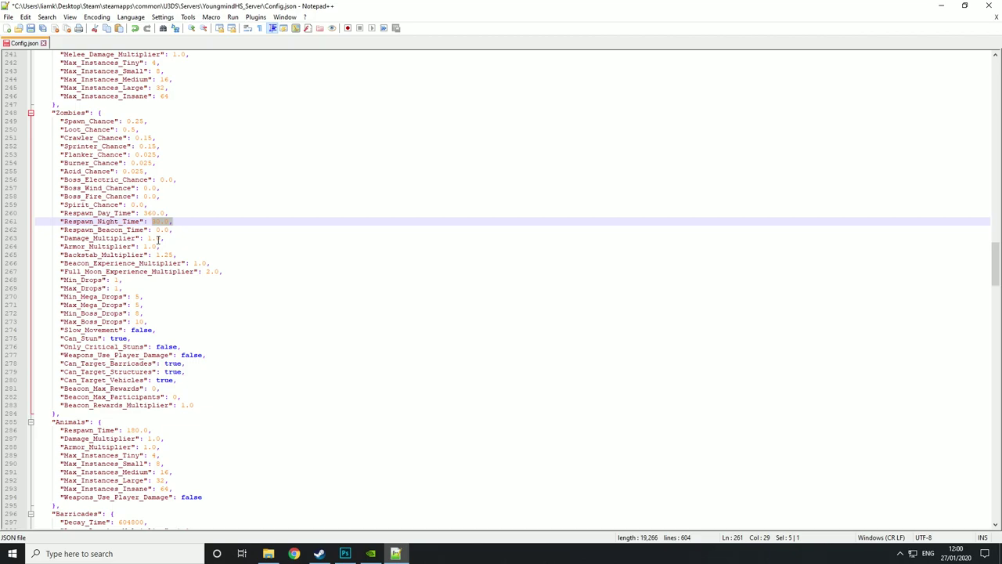
pyautogui.moveTo(154, 230); pyautogui.dragTo(175, 232)
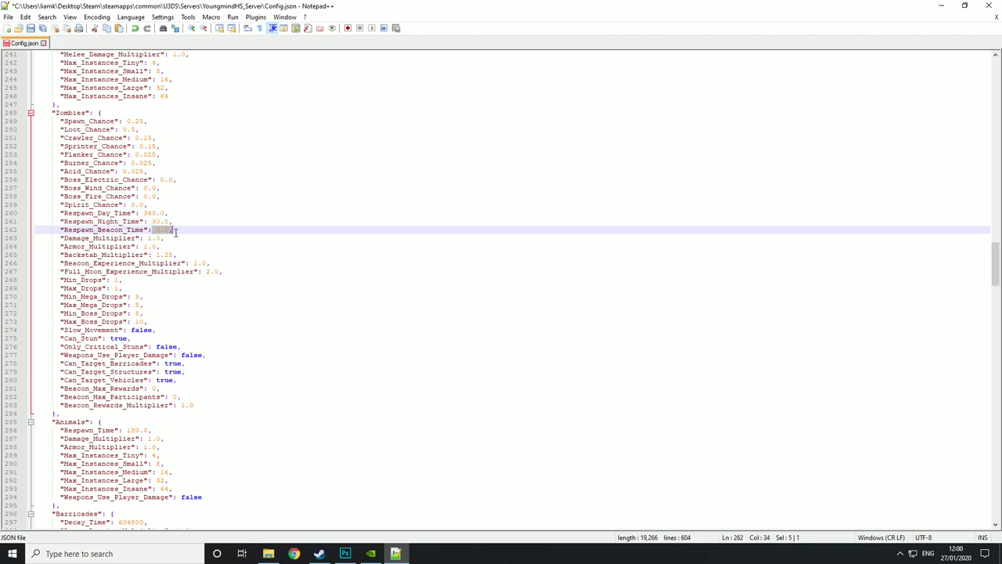
pyautogui.click(177, 231)
# - Scroll down and highlight the Barricades Decay_Time value 604800
pyautogui.scroll(-5, 121, 447)
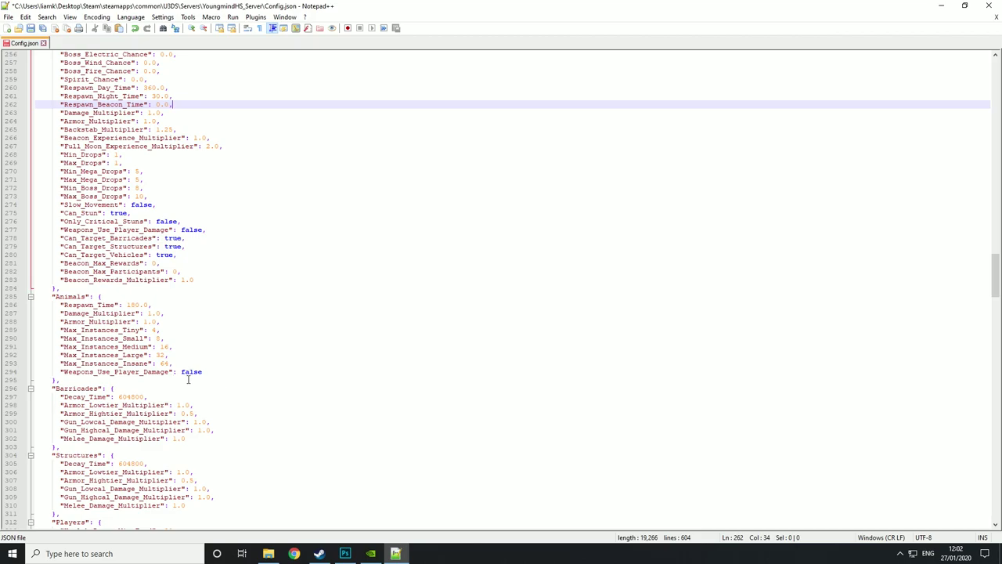
pyautogui.scroll(-5, 199, 384)
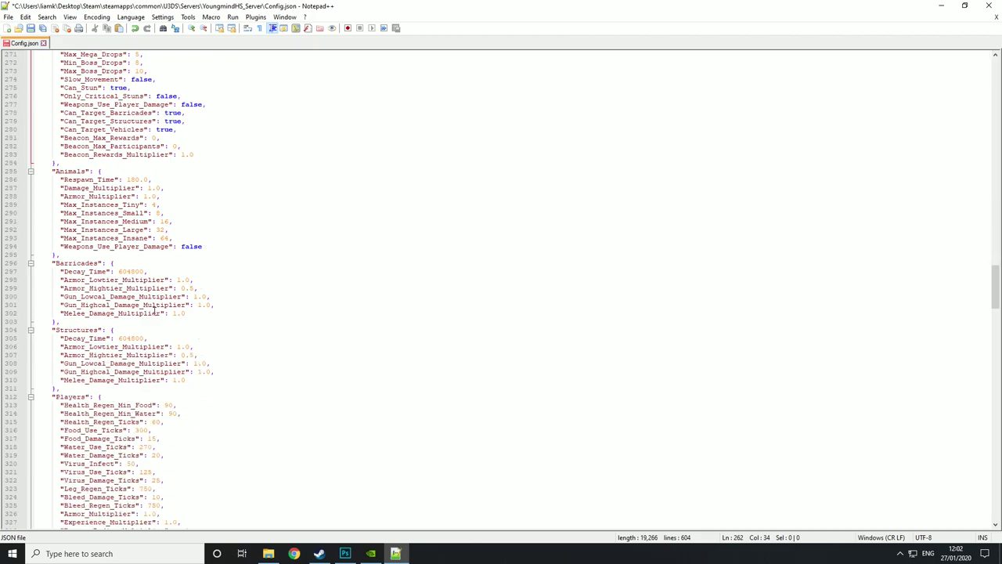
pyautogui.scroll(-2, 155, 311)
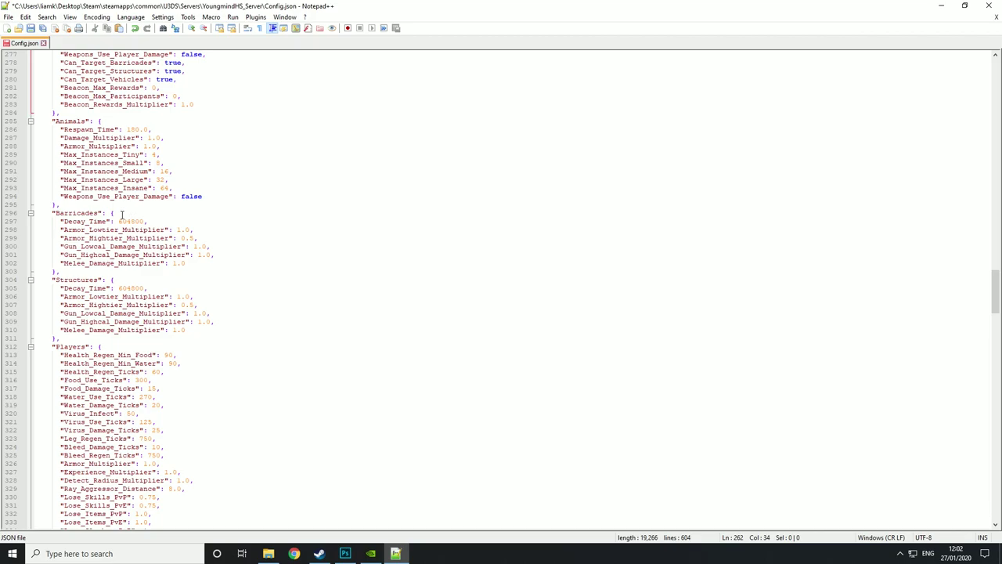
pyautogui.moveTo(119, 221); pyautogui.dragTo(146, 221)
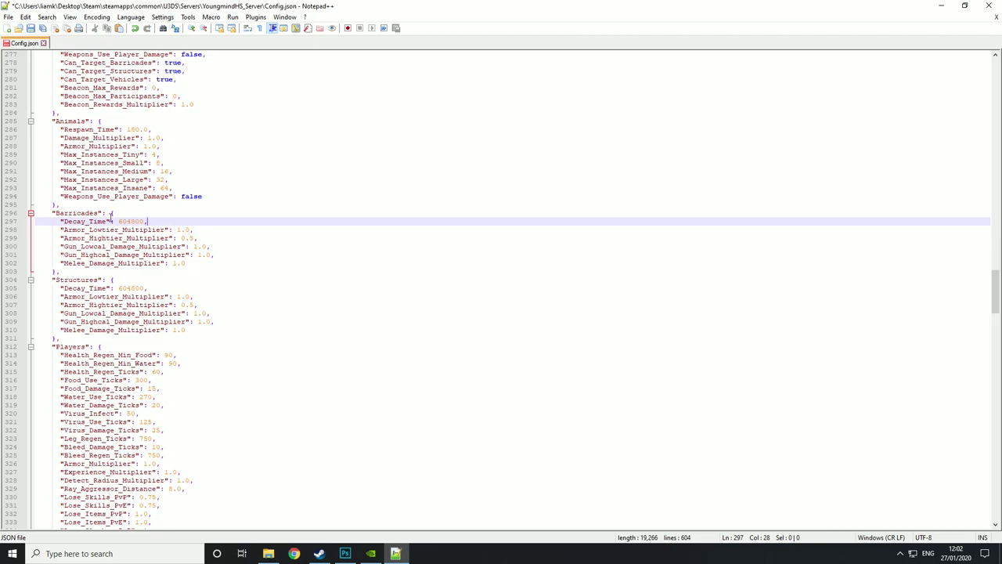
pyautogui.moveTo(122, 222); pyautogui.dragTo(143, 222)
pyautogui.click(151, 222)
# - Highlight the armor, gun and melee damage multiplier lines in the Barricades block
pyautogui.moveTo(169, 229); pyautogui.dragTo(206, 239)
pyautogui.click(206, 239)
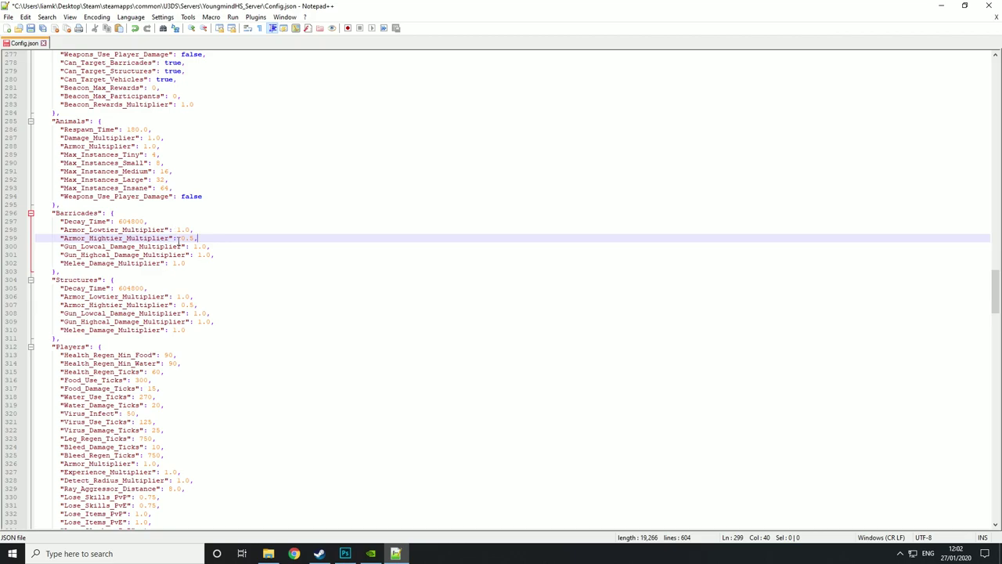
pyautogui.moveTo(164, 246); pyautogui.dragTo(193, 246)
pyautogui.click(197, 254)
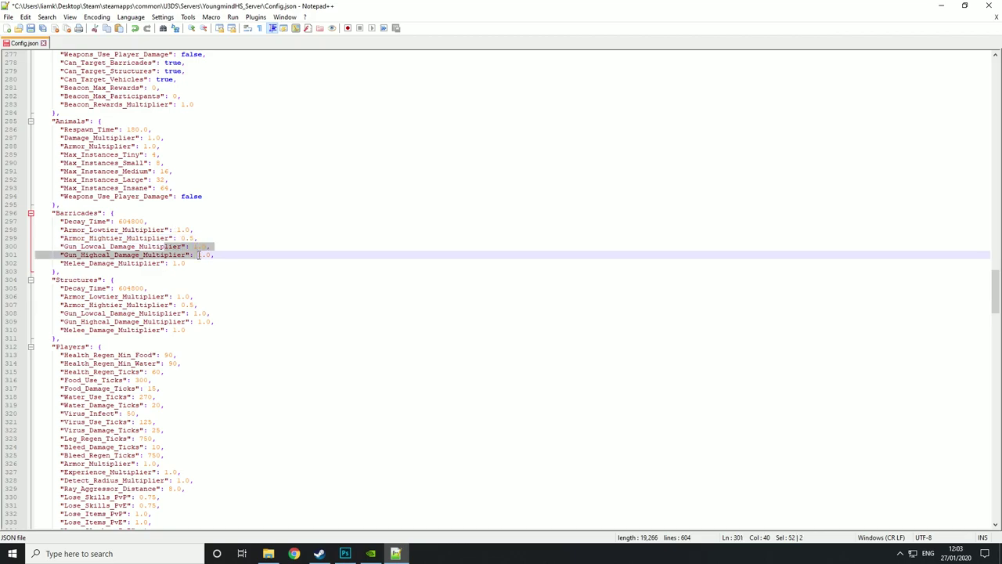
pyautogui.click(180, 264)
pyautogui.doubleClick(180, 264)
pyautogui.click(179, 273)
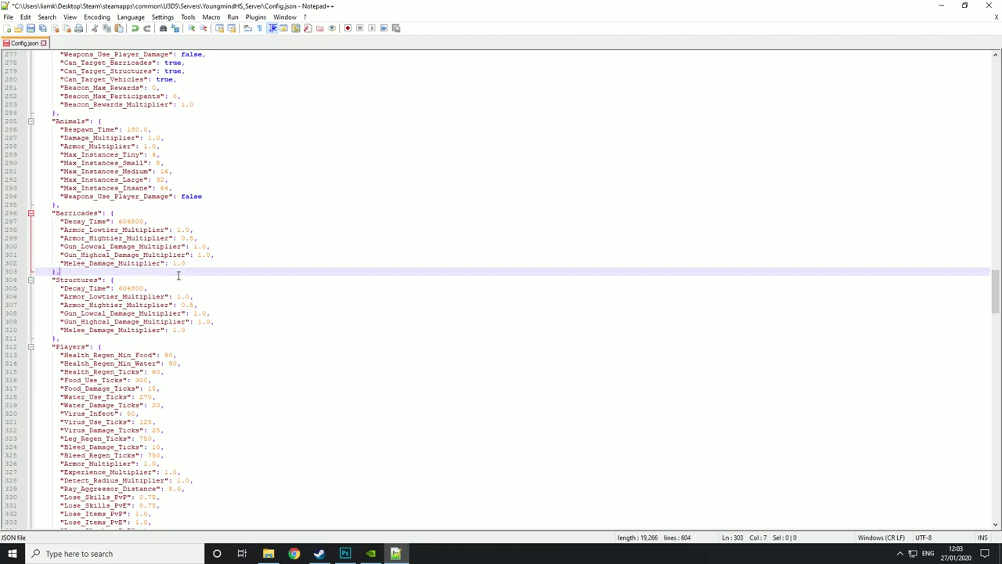
# - Change the Players section's Food_Damage_Ticks to 15 and Water_Use_Ticks to 270
pyautogui.scroll(-2, 182, 289)
pyautogui.scroll(-3, 179, 303)
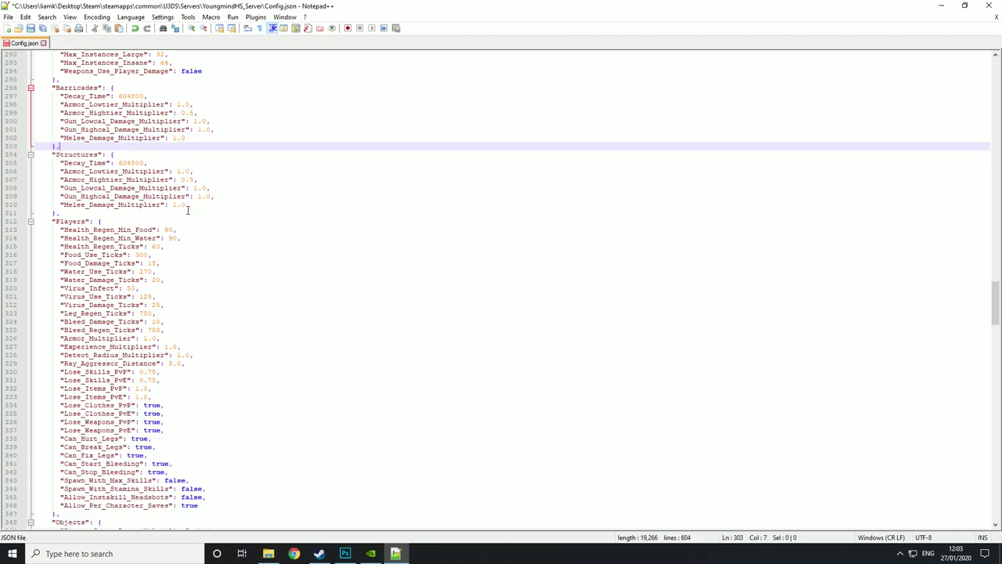
pyautogui.scroll(1, 164, 215)
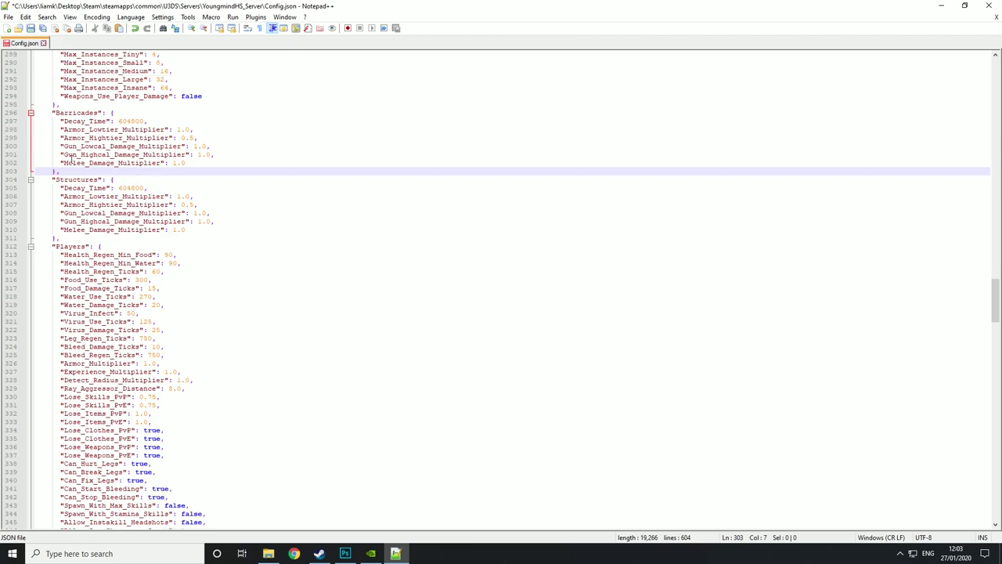
pyautogui.scroll(-5, 214, 387)
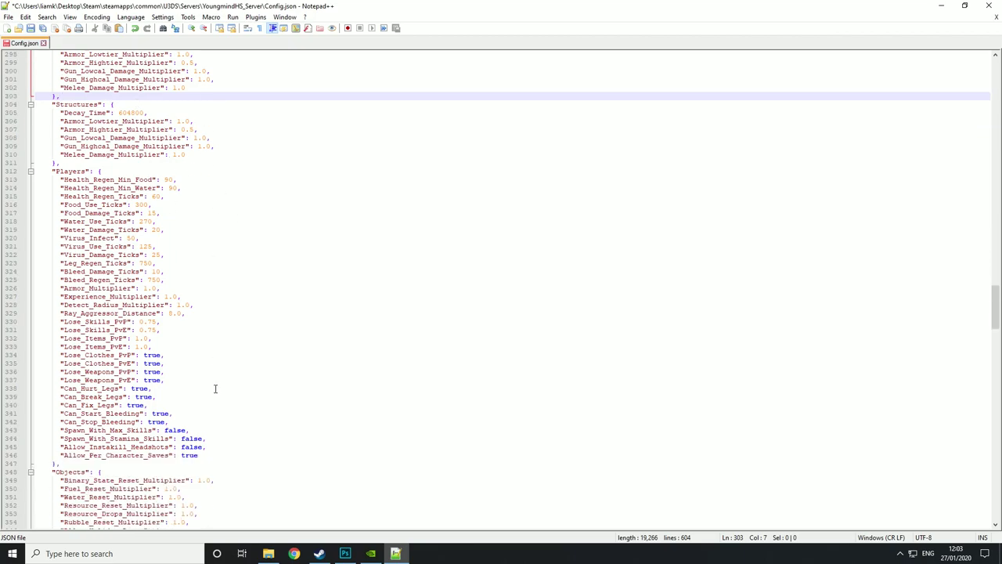
pyautogui.scroll(-1, 214, 388)
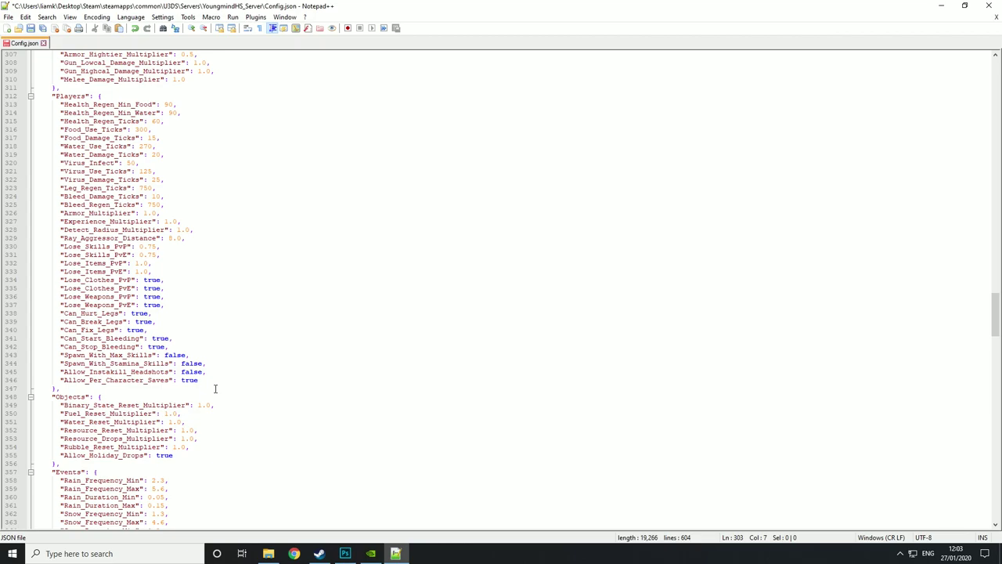
pyautogui.click(195, 115)
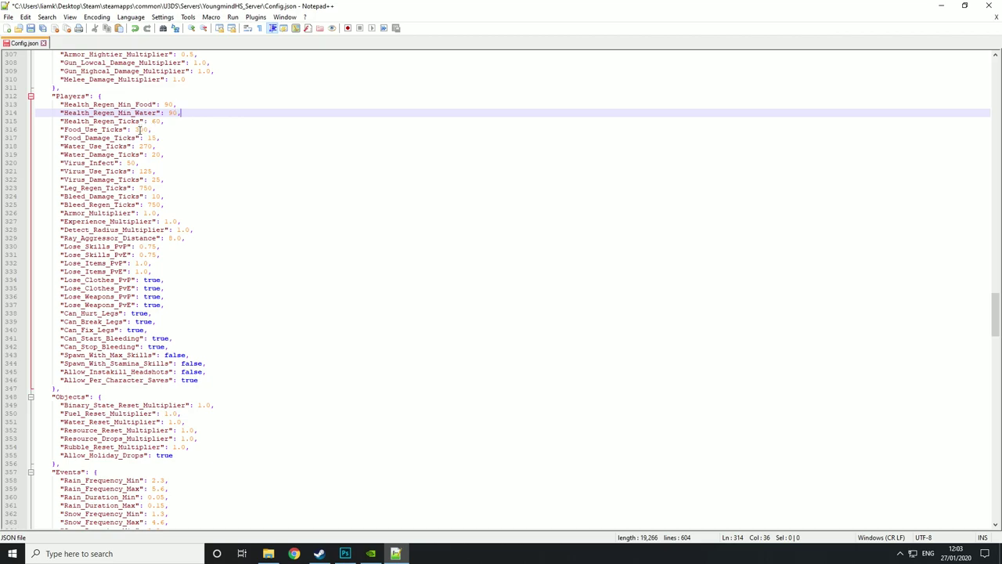
pyautogui.click(138, 130)
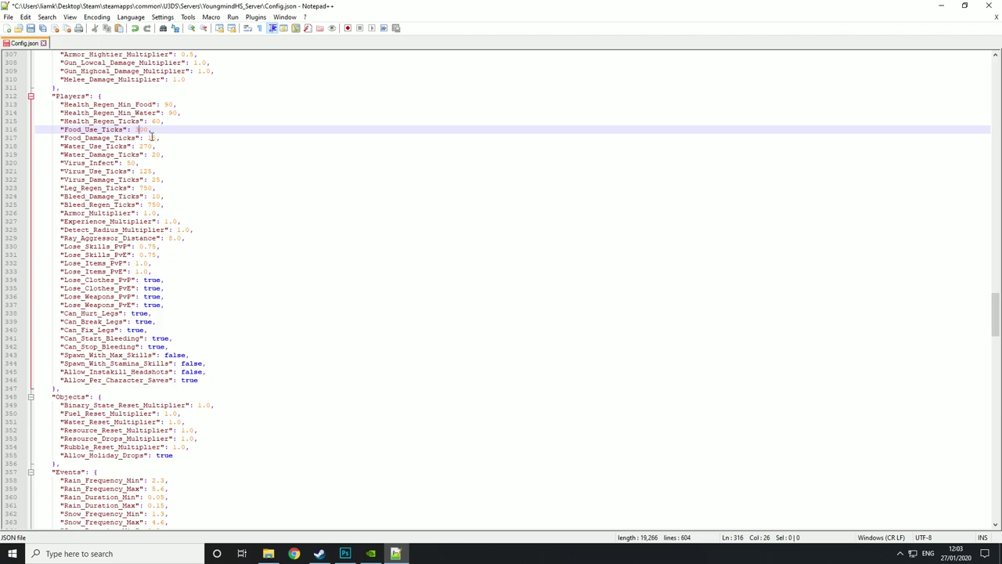
pyautogui.moveTo(147, 137)
pyautogui.mouseDown()
pyautogui.moveTo(163, 137)
pyautogui.moveTo(149, 146)
pyautogui.mouseUp()
pyautogui.write('15,')
pyautogui.click(142, 153)
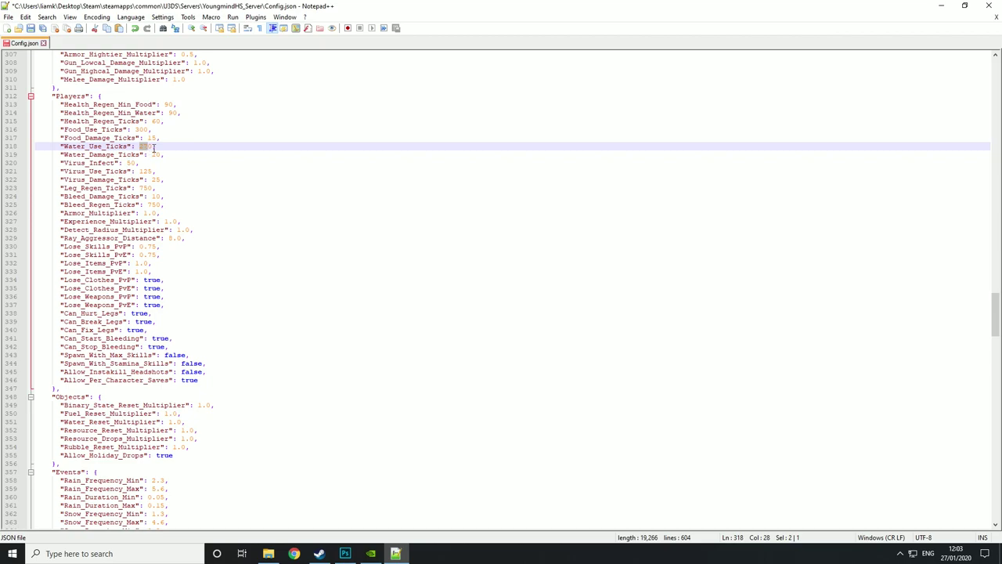
pyautogui.write('270')
pyautogui.scroll(-2, 157, 170)
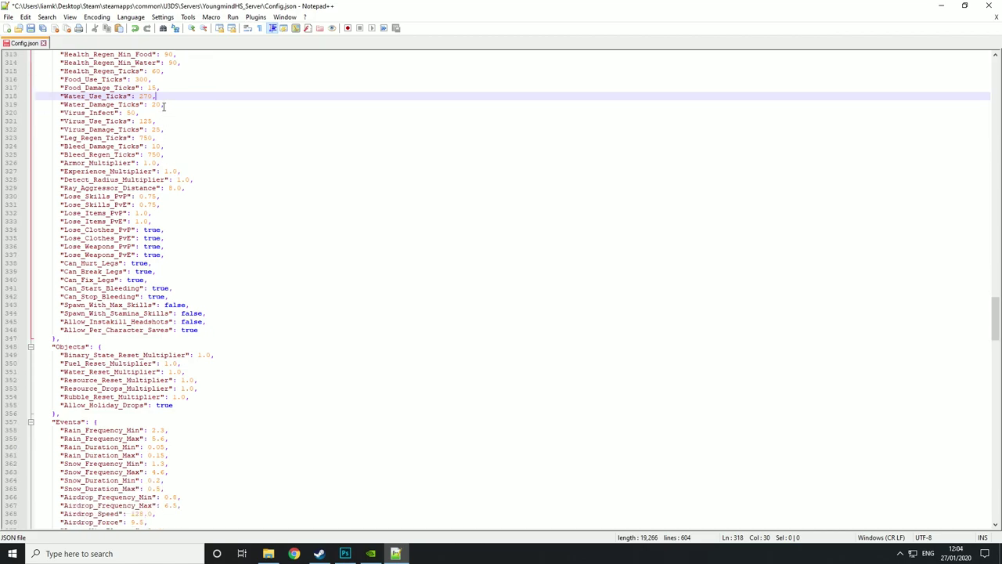
pyautogui.moveTo(143, 97); pyautogui.dragTo(167, 98)
pyautogui.moveTo(152, 104); pyautogui.dragTo(167, 105)
pyautogui.click(163, 112)
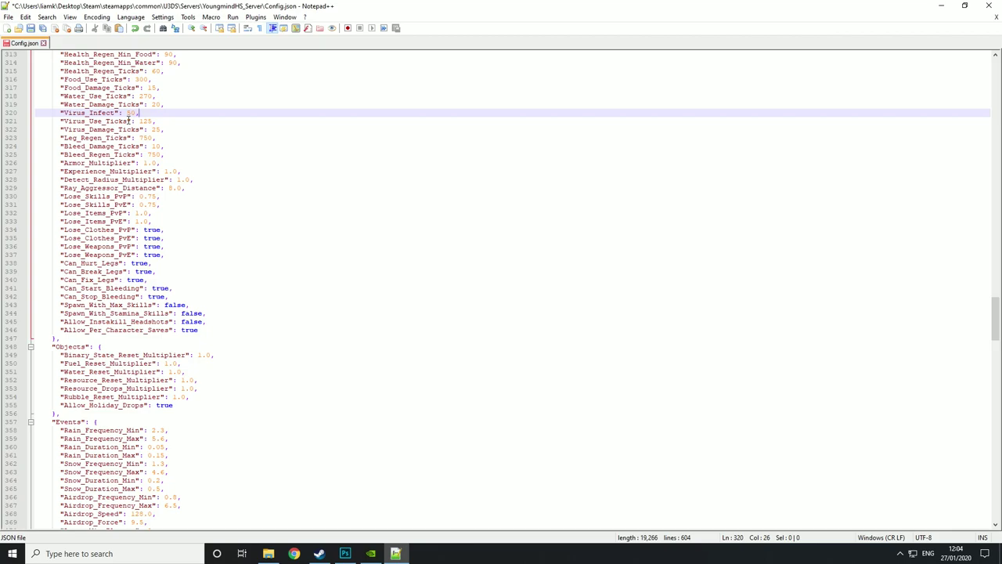
pyautogui.doubleClick(146, 121)
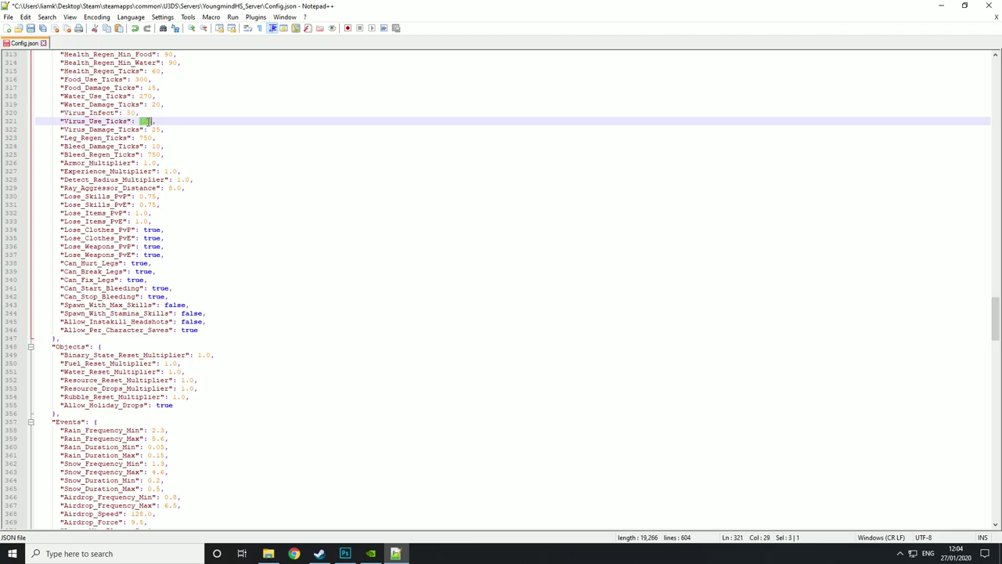
pyautogui.click(154, 128)
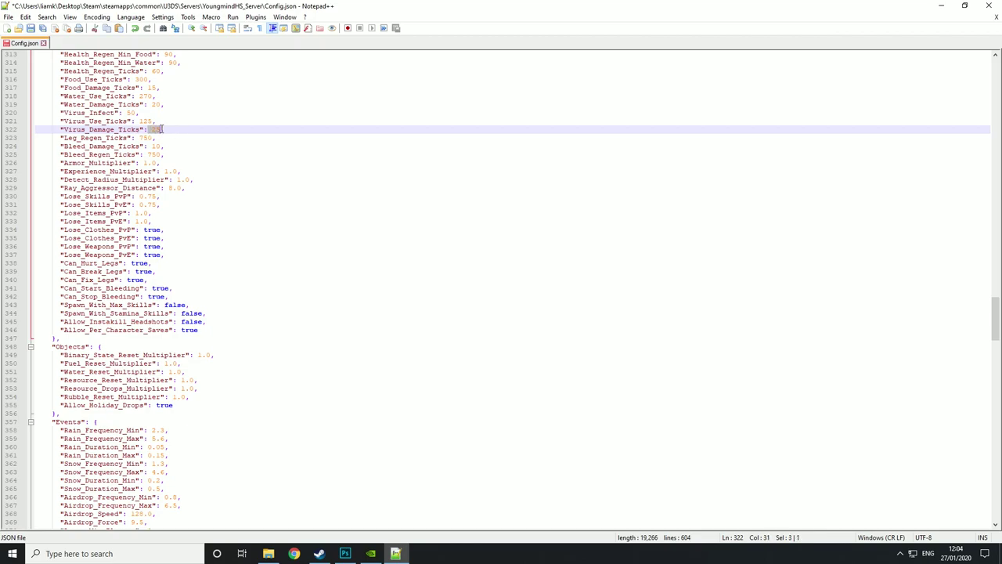
pyautogui.click(159, 146)
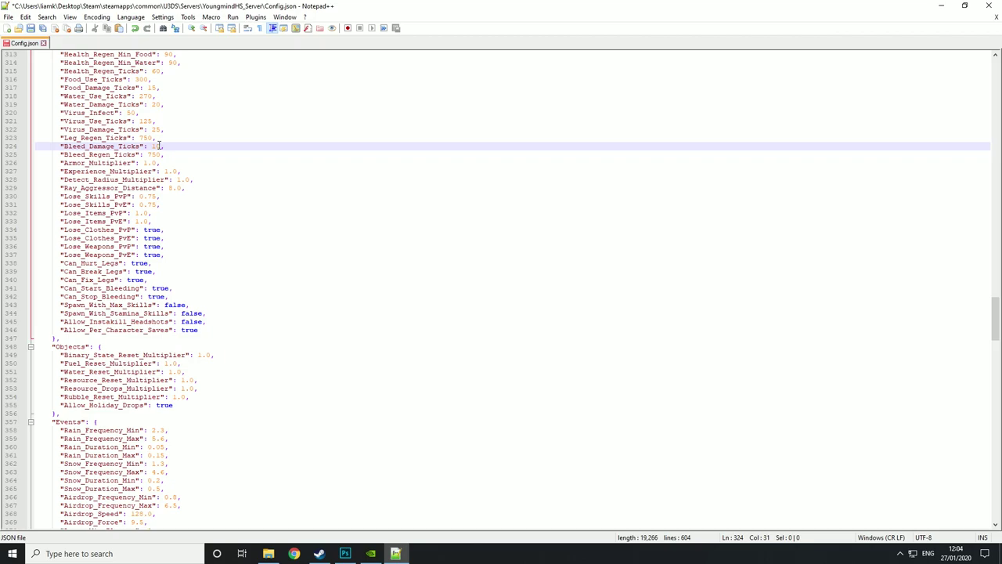
pyautogui.moveTo(156, 138); pyautogui.dragTo(139, 138)
pyautogui.click(171, 145)
pyautogui.moveTo(170, 145); pyautogui.dragTo(152, 145)
pyautogui.scroll(-1, 151, 145)
pyautogui.moveTo(148, 131); pyautogui.dragTo(163, 131)
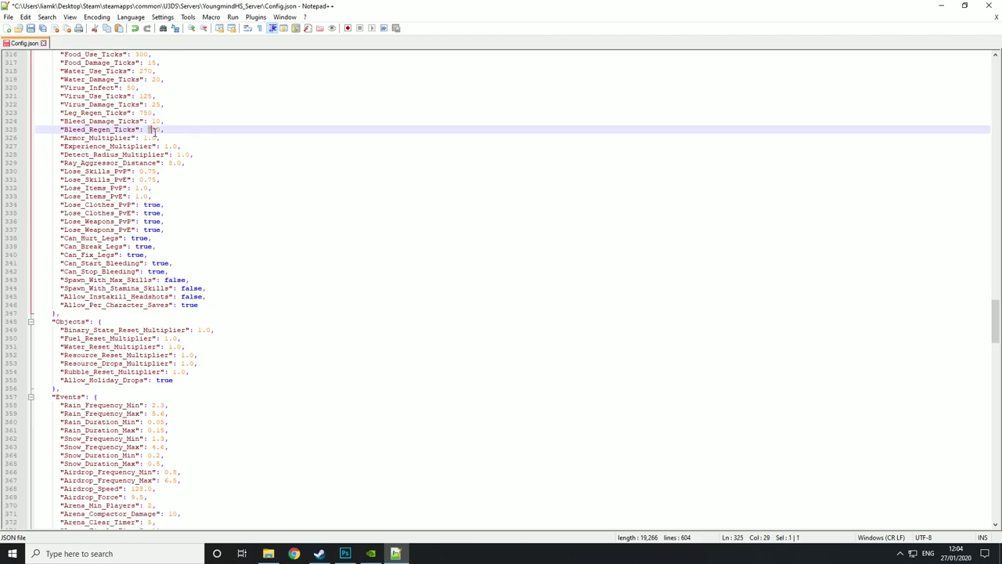
pyautogui.click(163, 132)
pyautogui.moveTo(160, 140); pyautogui.dragTo(143, 143)
pyautogui.click(165, 146)
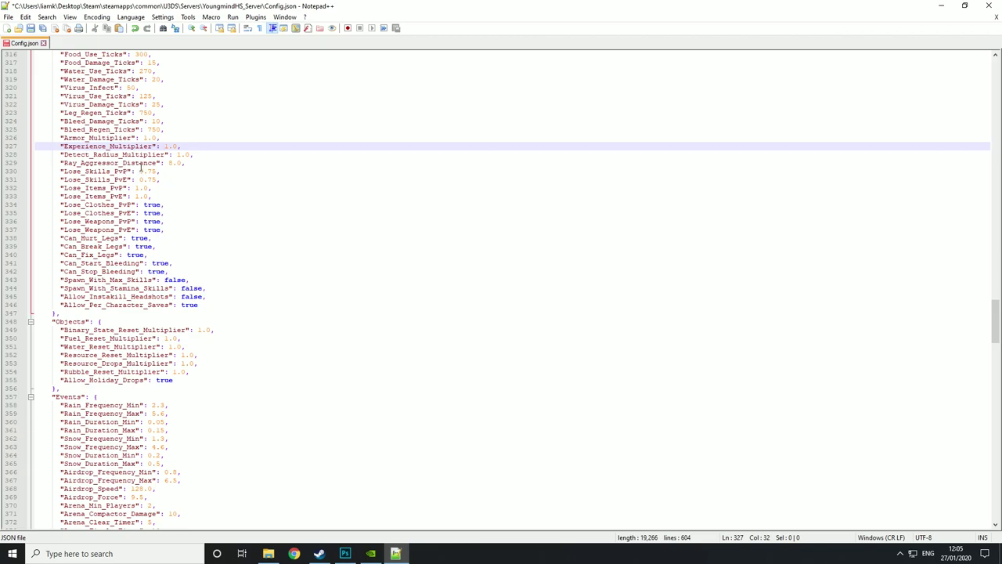
pyautogui.moveTo(65, 163); pyautogui.dragTo(161, 171)
pyautogui.click(130, 173)
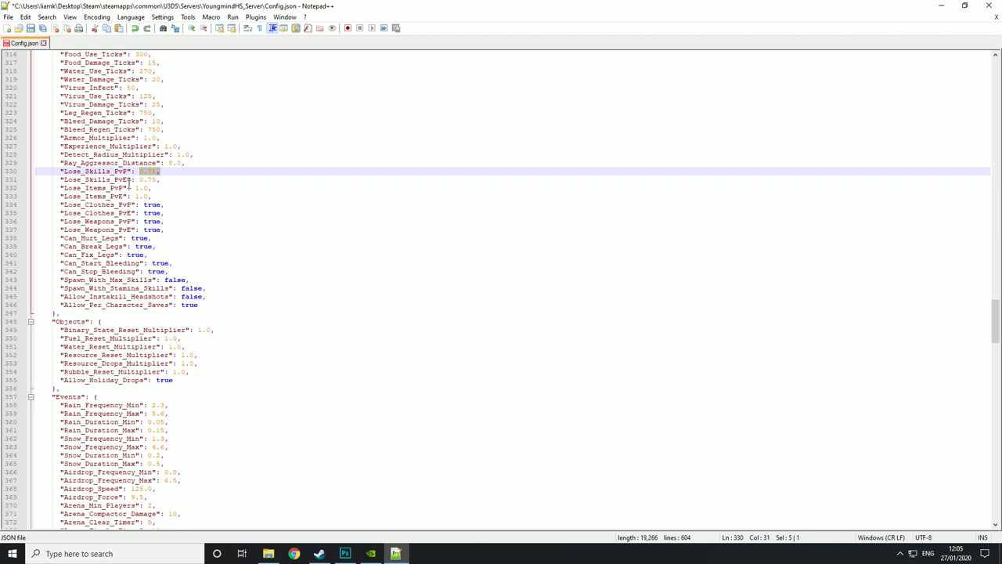
pyautogui.moveTo(139, 180)
pyautogui.mouseDown()
pyautogui.moveTo(151, 180)
pyautogui.moveTo(137, 194)
pyautogui.moveTo(149, 196)
pyautogui.moveTo(136, 170)
pyautogui.moveTo(159, 199)
pyautogui.moveTo(135, 188)
pyautogui.mouseUp()
pyautogui.click(167, 204)
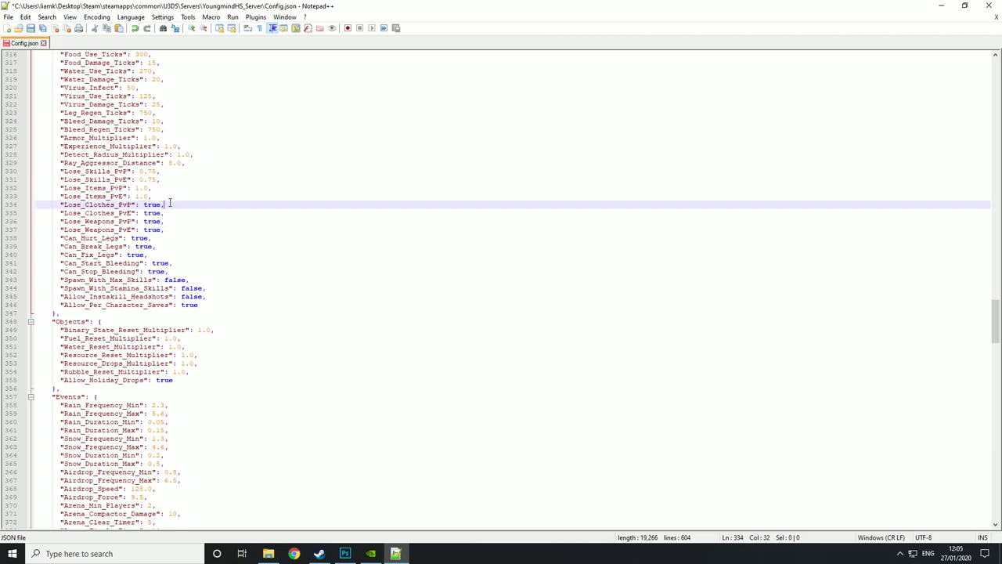
pyautogui.click(120, 213)
pyautogui.click(126, 222)
pyautogui.click(127, 229)
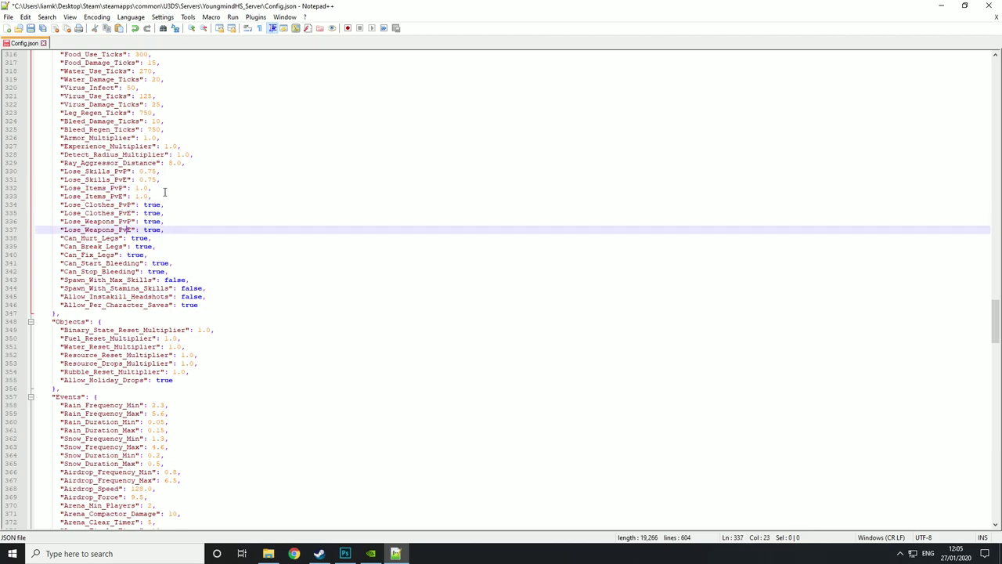
pyautogui.click(129, 238)
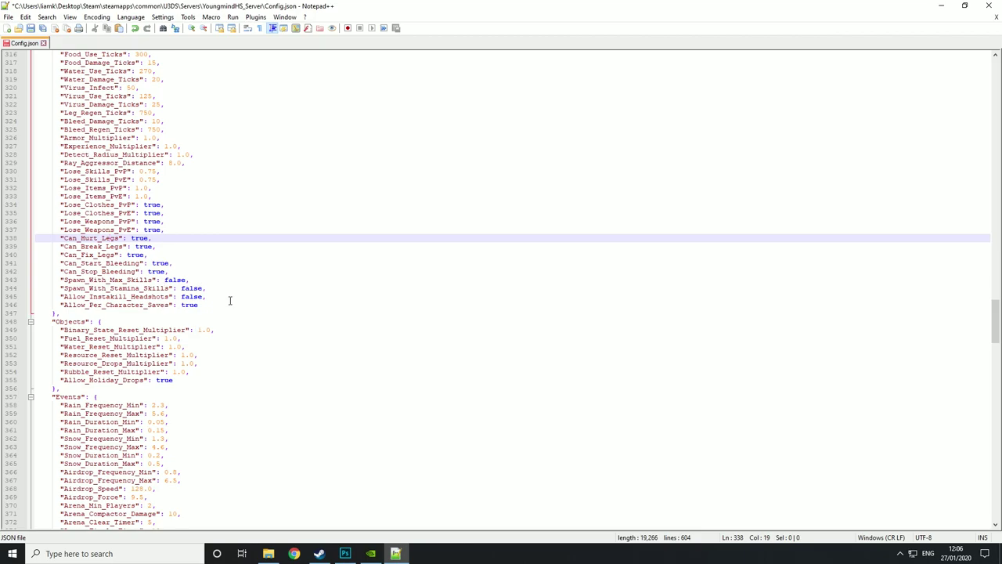
pyautogui.scroll(-1, 203, 296)
pyautogui.scroll(-5, 204, 297)
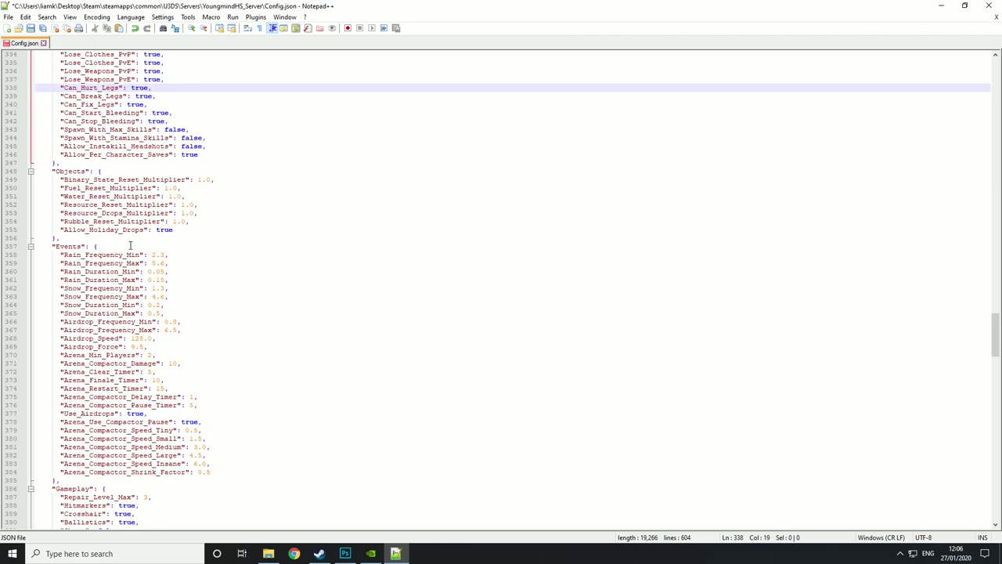
pyautogui.moveTo(77, 179); pyautogui.dragTo(170, 179)
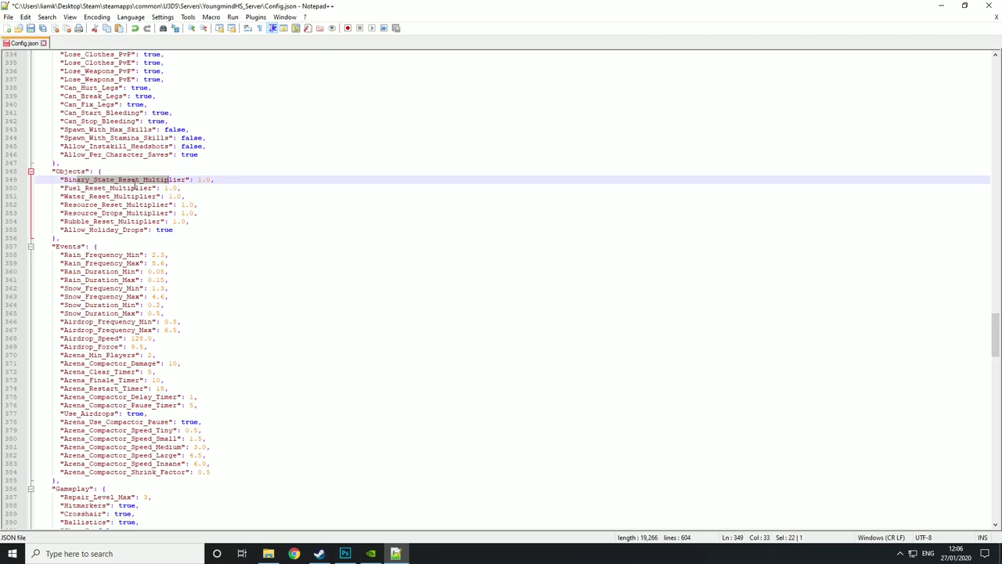
pyautogui.click(114, 197)
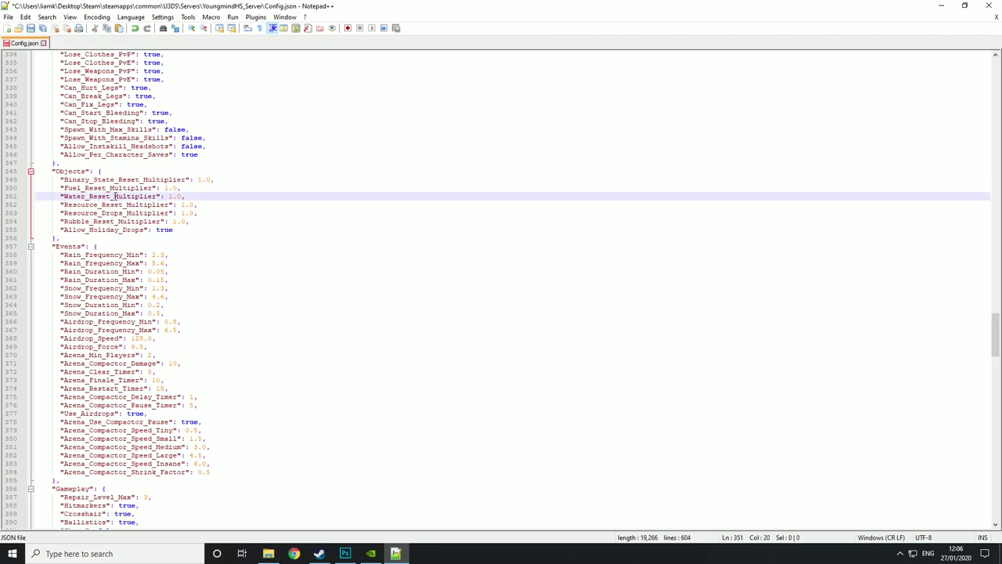
pyautogui.click(115, 204)
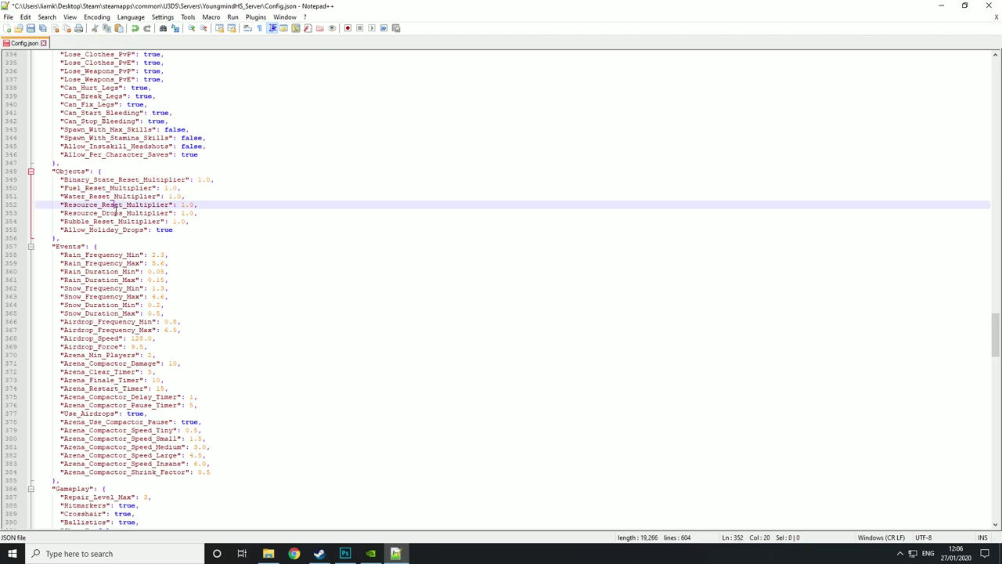
pyautogui.click(120, 221)
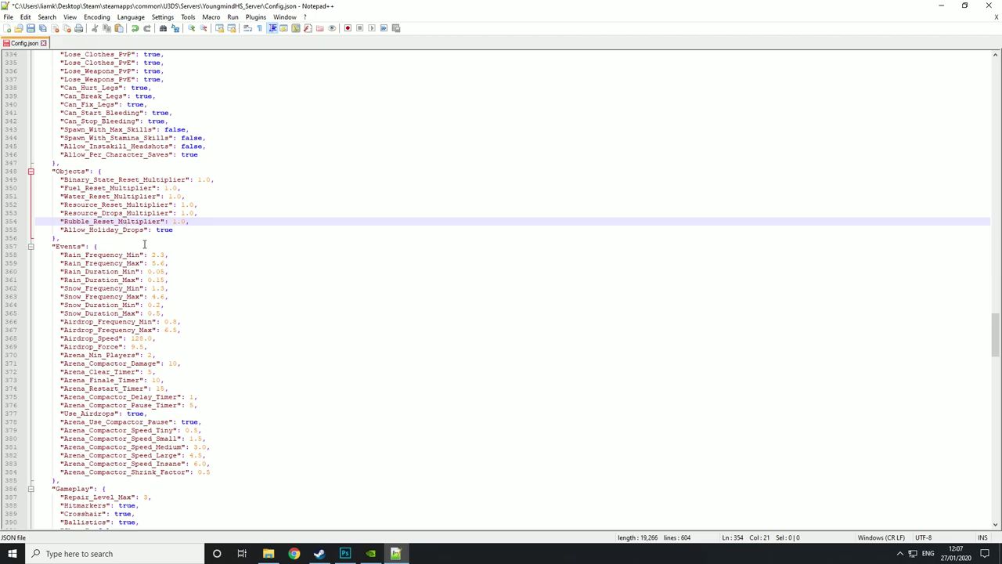
pyautogui.scroll(-1, 141, 243)
pyautogui.scroll(-2, 155, 239)
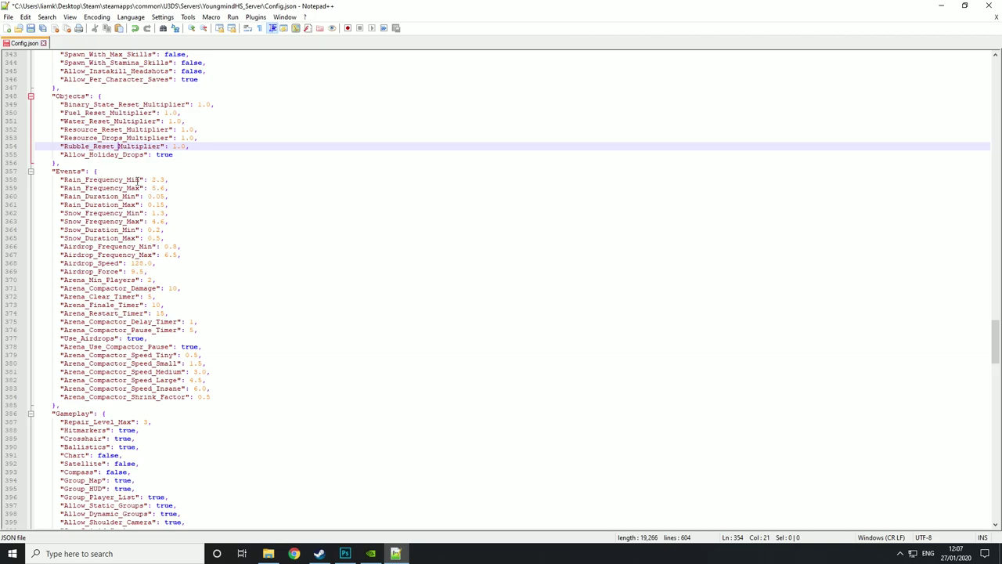
pyautogui.moveTo(151, 179); pyautogui.dragTo(151, 238)
pyautogui.click(170, 202)
pyautogui.click(160, 231)
pyautogui.click(201, 248)
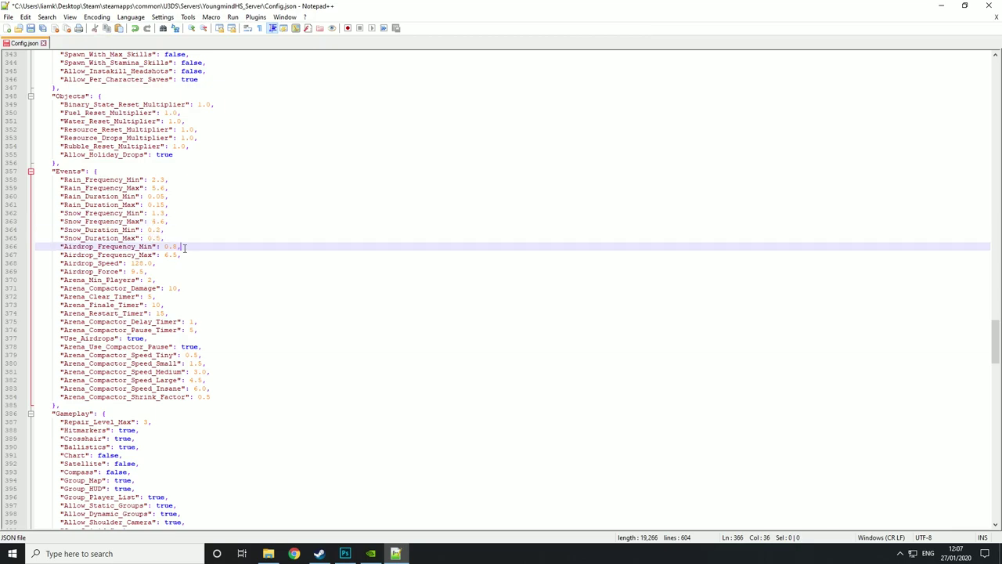
pyautogui.moveTo(180, 247); pyautogui.dragTo(152, 271)
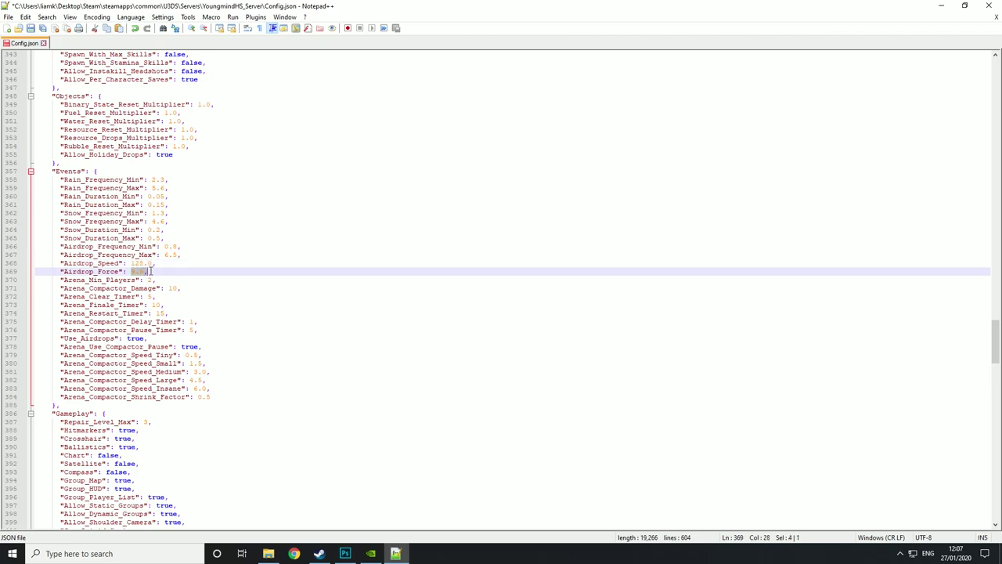
pyautogui.moveTo(142, 280); pyautogui.dragTo(154, 280)
pyautogui.click(180, 280)
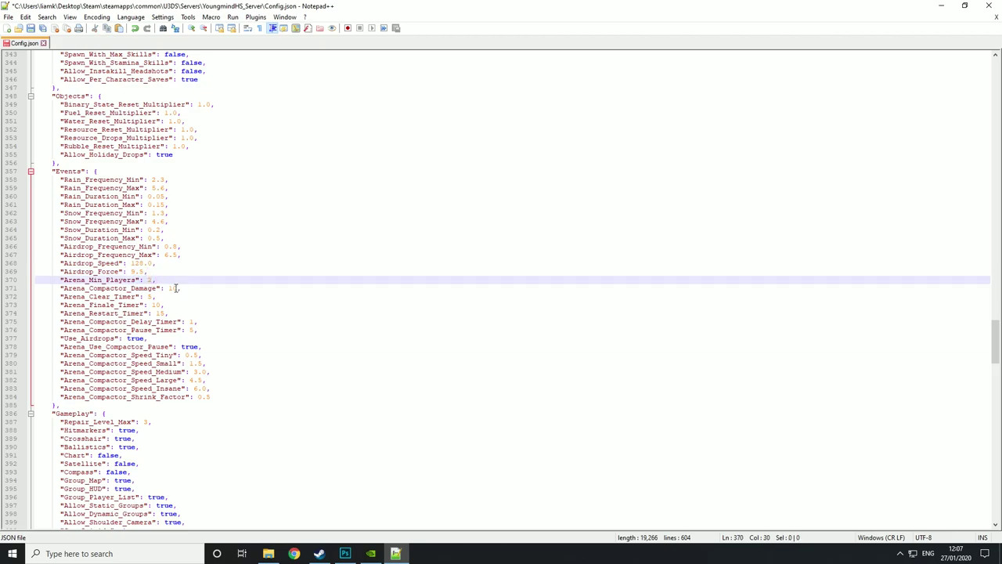
pyautogui.click(175, 288)
pyautogui.click(160, 296)
pyautogui.doubleClick(151, 296)
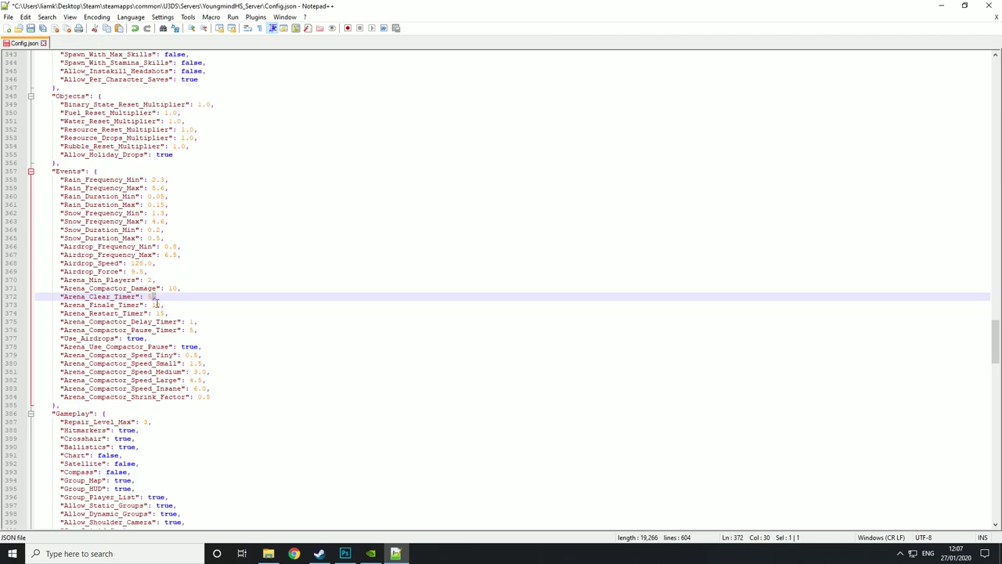
pyautogui.click(157, 313)
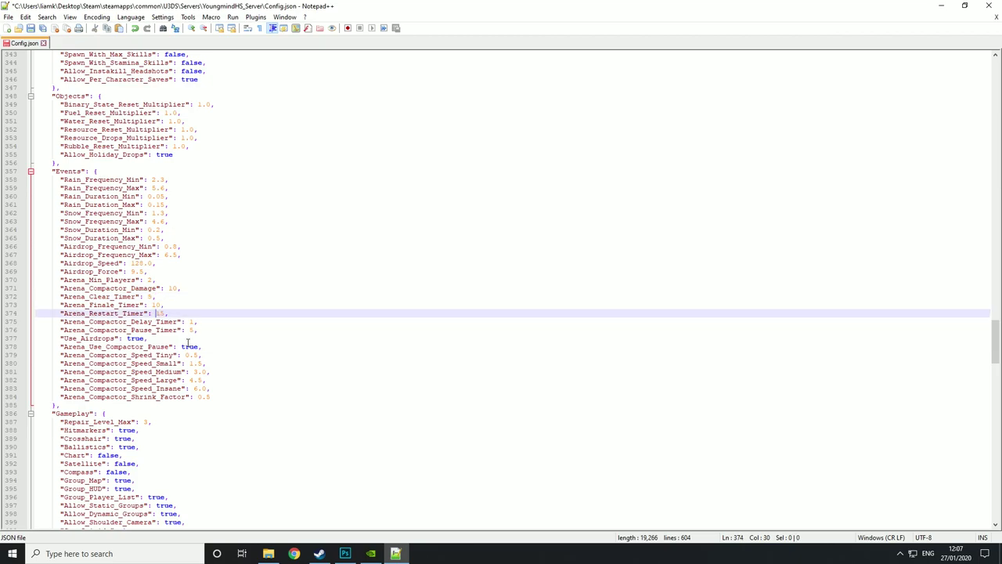
pyautogui.click(193, 322)
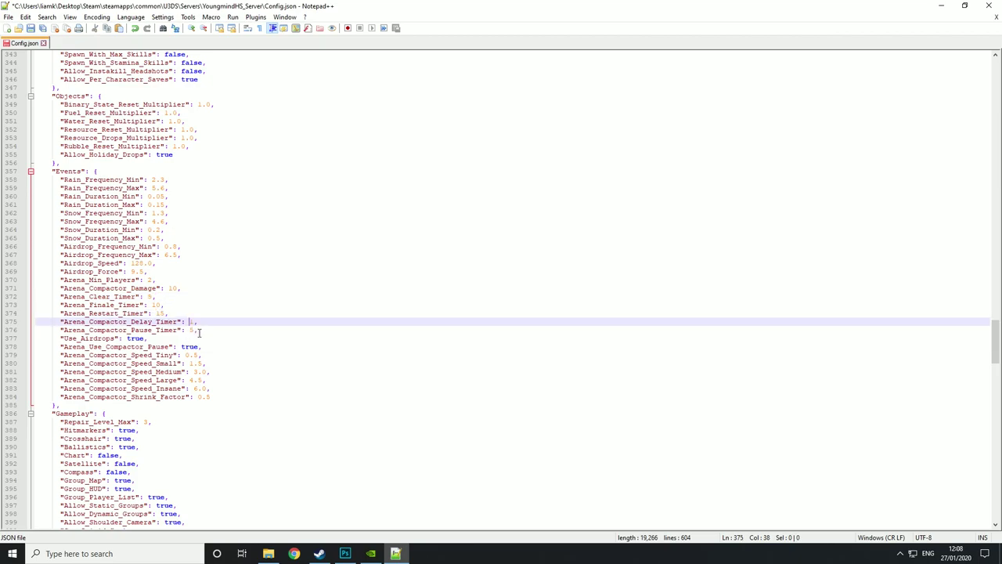
pyautogui.doubleClick(193, 330)
pyautogui.click(211, 340)
pyautogui.click(61, 338)
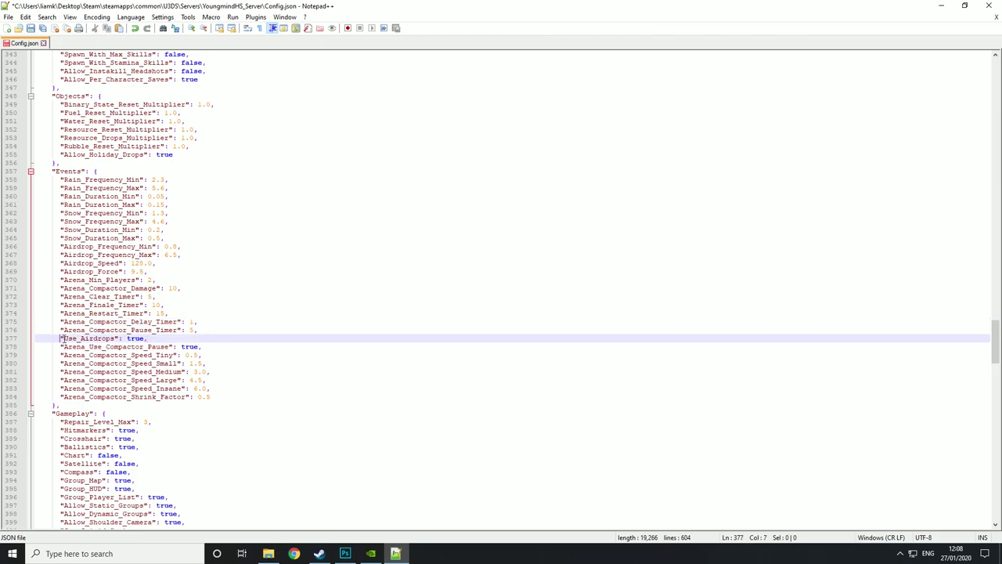
pyautogui.moveTo(61, 339); pyautogui.dragTo(200, 334)
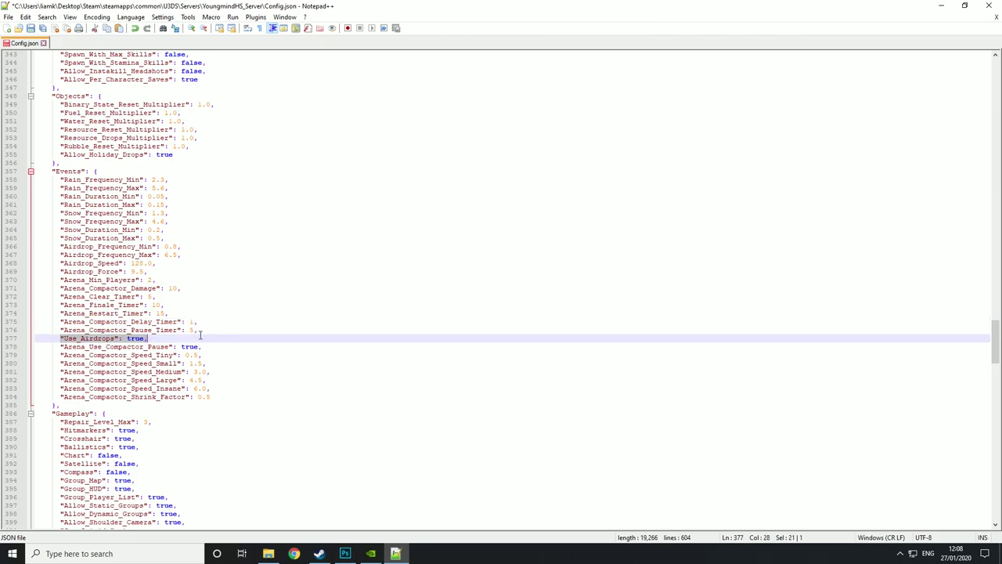
pyautogui.click(118, 338)
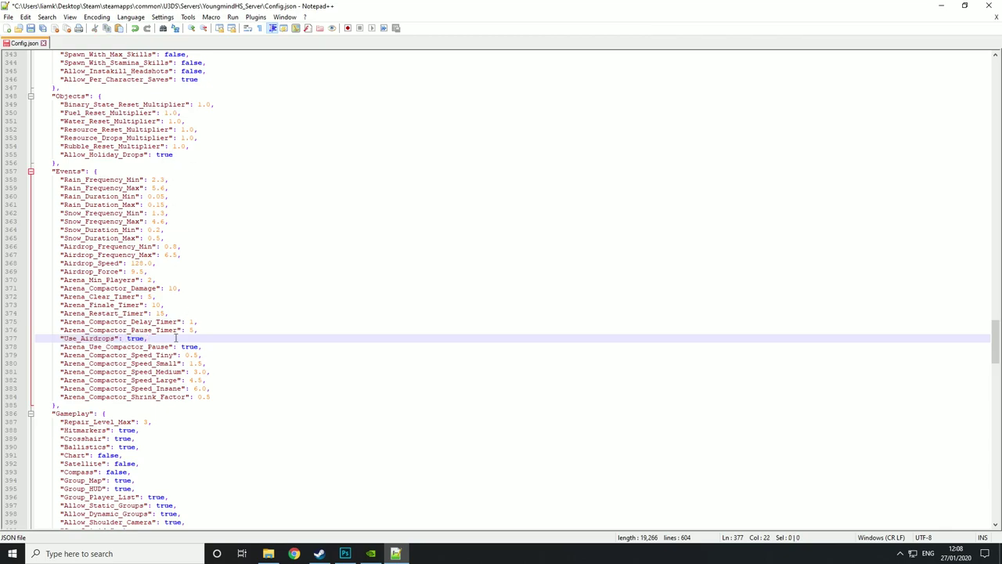
pyautogui.scroll(-1, 176, 338)
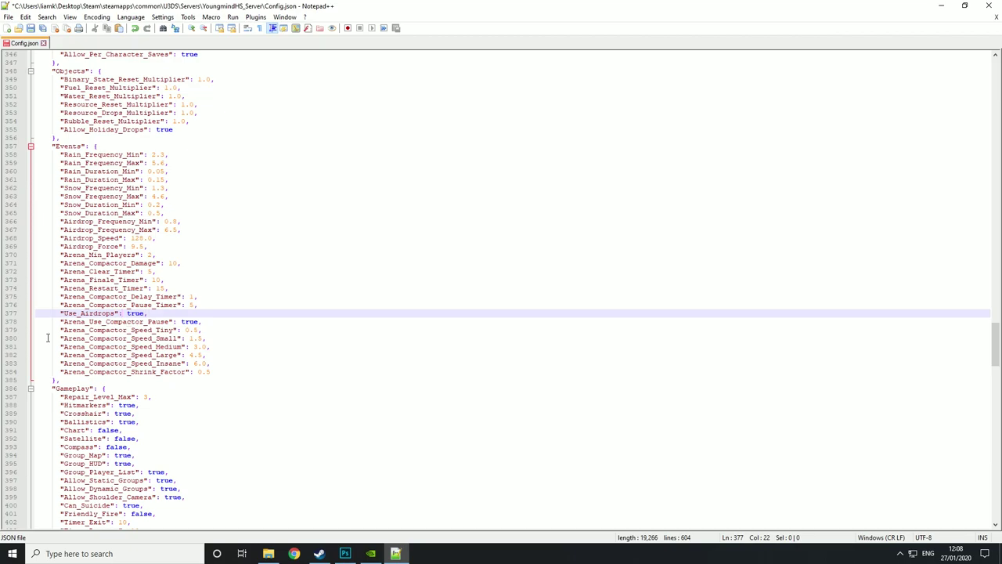
pyautogui.moveTo(63, 321); pyautogui.dragTo(193, 384)
pyautogui.click(208, 384)
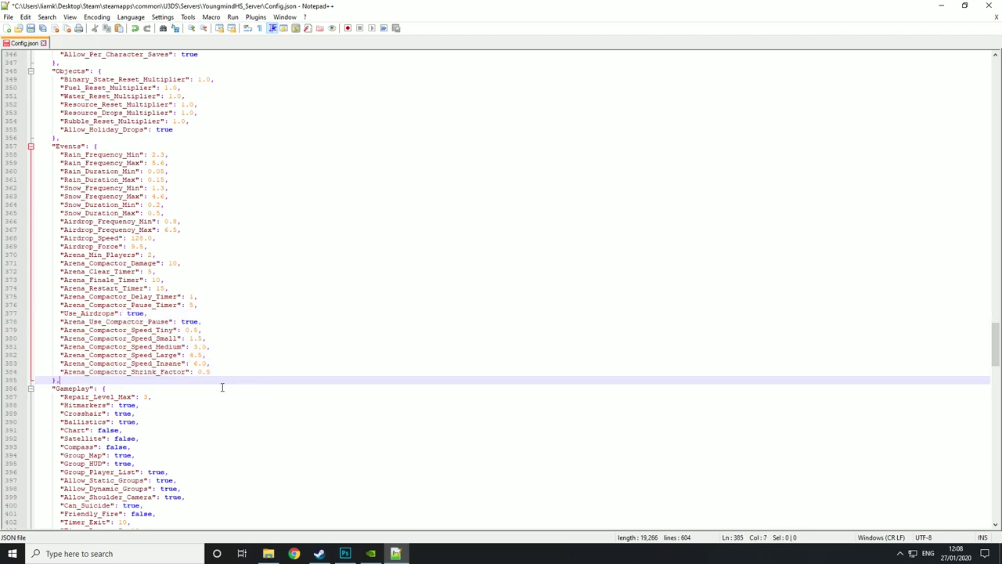
pyautogui.scroll(-5, 221, 387)
pyautogui.moveTo(71, 255); pyautogui.dragTo(17, 147)
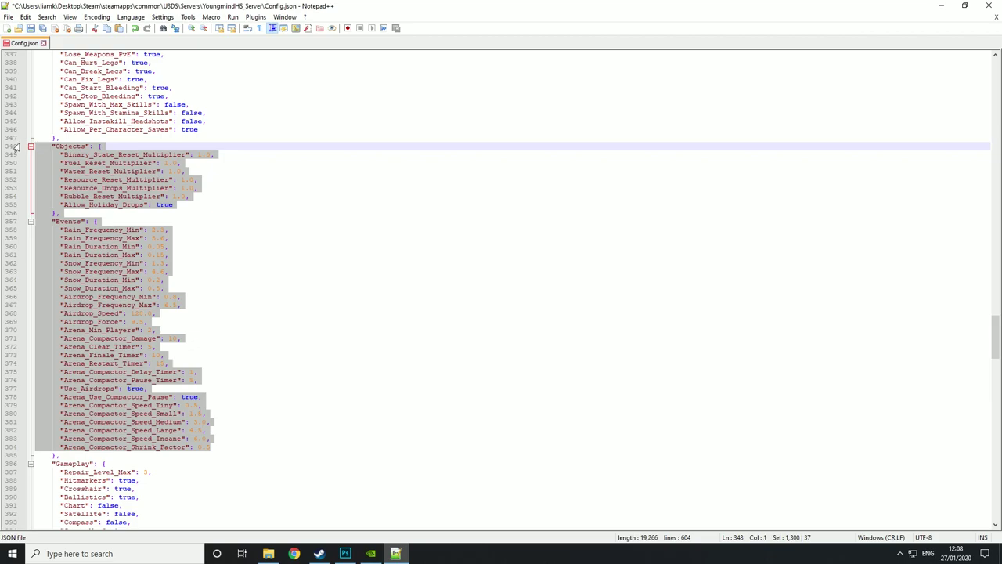
pyautogui.scroll(-12, 200, 243)
pyautogui.scroll(-1, 210, 231)
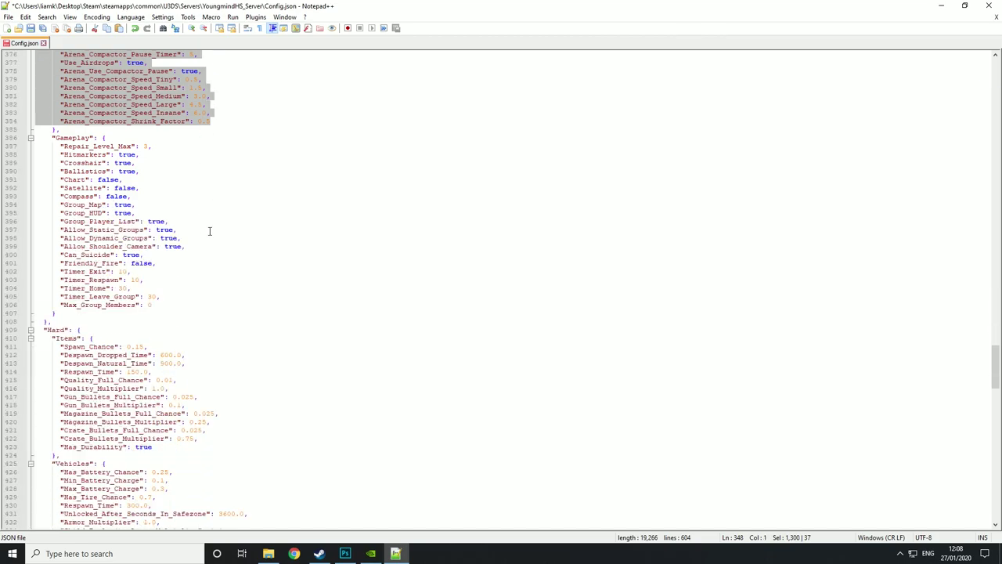
pyautogui.click(210, 217)
pyautogui.scroll(-1, 166, 183)
pyautogui.scroll(1, 166, 184)
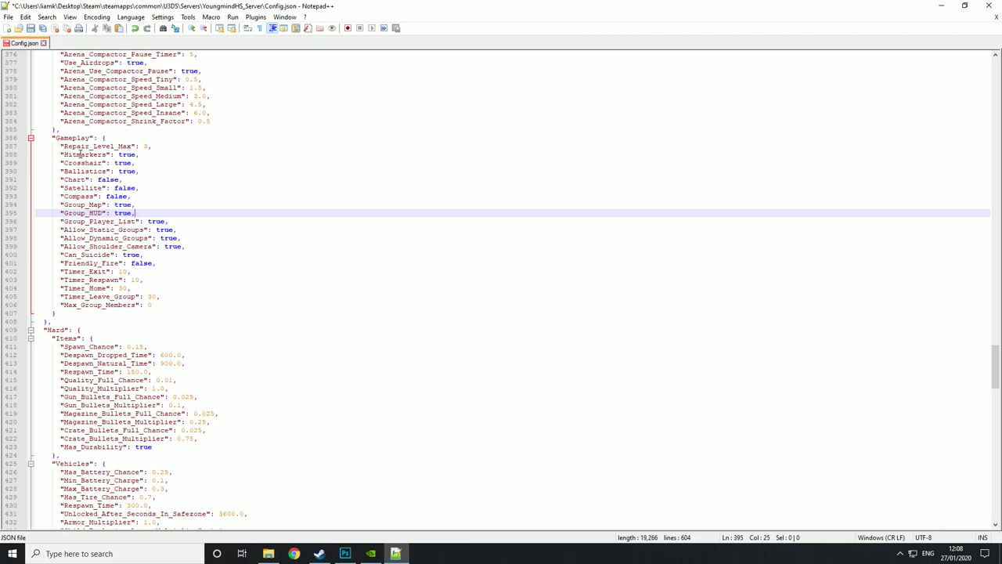
pyautogui.moveTo(80, 154); pyautogui.dragTo(104, 154)
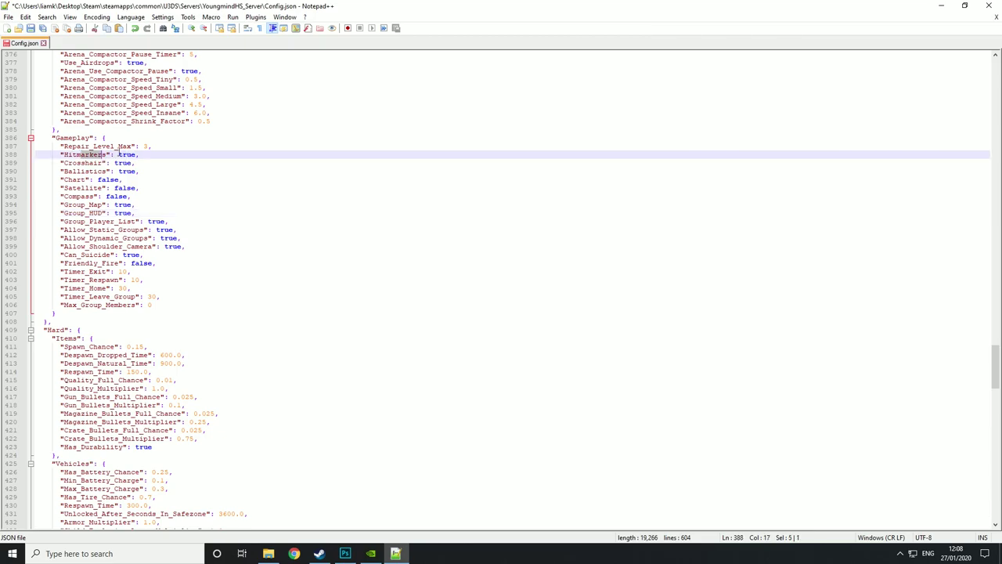
pyautogui.click(74, 162)
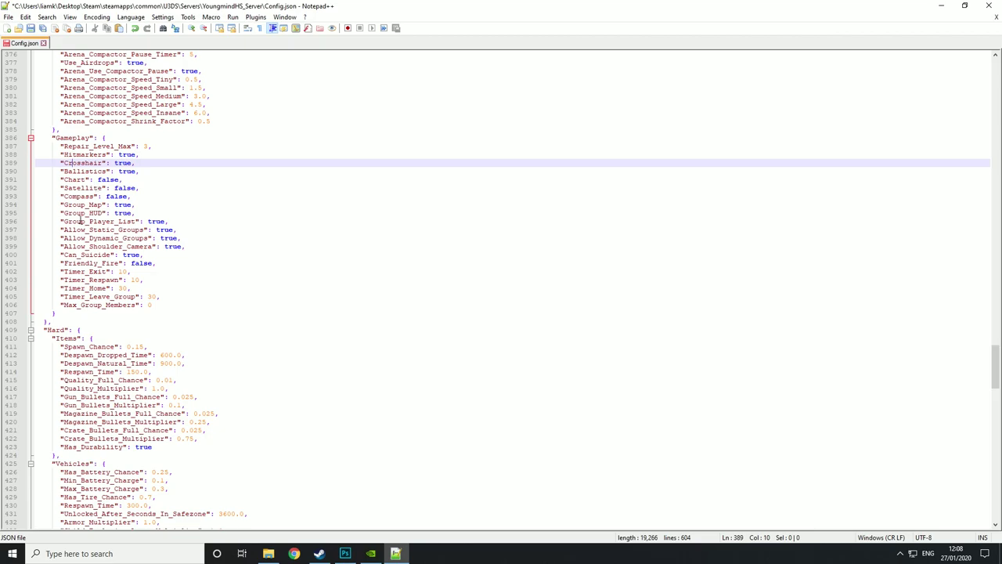
pyautogui.moveTo(66, 204)
pyautogui.mouseDown()
pyautogui.moveTo(81, 206)
pyautogui.moveTo(76, 213)
pyautogui.mouseUp()
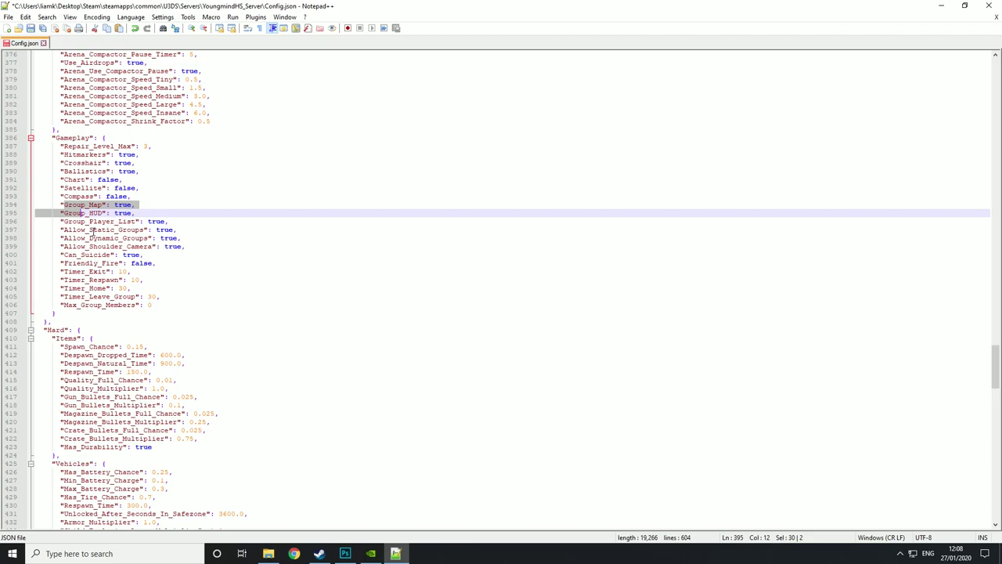
pyautogui.click(66, 213)
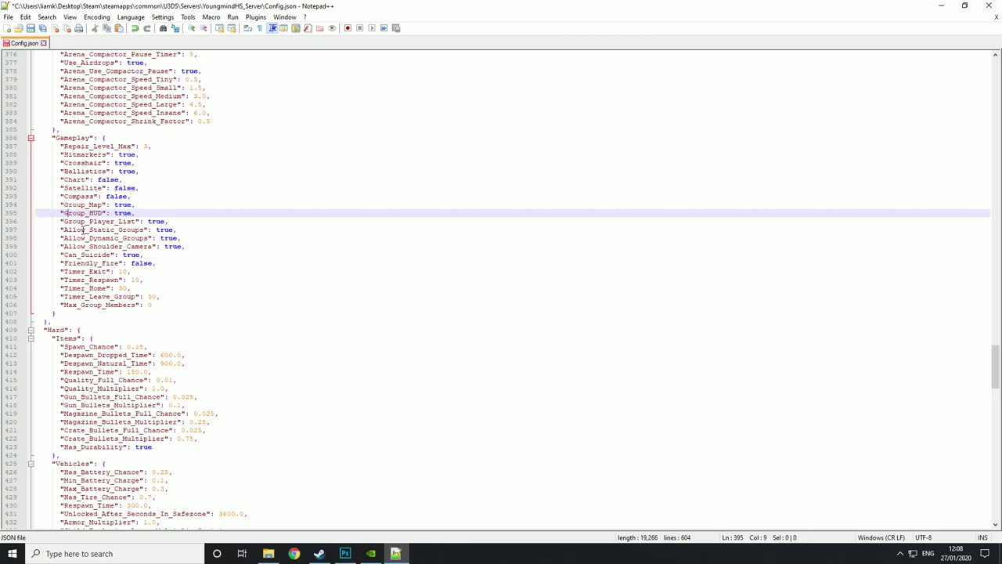
pyautogui.click(83, 231)
pyautogui.click(89, 238)
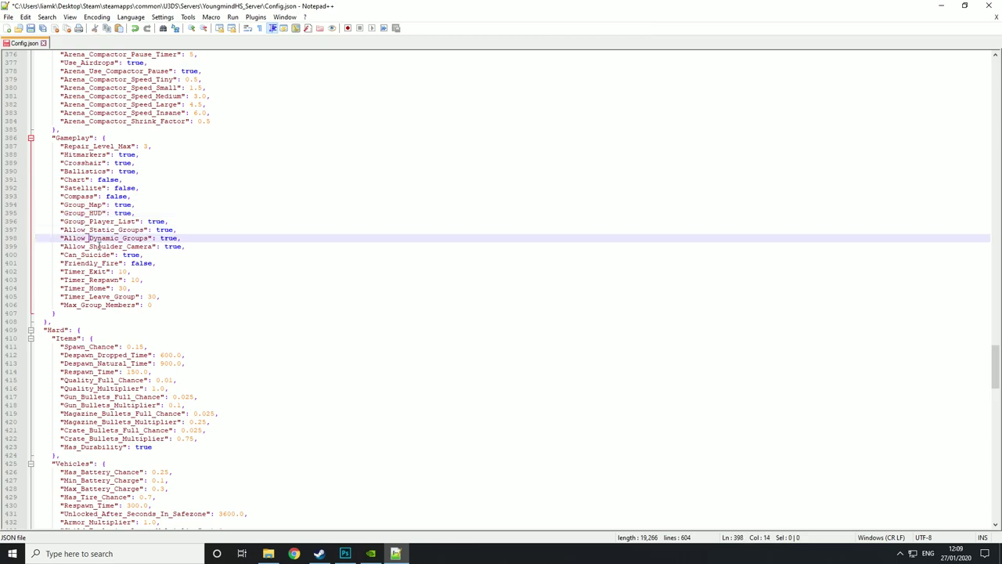
pyautogui.moveTo(190, 255); pyautogui.dragTo(53, 213)
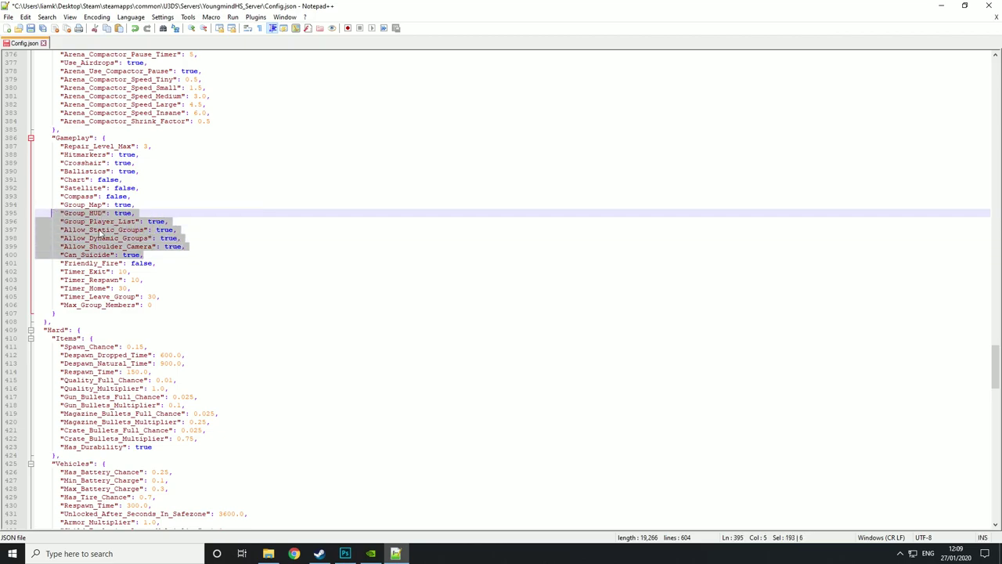
pyautogui.click(194, 262)
pyautogui.scroll(-4, 190, 227)
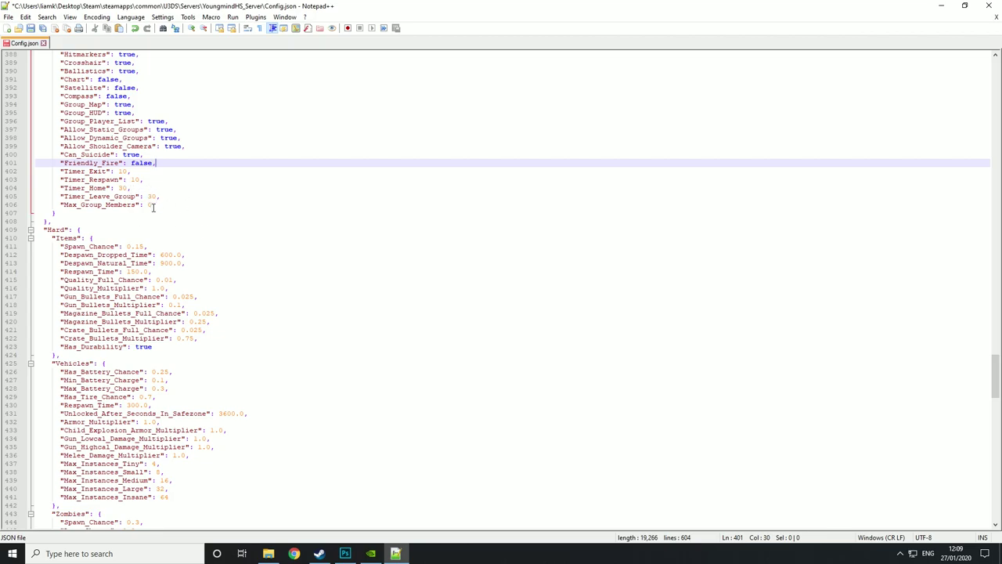
# - Scroll back up through Config.json from Max_Group_Members to review the server settings
pyautogui.click(142, 209)
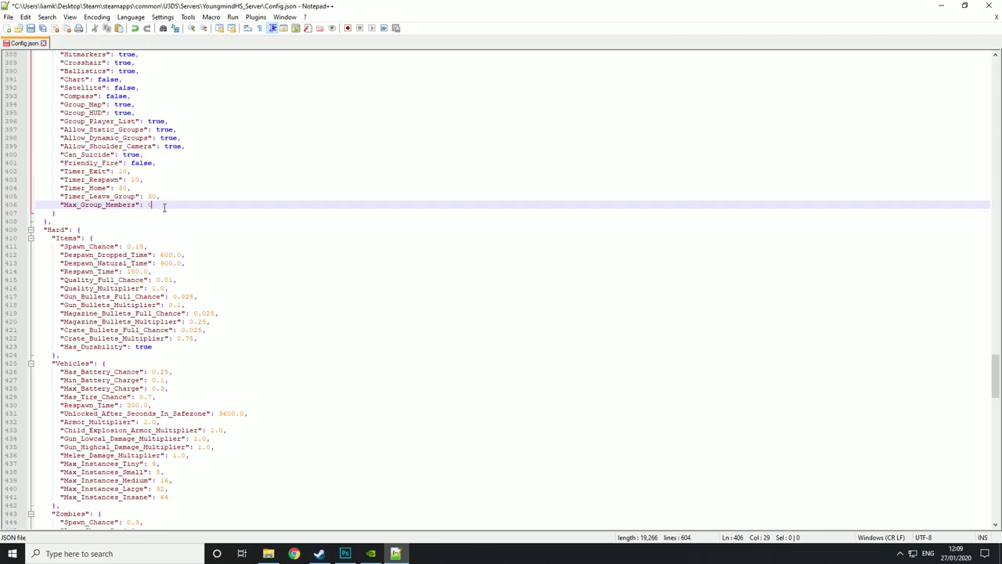
pyautogui.scroll(-1, 275, 164)
pyautogui.scroll(5, 274, 165)
pyautogui.scroll(20, 274, 166)
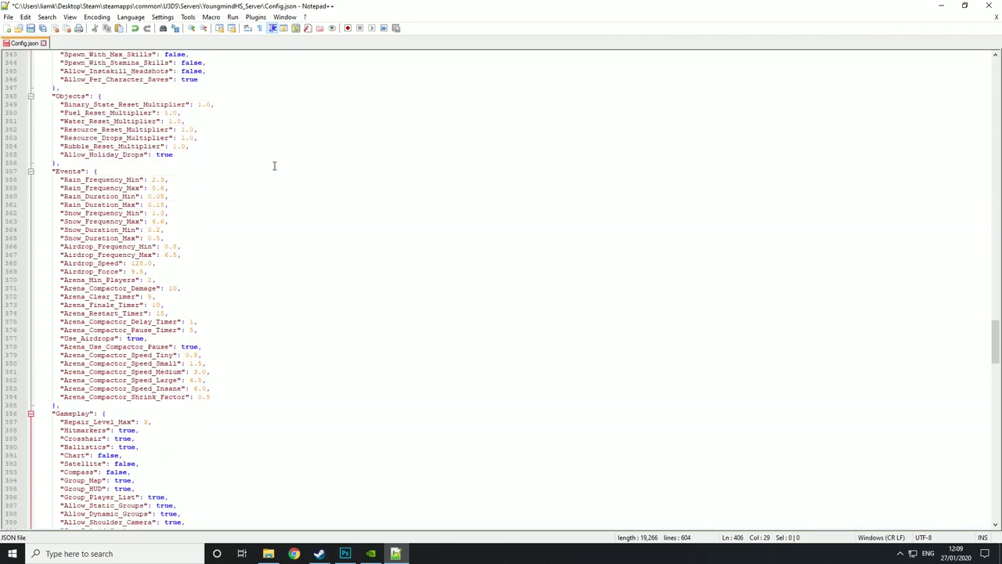
pyautogui.scroll(20, 274, 165)
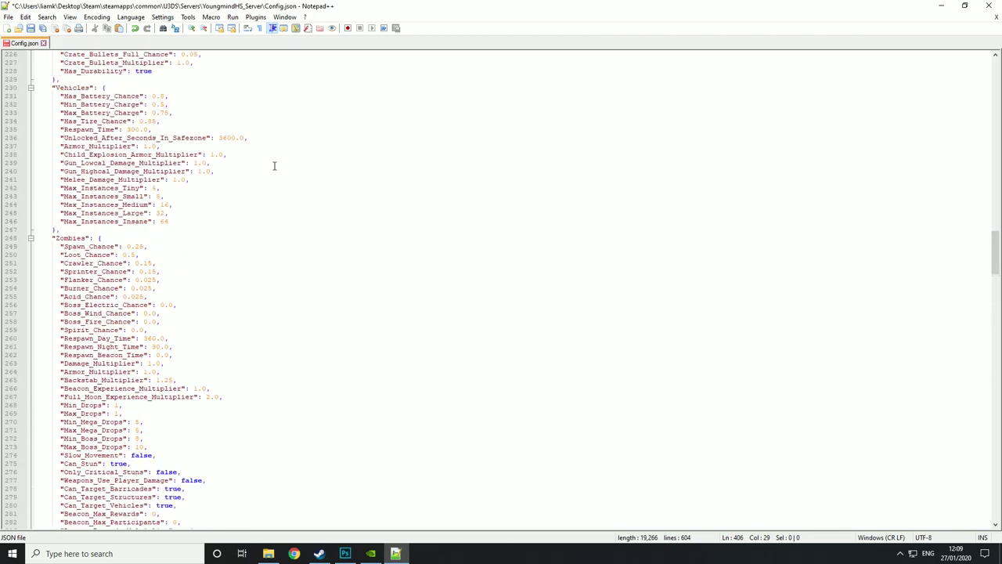
pyautogui.scroll(20, 274, 165)
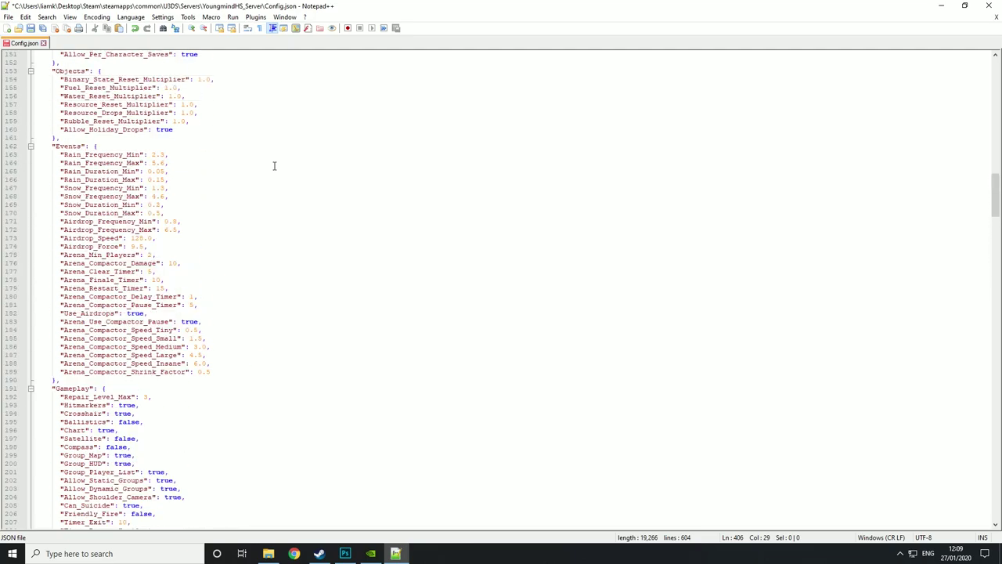
pyautogui.scroll(20, 274, 165)
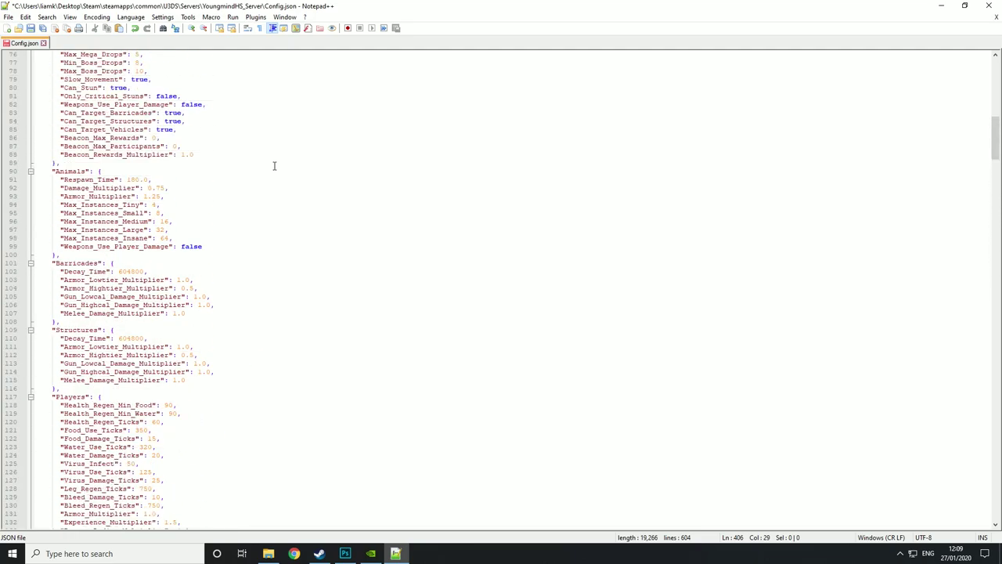
pyautogui.scroll(2, 274, 165)
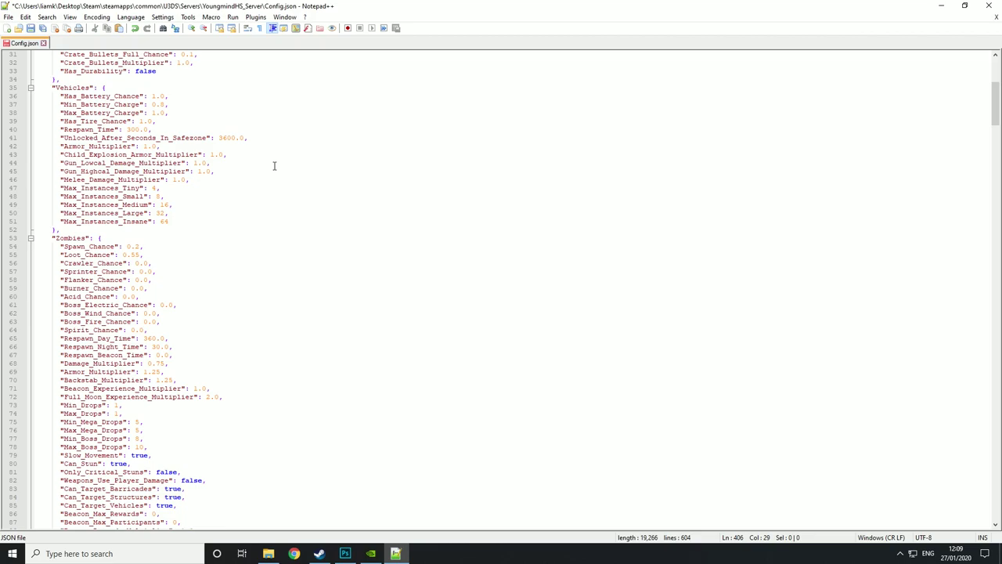
pyautogui.scroll(14, 274, 166)
pyautogui.scroll(-14, 154, 256)
pyautogui.scroll(-20, 242, 245)
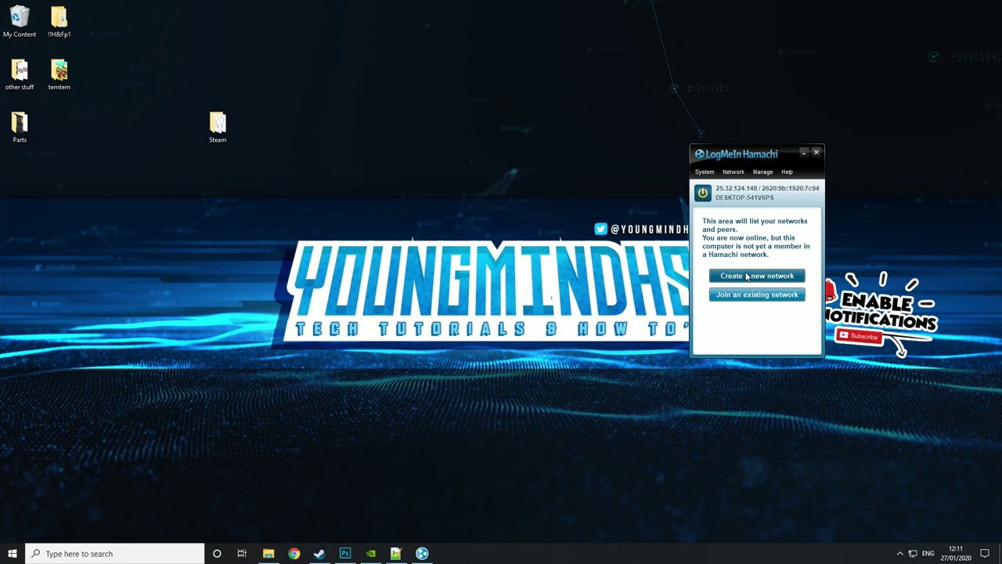
# - Create the Hamachi network 'YoungmindHSServer' with a network password entered and confirmed
pyautogui.click(747, 276)
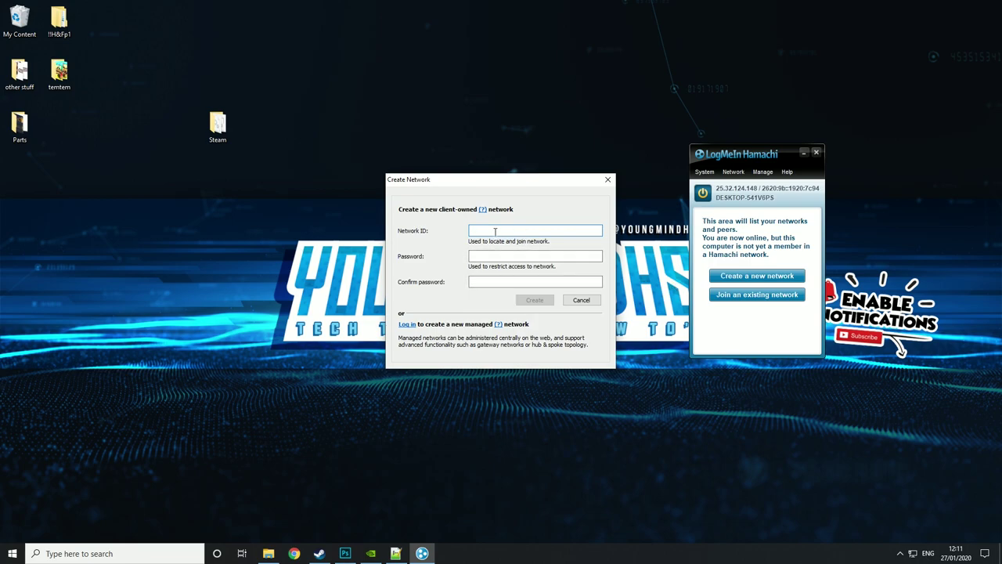
pyautogui.write('Youngmind')
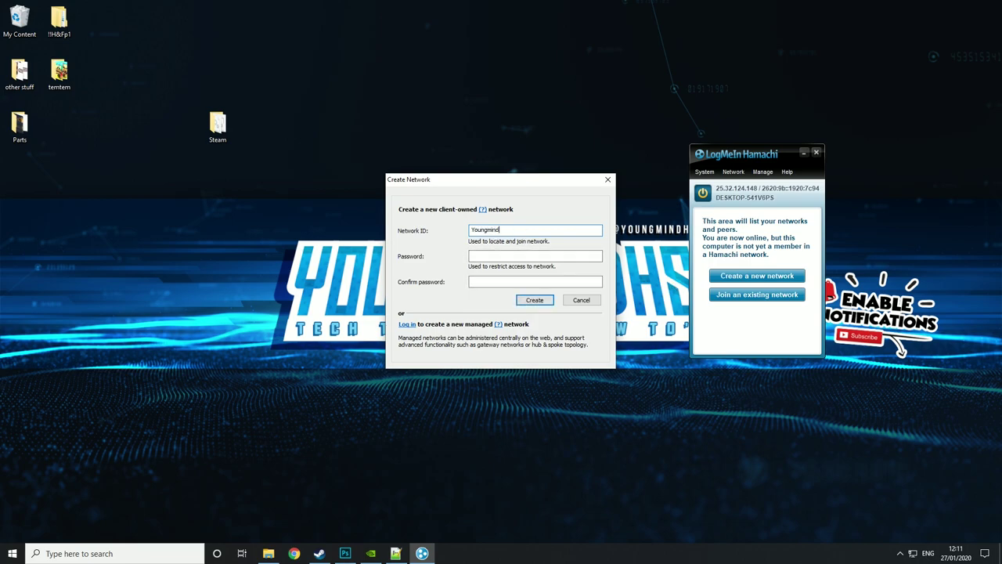
pyautogui.write('HSServer')
pyautogui.click(492, 255)
pyautogui.write('1234')
pyautogui.press('Tab')
pyautogui.write('1234')
pyautogui.click(529, 300)
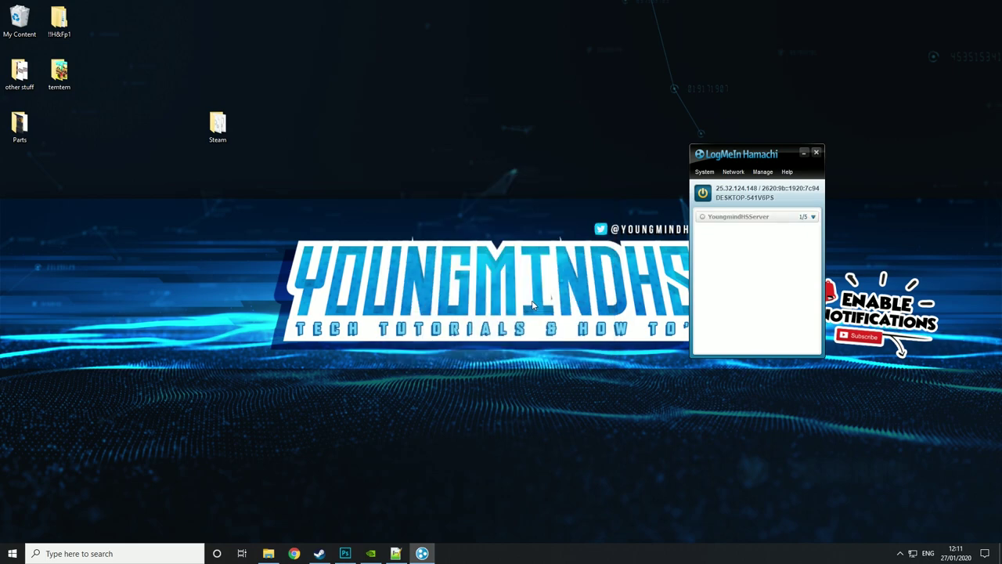
pyautogui.rightClick(725, 220)
pyautogui.click(721, 239)
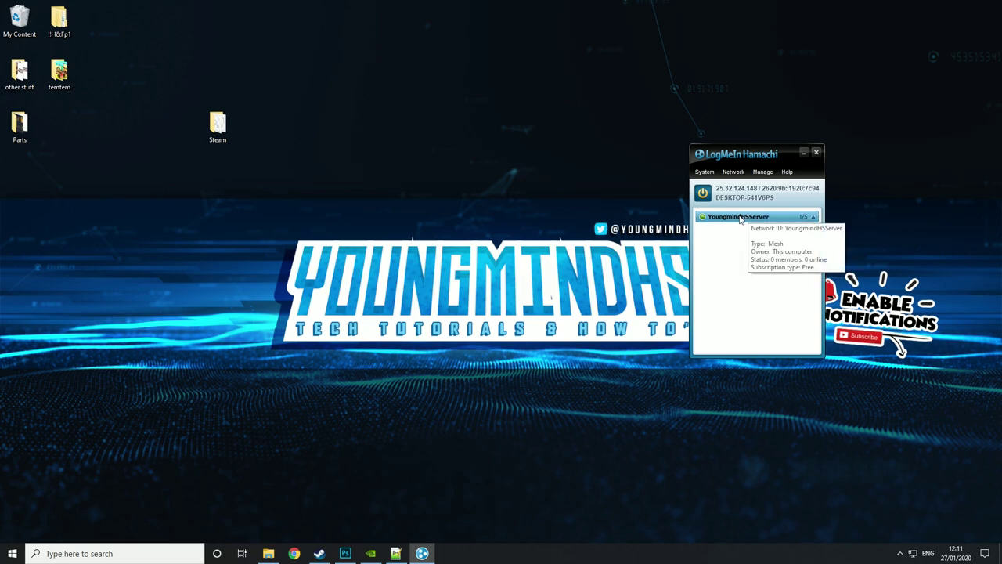
pyautogui.click(705, 171)
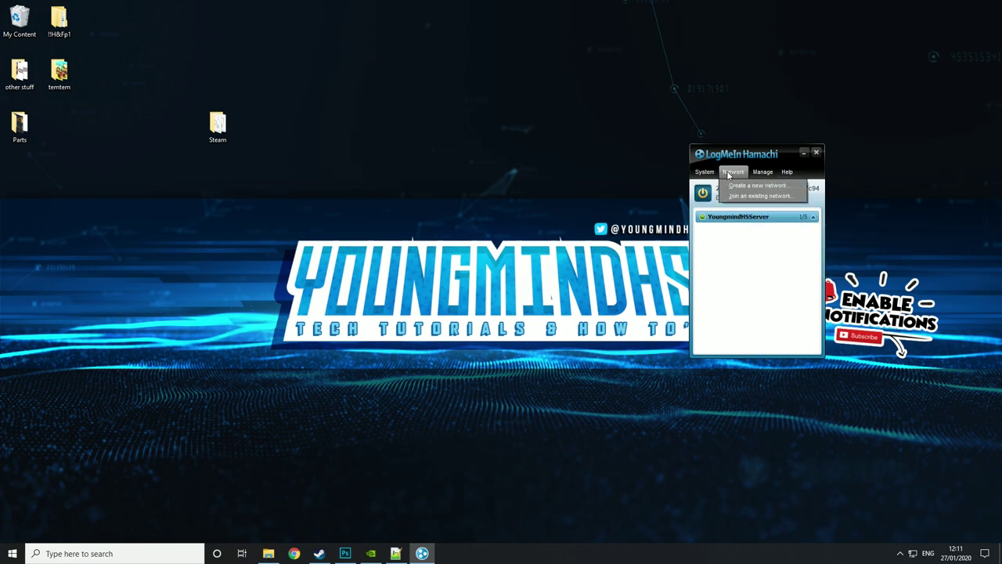
pyautogui.click(738, 196)
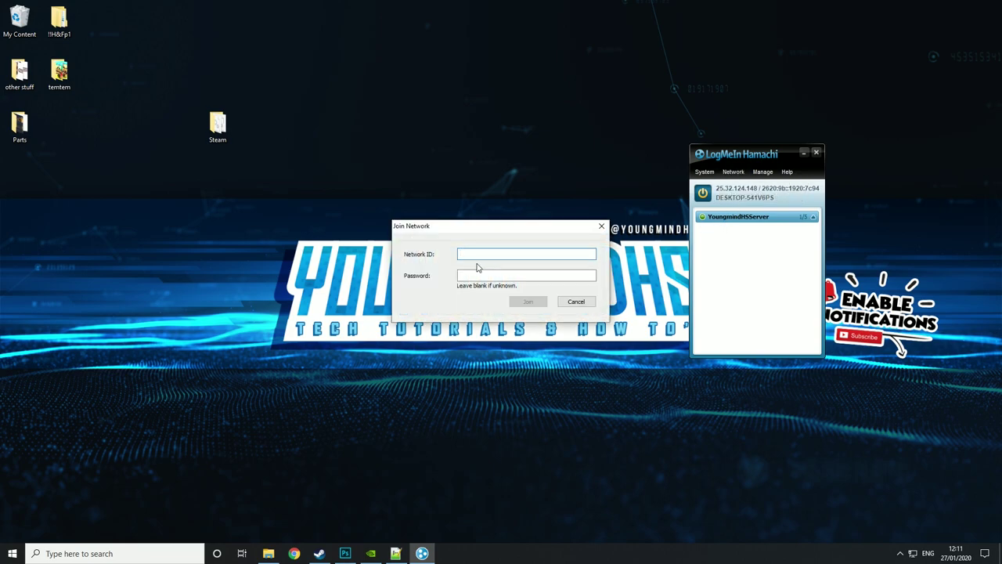
pyautogui.write('Youngmind')
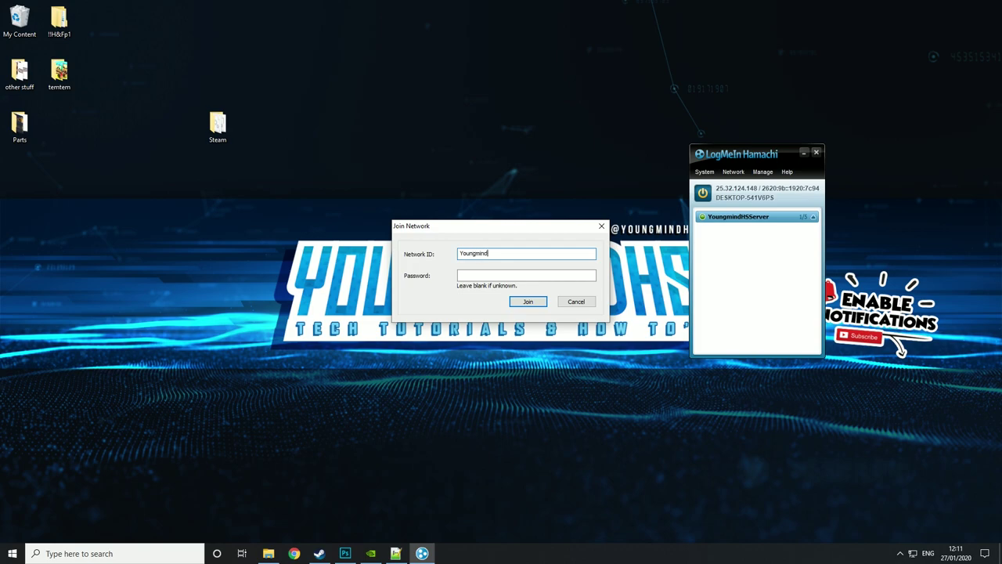
pyautogui.write('HSServer')
pyautogui.click(503, 276)
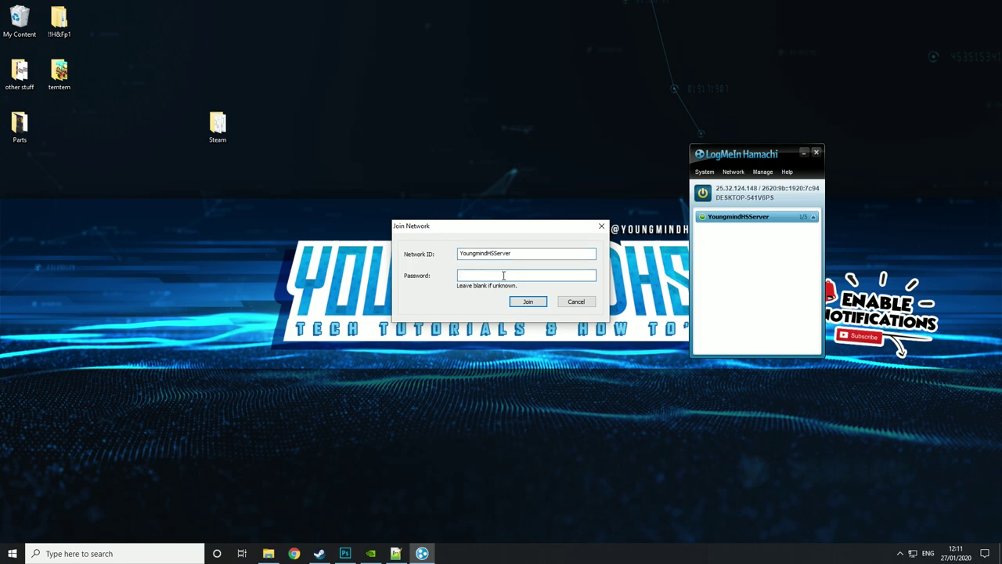
pyautogui.write('****')
pyautogui.click(522, 304)
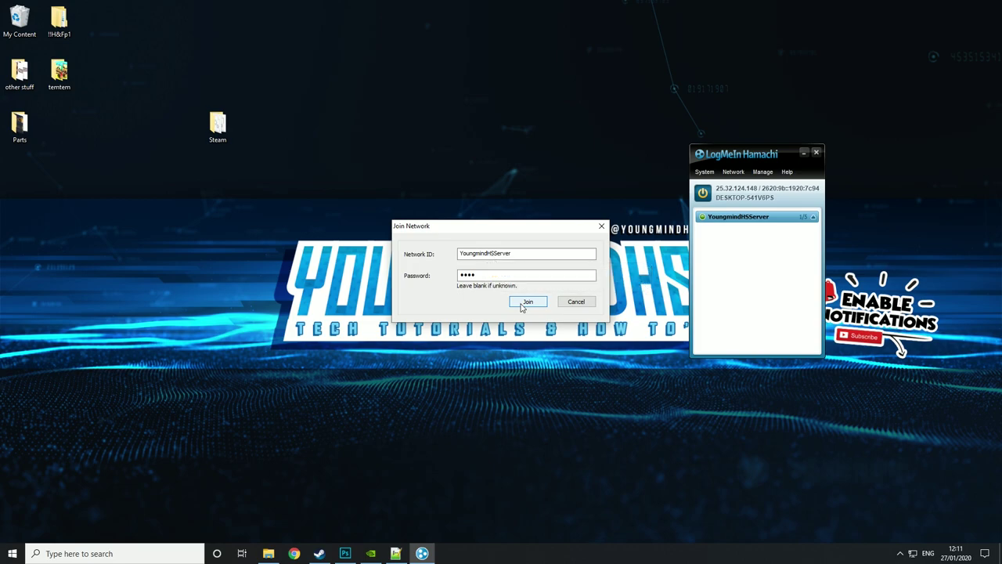
pyautogui.click(567, 304)
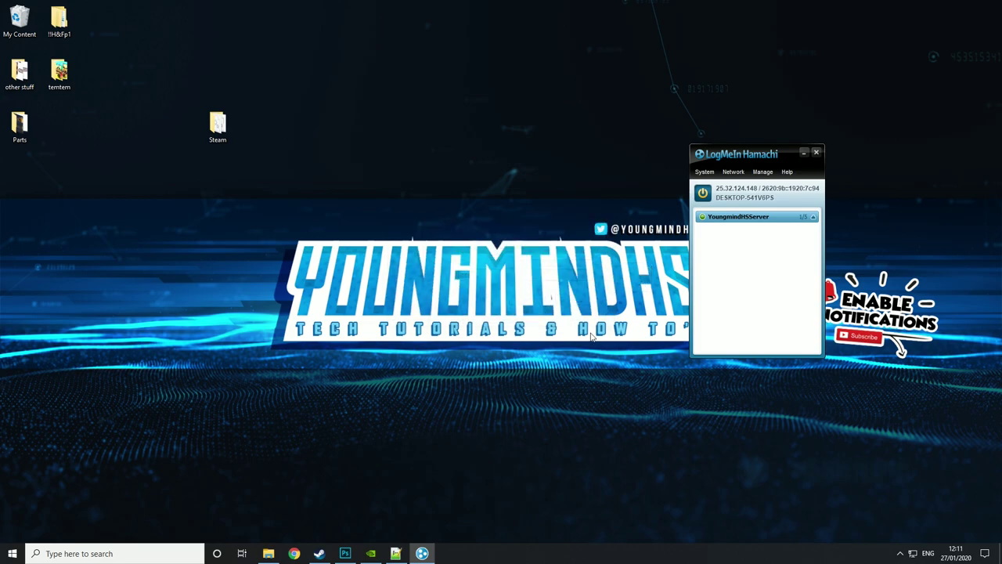
# - Copy this computer's Hamachi IPv4 address from its address line's context menu
pyautogui.rightClick(726, 191)
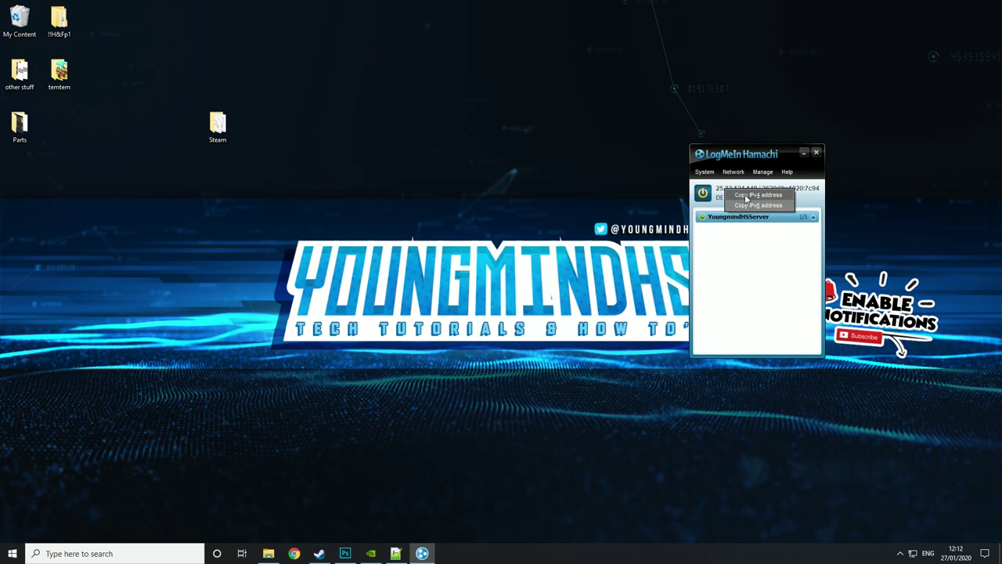
pyautogui.click(737, 281)
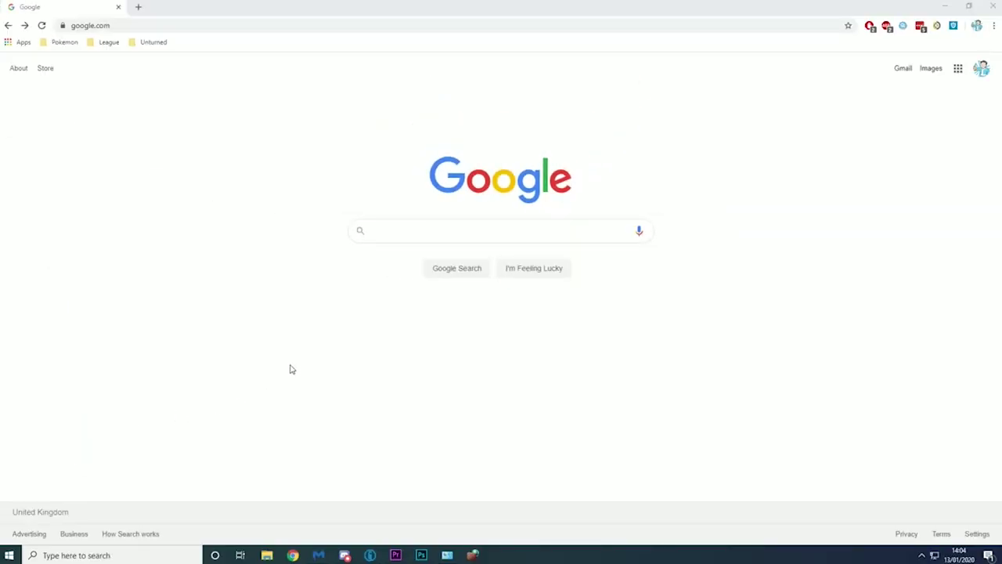
# - Launch Command Prompt from Windows search and run ipconfig
pyautogui.click(130, 535)
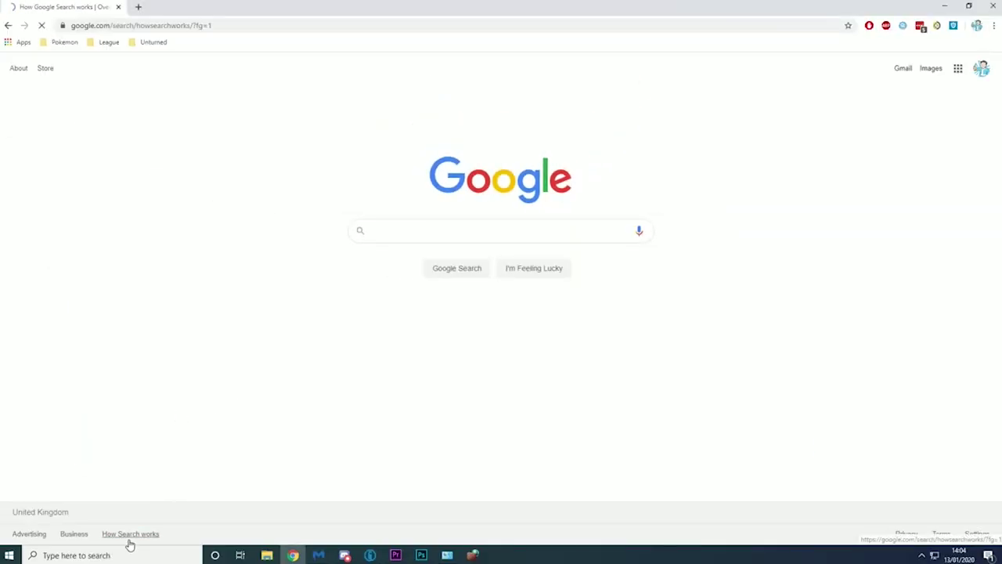
pyautogui.click(8, 25)
pyautogui.click(78, 555)
pyautogui.write('dmd')
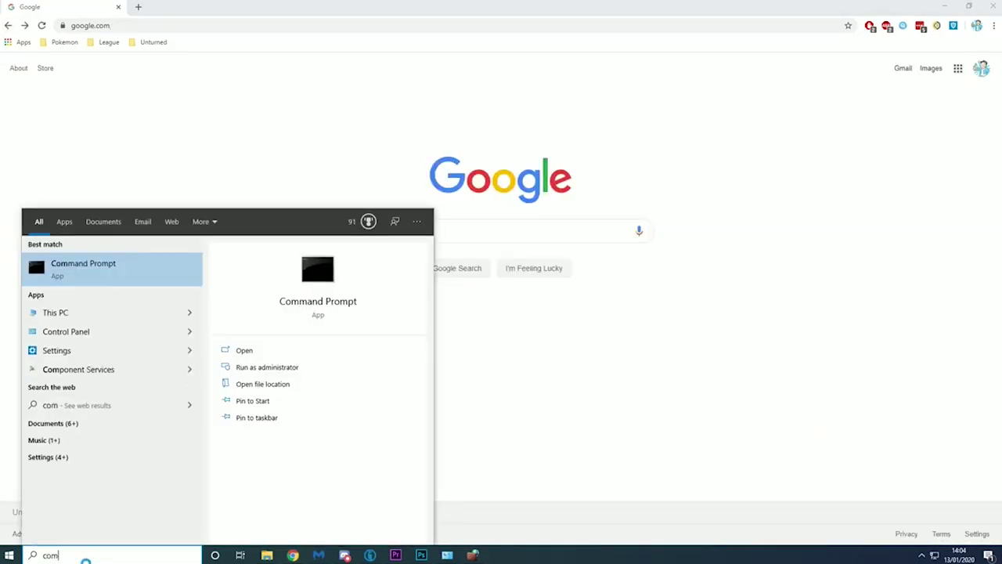
pyautogui.press('Return')
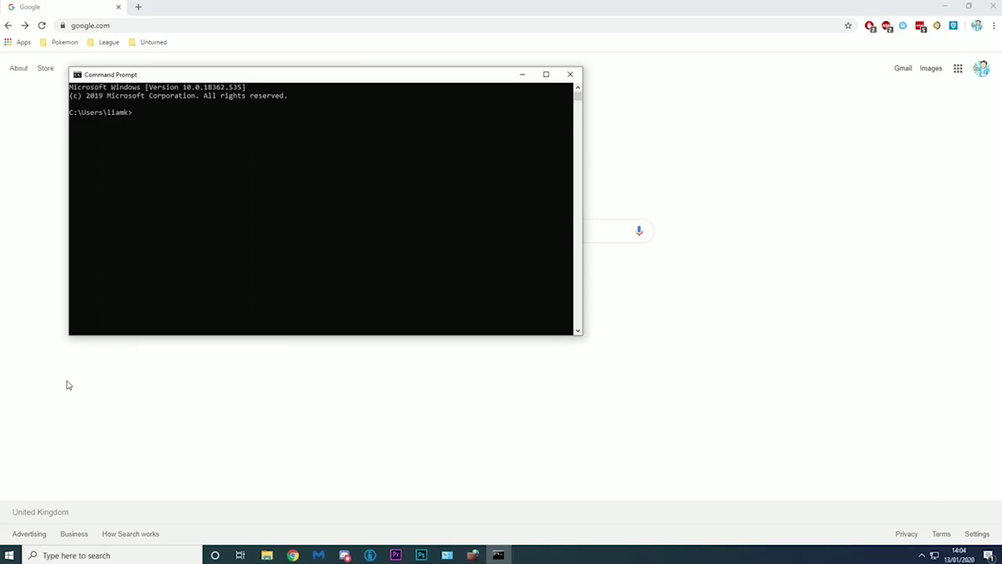
pyautogui.write('ipconfig')
pyautogui.press('Return')
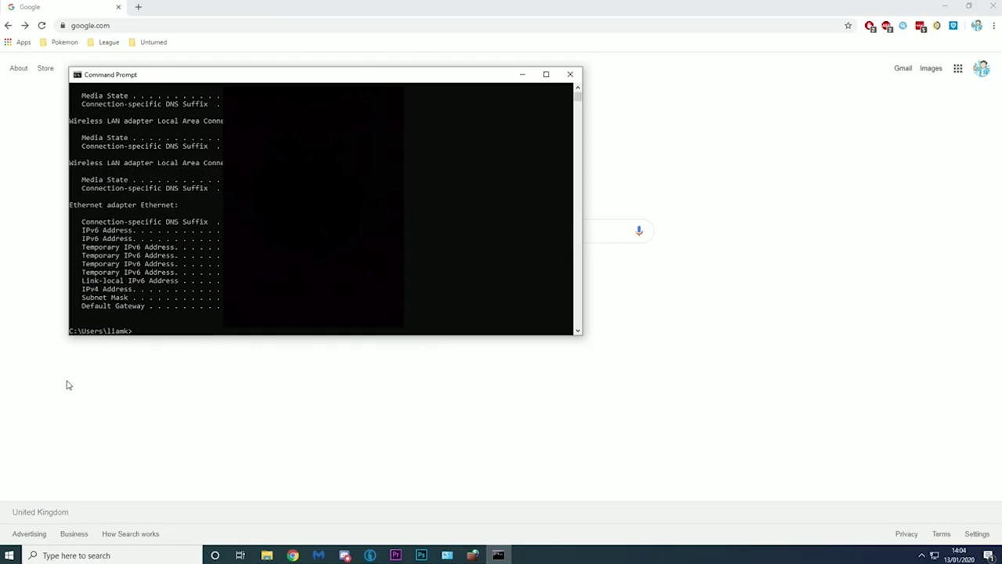
# - Copy the Default Gateway address from the ipconfig output
pyautogui.click(227, 331)
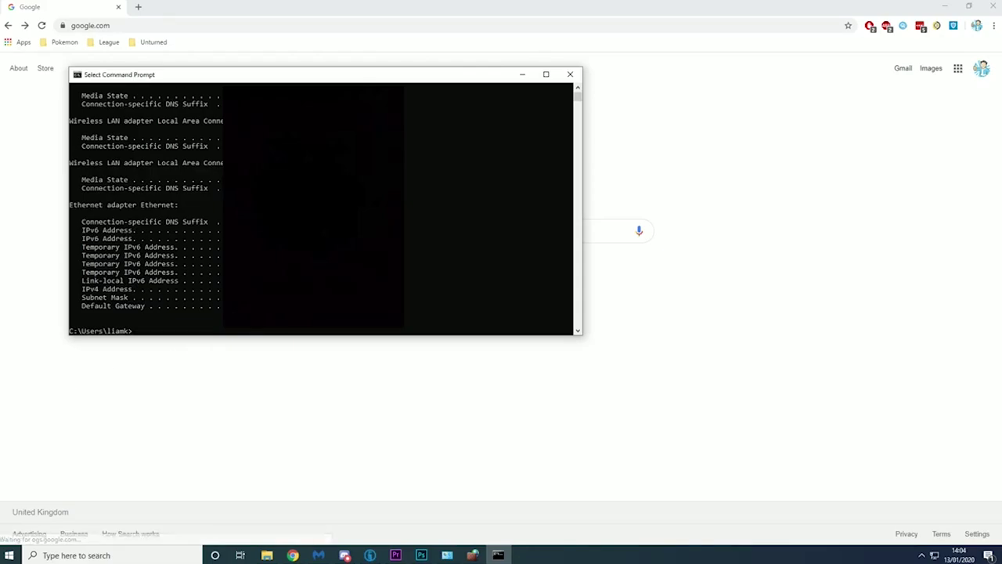
pyautogui.press('Escape')
pyautogui.click(133, 25)
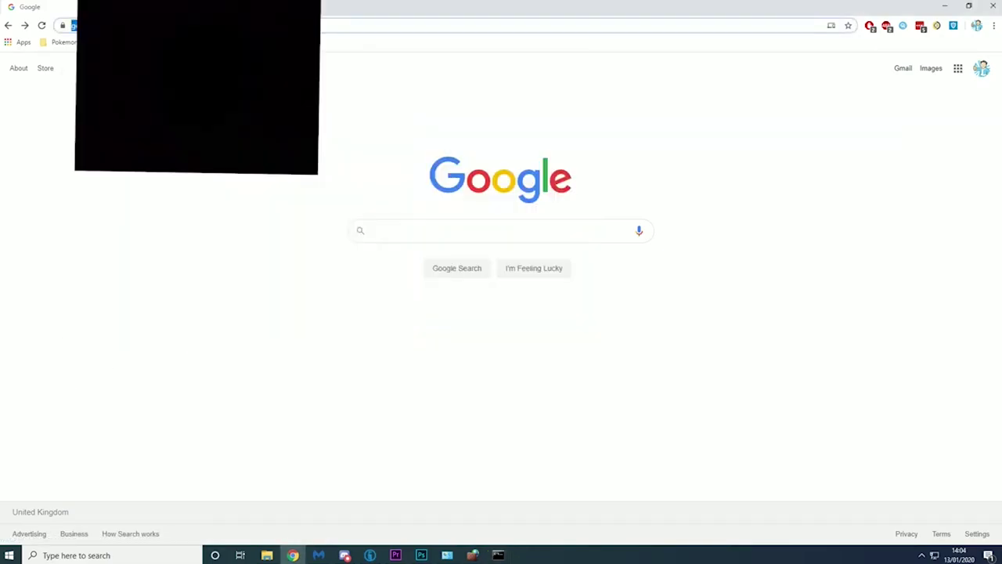
# - Go to the router admin at 192.168.0.1 and reach the Security Services page
pyautogui.write('192.168.0.1')
pyautogui.press('Return')
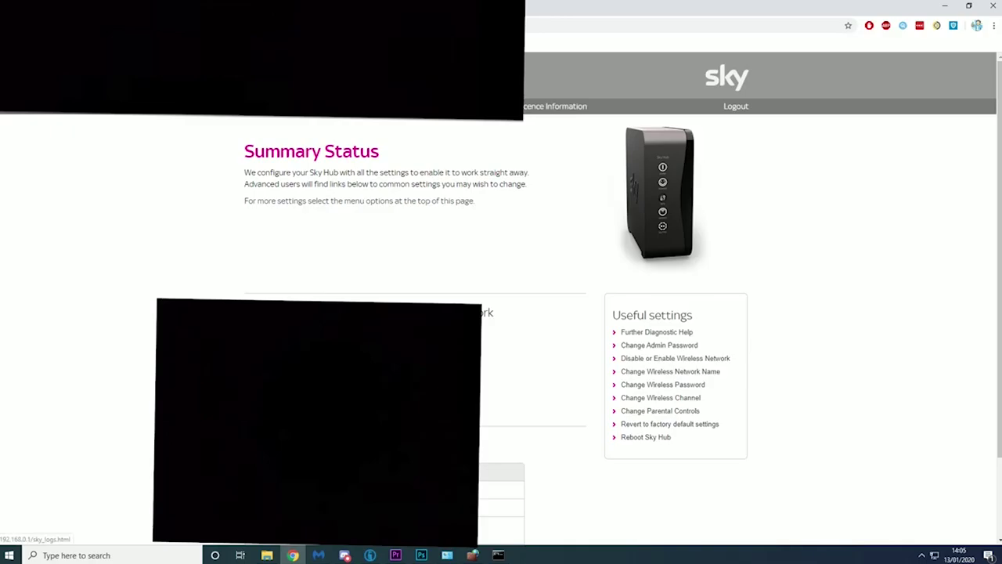
pyautogui.click(329, 106)
pyautogui.click(401, 135)
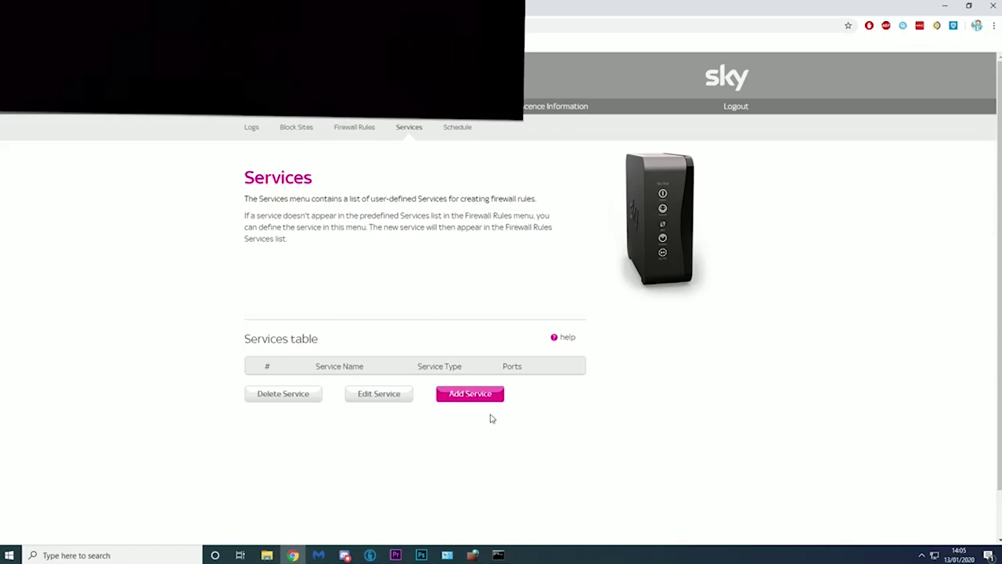
# - Save a TCP/UDP service named Unturned with start and finish port 27015
pyautogui.click(470, 394)
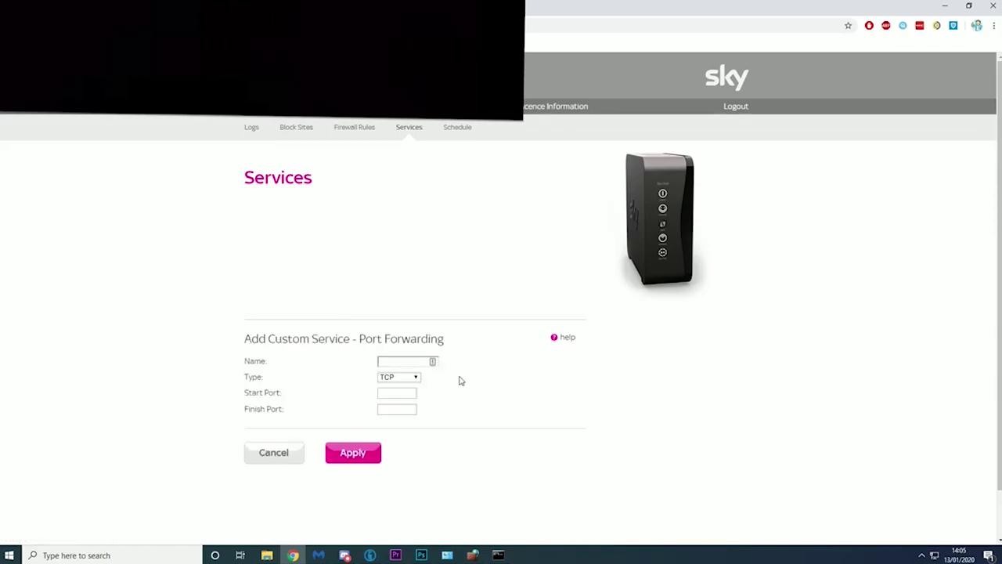
pyautogui.click(397, 361)
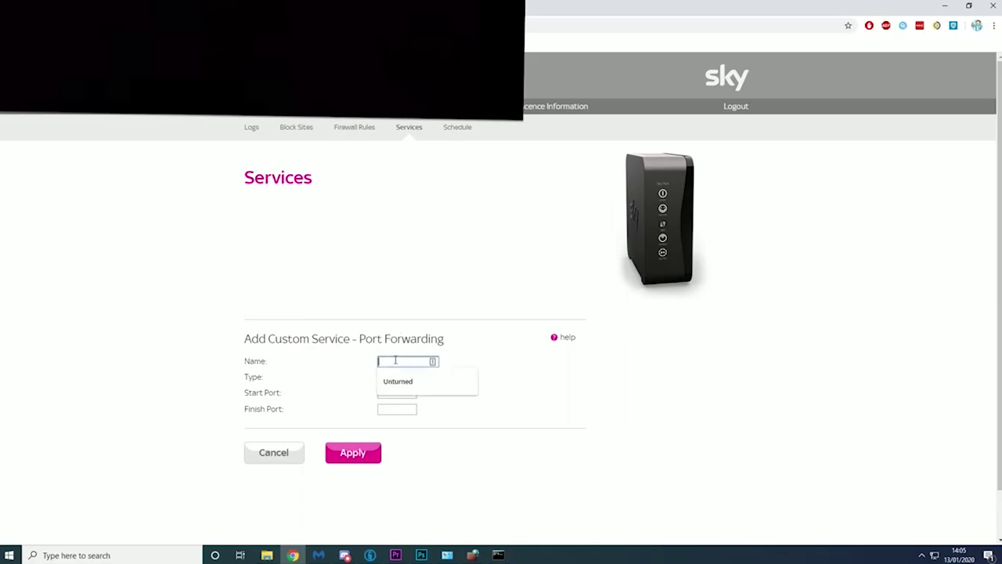
pyautogui.click(398, 381)
pyautogui.click(399, 377)
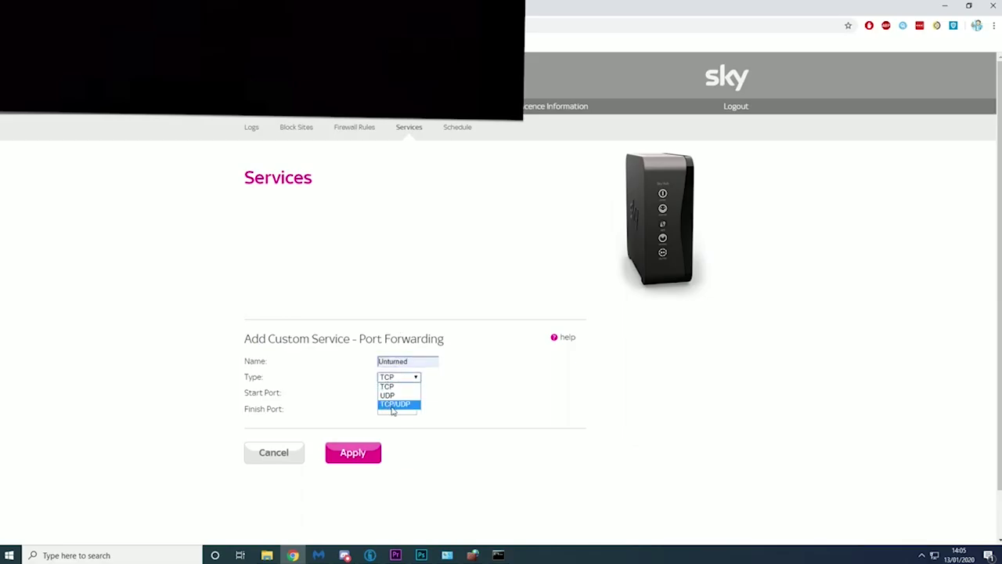
pyautogui.click(393, 405)
pyautogui.click(399, 393)
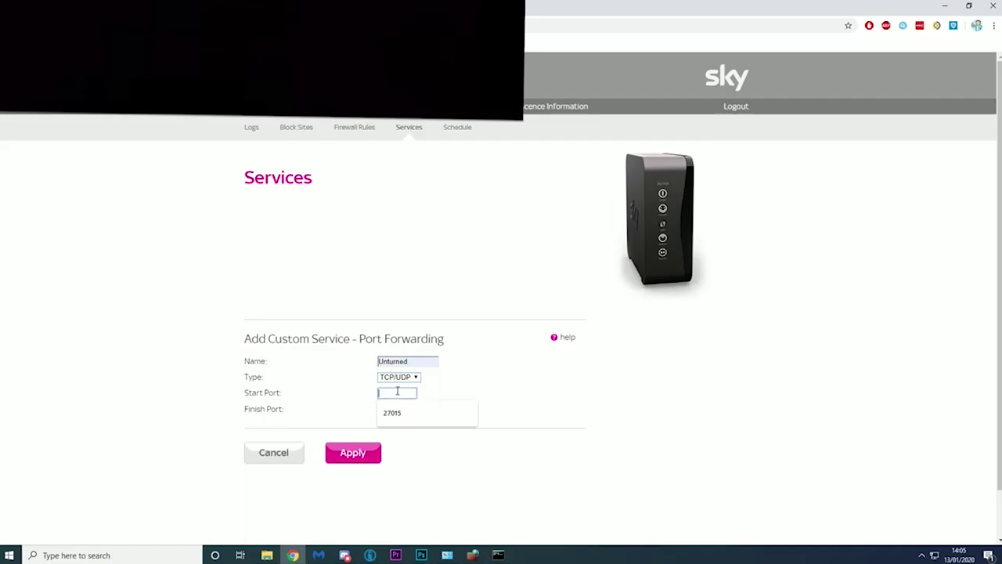
pyautogui.click(391, 412)
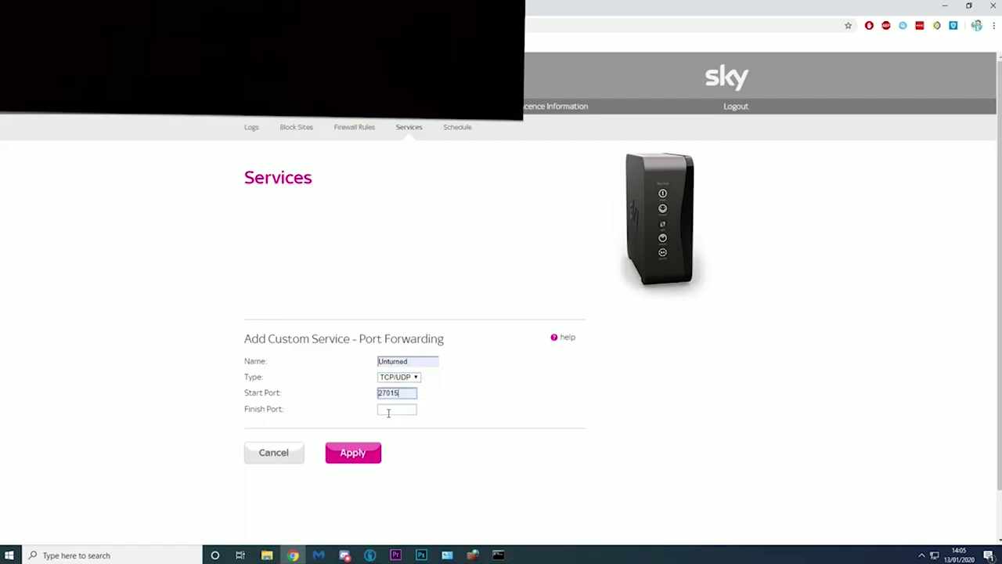
pyautogui.click(397, 410)
pyautogui.click(399, 428)
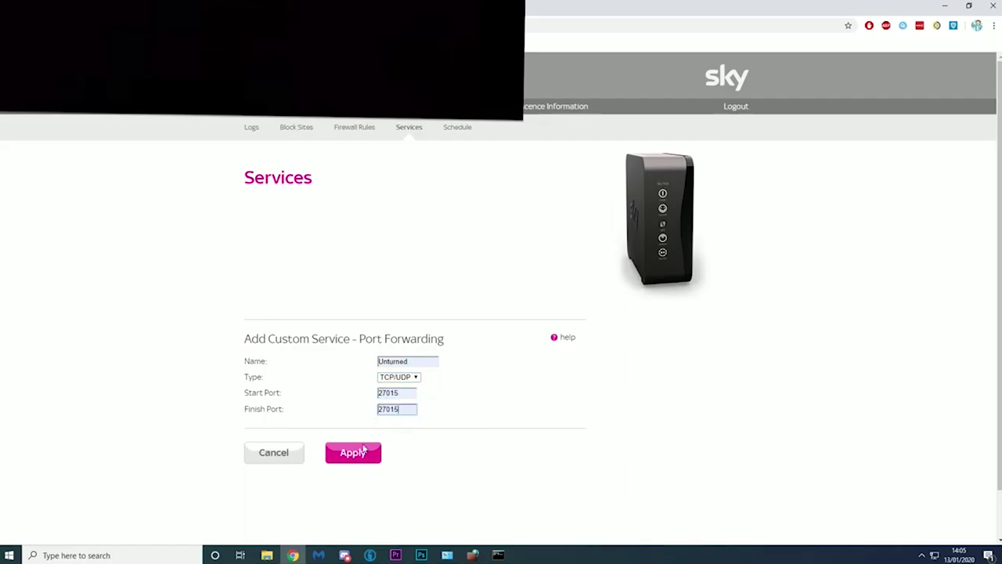
pyautogui.click(344, 459)
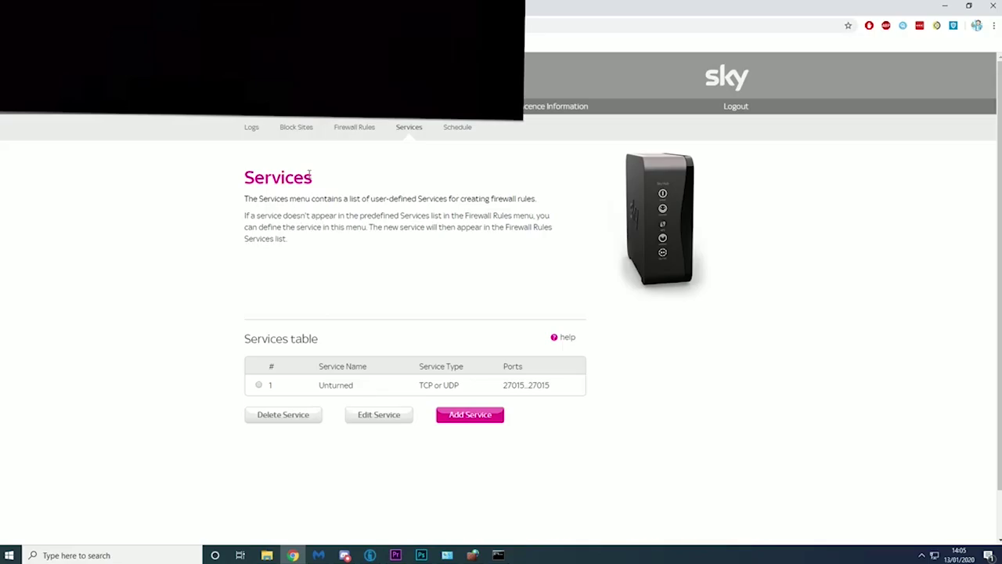
pyautogui.click(354, 139)
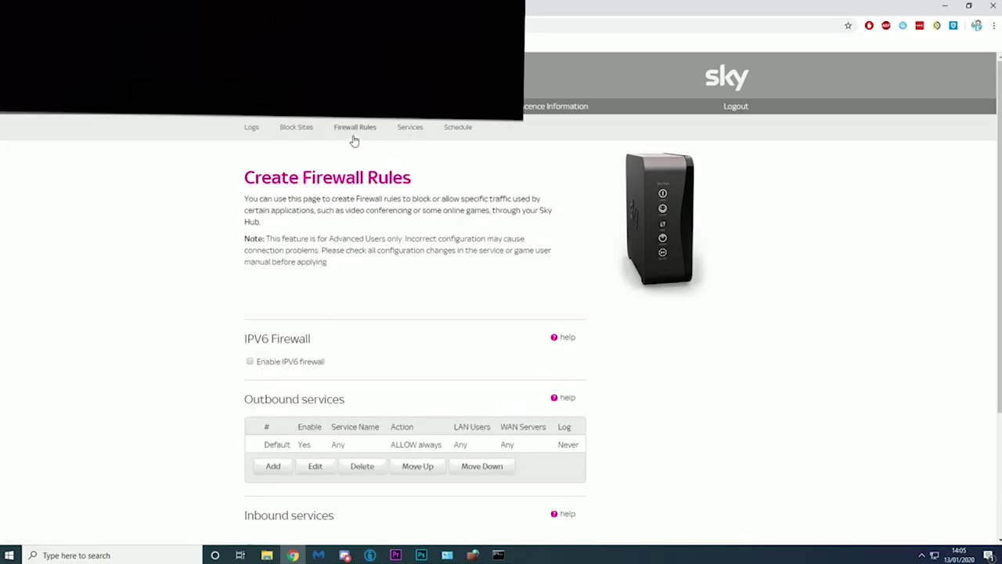
# - Add a new inbound services rule using the Unturned service
pyautogui.scroll(-4, 387, 375)
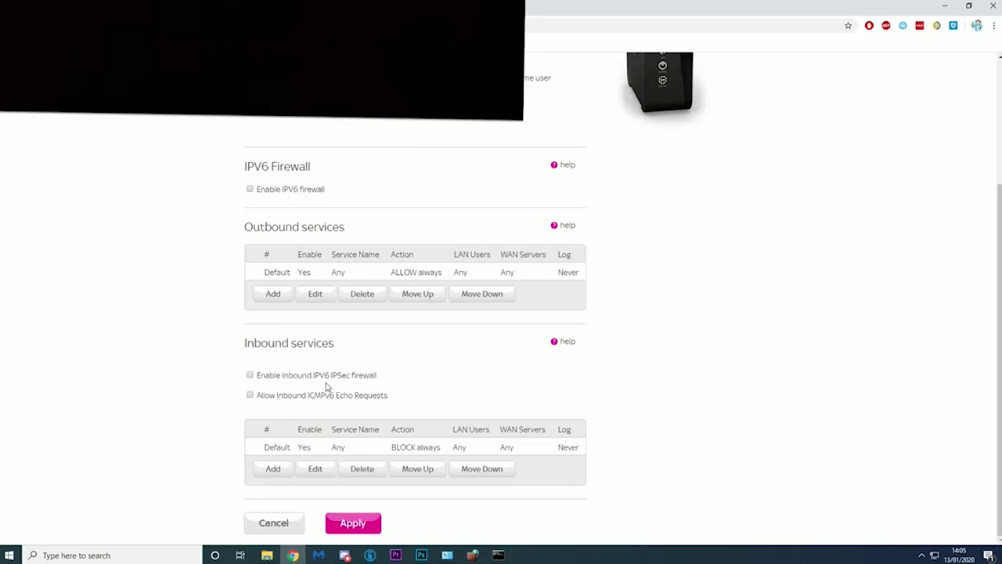
pyautogui.scroll(1, 290, 356)
pyautogui.scroll(-1, 291, 358)
pyautogui.click(275, 470)
pyautogui.scroll(-2, 440, 386)
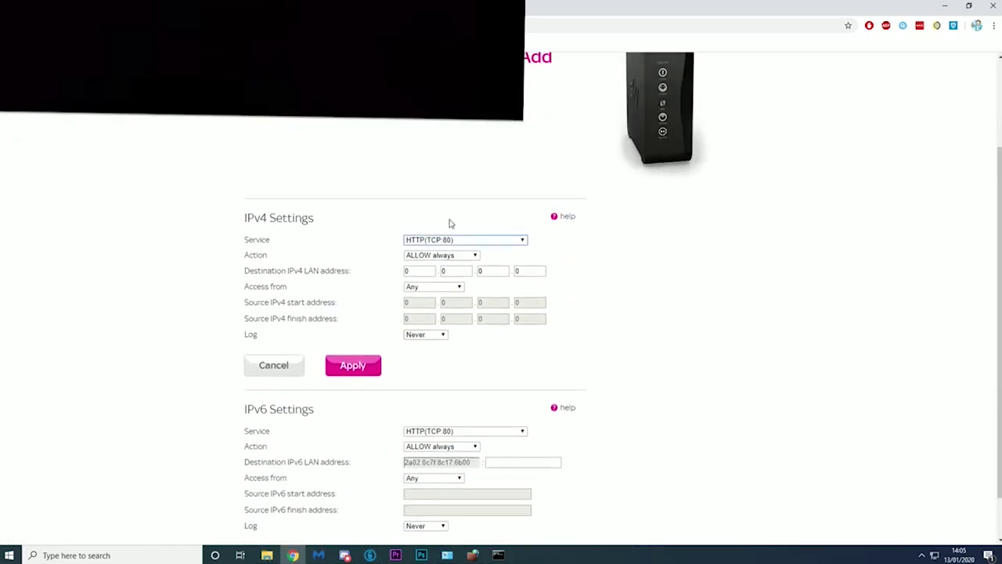
pyautogui.click(437, 240)
pyautogui.scroll(-5, 458, 391)
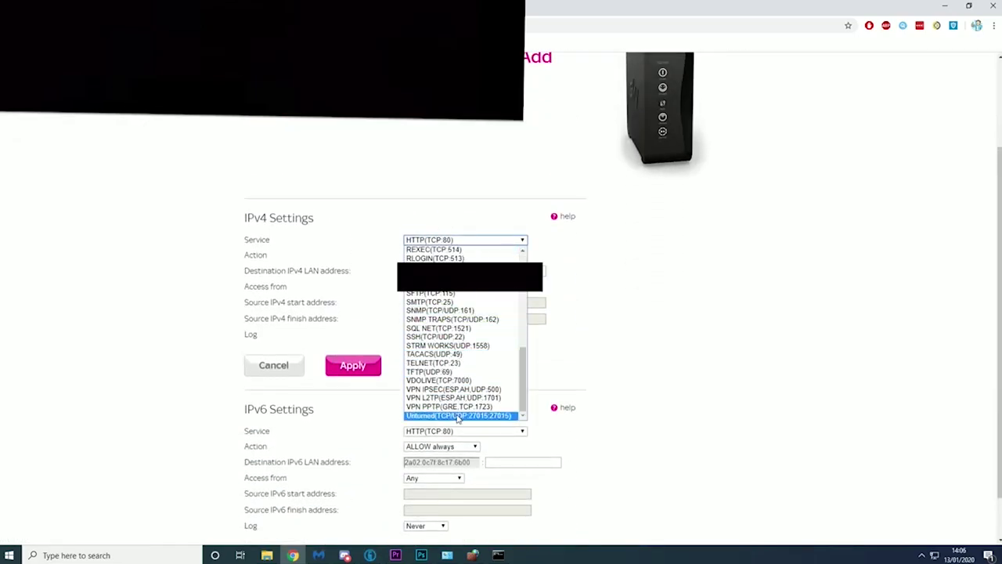
pyautogui.click(458, 416)
# - Set the rule to ALLOW always, enter the LAN address, and apply it
pyautogui.click(428, 254)
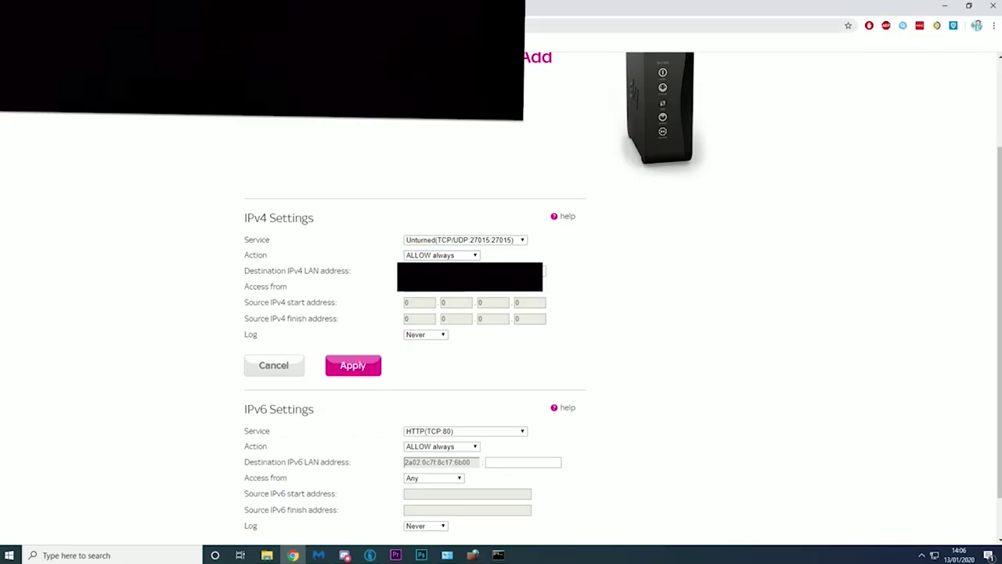
pyautogui.hotkey('ctrl', 'l')
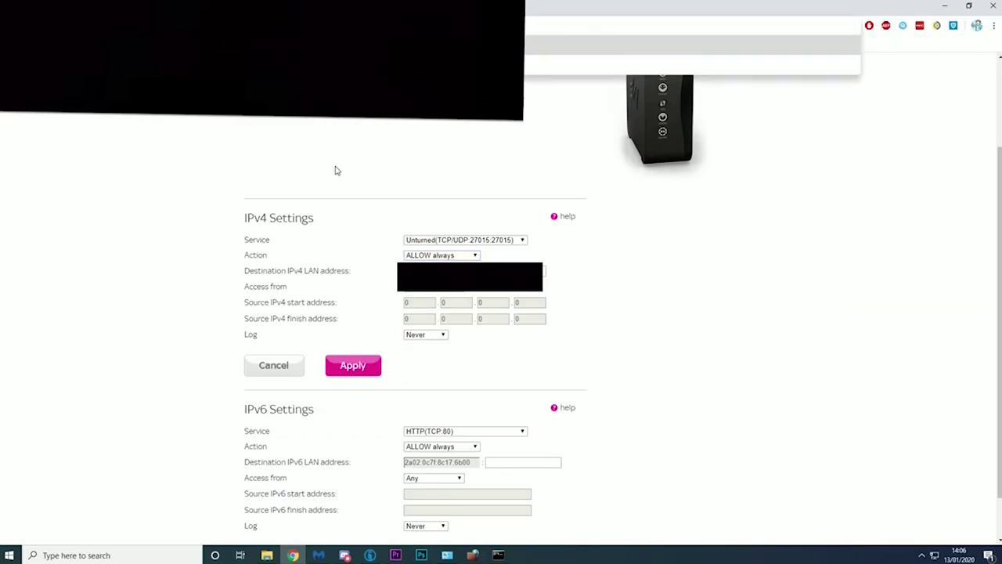
pyautogui.click(394, 272)
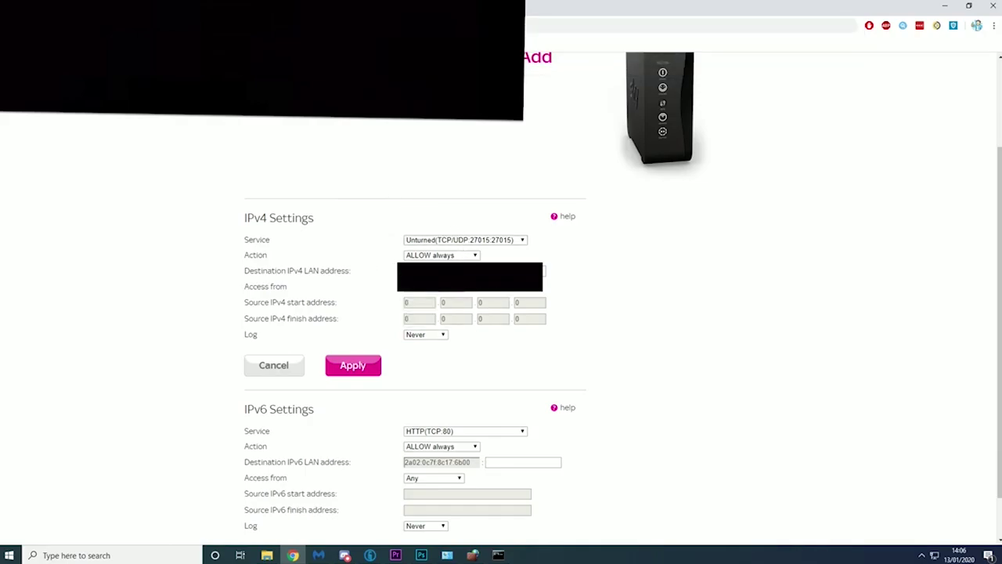
pyautogui.write('1')
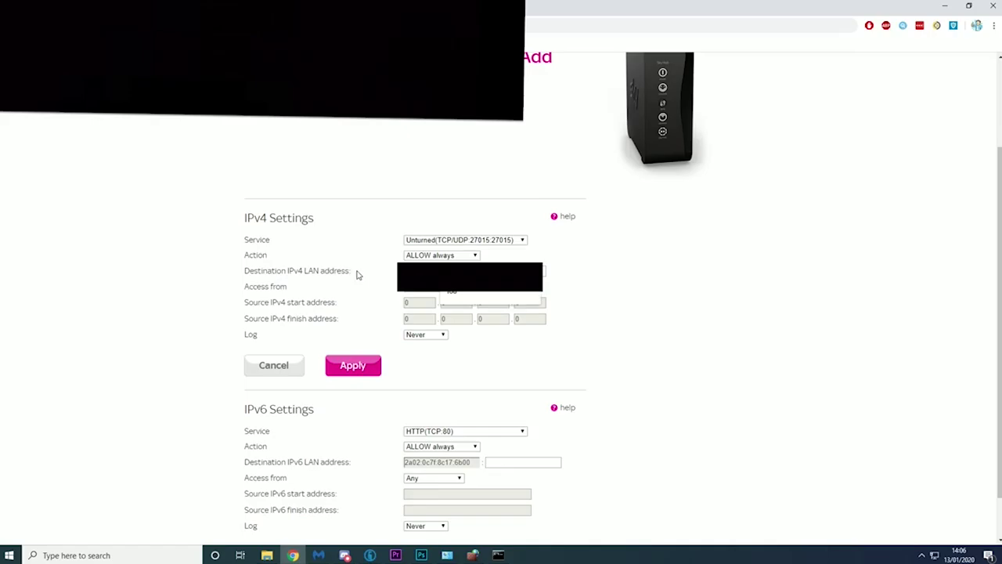
pyautogui.click(356, 274)
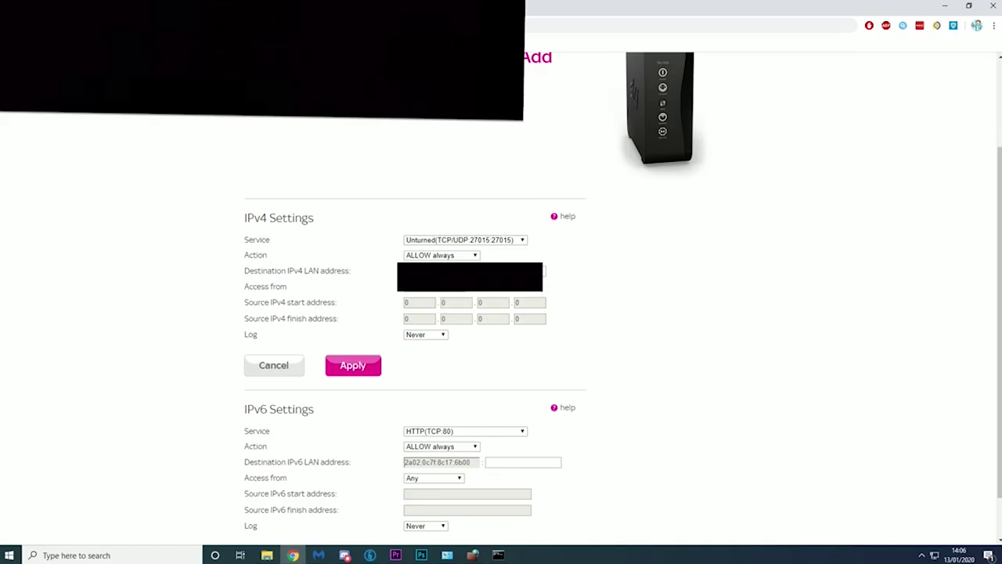
pyautogui.write('1')
pyautogui.click(347, 366)
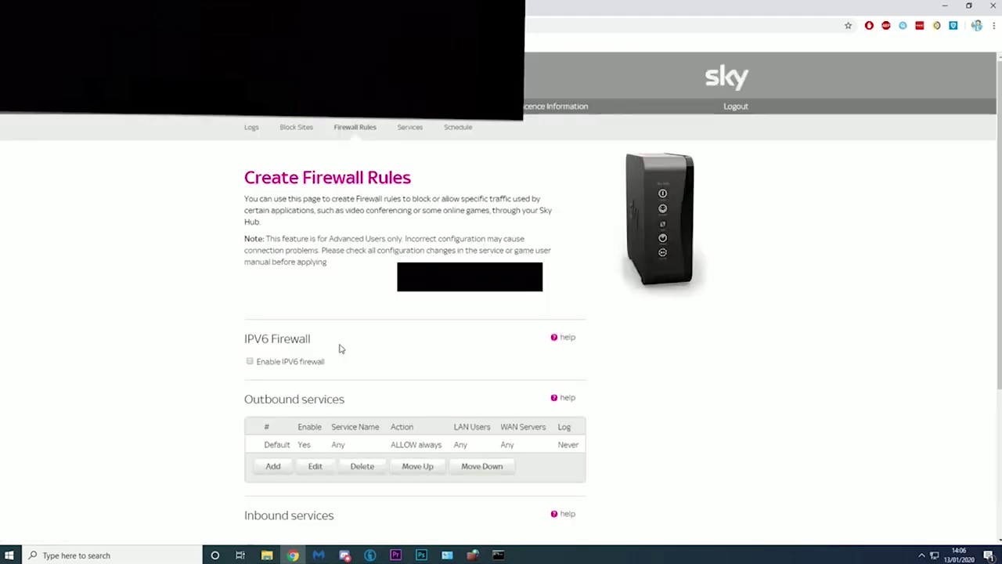
# - Bring up the Windows Defender Firewall inbound rules window from the taskbar
pyautogui.scroll(-2, 340, 349)
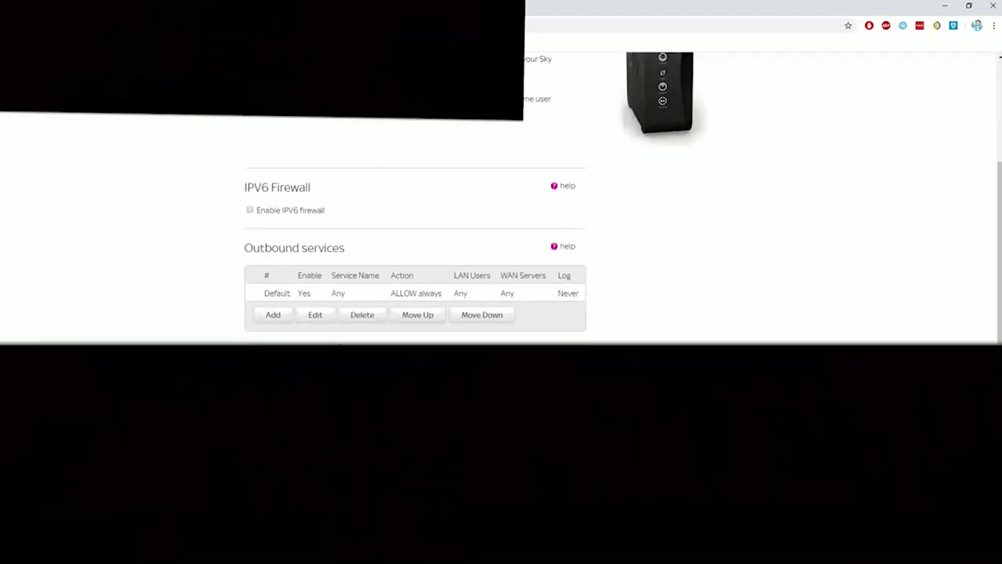
pyautogui.scroll(-1, 340, 349)
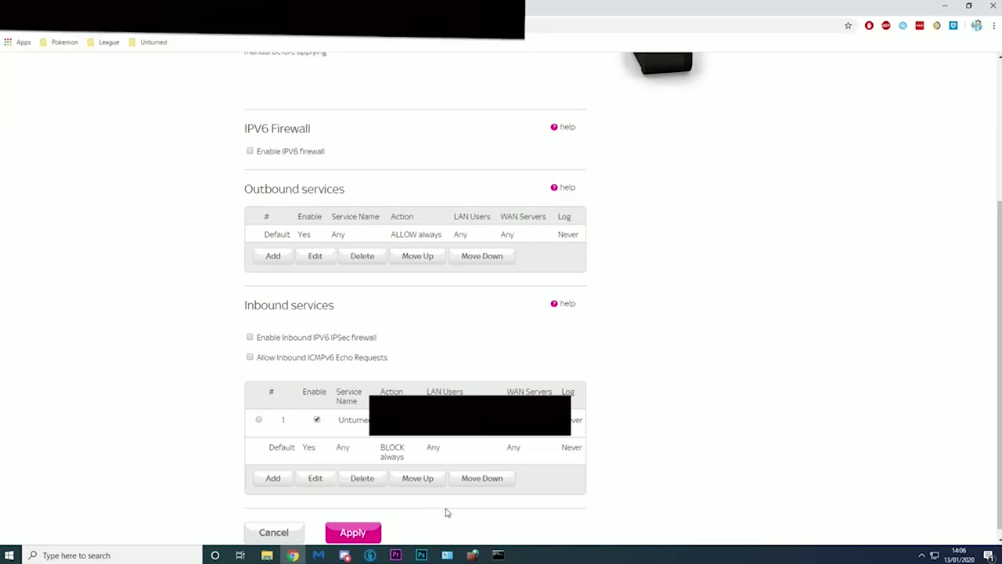
pyautogui.click(473, 555)
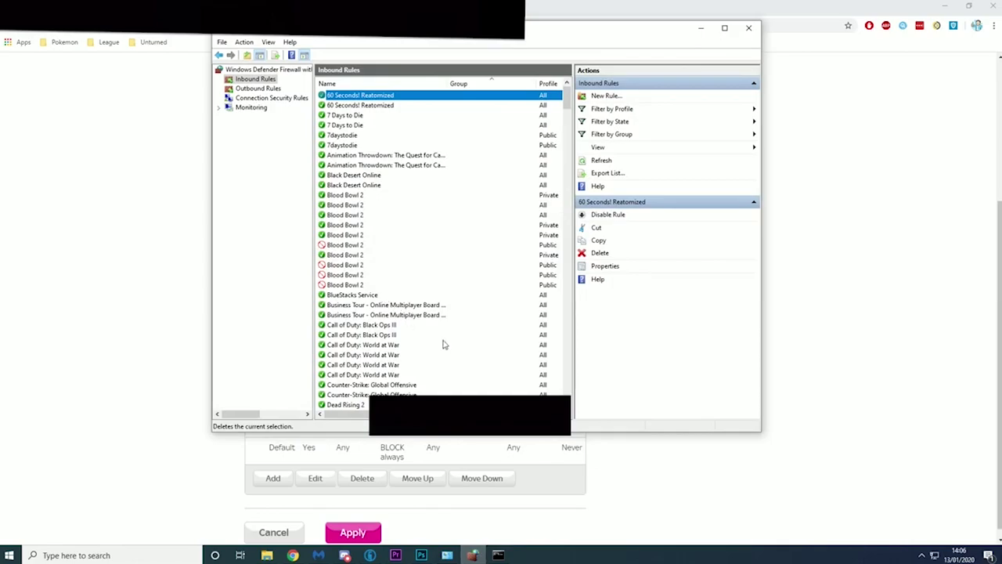
# - Reopen Windows Defender Firewall's advanced settings at the Inbound Rules list
pyautogui.click(749, 27)
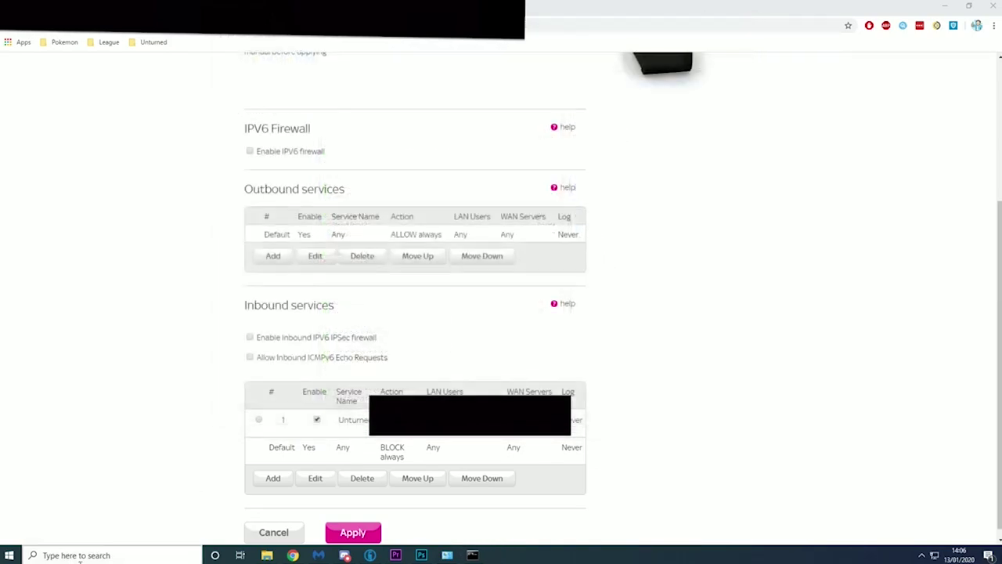
pyautogui.click(81, 555)
pyautogui.write('fi')
pyautogui.press('Return')
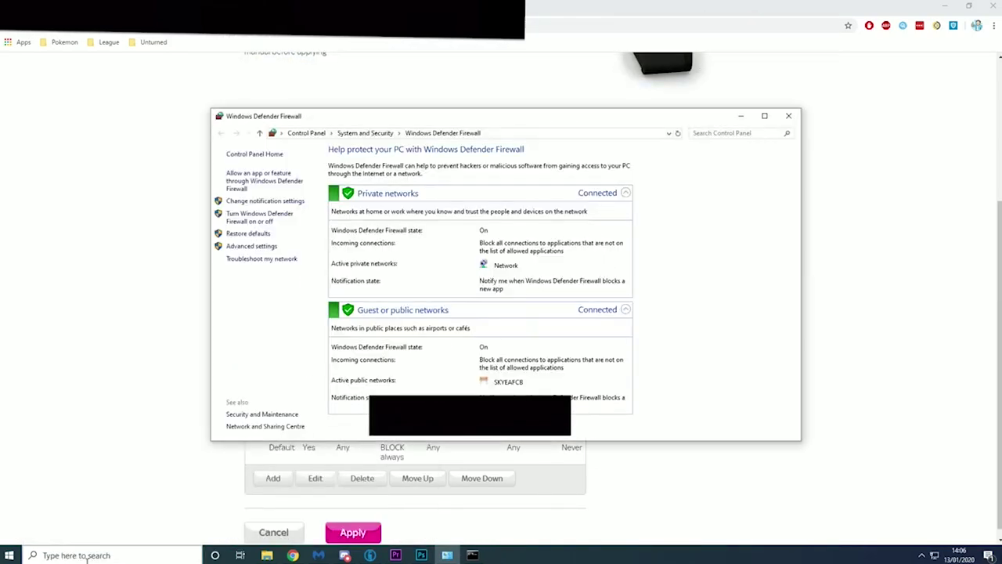
pyautogui.click(247, 246)
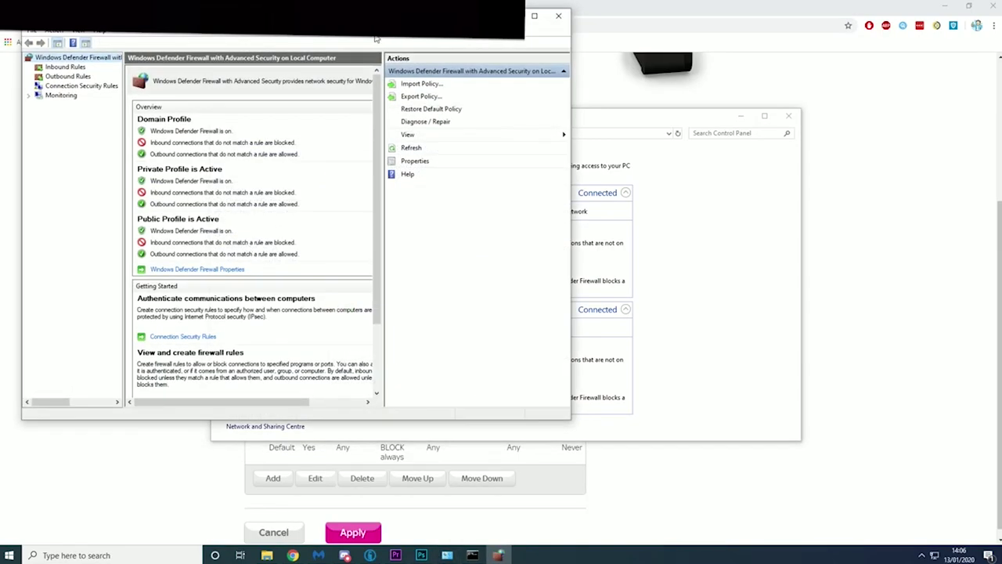
pyautogui.click(76, 69)
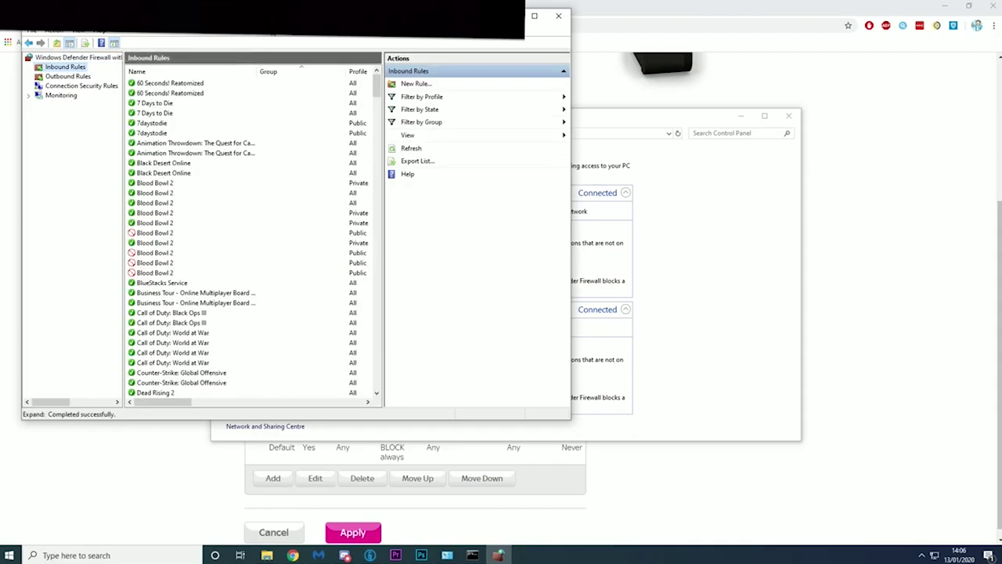
# - Create an allowing inbound port rule 'Unturned TCP' for local port 27015 on all profiles
pyautogui.click(602, 117)
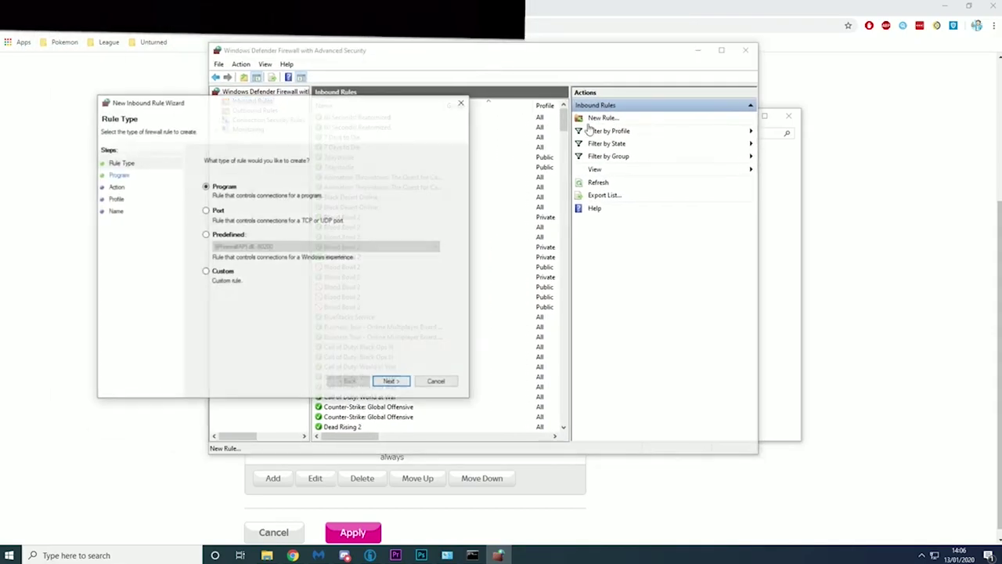
pyautogui.click(206, 209)
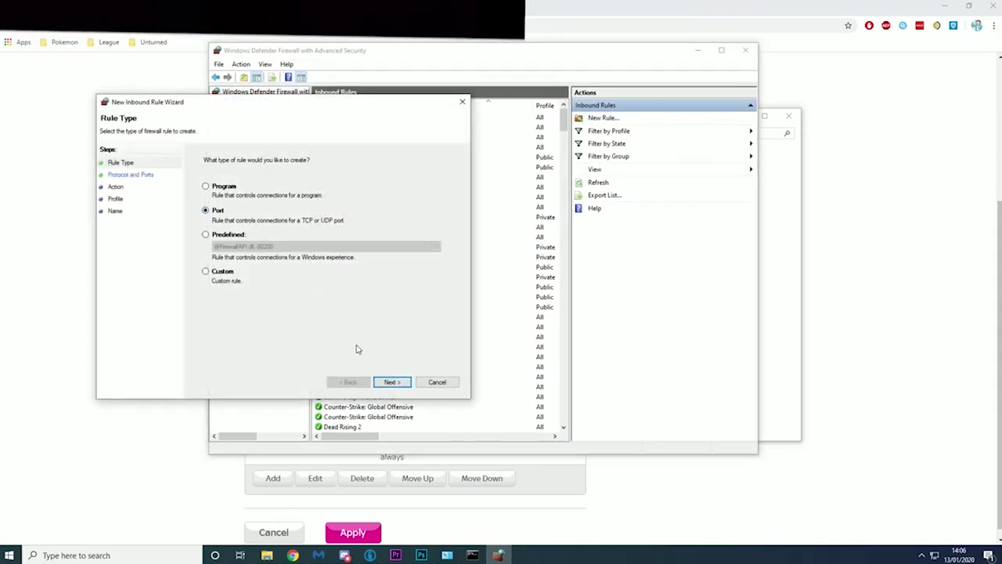
pyautogui.click(401, 382)
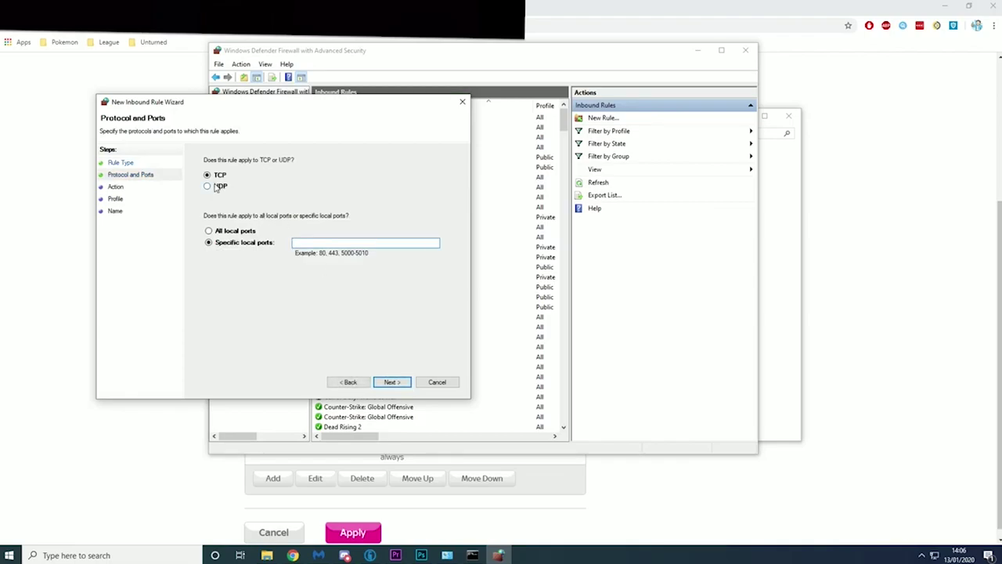
pyautogui.click(307, 243)
pyautogui.write('27015')
pyautogui.press('Return')
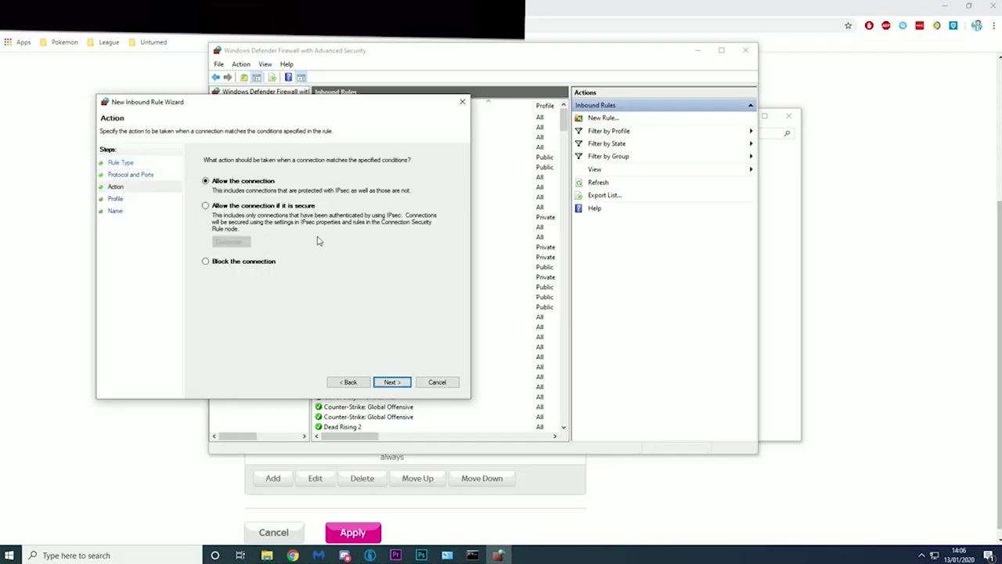
pyautogui.click(393, 384)
pyautogui.click(394, 383)
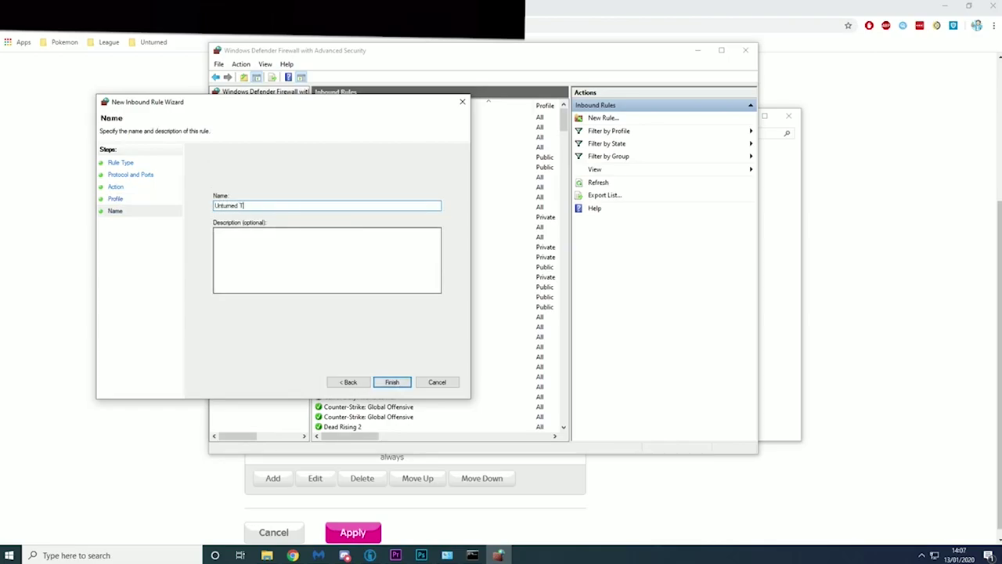
pyautogui.write('Unturned TCP')
pyautogui.press('Return')
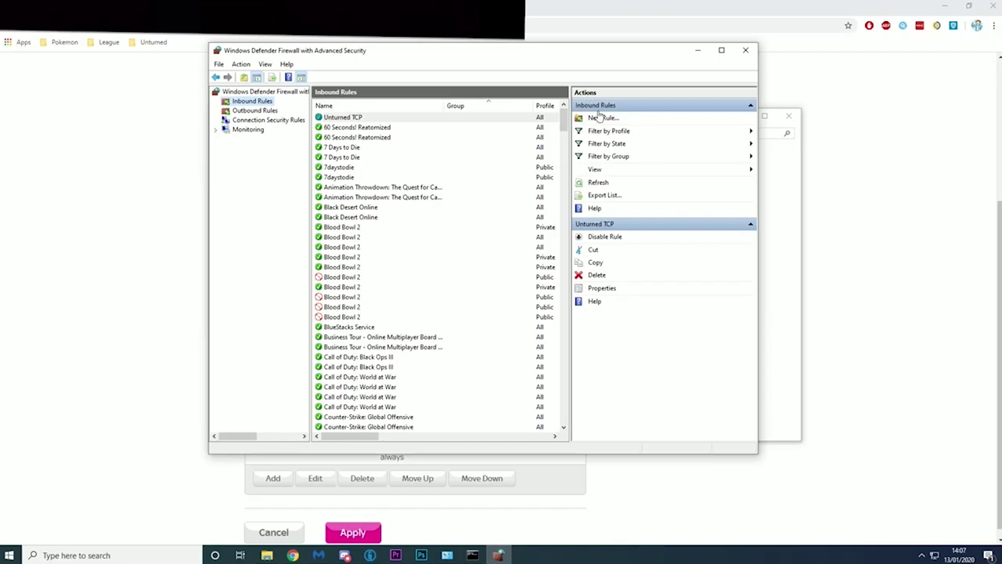
# - Create a matching inbound UDP port 27015 rule named 'Unturned UDP'
pyautogui.click(603, 119)
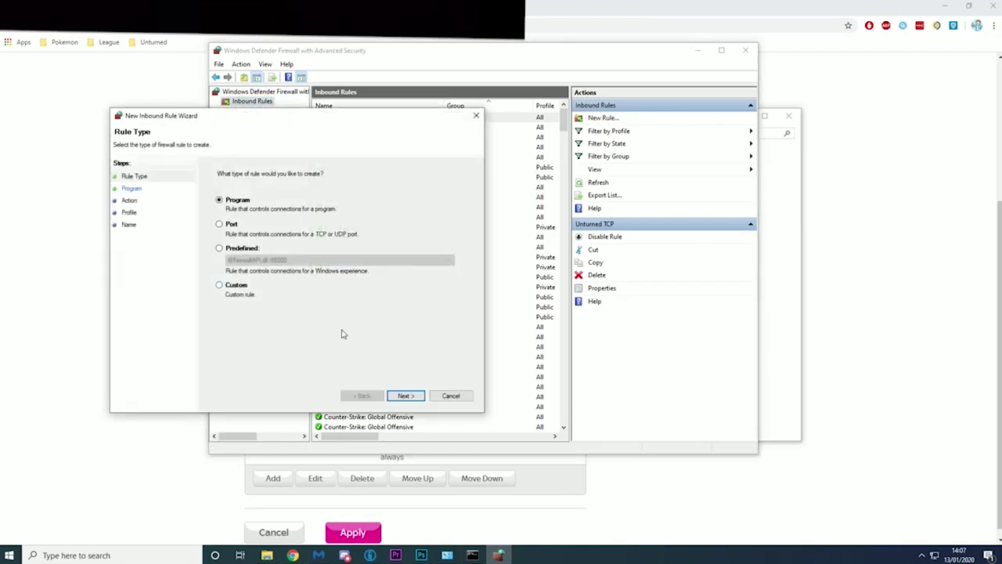
pyautogui.click(232, 227)
pyautogui.click(408, 395)
pyautogui.click(222, 200)
pyautogui.click(331, 256)
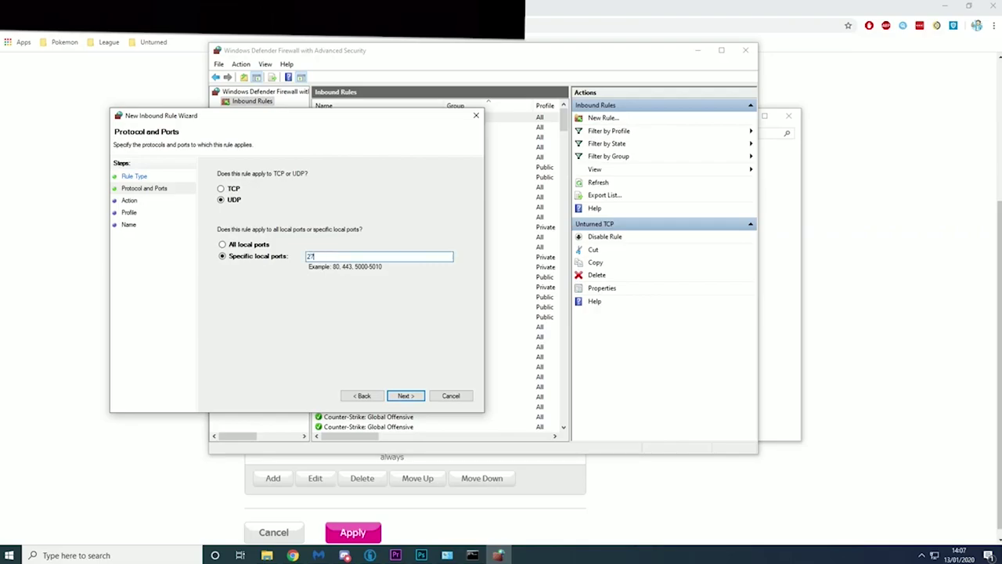
pyautogui.click(406, 396)
pyautogui.click(415, 396)
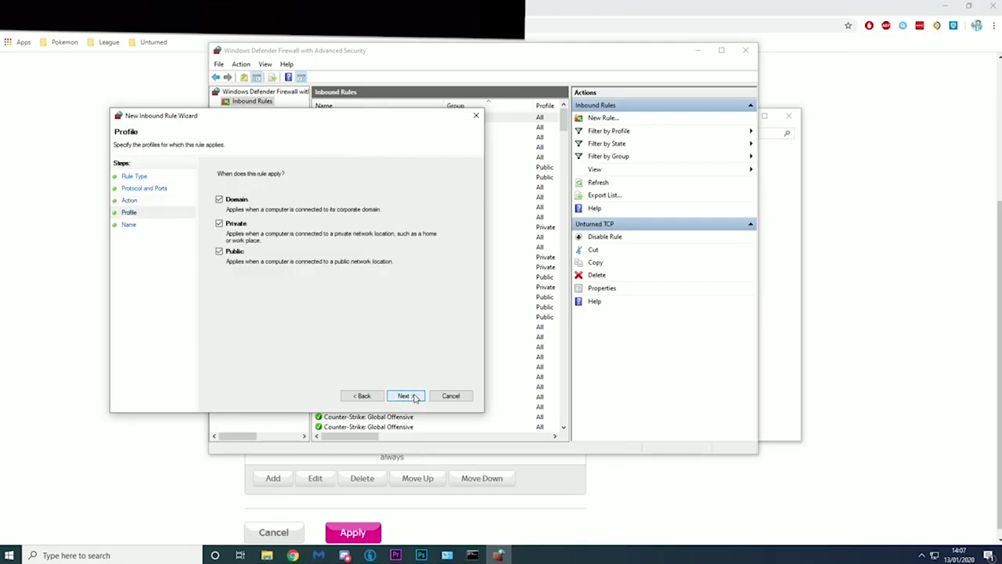
pyautogui.click(406, 396)
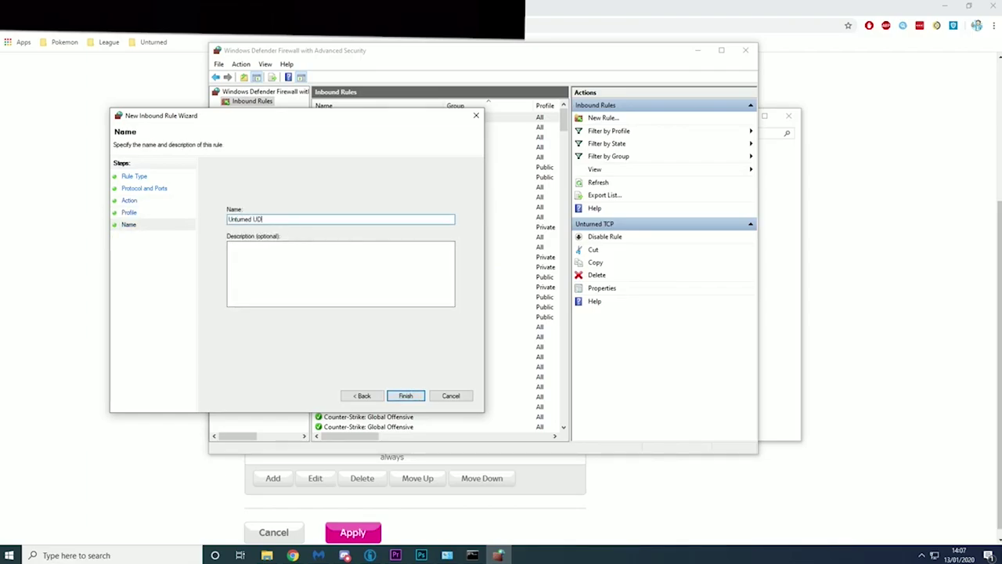
pyautogui.click(406, 395)
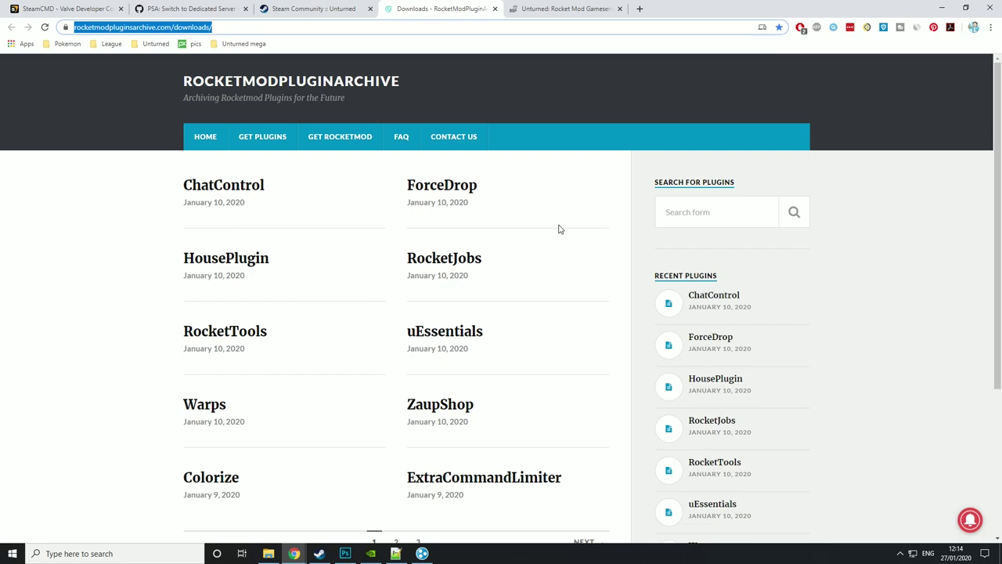
# - Download Rocket.Unturned.zip from the RocketMod Legacy #1363 GitHub release to the Desktop
pyautogui.click(115, 169)
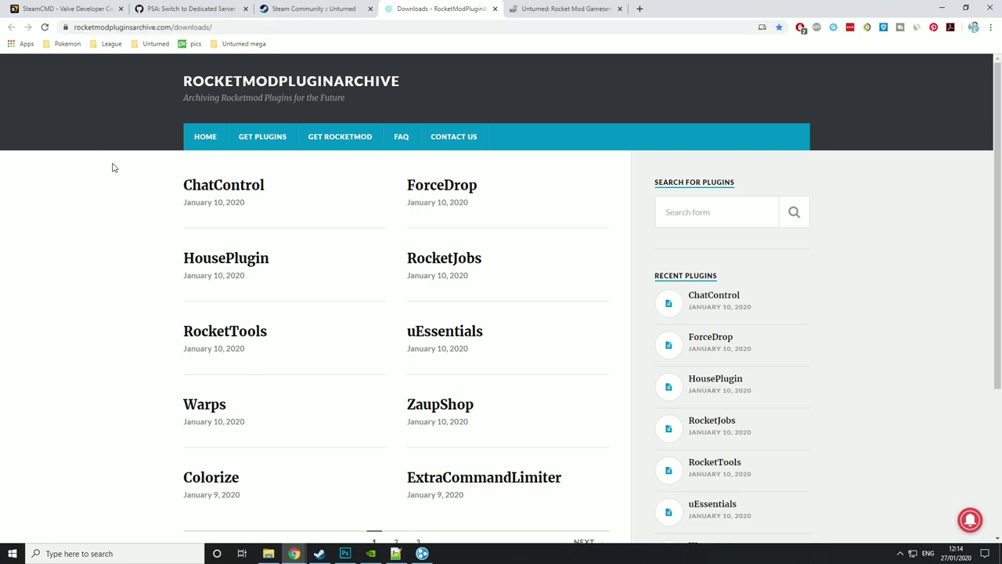
pyautogui.click(335, 143)
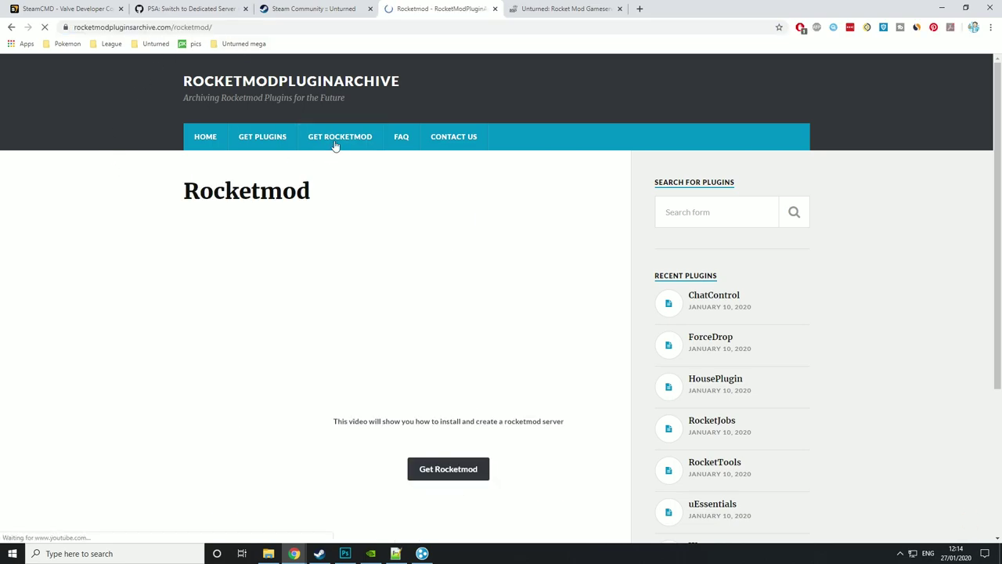
pyautogui.scroll(-3, 438, 274)
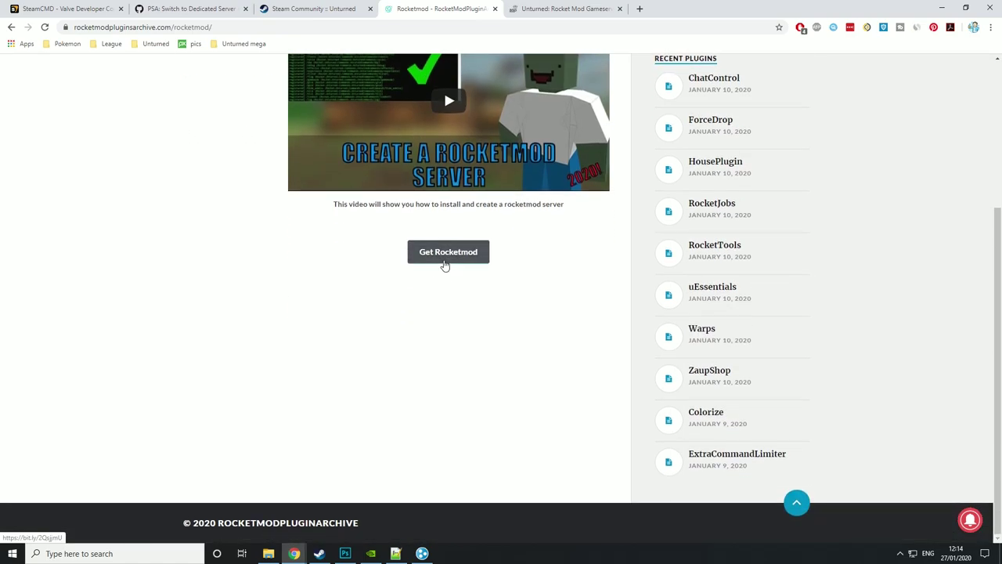
pyautogui.click(444, 263)
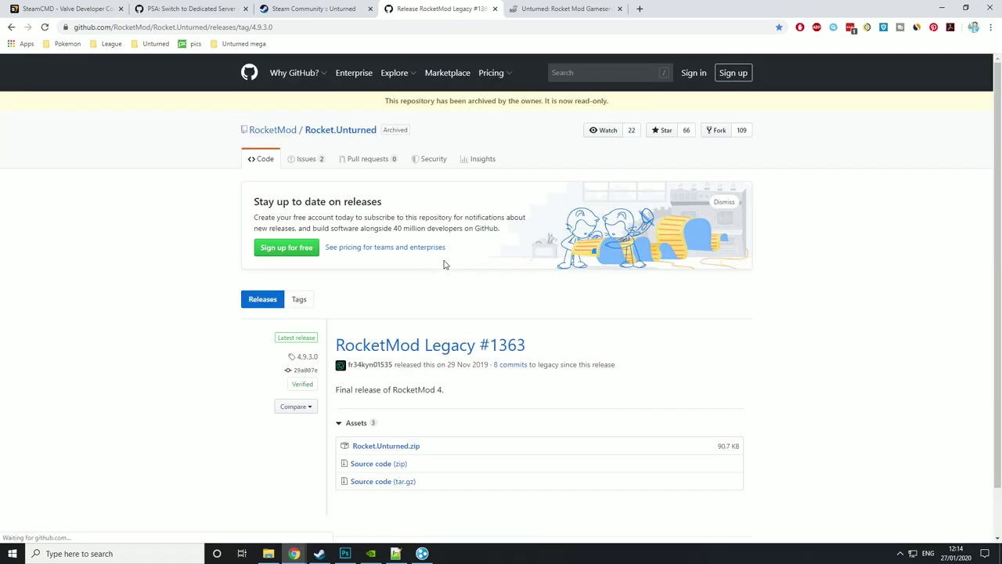
pyautogui.scroll(-2, 405, 243)
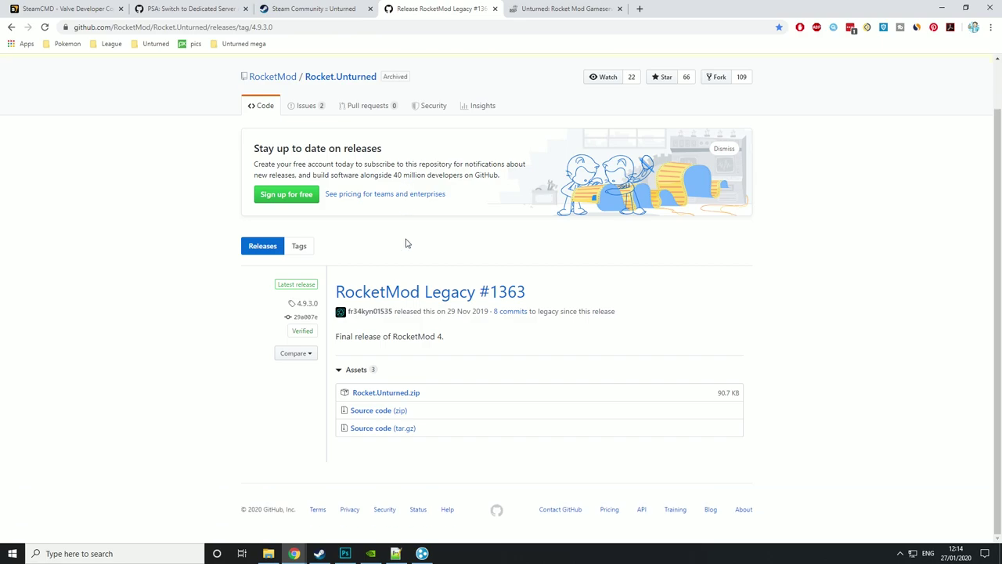
pyautogui.click(387, 395)
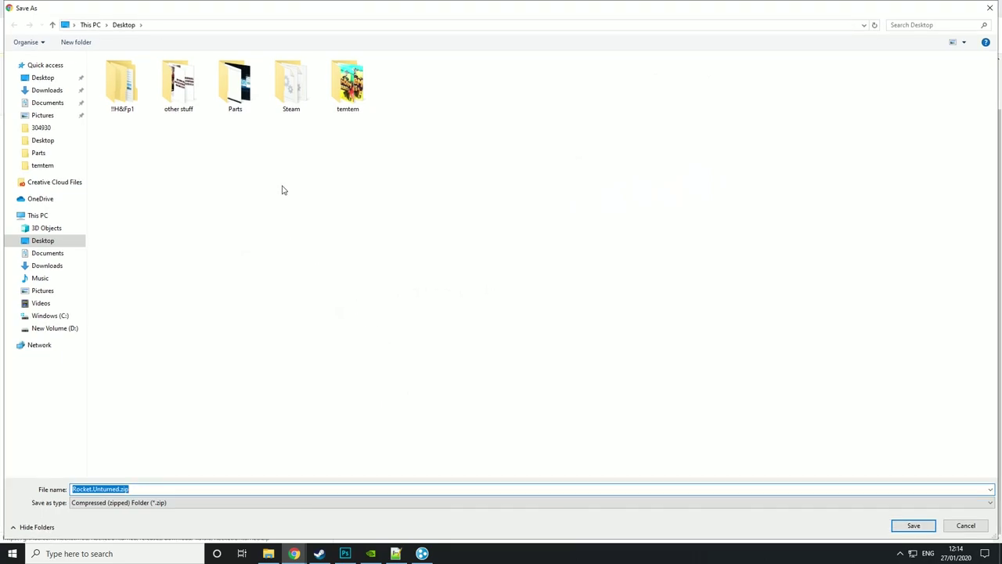
pyautogui.press('Return')
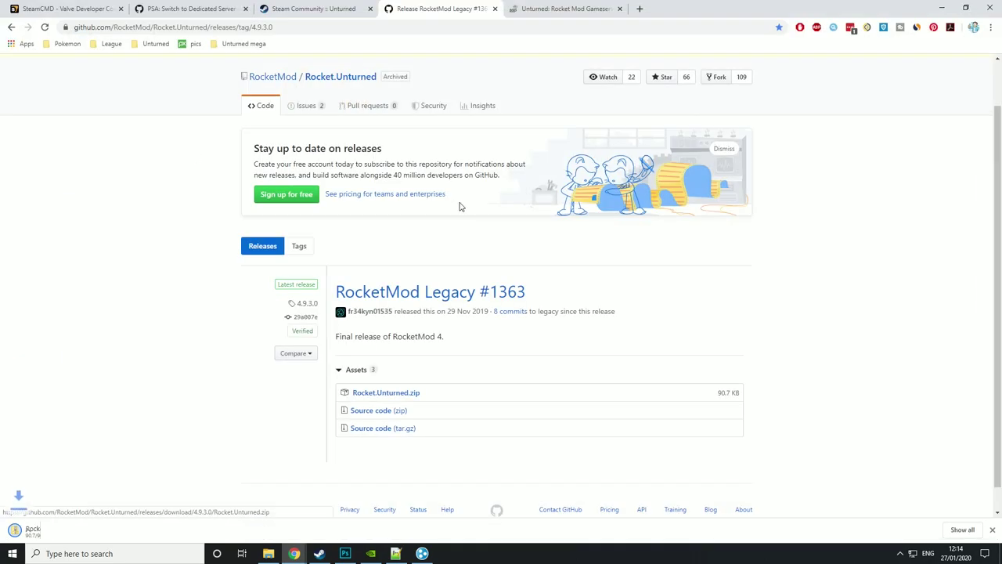
# - Extract the downloaded RocketMod zip onto the desktop with 7-Zip
pyautogui.press('super+d')
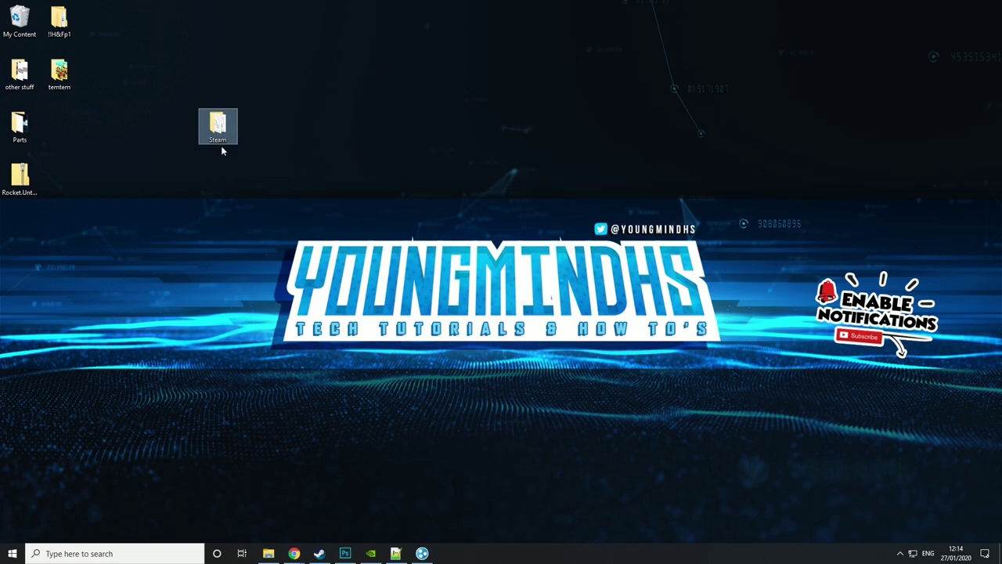
pyautogui.moveTo(19, 176); pyautogui.dragTo(658, 184)
pyautogui.rightClick(659, 188)
pyautogui.moveTo(689, 220)
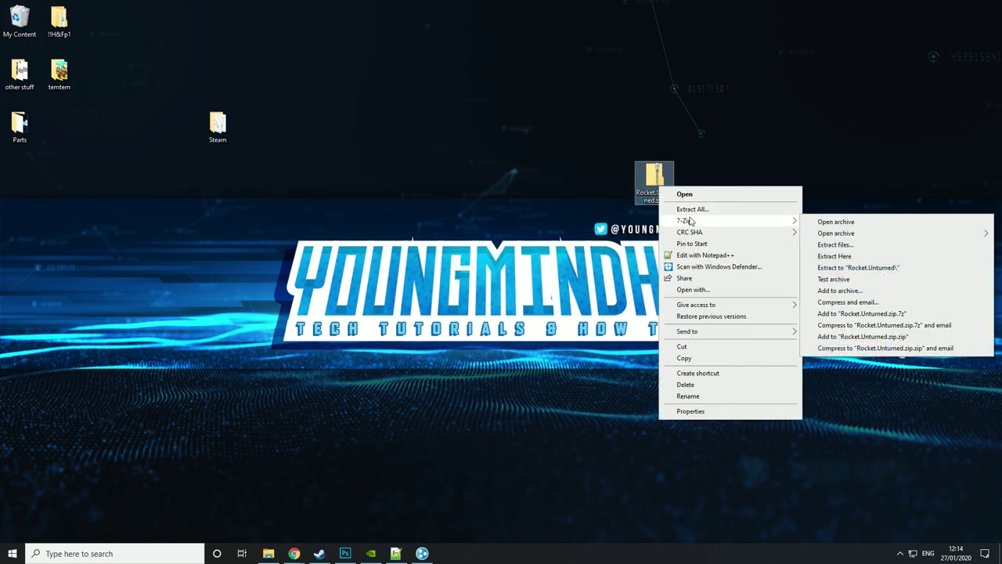
pyautogui.click(859, 256)
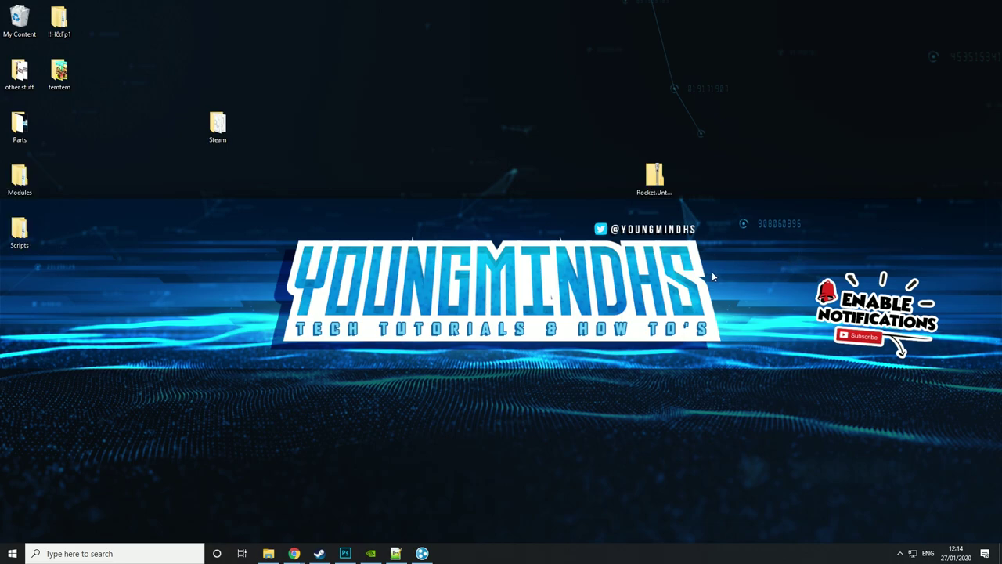
# - Lay out the extracted Modules and Scripts folders and check what Modules contains
pyautogui.moveTo(19, 178); pyautogui.dragTo(416, 129)
pyautogui.click(20, 231)
pyautogui.moveTo(20, 231); pyautogui.dragTo(416, 231)
pyautogui.doubleClick(416, 126)
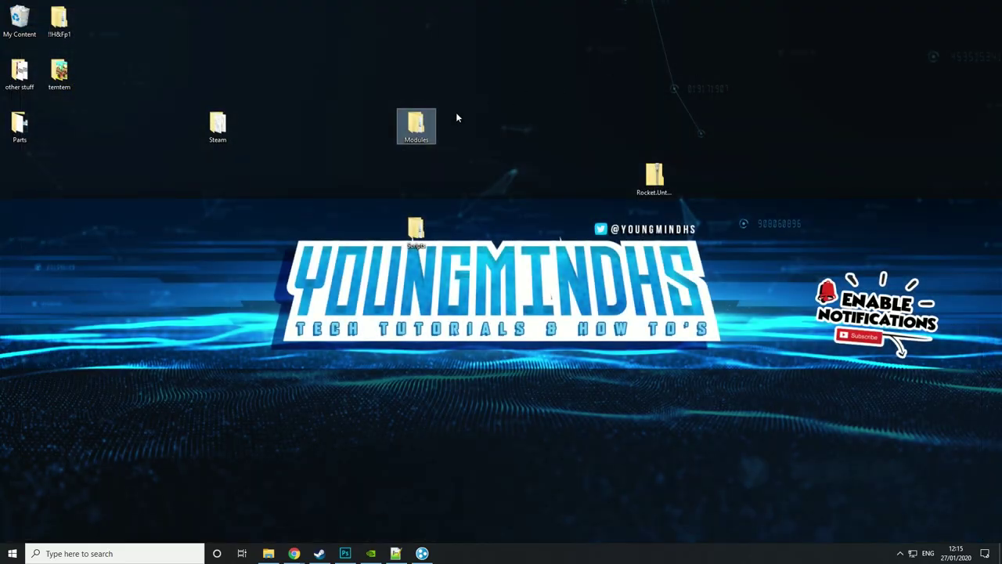
# - Move the Modules folder into Steam\steamapps\common\U3DS and launch ServerStarter.bat
pyautogui.doubleClick(217, 125)
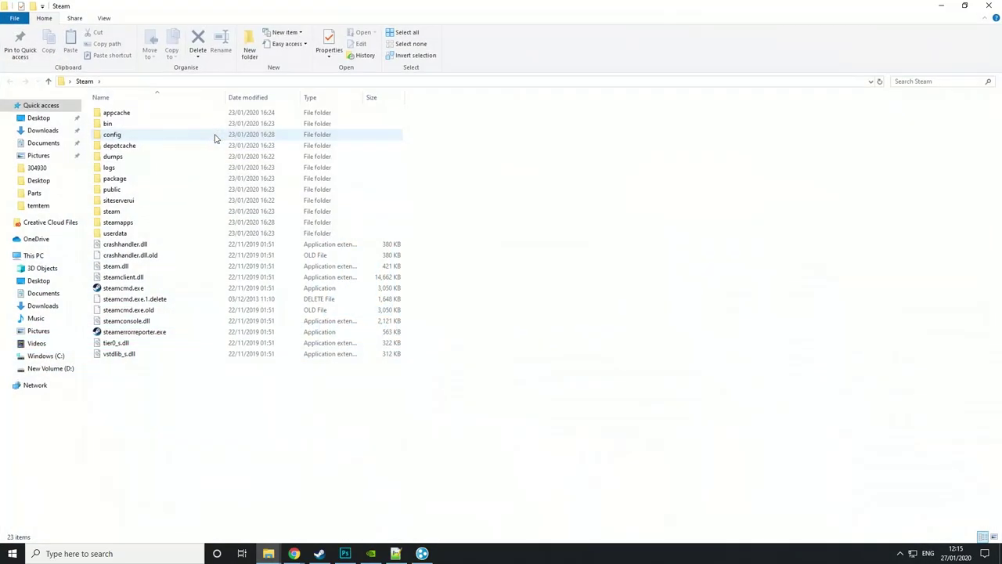
pyautogui.doubleClick(138, 224)
pyautogui.doubleClick(136, 112)
pyautogui.click(133, 114)
pyautogui.doubleClick(133, 114)
pyautogui.moveTo(366, 5); pyautogui.dragTo(427, 246)
pyautogui.moveTo(418, 134); pyautogui.dragTo(586, 432)
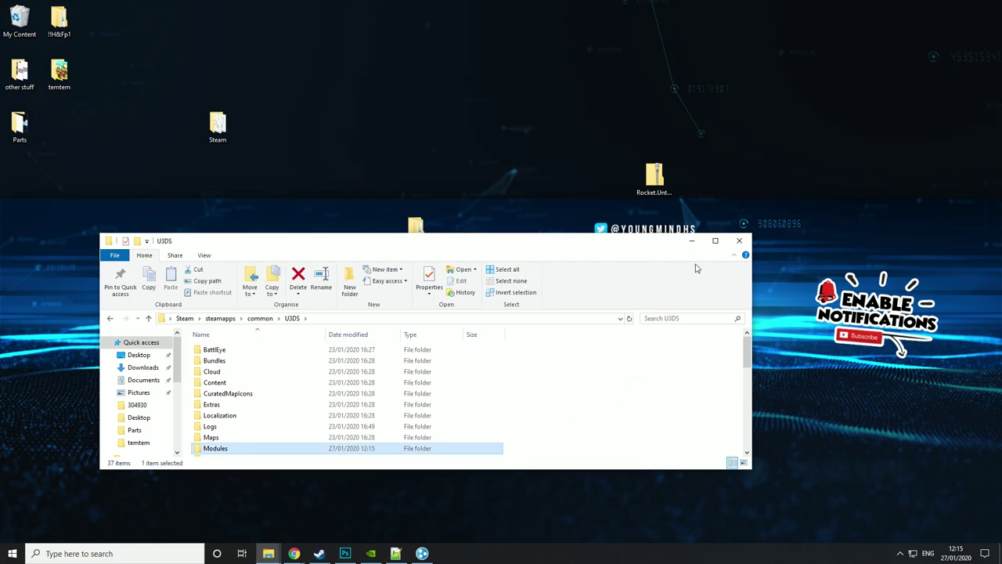
pyautogui.click(715, 241)
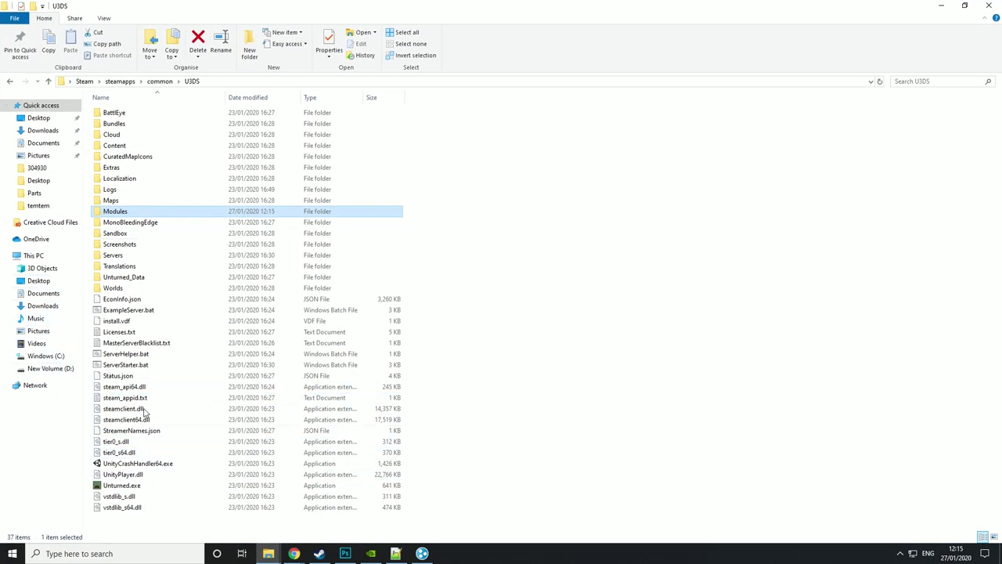
pyautogui.doubleClick(135, 368)
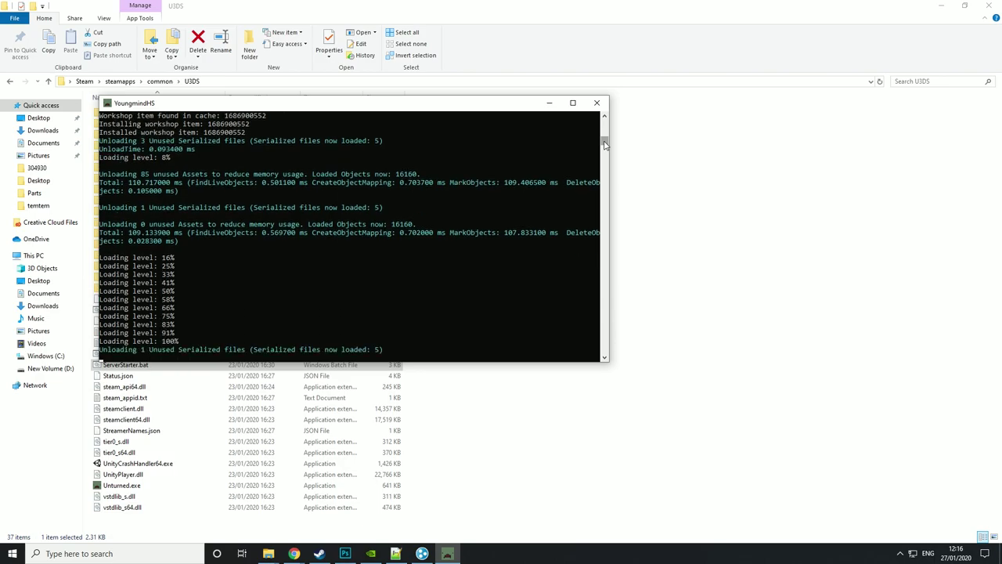
# - Check the console's registered-command lines and workshop downloads, then close it and open the Servers folder
pyautogui.moveTo(607, 147)
pyautogui.mouseDown()
pyautogui.moveTo(605, 123)
pyautogui.moveTo(611, 141)
pyautogui.mouseUp()
pyautogui.click(468, 215)
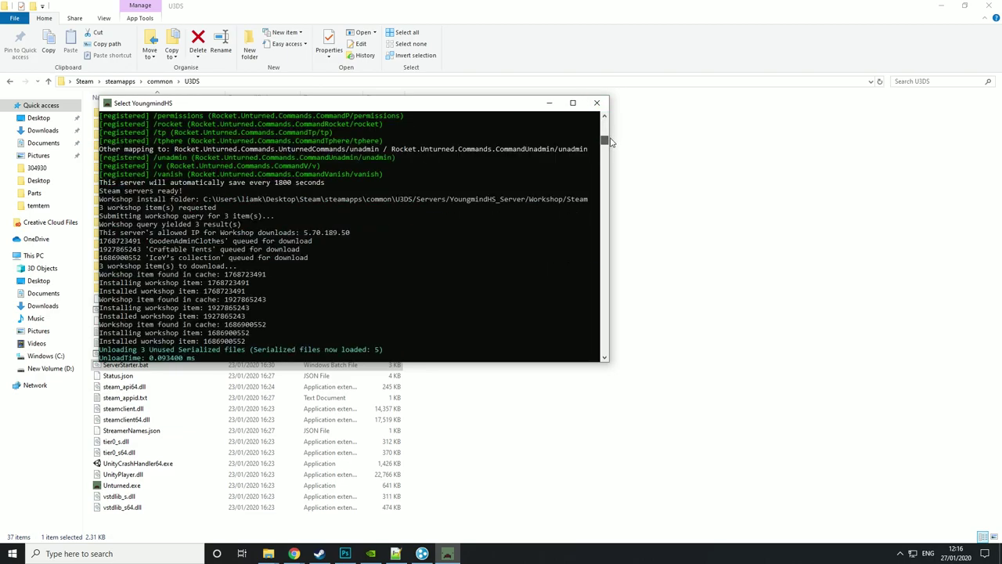
pyautogui.click(605, 358)
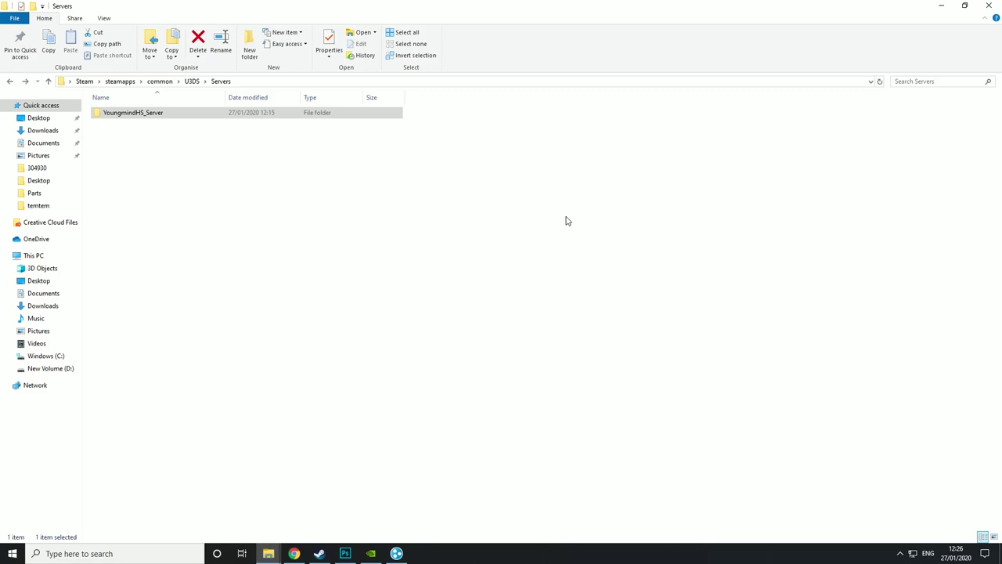
# - Open YoungmindHS_Server\Rocket\Commands.config.xml in Notepad++
pyautogui.doubleClick(125, 114)
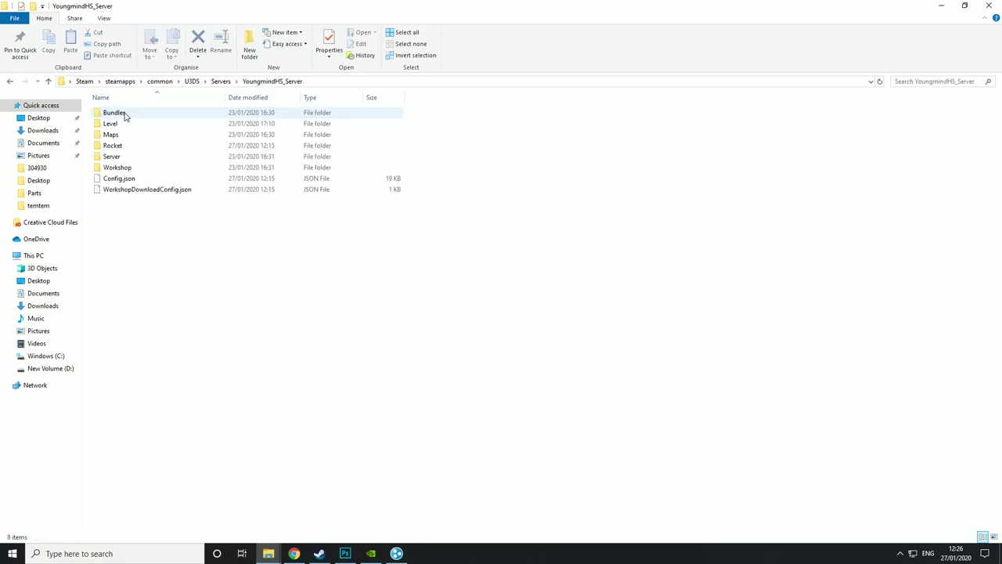
pyautogui.doubleClick(117, 146)
pyautogui.click(117, 147)
pyautogui.rightClick(118, 147)
pyautogui.click(149, 198)
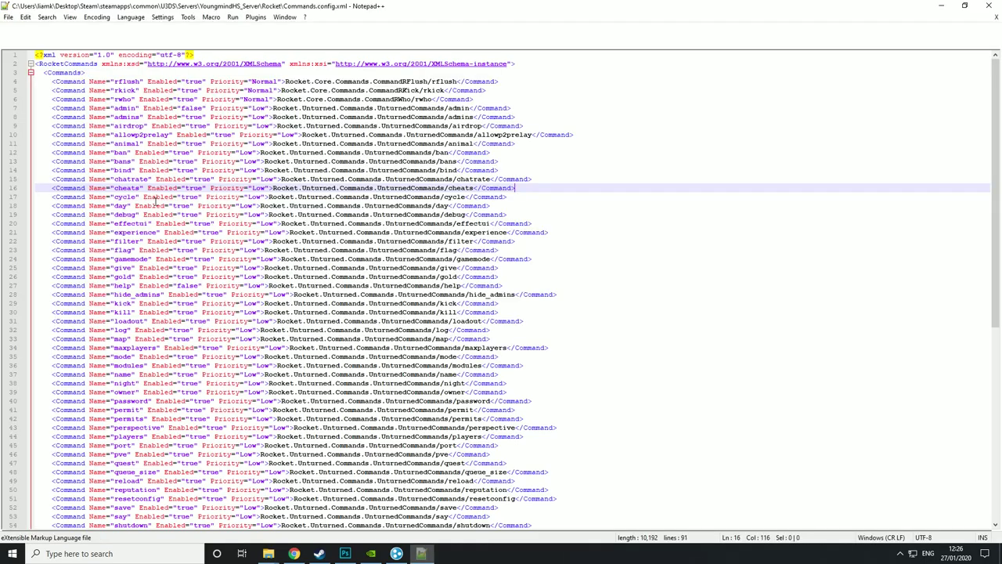
# - Scroll through the command list, then return to the Rocket folder at Permissions.config.xml
pyautogui.scroll(-7, 192, 182)
pyautogui.scroll(-2, 192, 179)
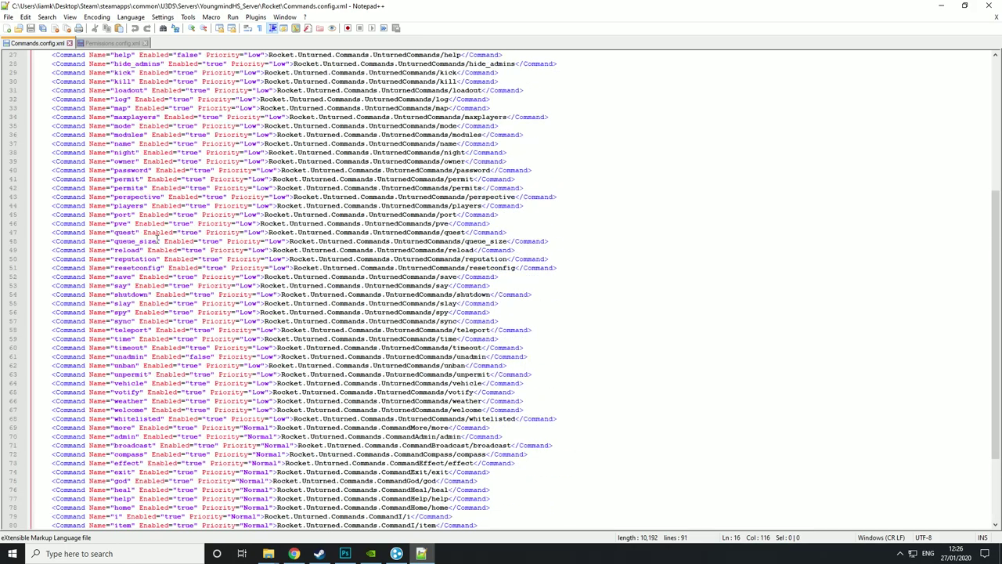
pyautogui.scroll(9, 159, 240)
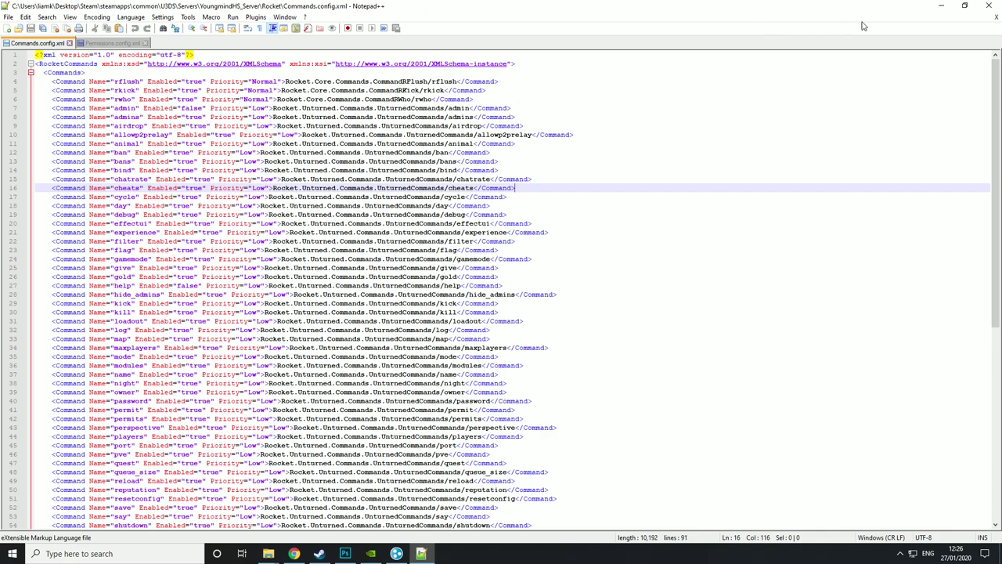
pyautogui.click(941, 6)
pyautogui.rightClick(149, 156)
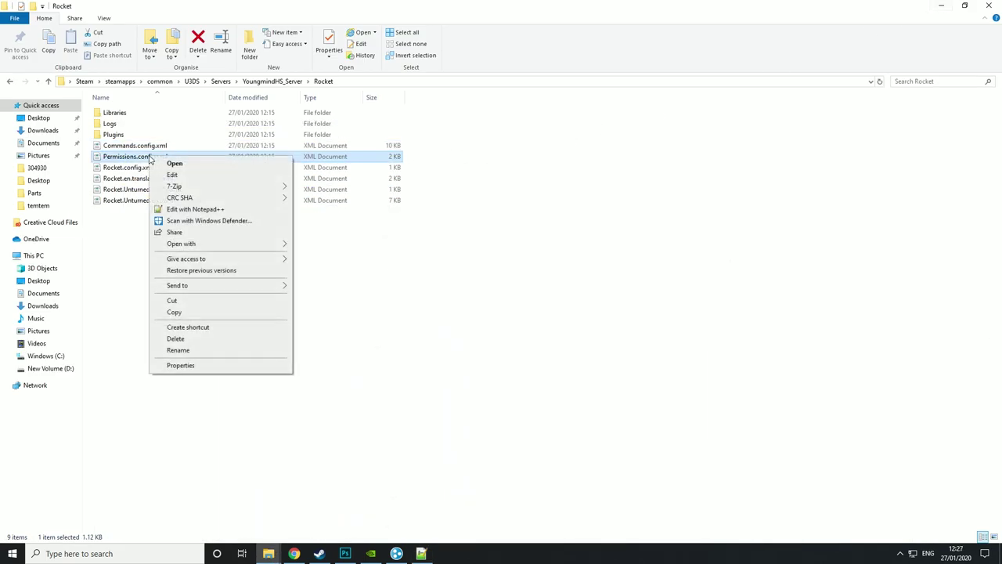
# - Open Permissions.config.xml and highlight the default group's settings and its p permission
pyautogui.click(188, 209)
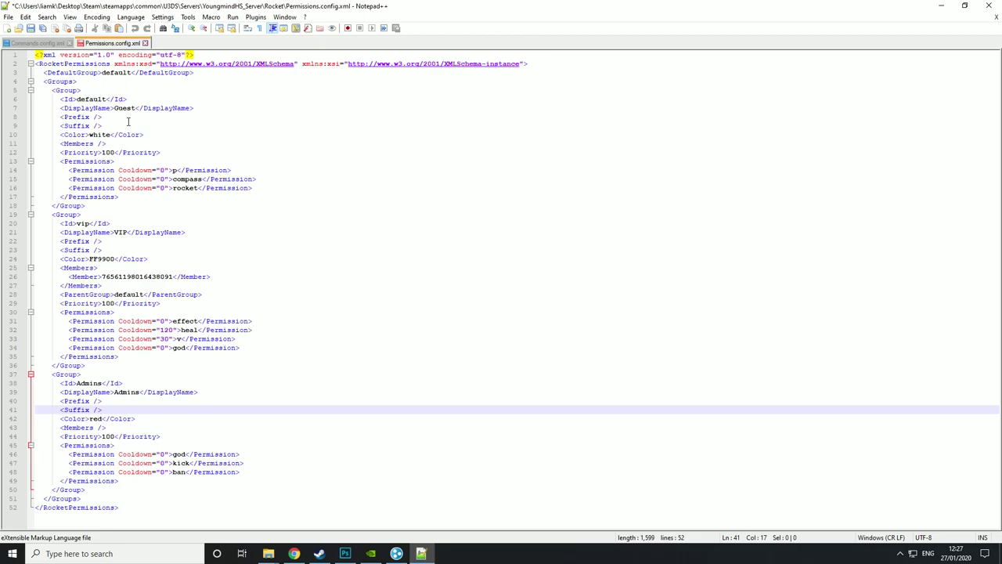
pyautogui.moveTo(59, 101); pyautogui.dragTo(220, 194)
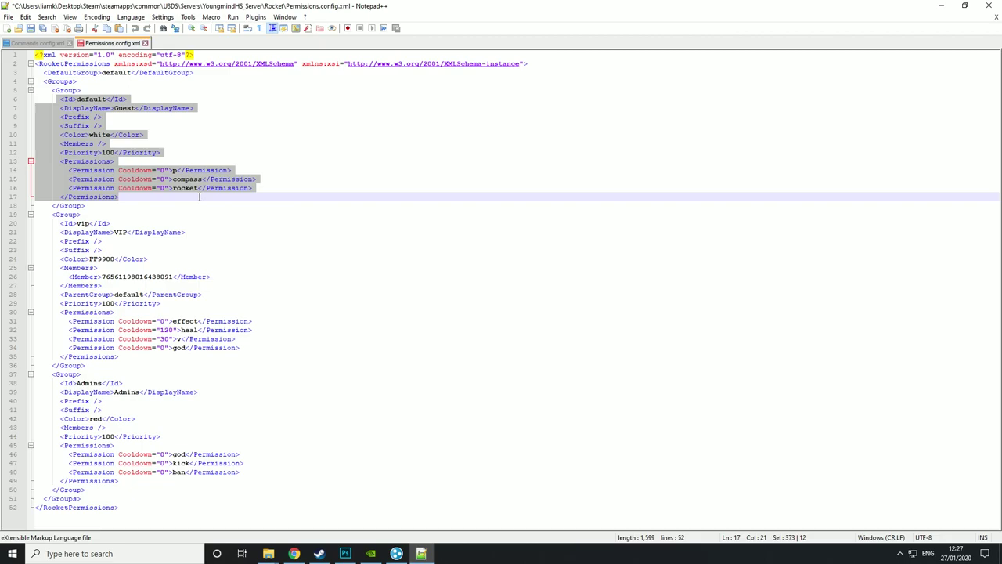
pyautogui.click(198, 196)
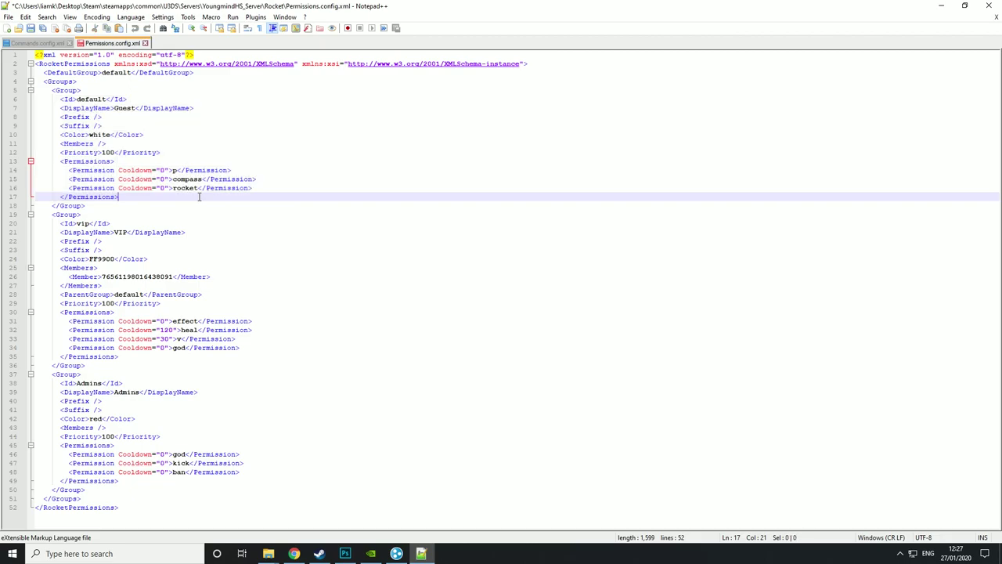
pyautogui.doubleClick(174, 170)
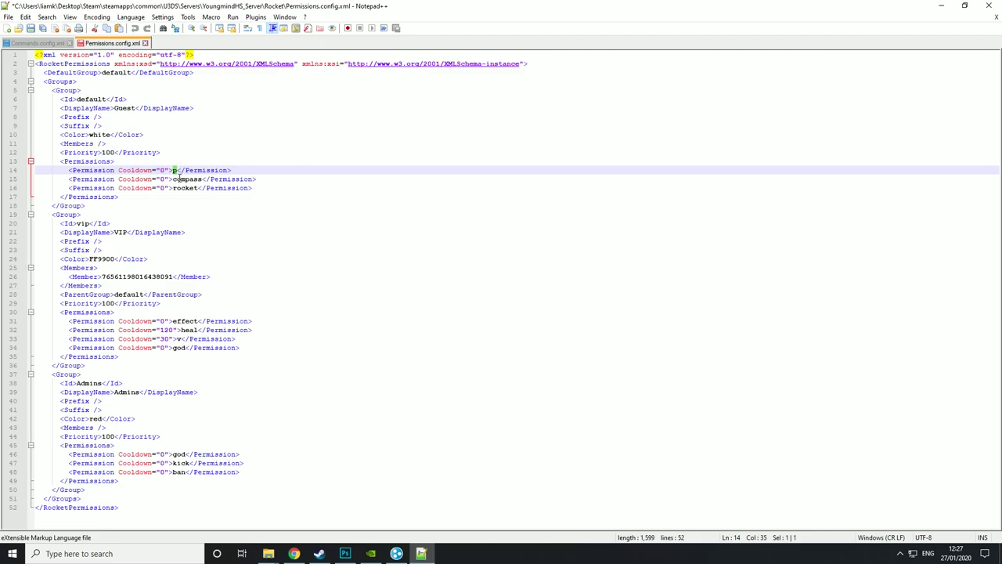
pyautogui.click(174, 206)
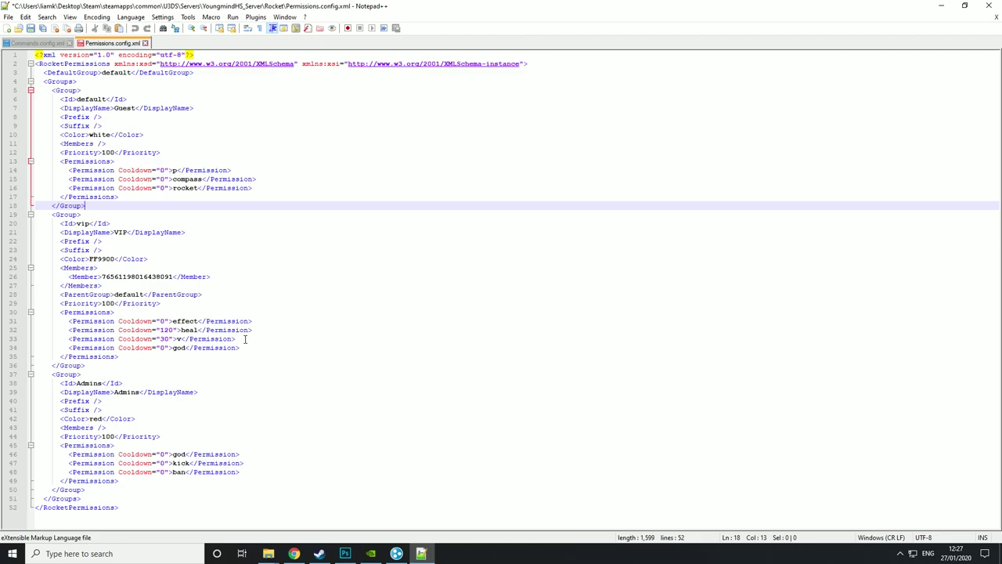
# - Duplicate the vip group's god permission line as kick with a Cooldown of 90
pyautogui.moveTo(241, 347); pyautogui.dragTo(69, 348)
pyautogui.hotkey('ctrl', 'c')
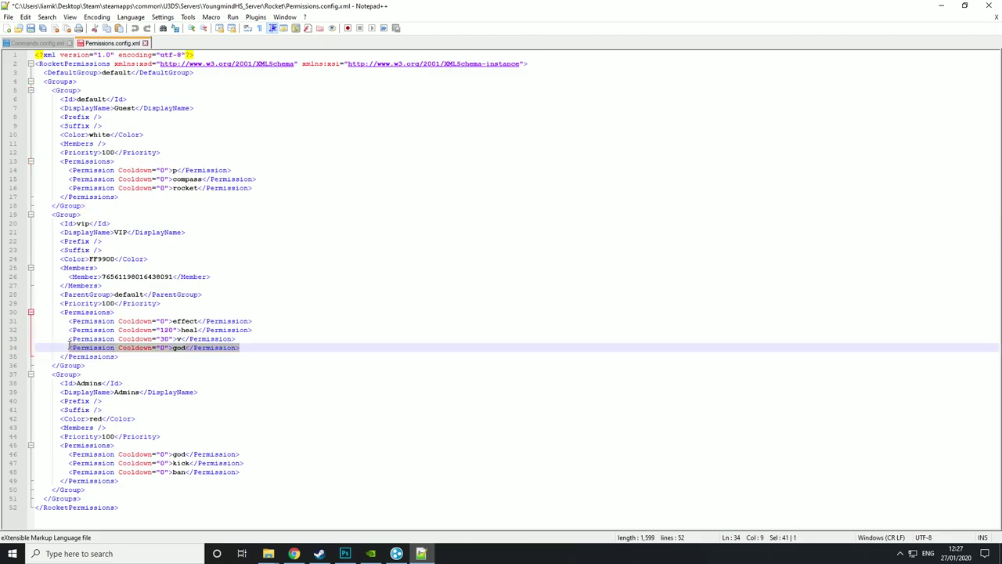
pyautogui.click(254, 347)
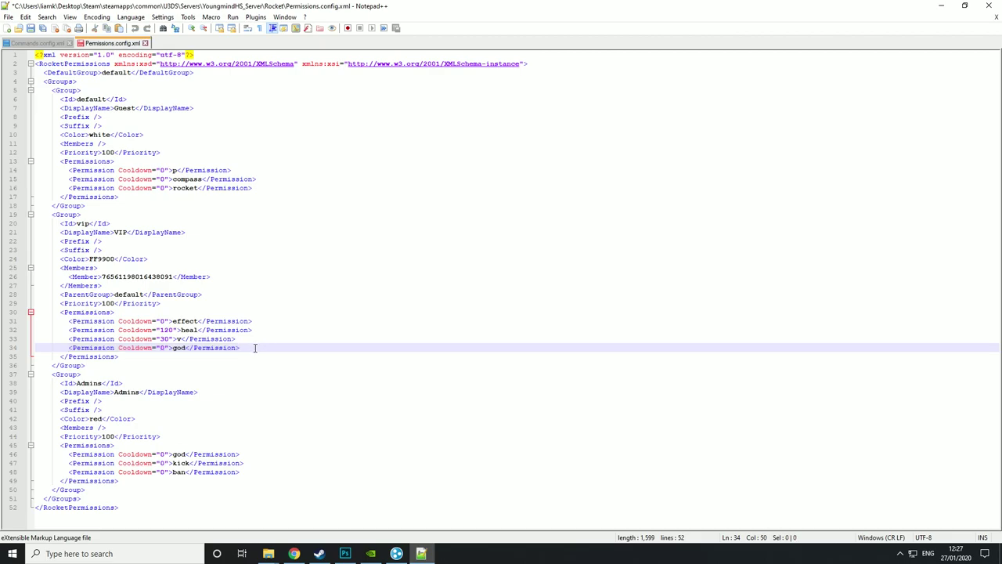
pyautogui.press('Return')
pyautogui.hotkey('ctrl', 'v')
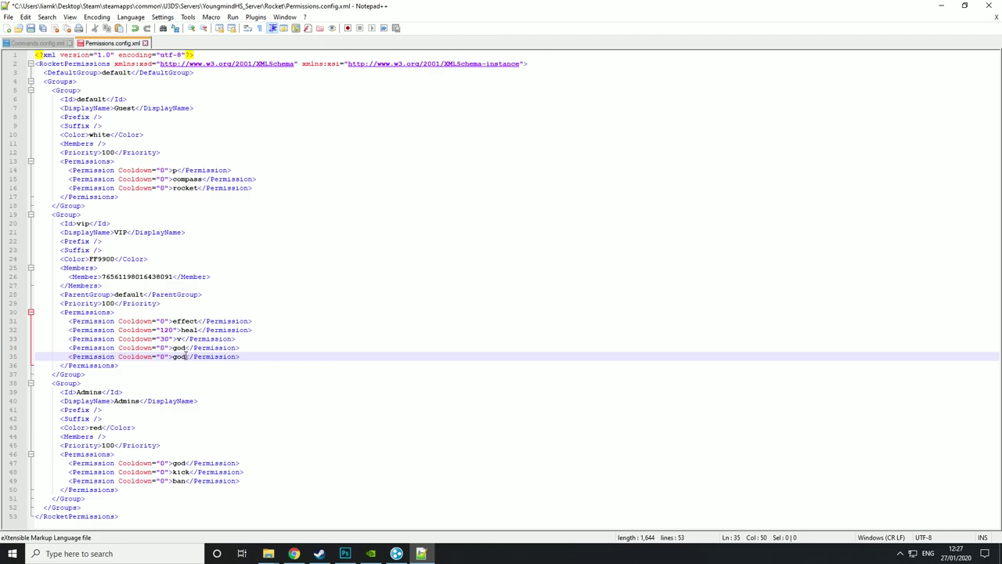
pyautogui.press('BackSpace')
pyautogui.press('BackSpace')
pyautogui.press('BackSpace')
pyautogui.write('kick')
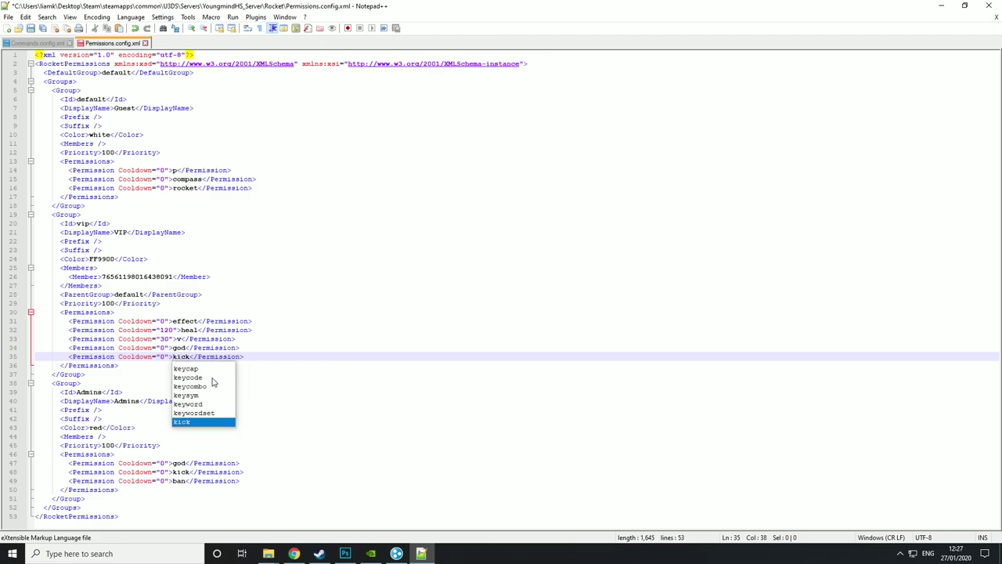
pyautogui.click(310, 357)
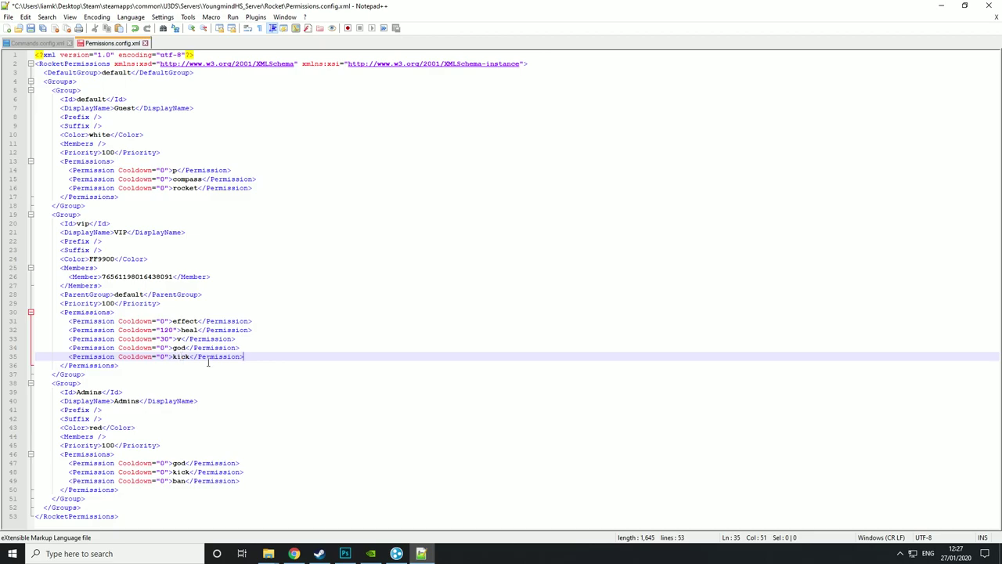
pyautogui.click(165, 357)
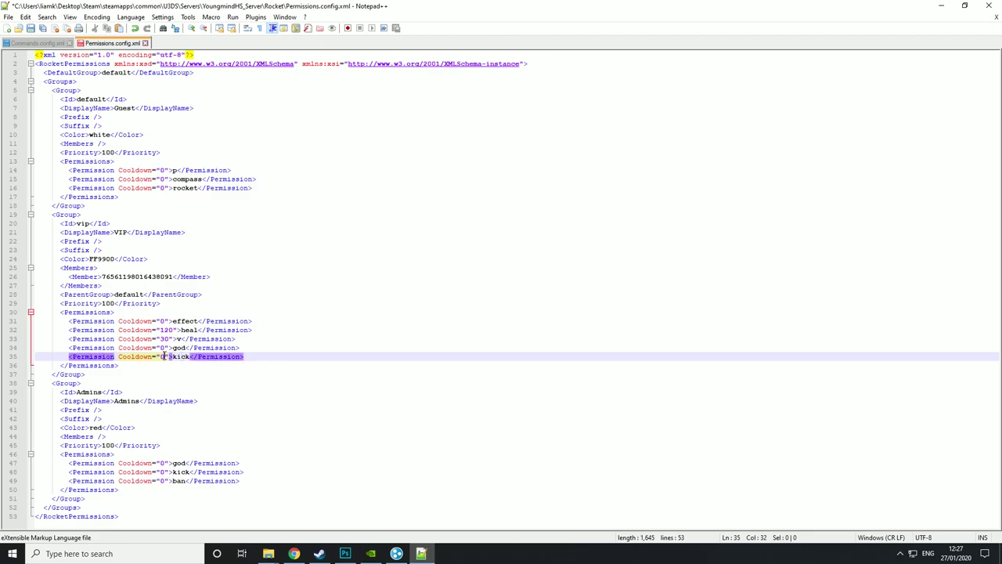
pyautogui.write('0')
pyautogui.click(137, 366)
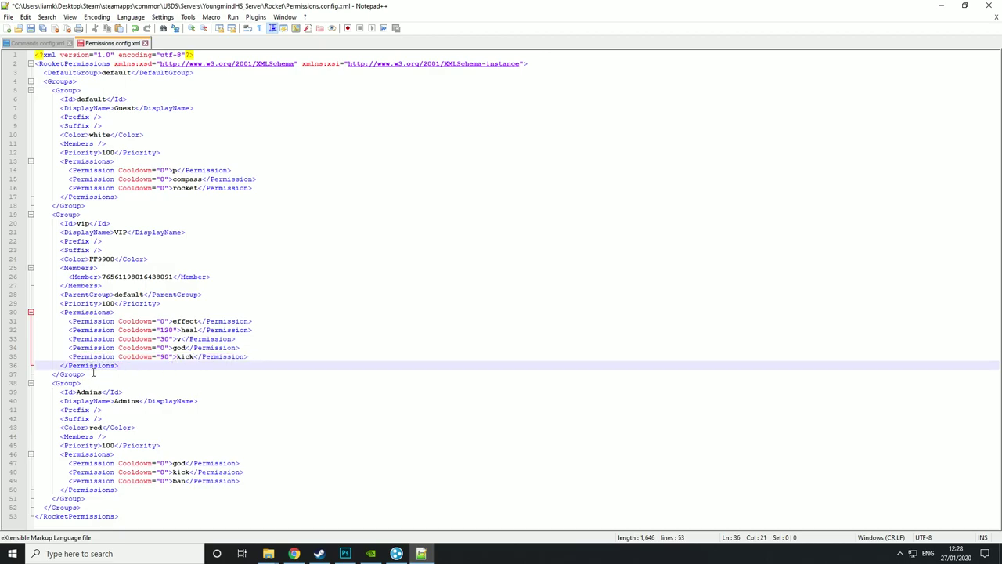
# - Copy the default Guest group block and paste it as a new group after Admins
pyautogui.moveTo(86, 206); pyautogui.dragTo(52, 93)
pyautogui.hotkey('ctrl', 'c')
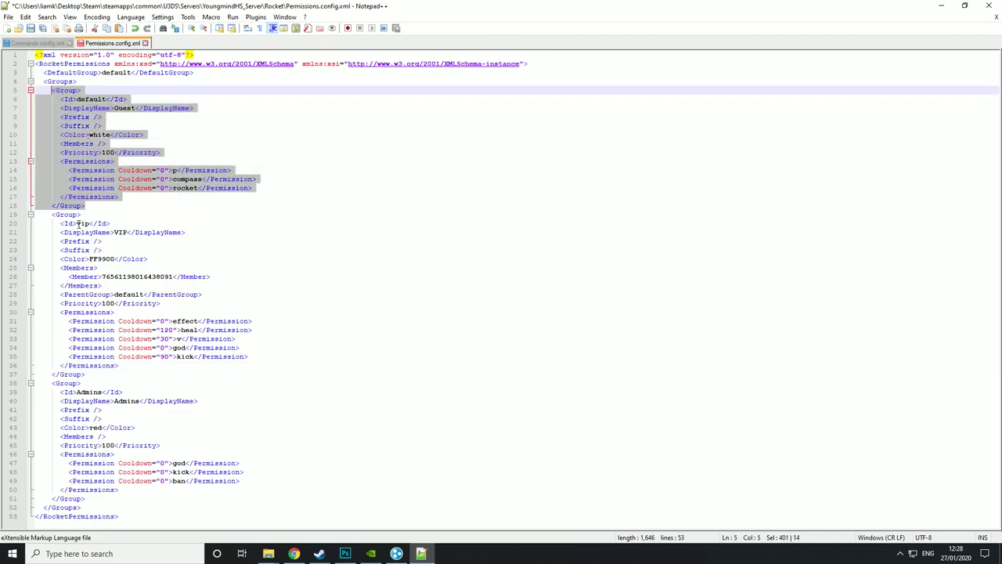
pyautogui.click(90, 498)
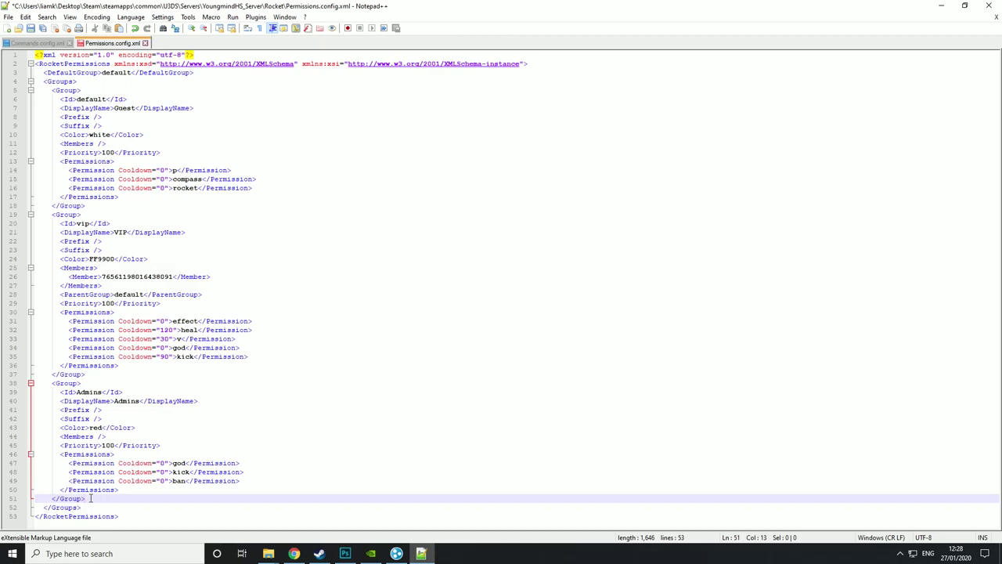
pyautogui.press('Return')
pyautogui.hotkey('ctrl', 'v')
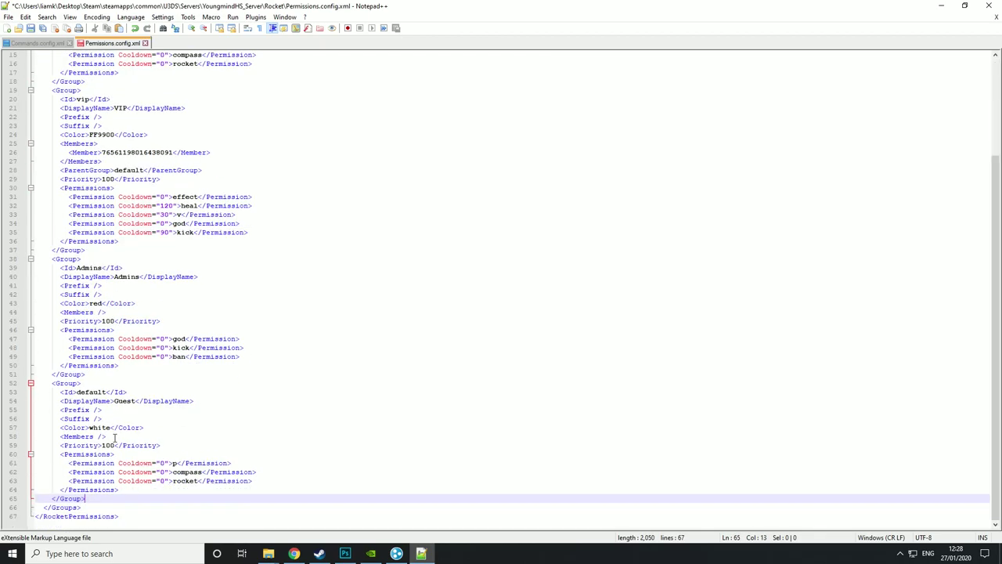
# - Set the new group's Id to Super Admin, DisplayName to SA and Color to black
pyautogui.moveTo(106, 391); pyautogui.dragTo(75, 391)
pyautogui.write('Super')
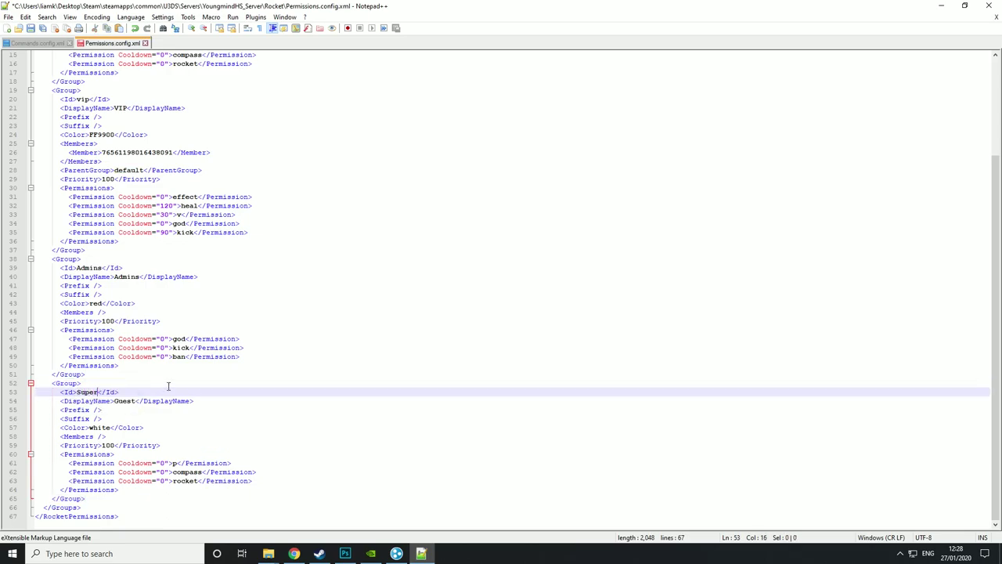
pyautogui.write(' Admin')
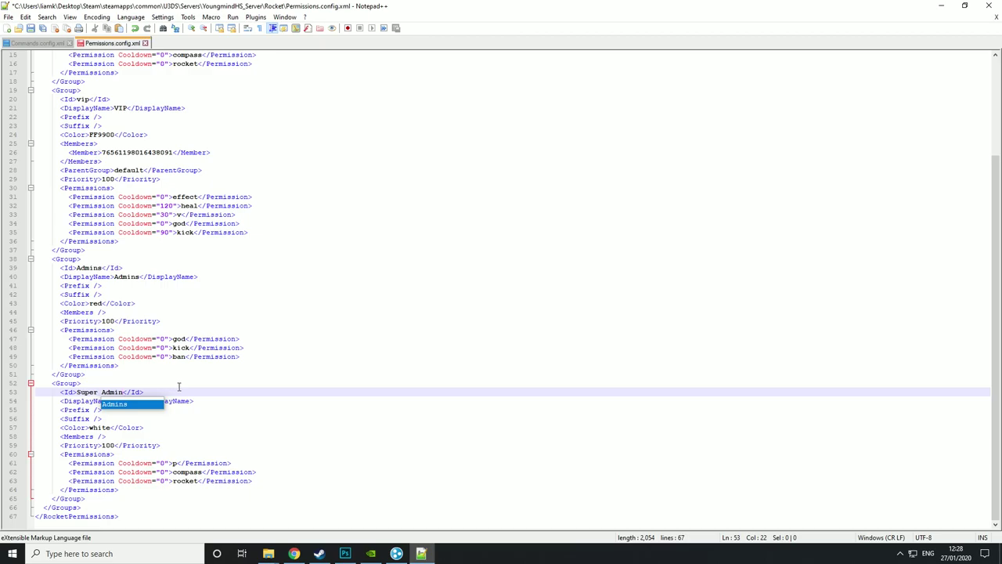
pyautogui.click(178, 386)
pyautogui.moveTo(136, 401); pyautogui.dragTo(115, 401)
pyautogui.write('SA')
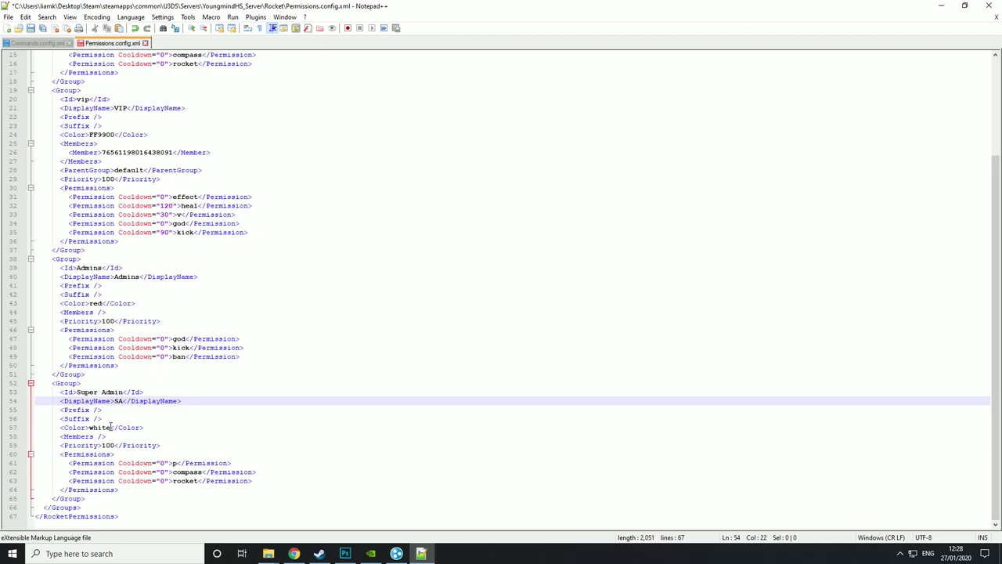
pyautogui.moveTo(111, 427); pyautogui.dragTo(89, 428)
pyautogui.write('black')
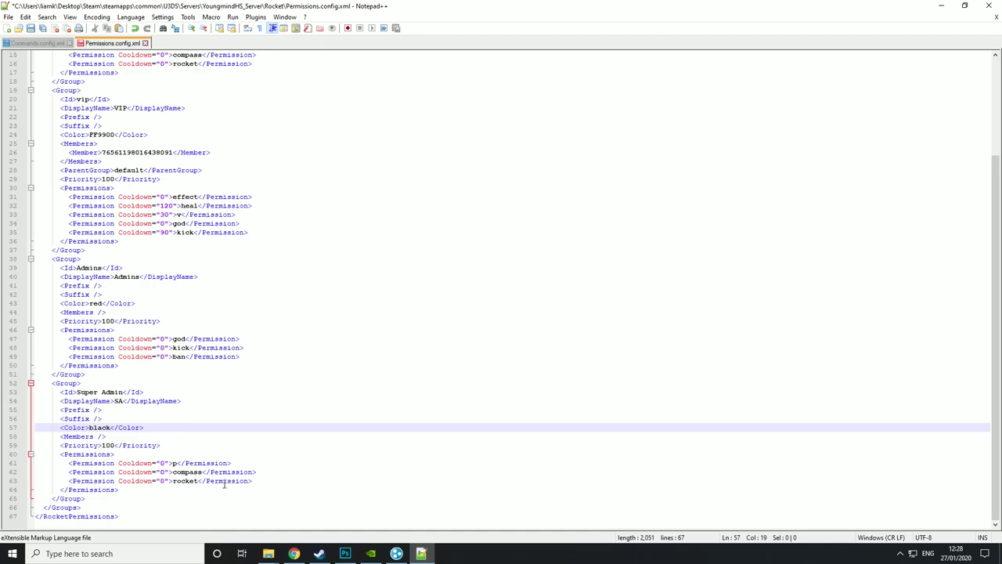
# - Replace the new group's permissions with god, kick and debug, checking names in Commands.config.xml
pyautogui.doubleClick(178, 465)
pyautogui.write('god')
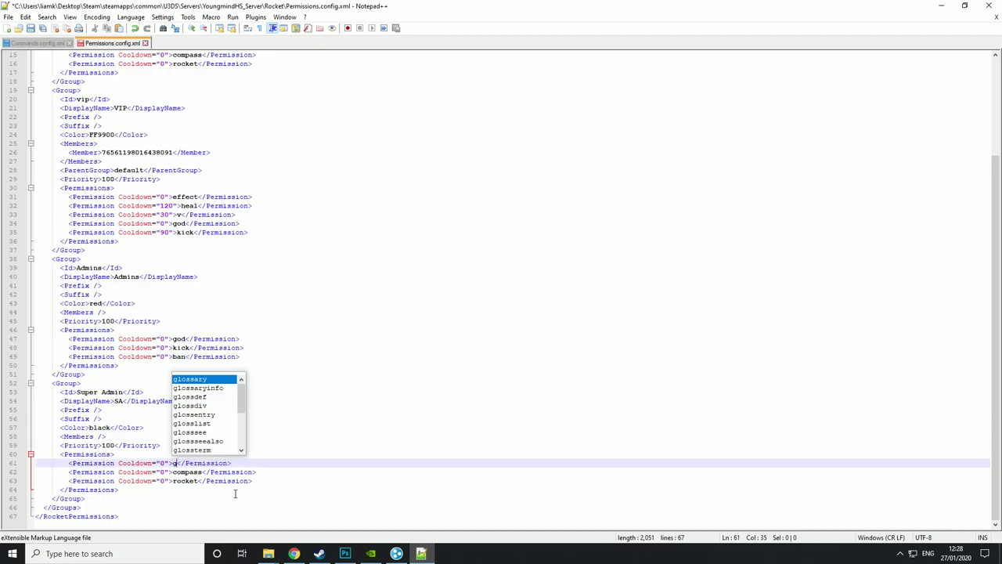
pyautogui.click(200, 473)
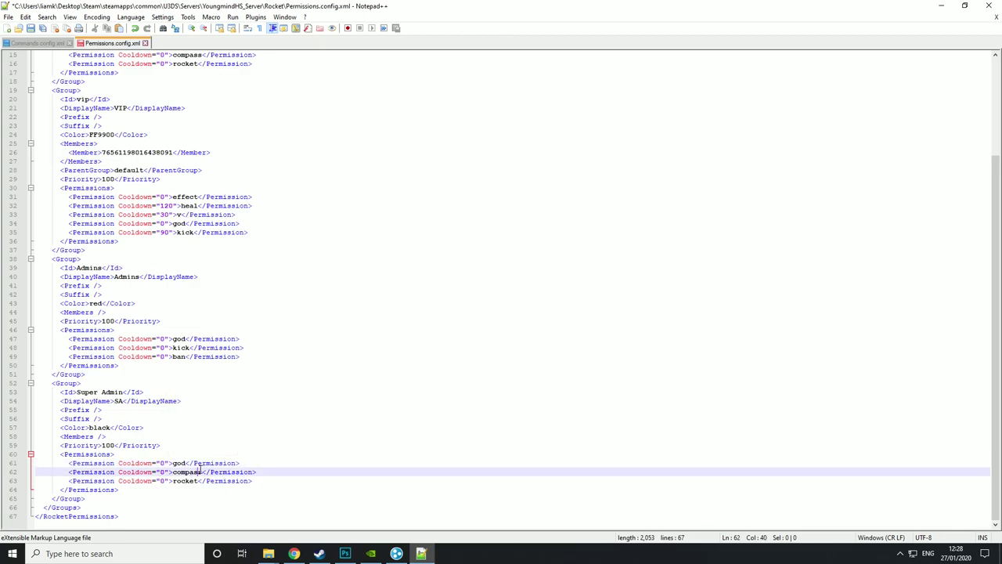
pyautogui.doubleClick(196, 472)
pyautogui.write('kick')
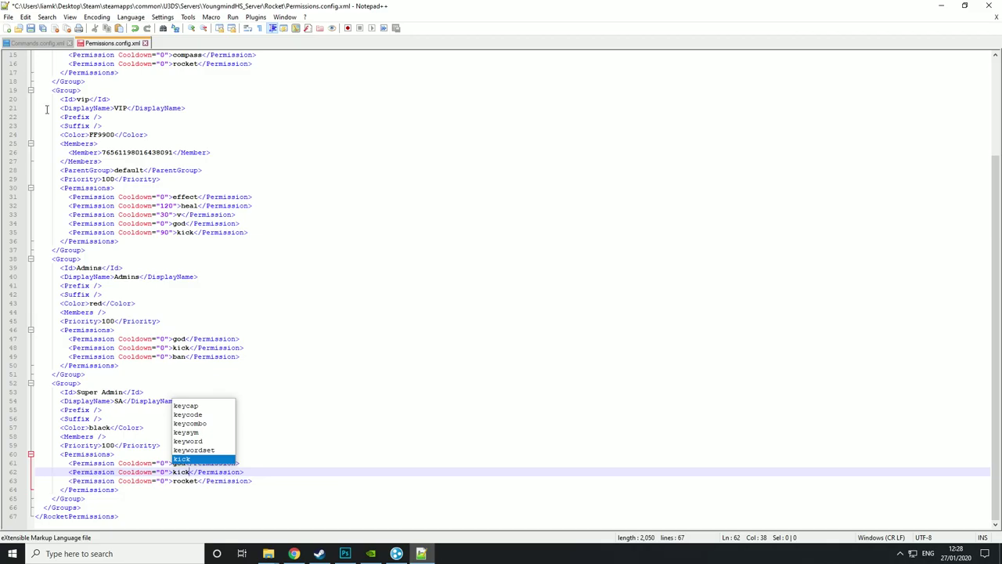
pyautogui.click(27, 44)
pyautogui.scroll(-6, 171, 220)
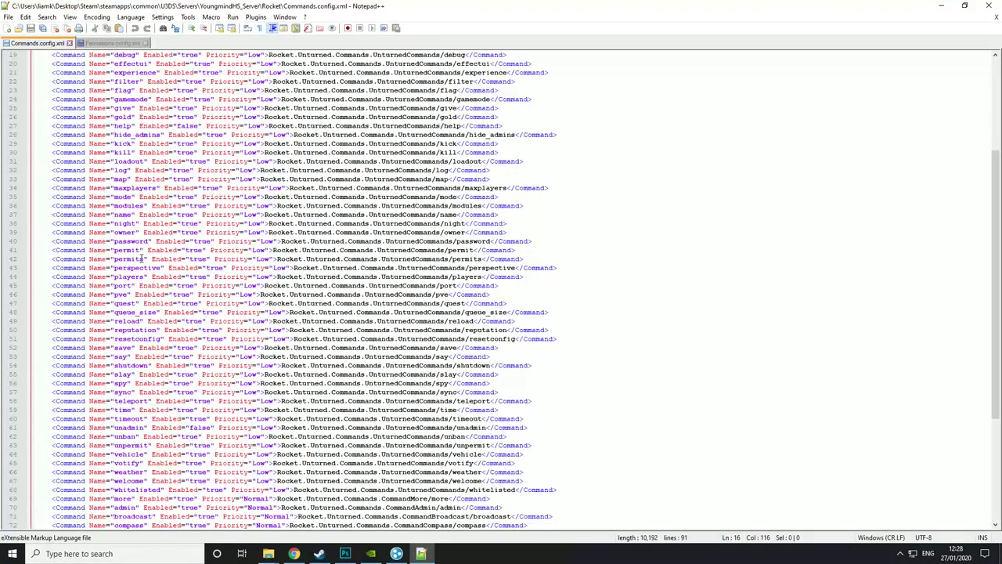
pyautogui.scroll(4, 137, 280)
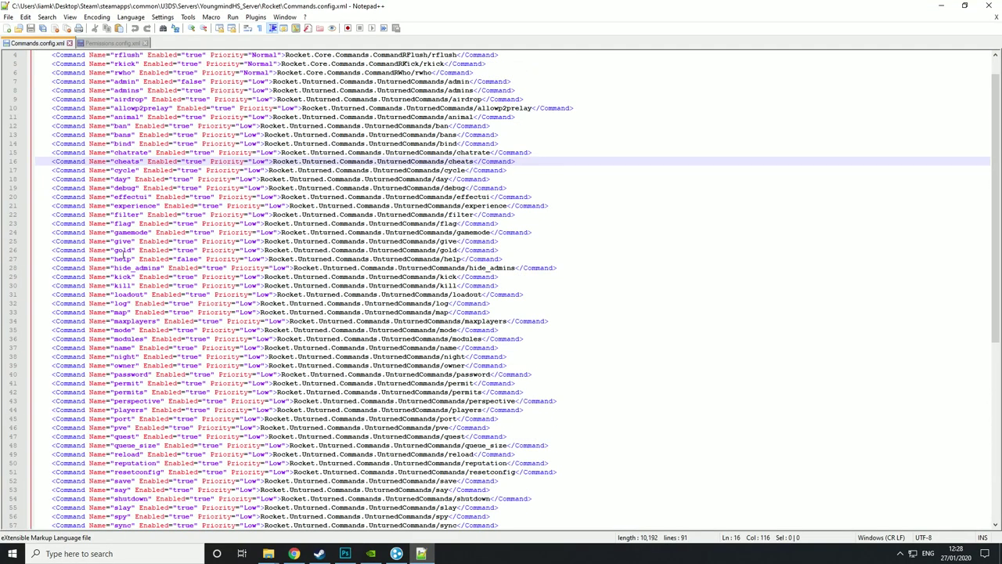
pyautogui.scroll(1, 122, 238)
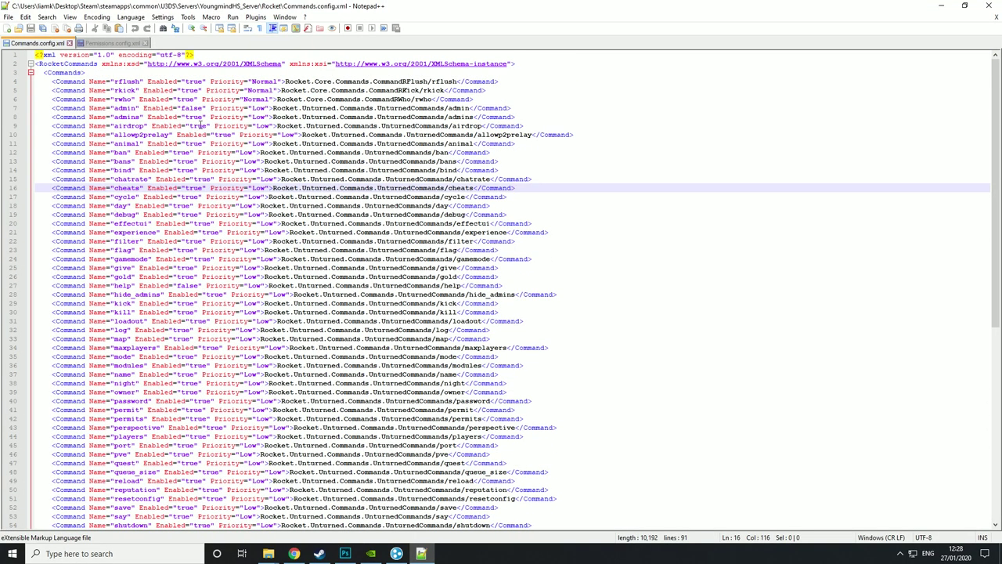
pyautogui.click(125, 44)
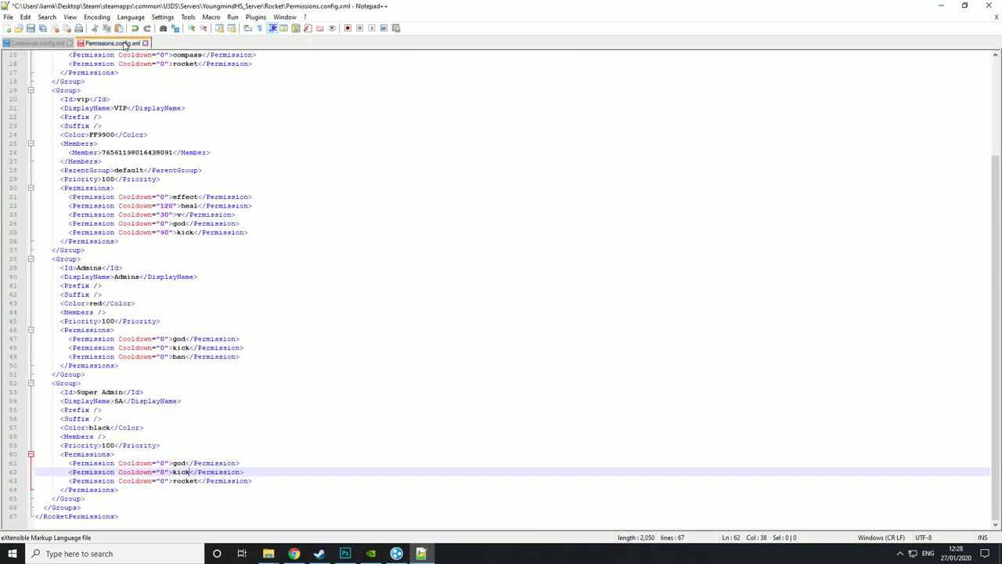
pyautogui.doubleClick(188, 481)
pyautogui.write('debug')
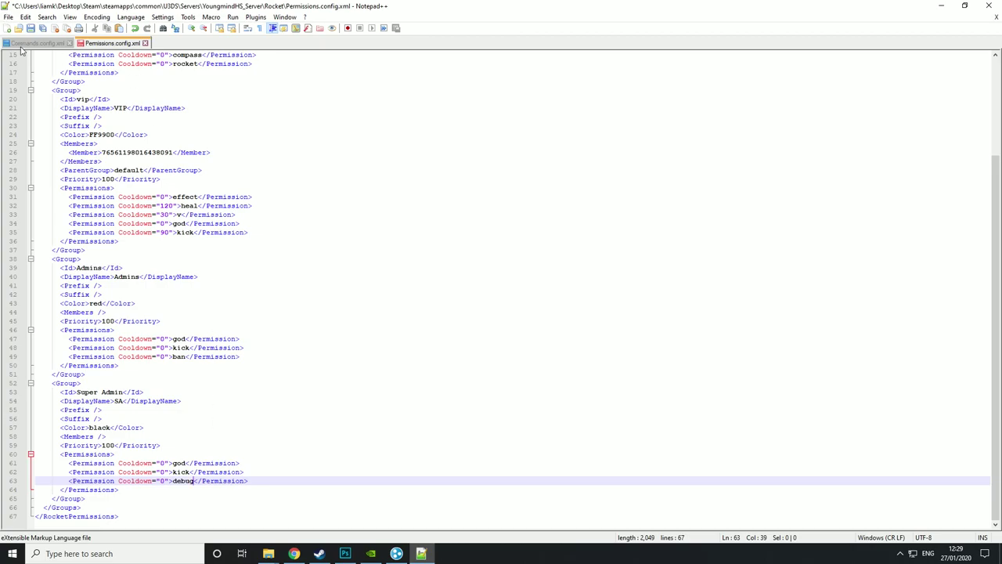
# - Return to the Rocket folder in File Explorer and go up to the server folder
pyautogui.click(268, 554)
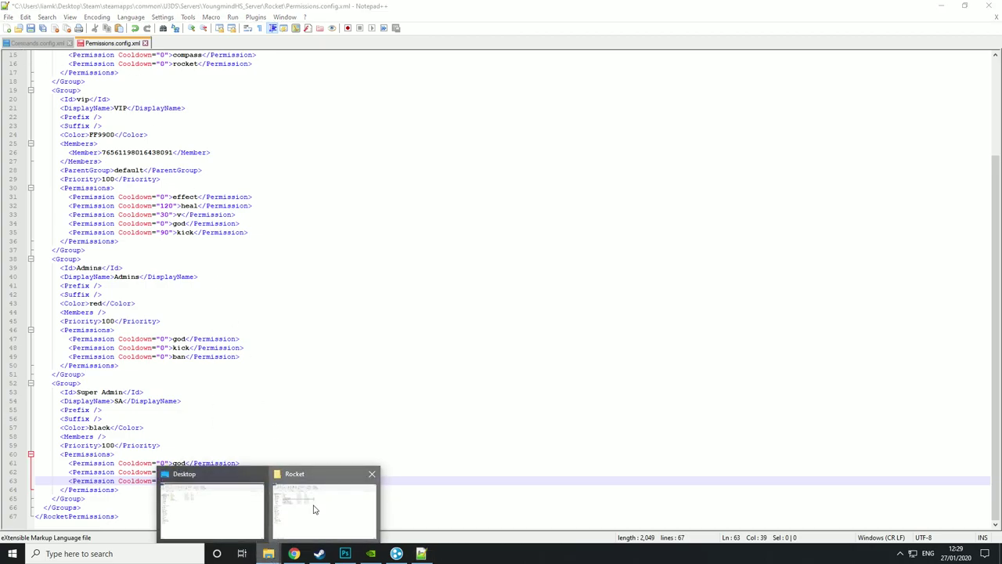
pyautogui.click(313, 510)
pyautogui.click(10, 81)
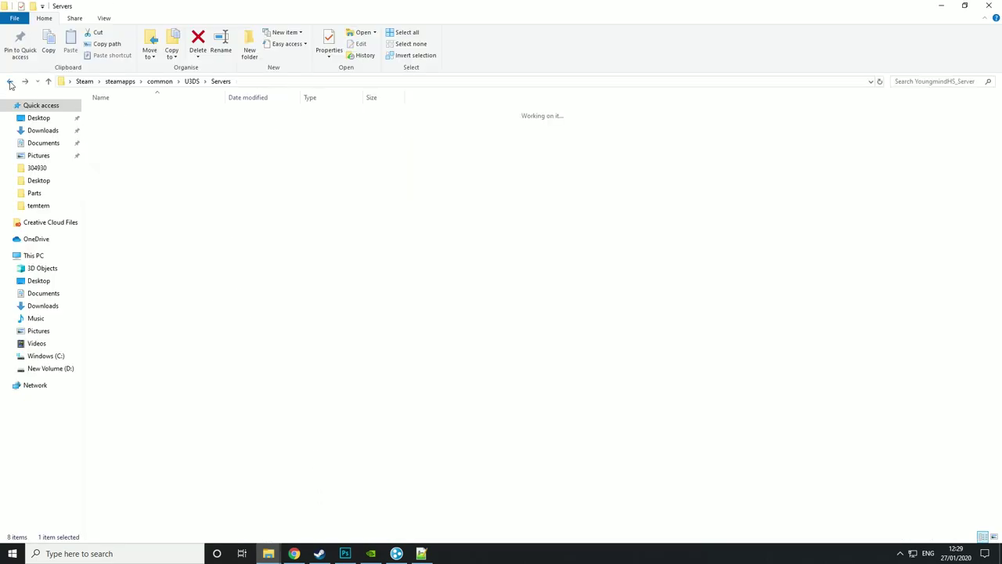
# - Go back up to the U3DS folder and launch ServerStarter.bat
pyautogui.click(10, 82)
pyautogui.click(10, 82)
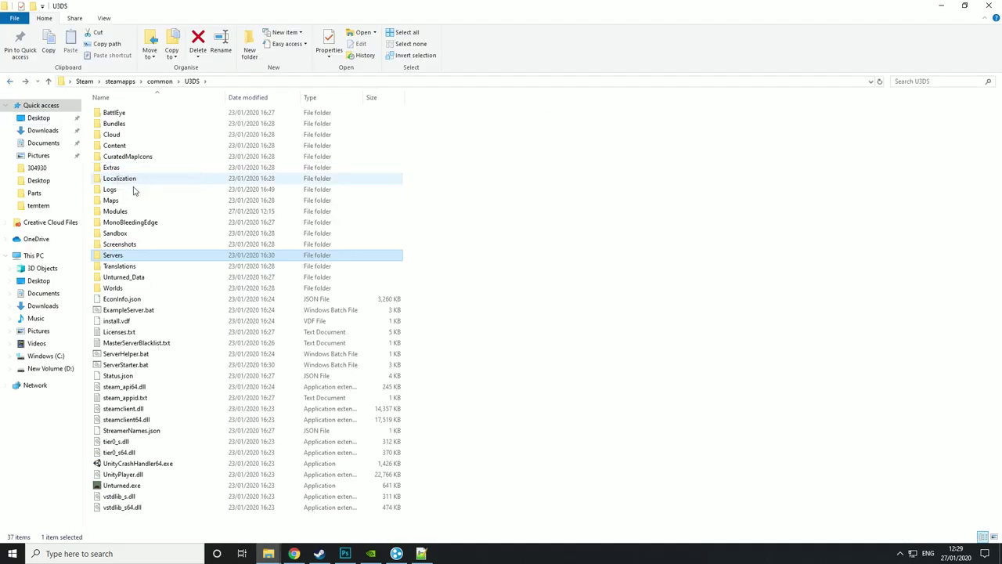
pyautogui.doubleClick(139, 365)
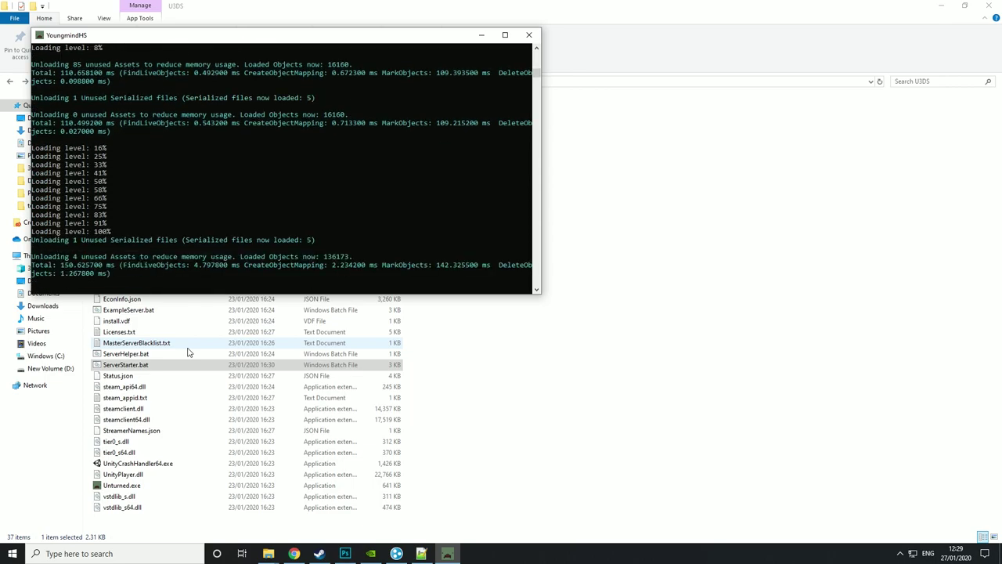
# - Run the permissions commands in the console to add a player's Steam ID to the VIP group
pyautogui.write('ssions Ayyy')
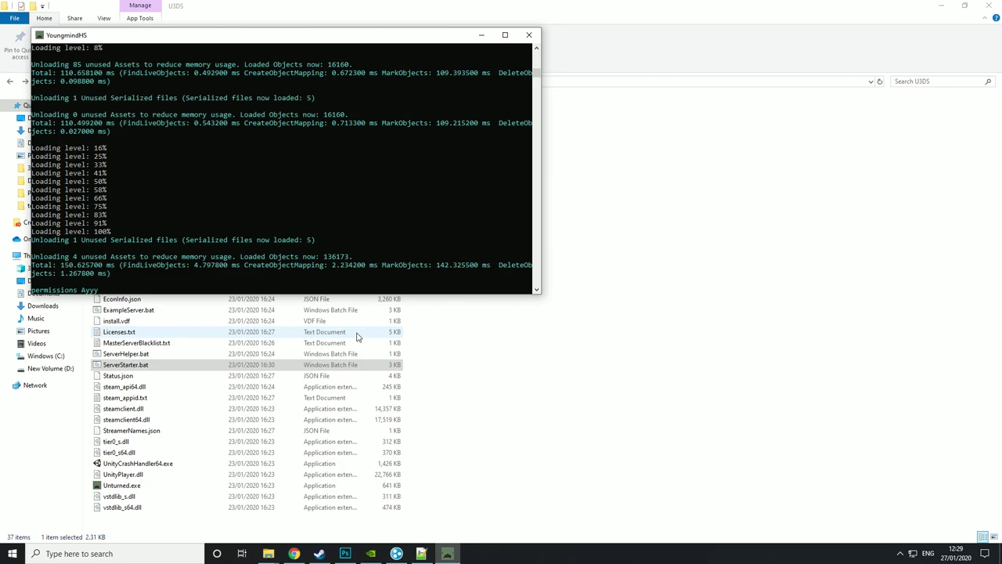
pyautogui.write('VIP')
pyautogui.press('Return')
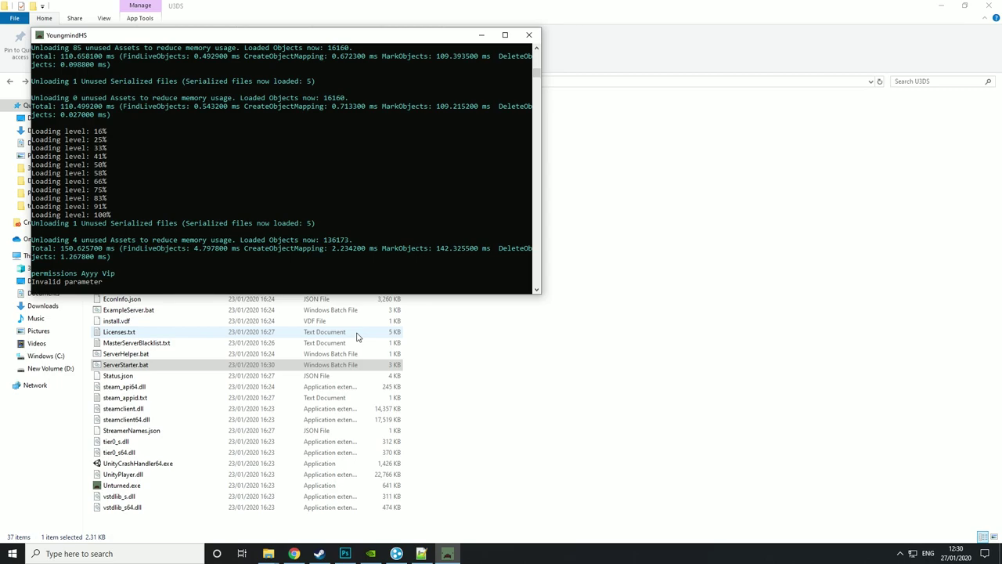
pyautogui.write('sion steam:15656565')
pyautogui.press('Return')
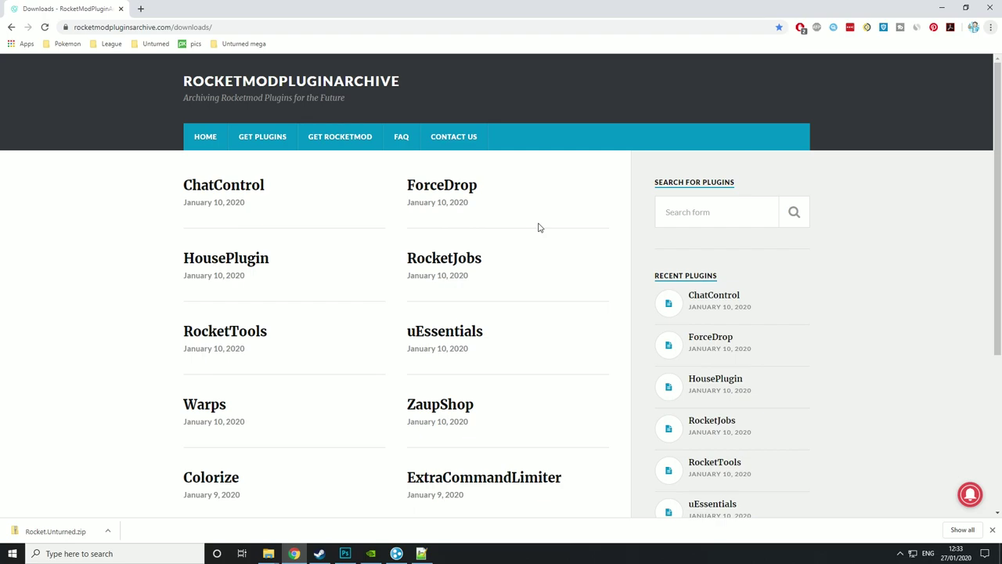
# - Open the TPA plugin from the archive's page 3 and start its tpa.zip download on MEGA
pyautogui.scroll(-2, 537, 227)
pyautogui.scroll(2, 537, 227)
pyautogui.scroll(-3, 490, 398)
pyautogui.click(418, 300)
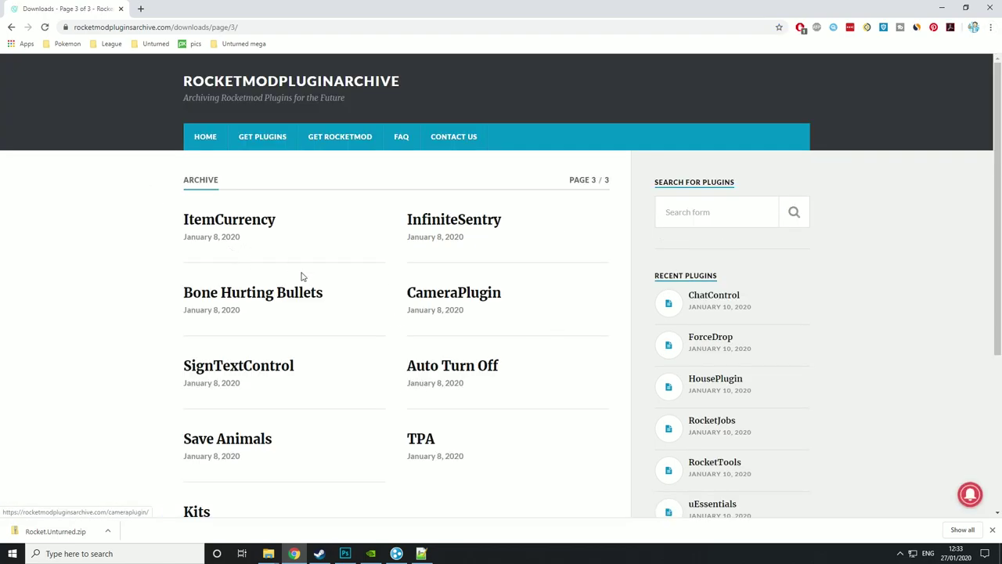
pyautogui.scroll(-2, 274, 281)
pyautogui.click(431, 282)
pyautogui.click(413, 279)
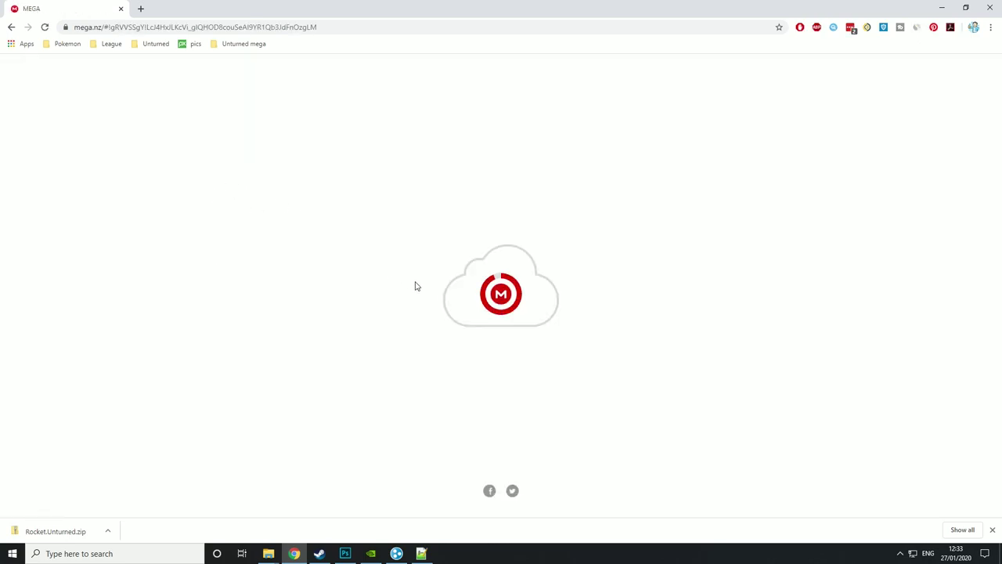
pyautogui.click(579, 211)
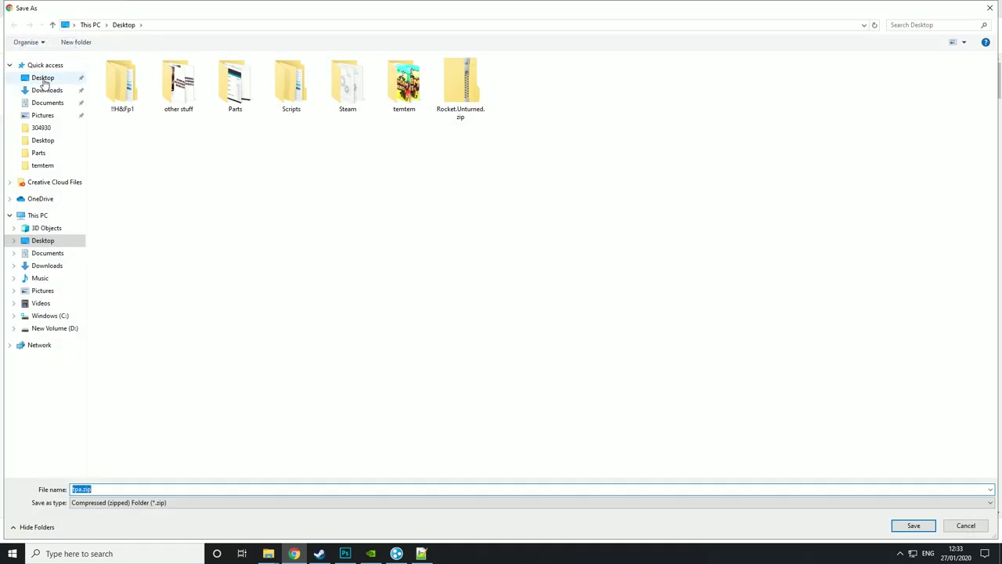
# - Save tpa.zip to the Desktop and go back to the archive's page 3 listing
pyautogui.click(46, 81)
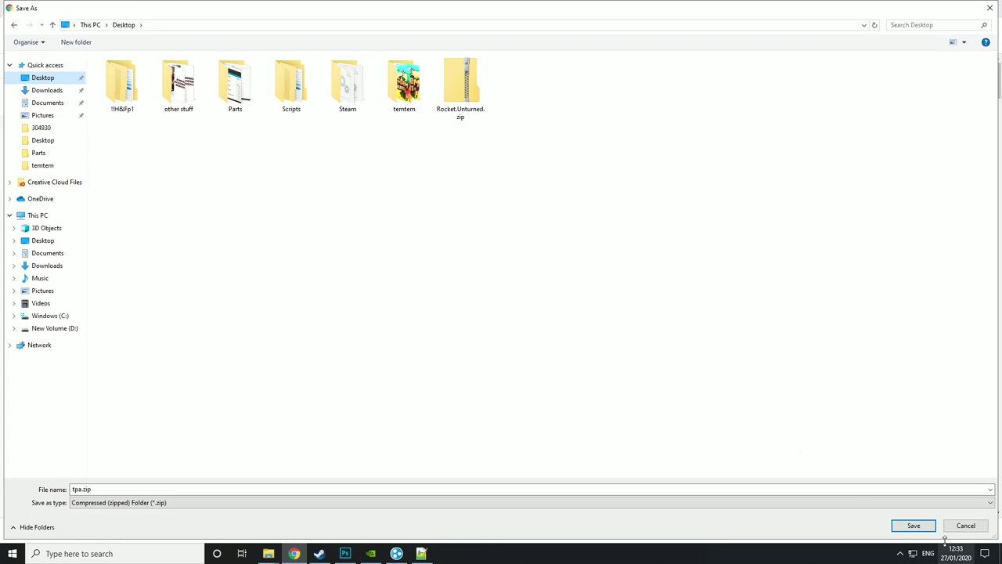
pyautogui.click(913, 525)
pyautogui.click(13, 27)
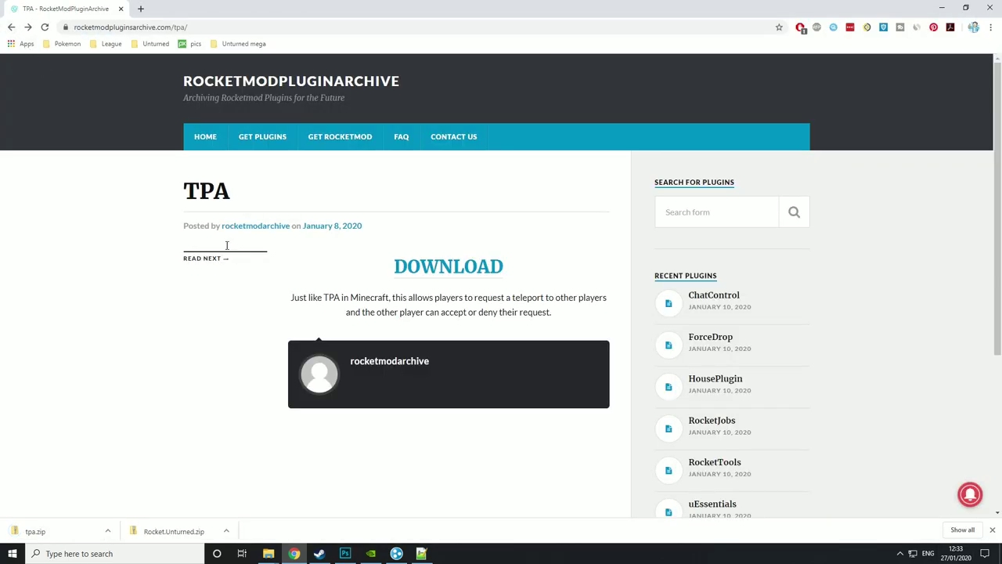
pyautogui.click(11, 27)
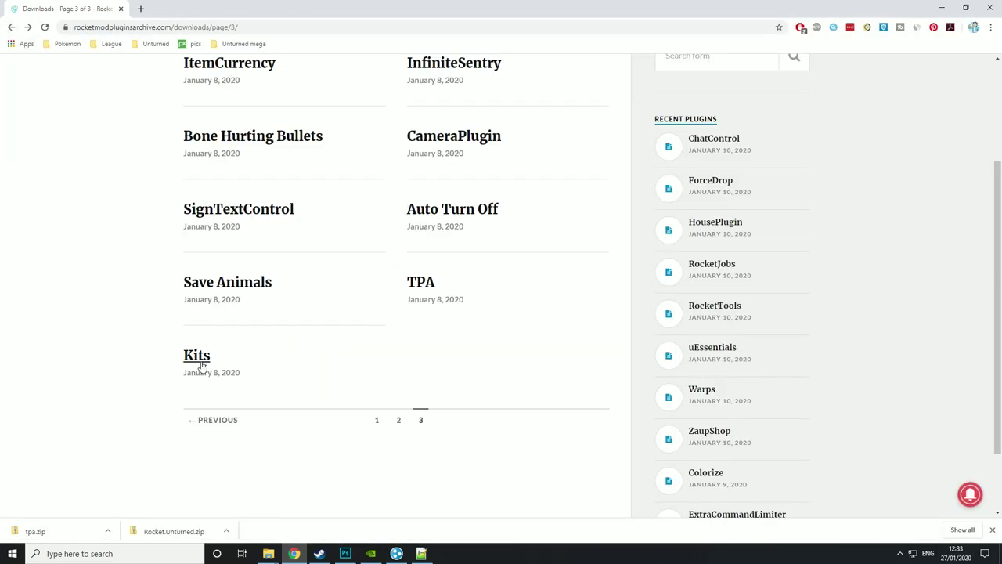
# - Download Kits_288.zip from the Kits plugin page to the Desktop, then show the desktop
pyautogui.click(198, 356)
pyautogui.click(468, 270)
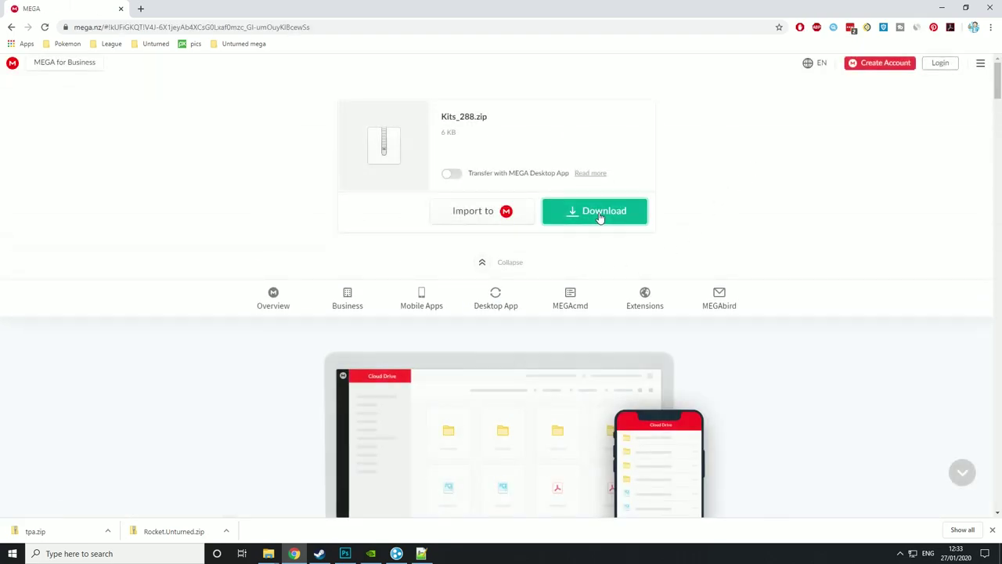
pyautogui.click(600, 216)
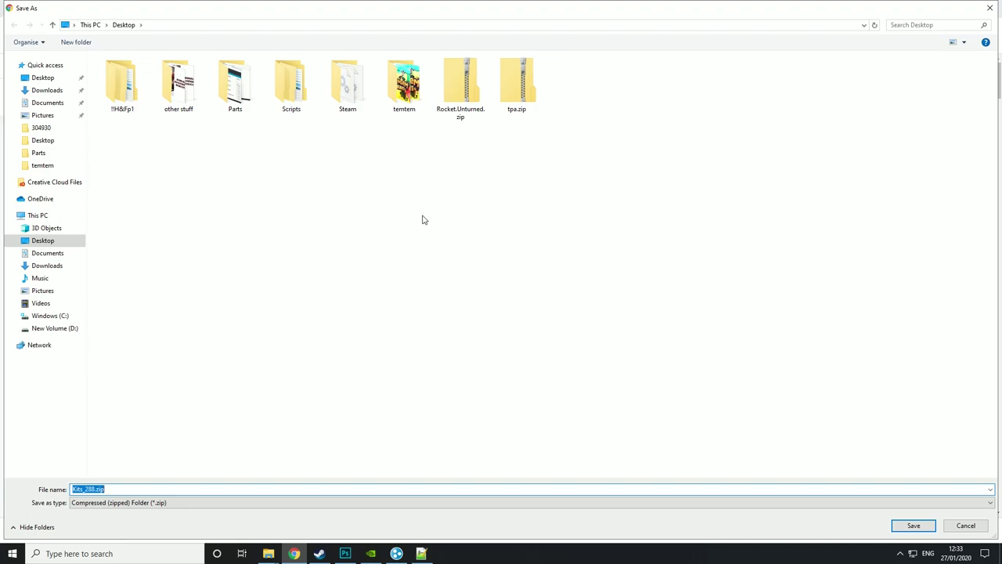
pyautogui.press('Return')
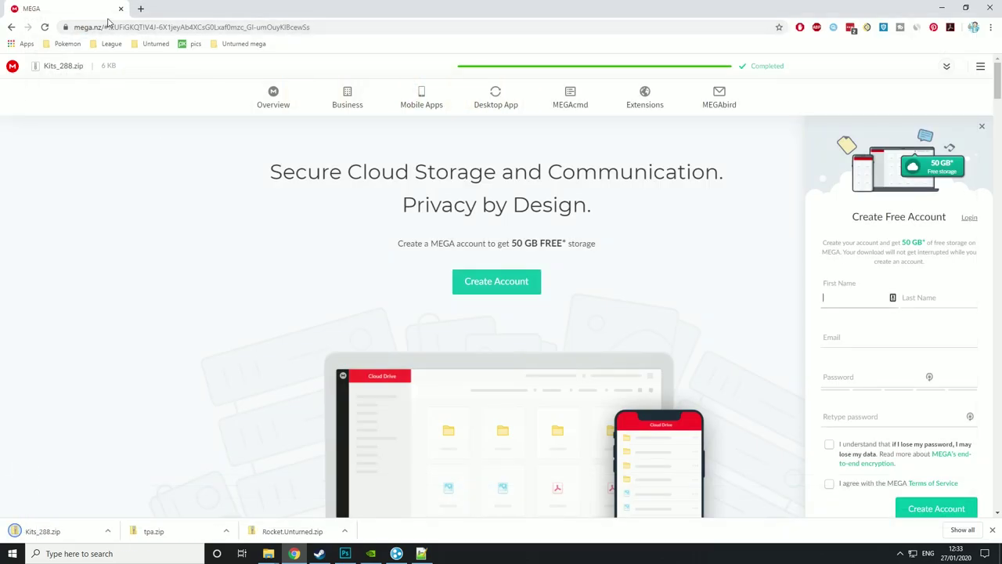
pyautogui.press('super+d')
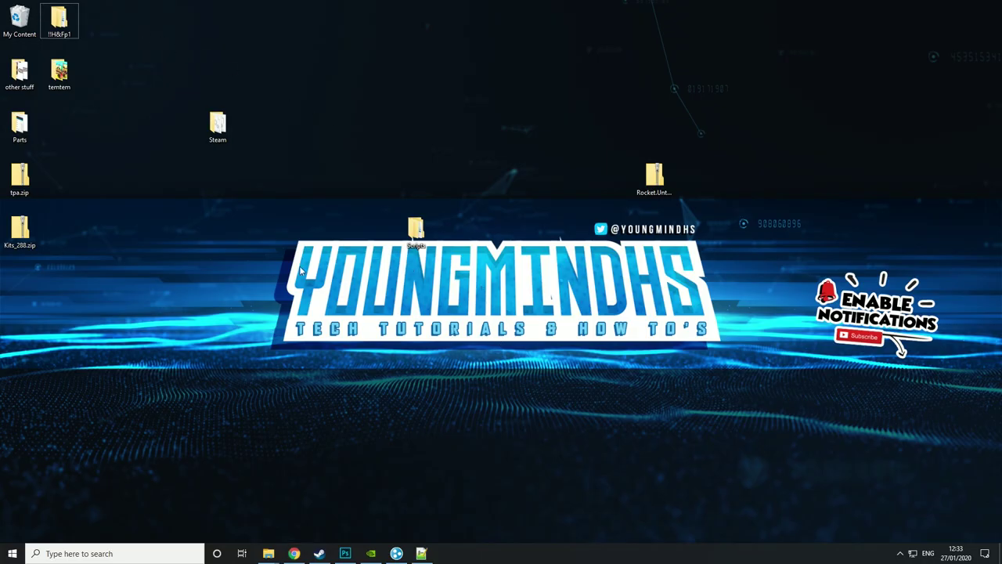
# - Extract both plugin zips with 7-Zip and select the resulting Kits.dll and TPA DLL
pyautogui.moveTo(79, 276); pyautogui.dragTo(536, 181)
pyautogui.rightClick(532, 175)
pyautogui.moveTo(552, 211)
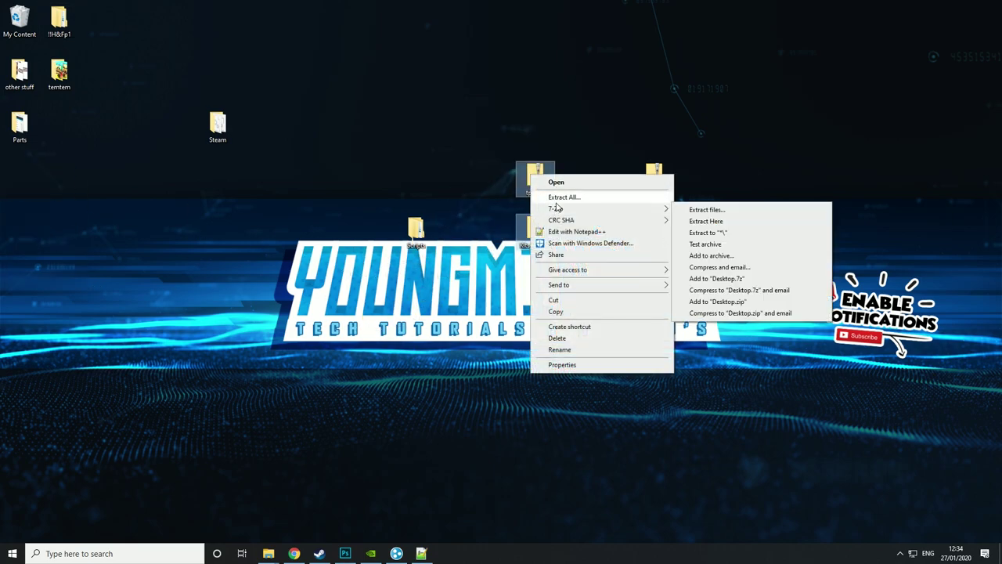
pyautogui.click(740, 223)
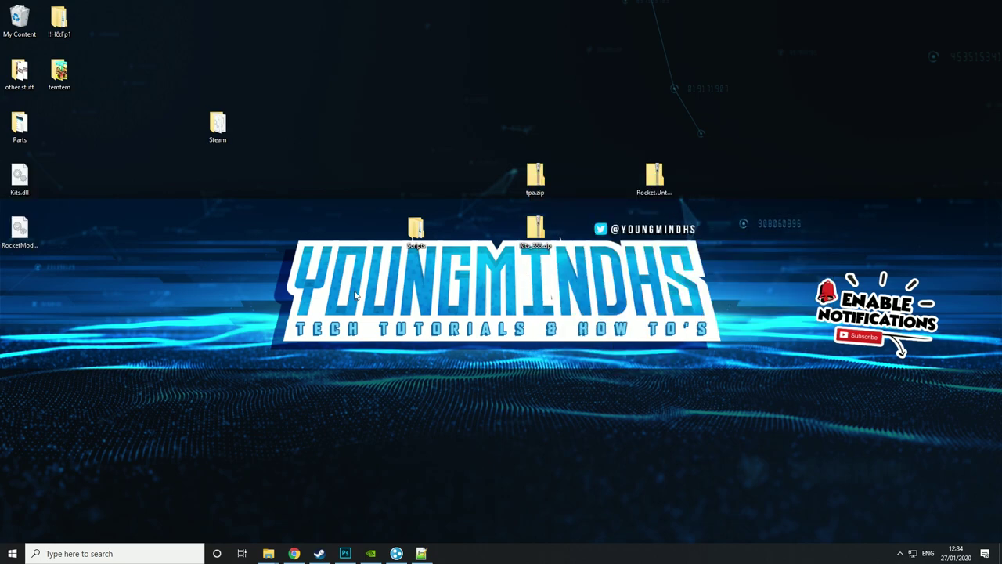
pyautogui.moveTo(116, 273); pyautogui.dragTo(6, 166)
pyautogui.moveTo(70, 249); pyautogui.dragTo(1, 179)
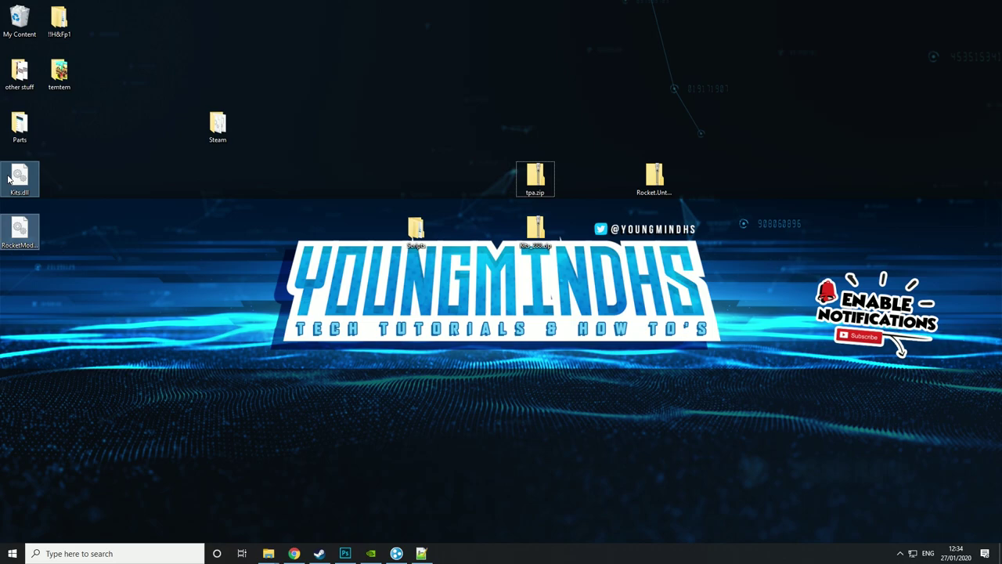
# - Paste Kits.dll and RocketMod_TPA.dll into the YoungmindHS_Server Rocket\Plugins folder
pyautogui.doubleClick(217, 128)
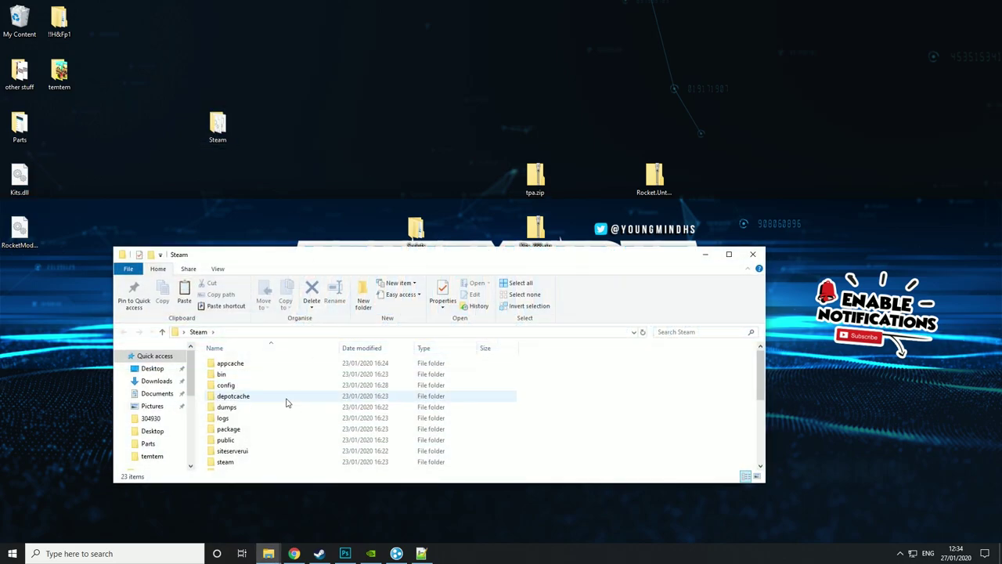
pyautogui.click(729, 255)
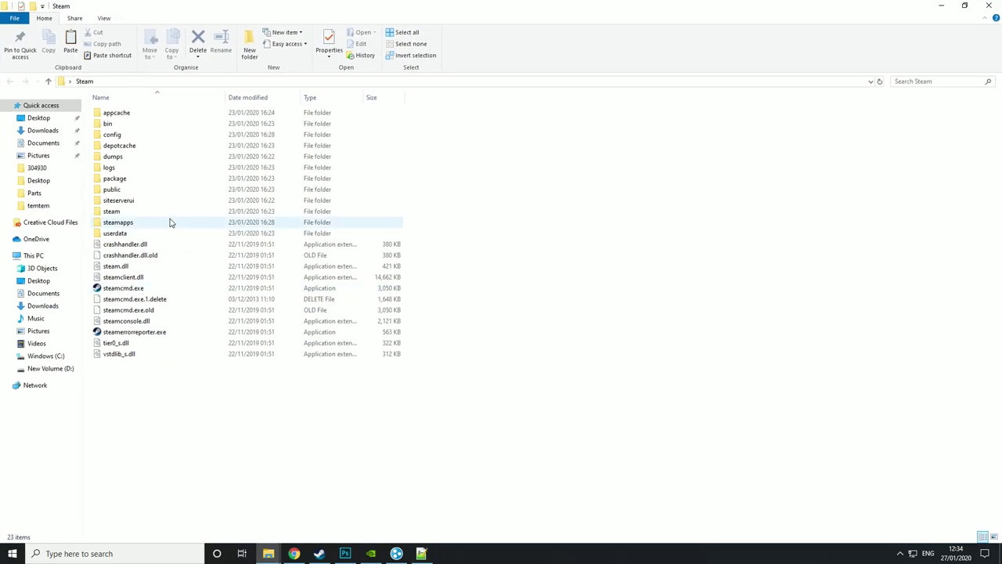
pyautogui.doubleClick(143, 226)
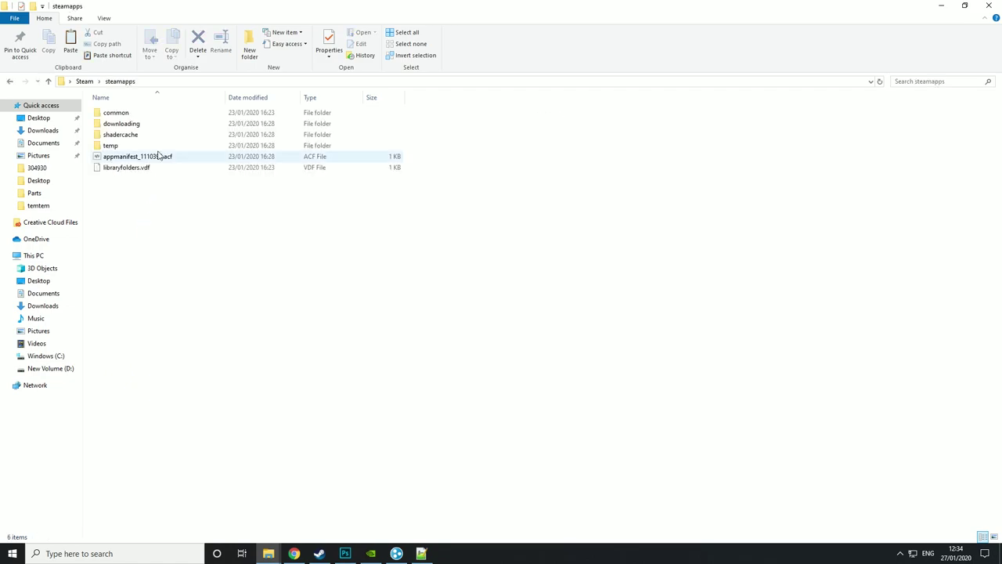
pyautogui.doubleClick(138, 113)
pyautogui.doubleClick(139, 112)
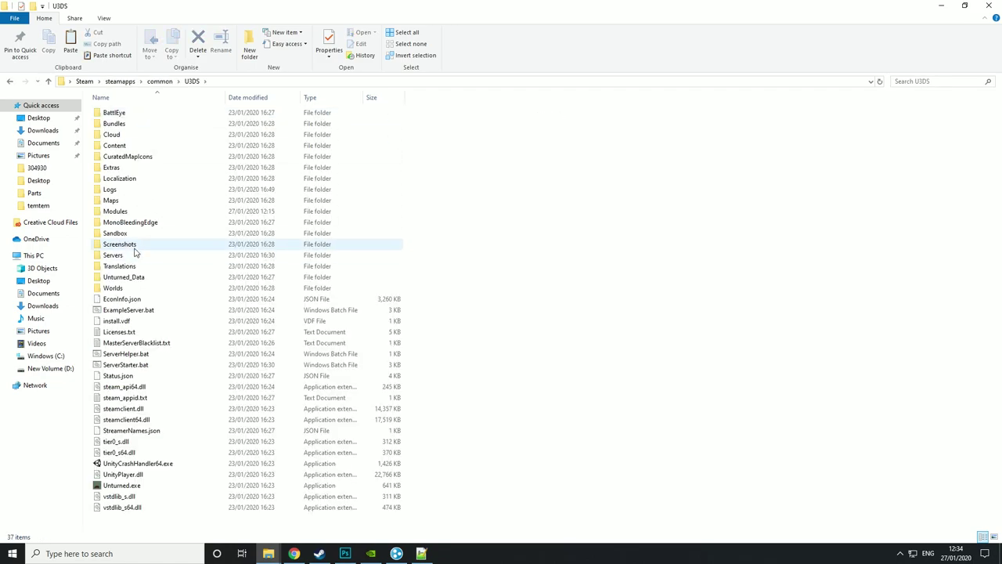
pyautogui.doubleClick(141, 258)
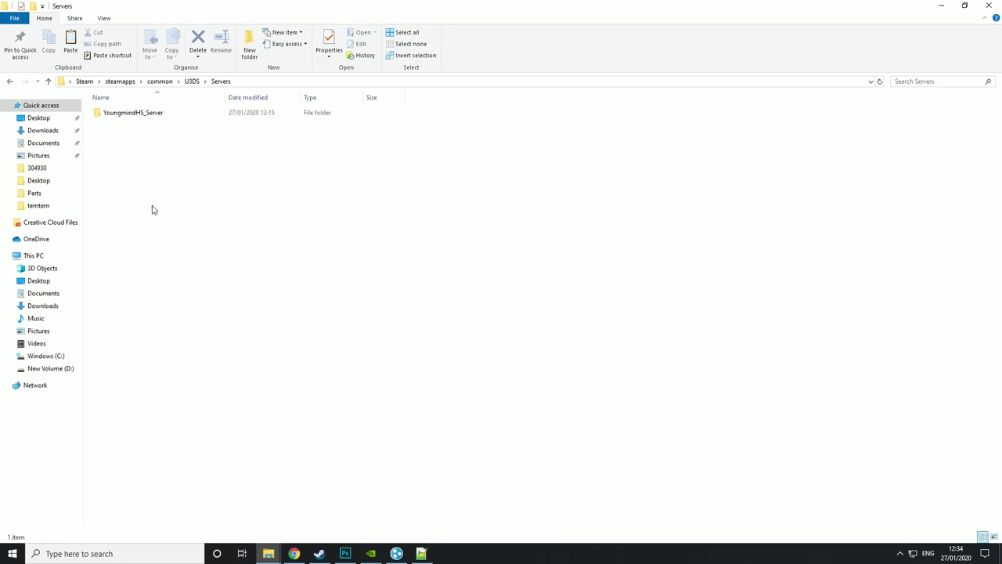
pyautogui.doubleClick(146, 114)
pyautogui.doubleClick(128, 147)
pyautogui.doubleClick(137, 135)
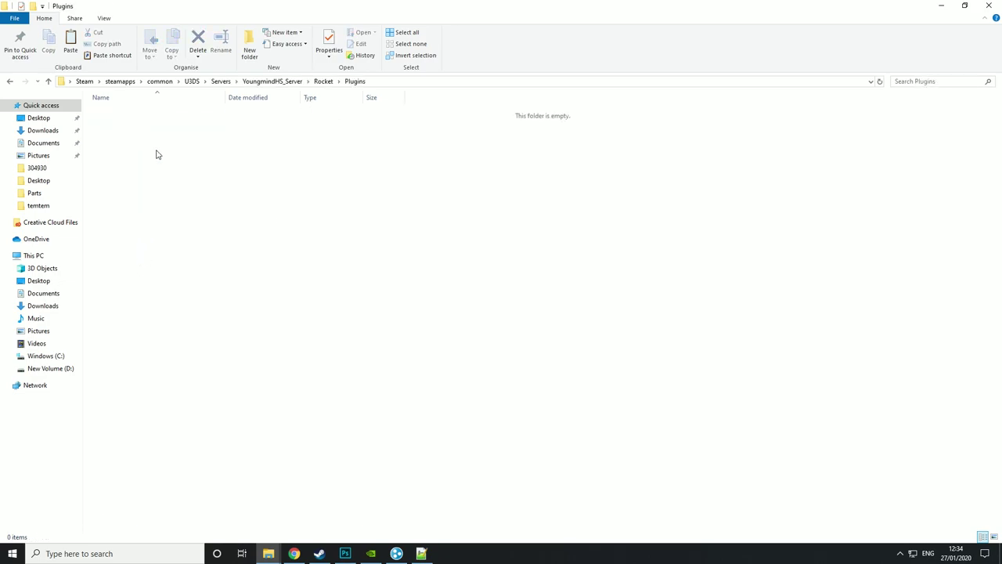
pyautogui.hotkey('ctrl', 'v')
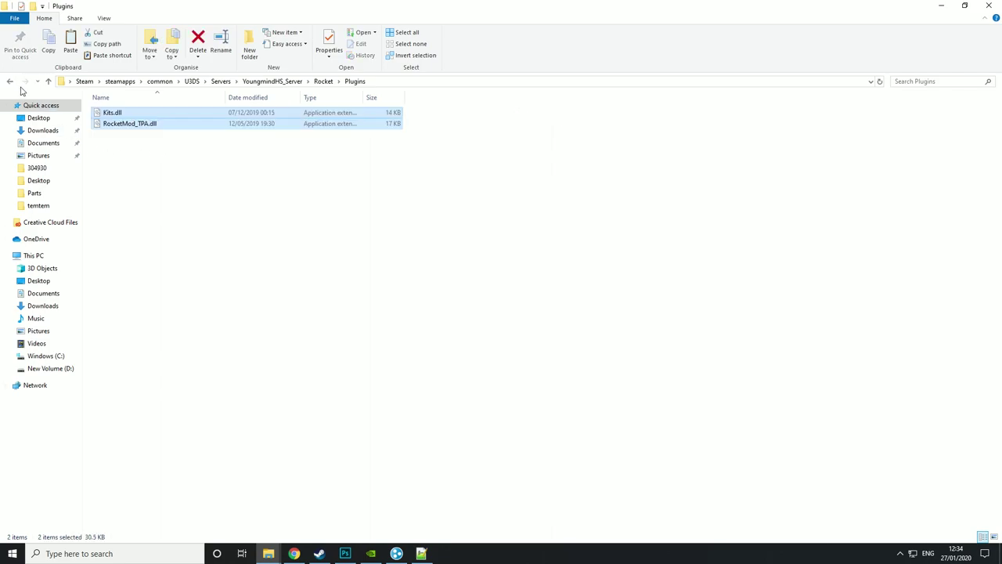
# - Return to the U3DS folder and launch the server with ServerStarter.bat
pyautogui.click(10, 82)
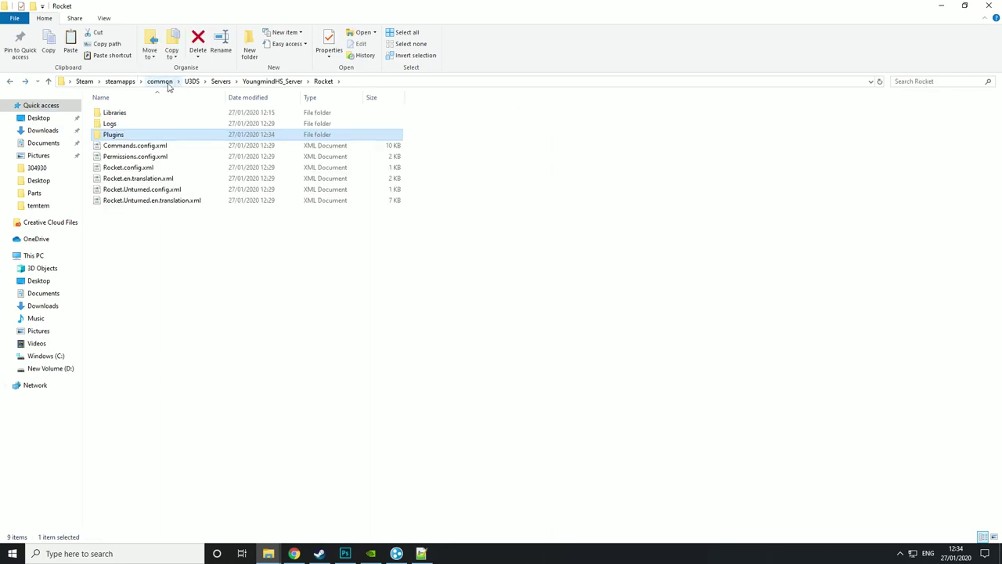
pyautogui.click(191, 81)
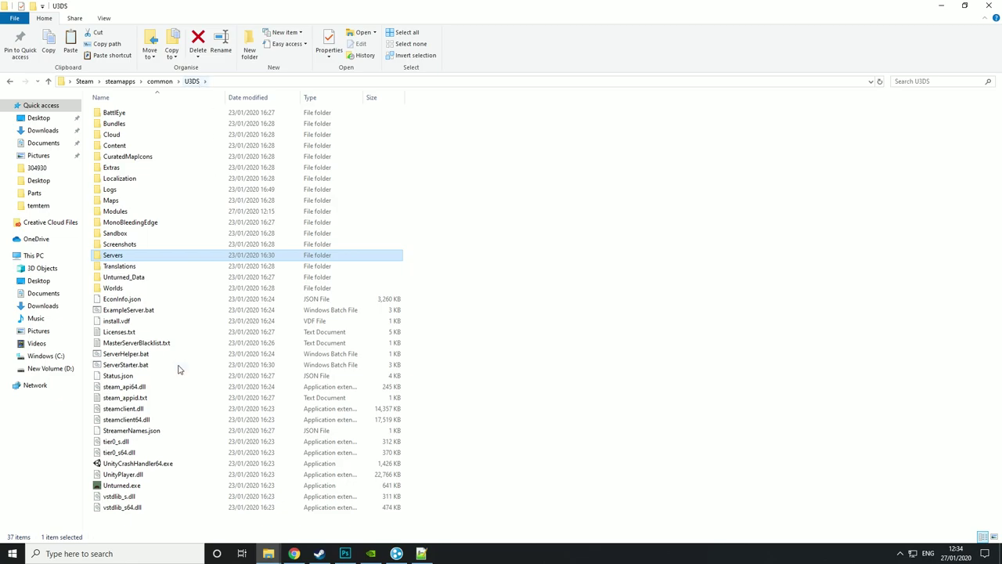
pyautogui.doubleClick(109, 364)
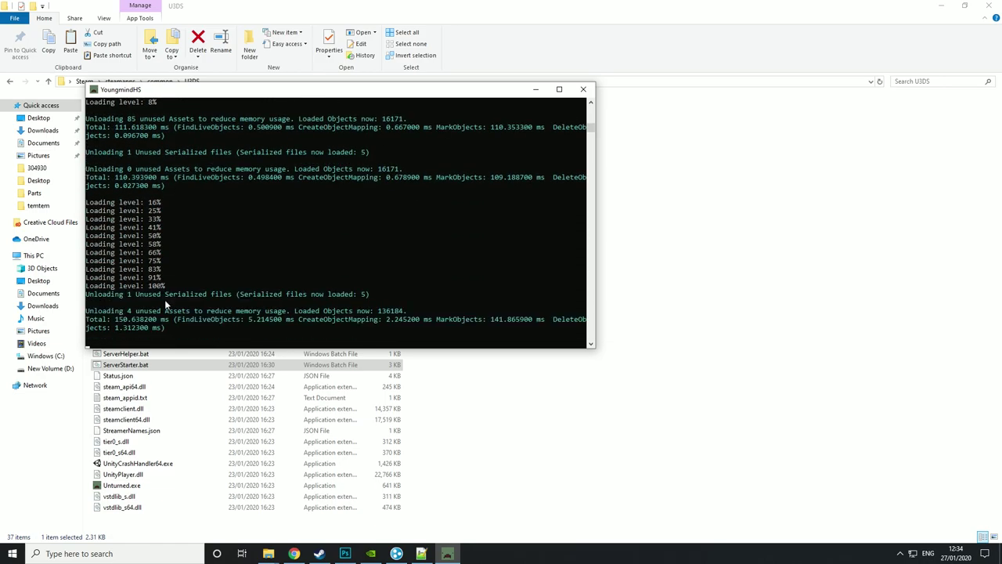
# - Stop the fully loaded YoungmindHS server with the shutdown console command
pyautogui.write('shutdown')
pyautogui.press('Return')
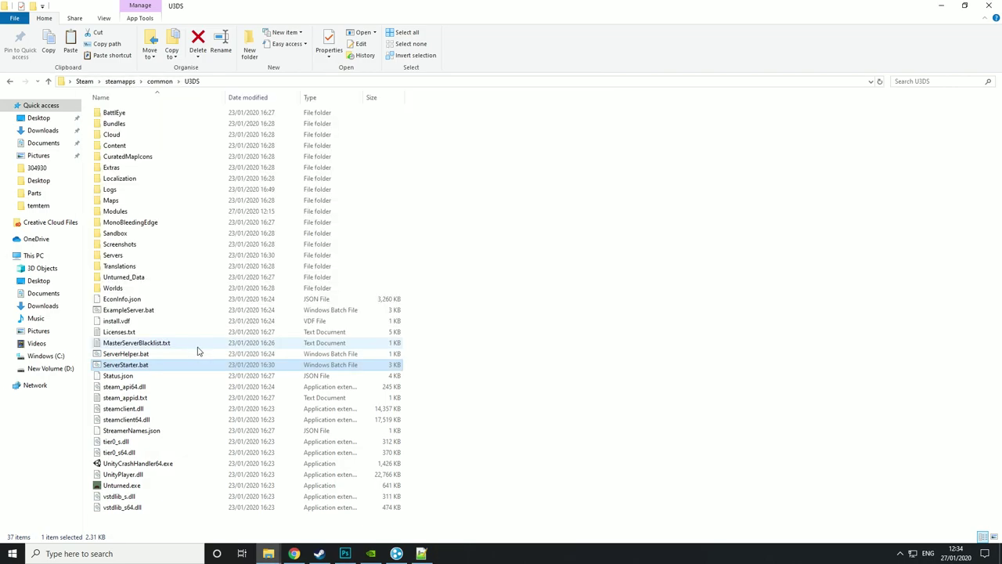
# - Browse to YoungmindHS_Server's Plugins folder and inspect the new Kits and RocketMod_TPA folders
pyautogui.doubleClick(128, 260)
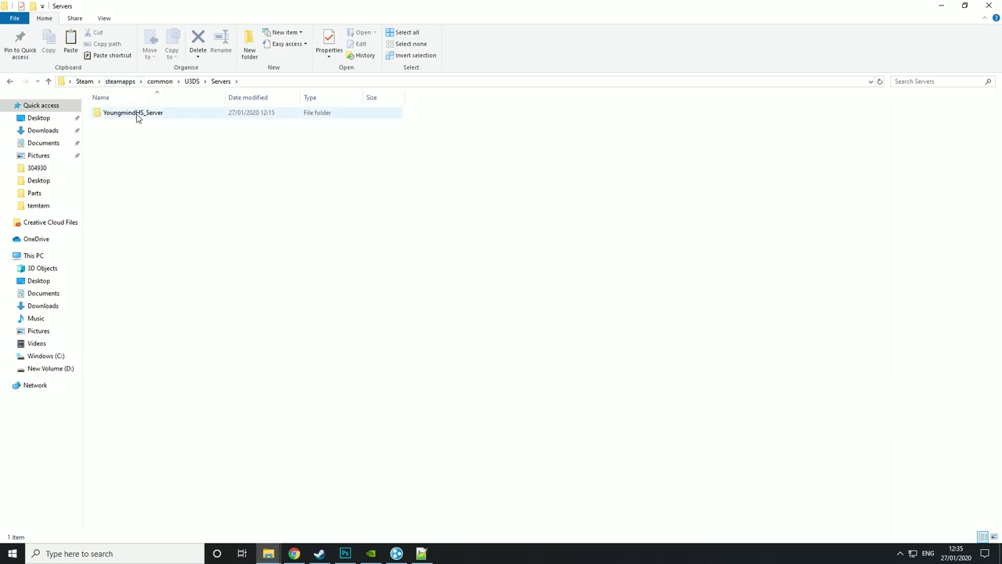
pyautogui.doubleClick(136, 114)
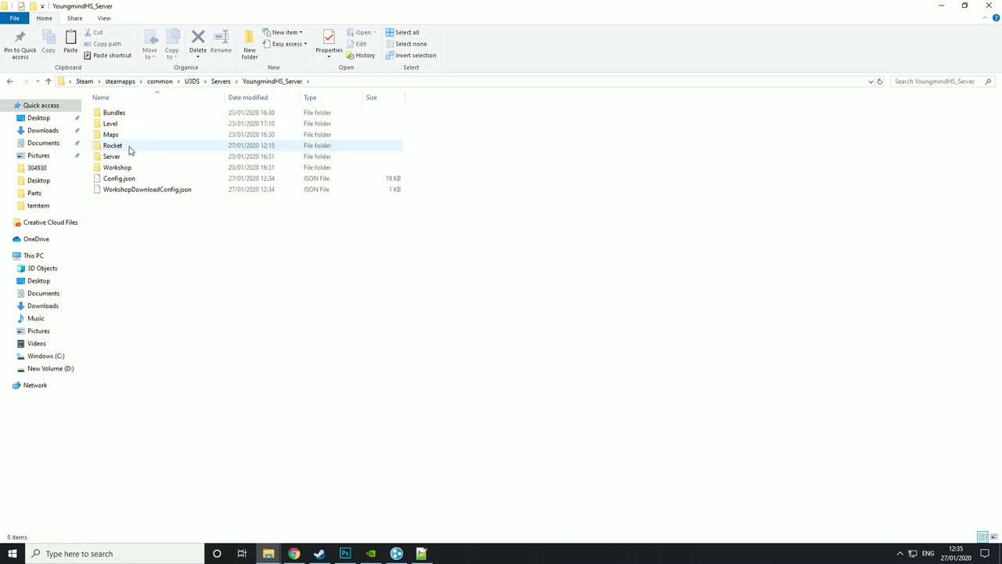
pyautogui.doubleClick(130, 149)
pyautogui.doubleClick(117, 135)
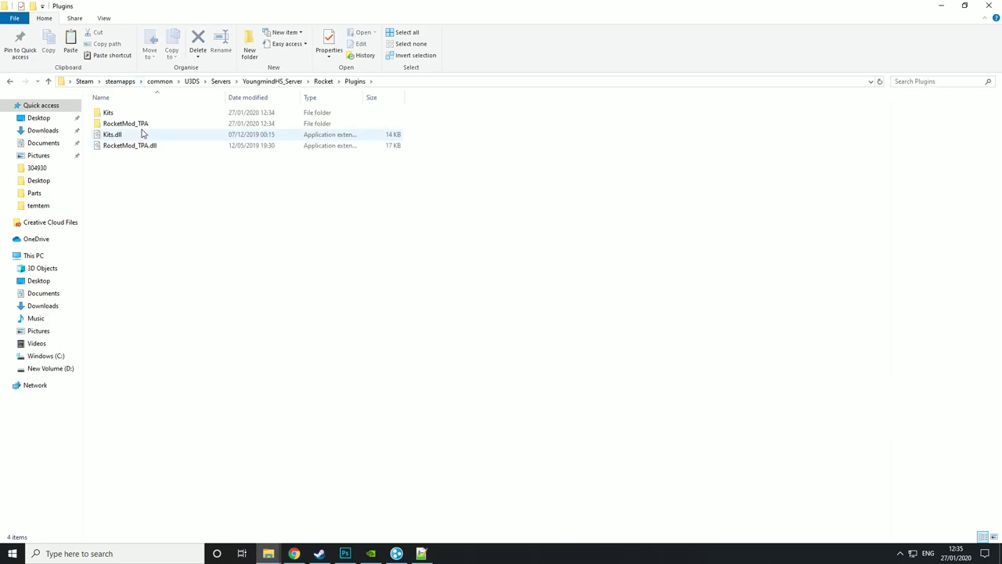
pyautogui.moveTo(443, 127); pyautogui.dragTo(236, 102)
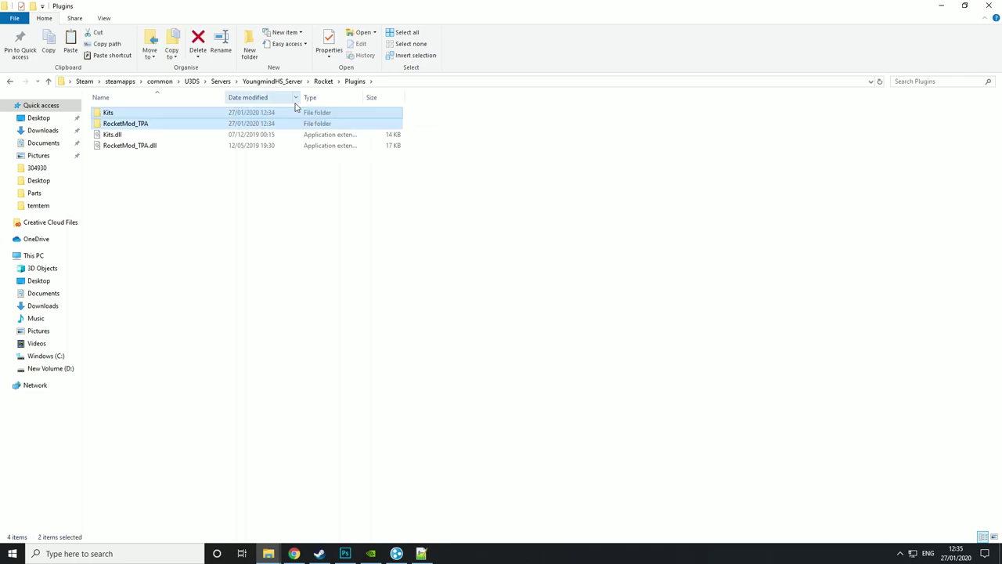
pyautogui.click(545, 151)
pyautogui.doubleClick(163, 123)
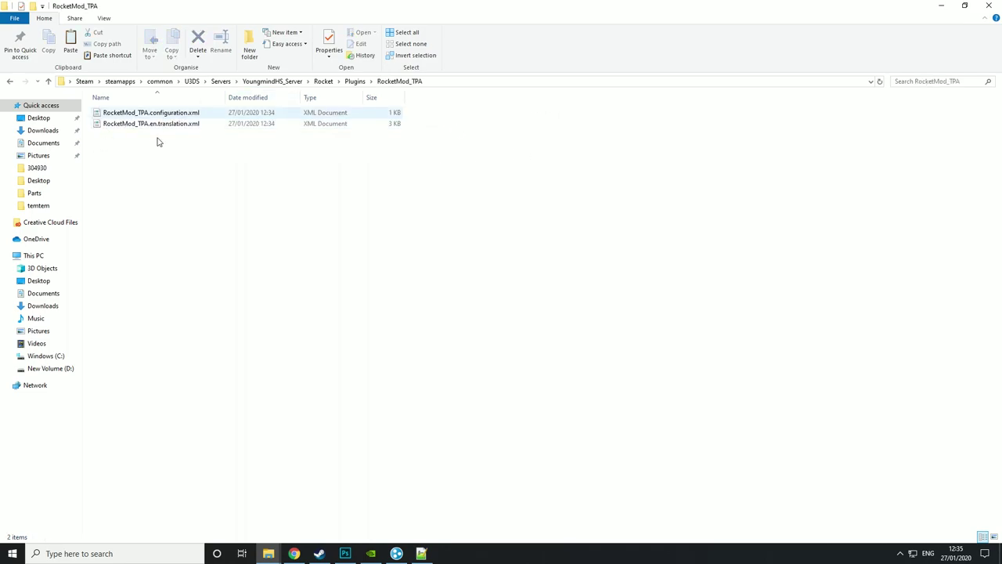
pyautogui.click(11, 83)
pyautogui.doubleClick(157, 112)
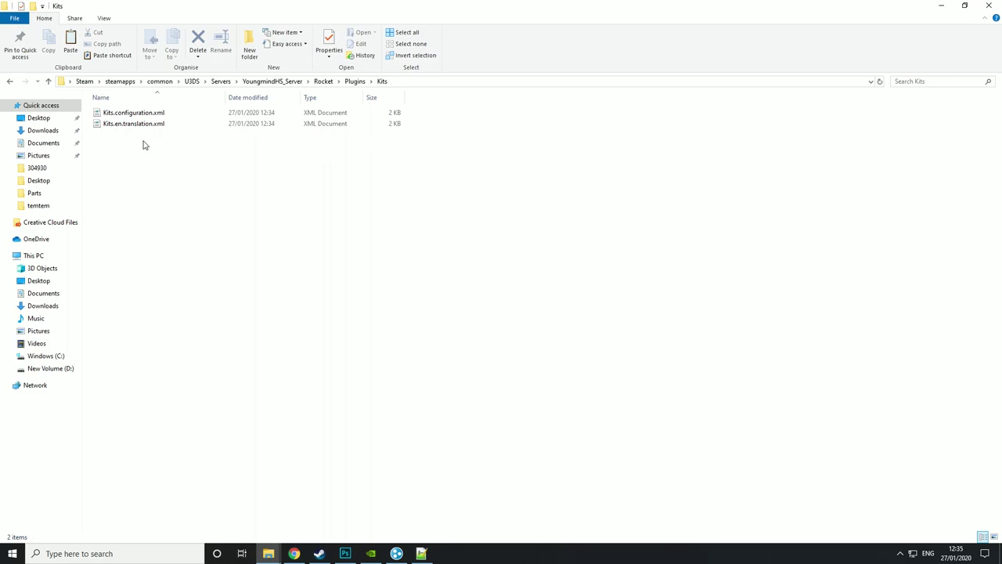
pyautogui.press('BackSpace')
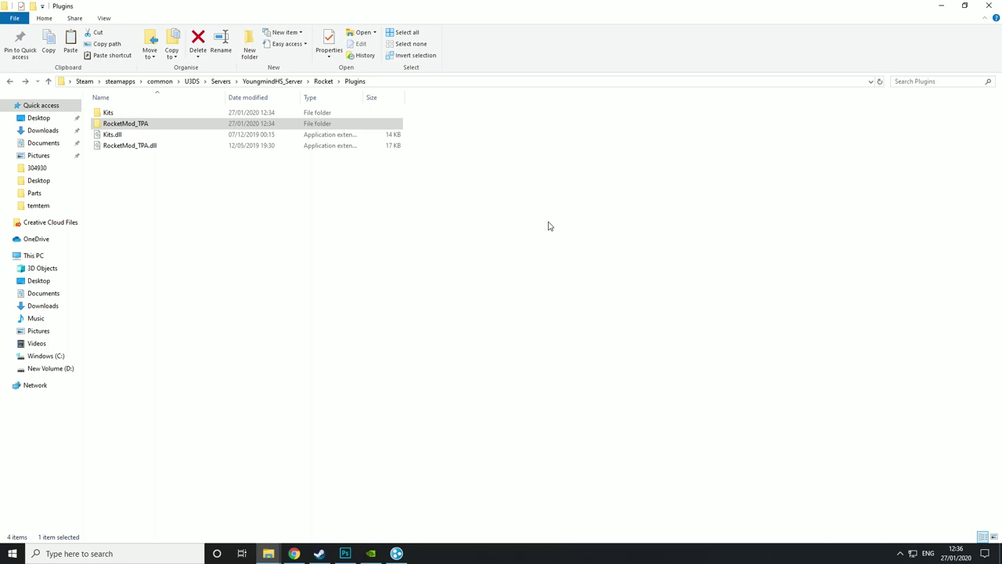
# - Open RocketMod_TPA.configuration.xml in Notepad++ via Edit with Notepad++
pyautogui.click(123, 123)
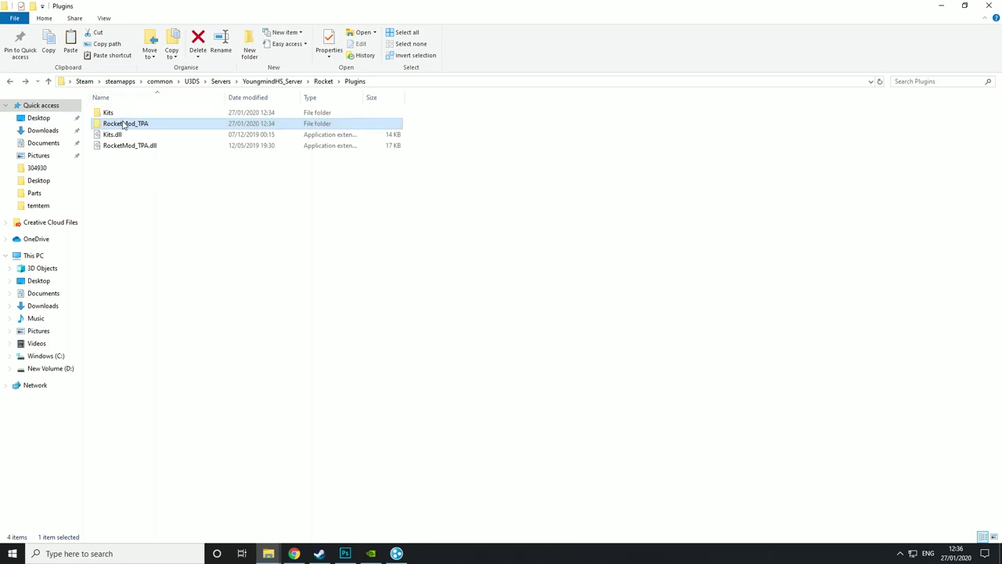
pyautogui.doubleClick(129, 129)
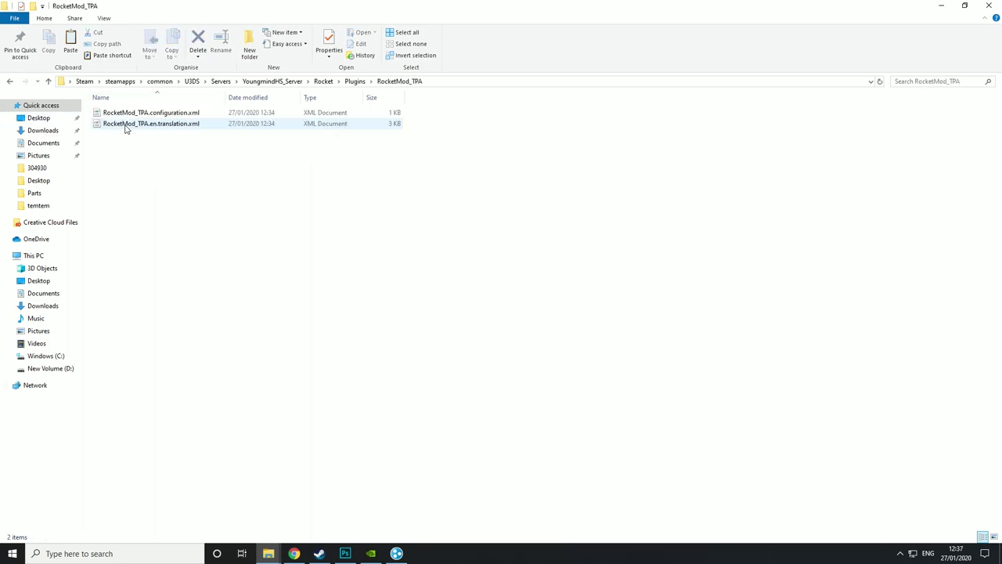
pyautogui.click(140, 115)
pyautogui.rightClick(143, 116)
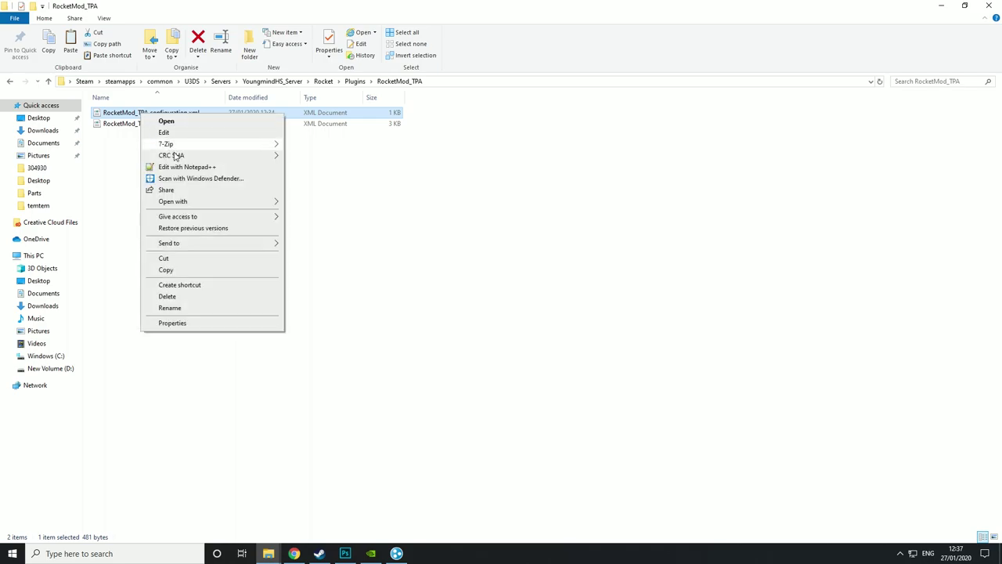
pyautogui.click(182, 166)
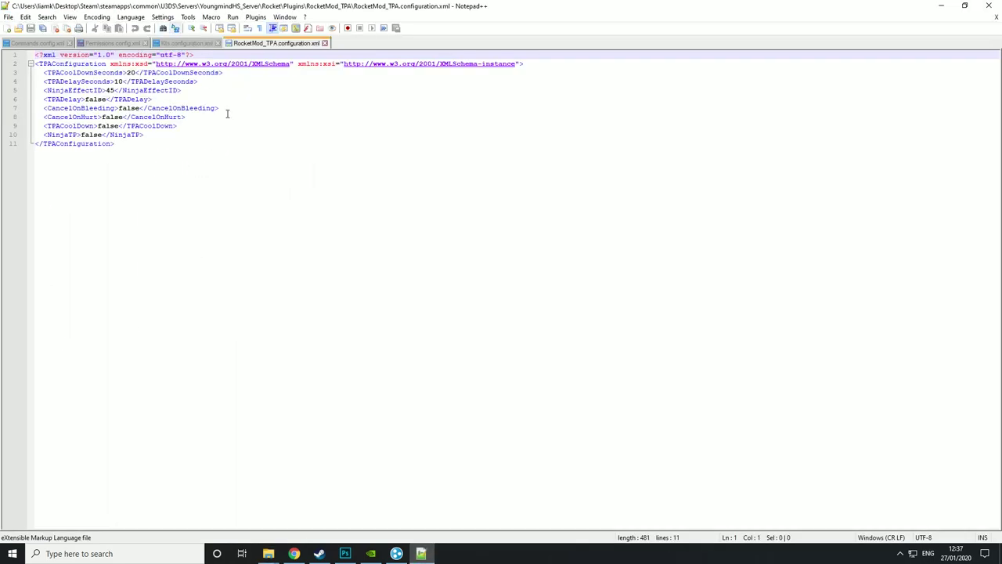
# - Review the TPA settings: cooldown 20, delay 10 and NinjaEffectID 45, leaving them unchanged
pyautogui.click(311, 258)
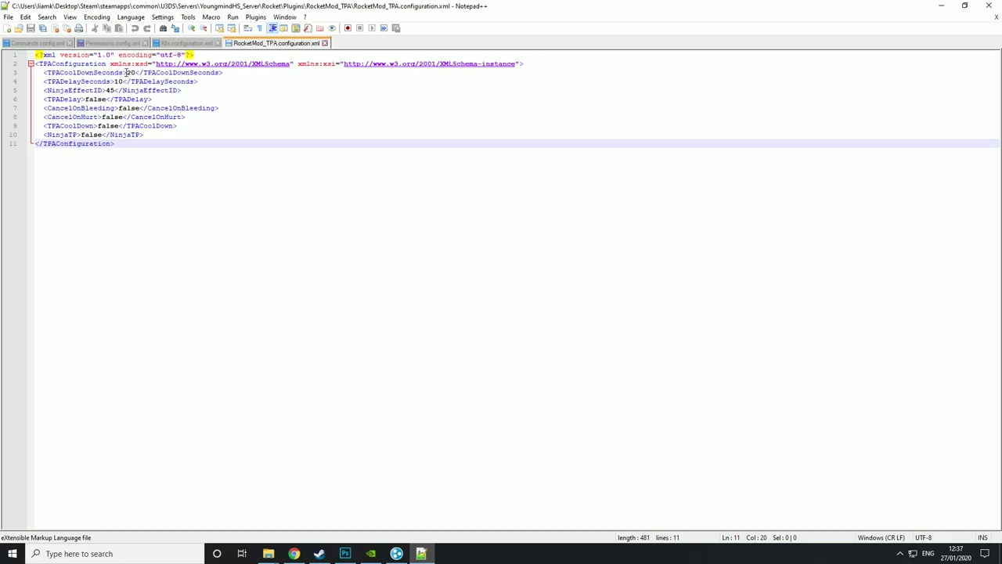
pyautogui.moveTo(126, 72); pyautogui.dragTo(131, 72)
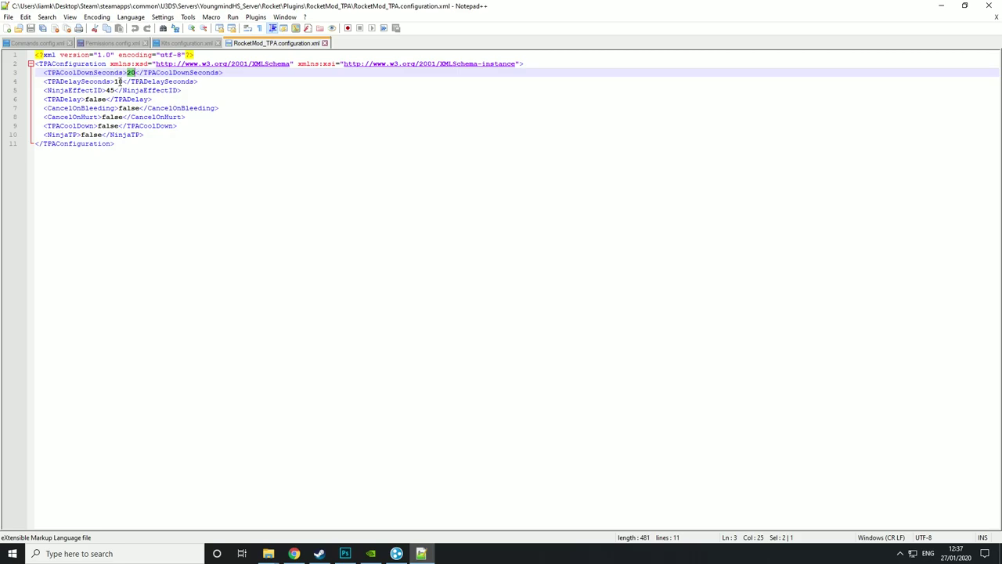
pyautogui.click(61, 81)
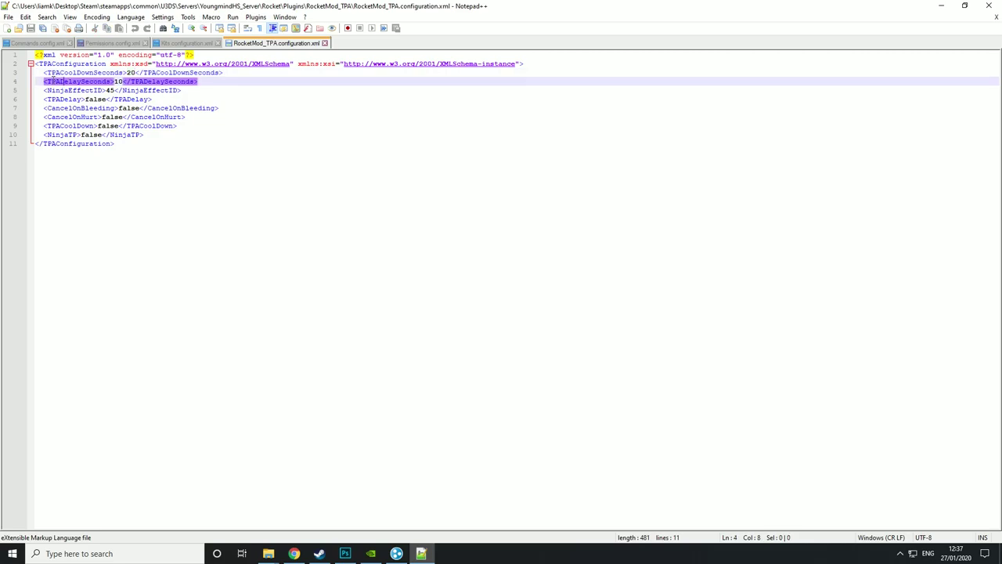
pyautogui.moveTo(44, 81); pyautogui.dragTo(185, 82)
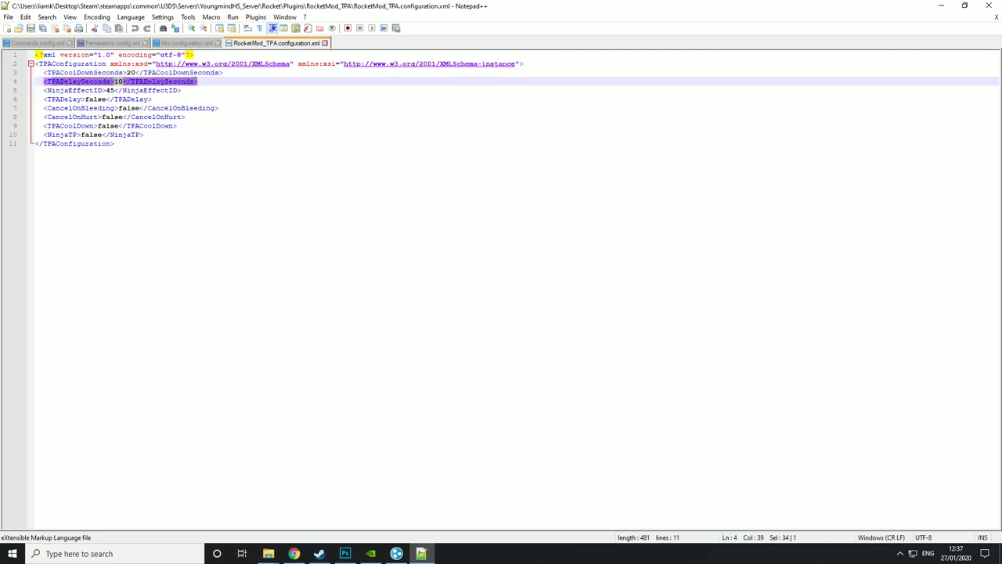
pyautogui.click(223, 97)
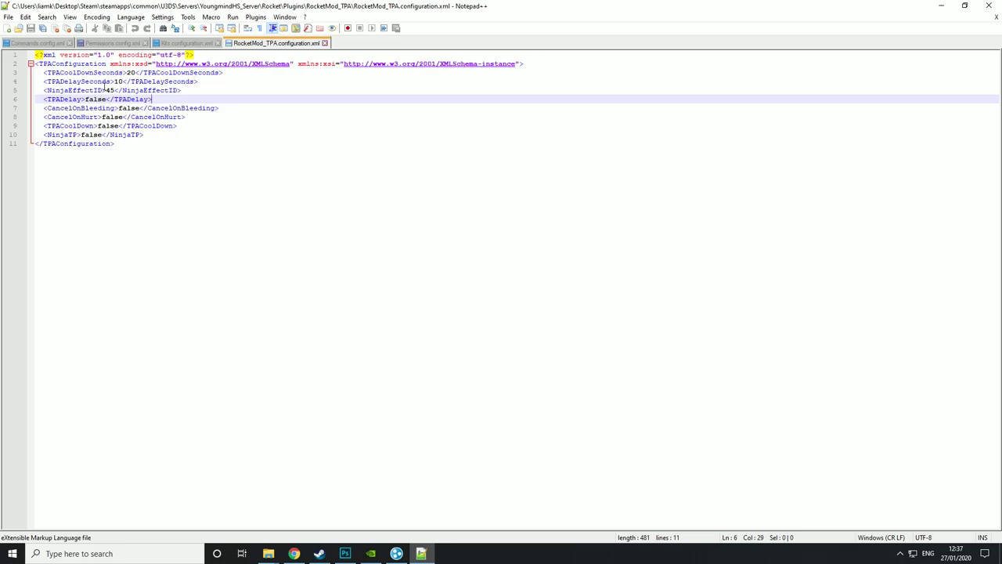
pyautogui.doubleClick(108, 90)
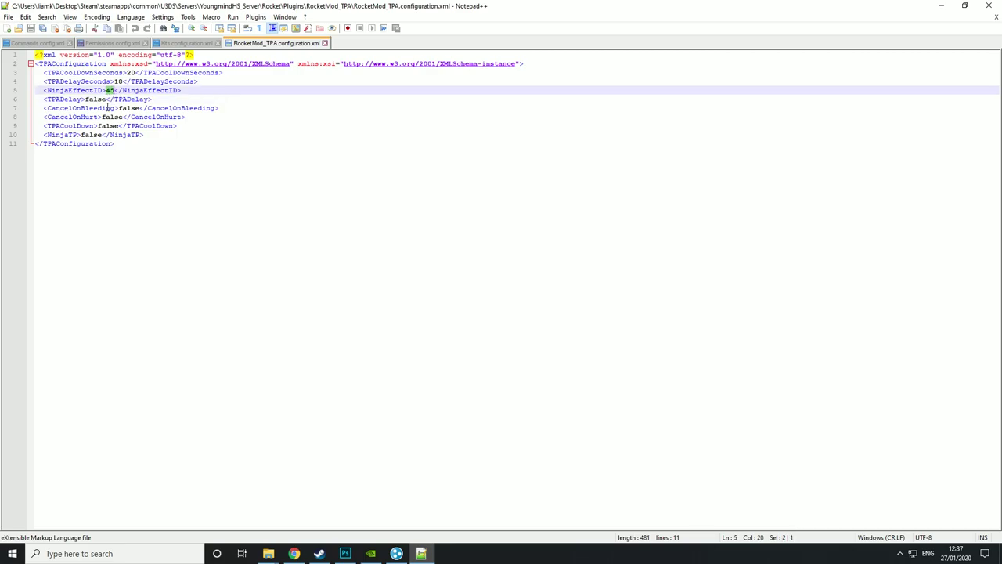
pyautogui.moveTo(87, 99); pyautogui.dragTo(103, 99)
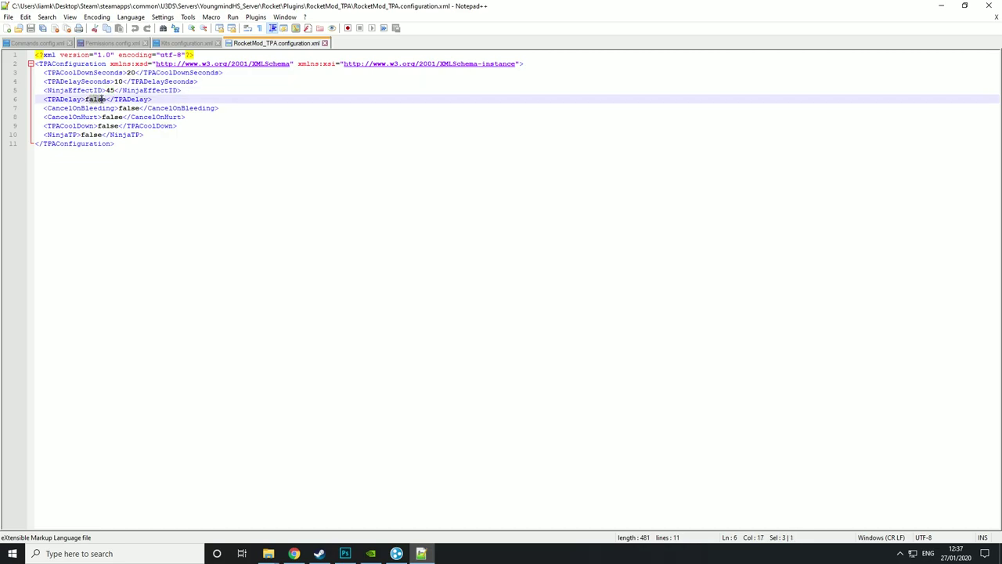
pyautogui.click(107, 99)
pyautogui.moveTo(132, 72); pyautogui.dragTo(118, 72)
pyautogui.click(100, 126)
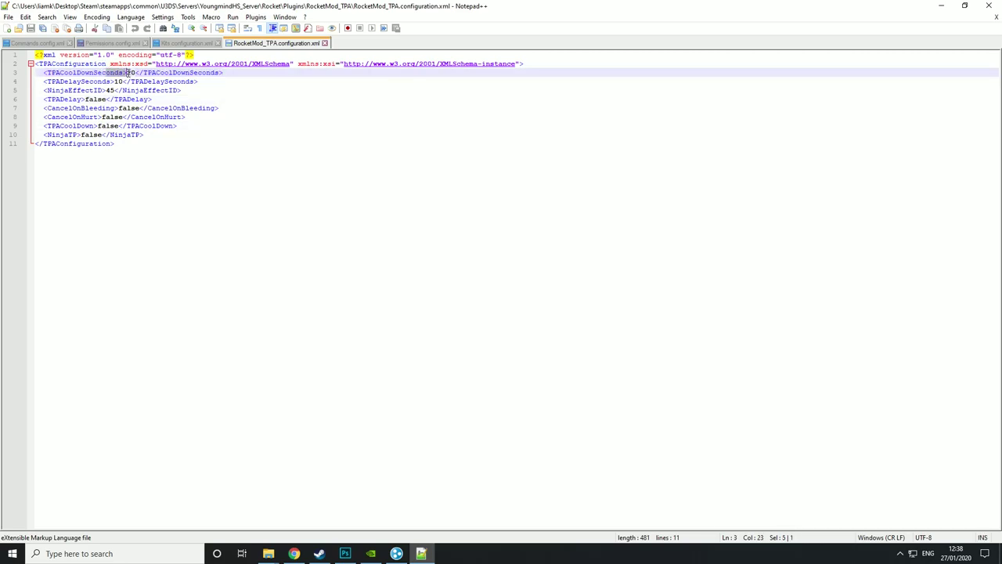
pyautogui.click(168, 148)
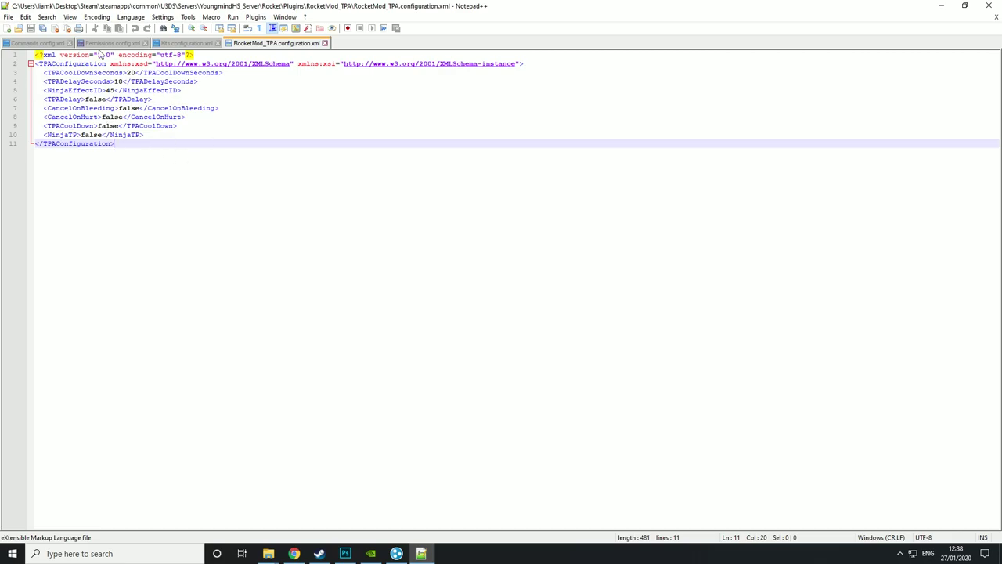
# - Go back to File Explorer and open the Kits plugin folder
pyautogui.moveTo(267, 552)
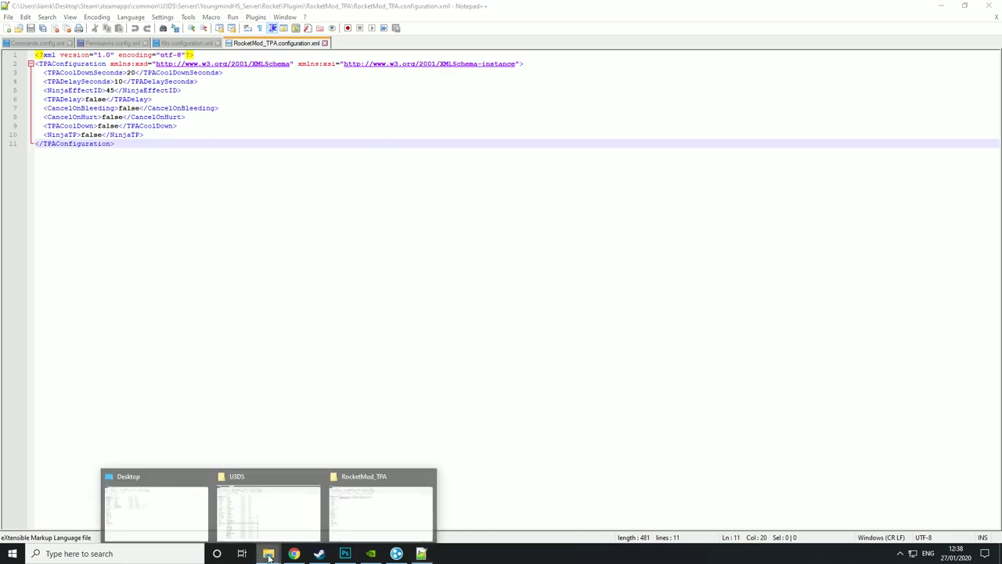
pyautogui.click(381, 503)
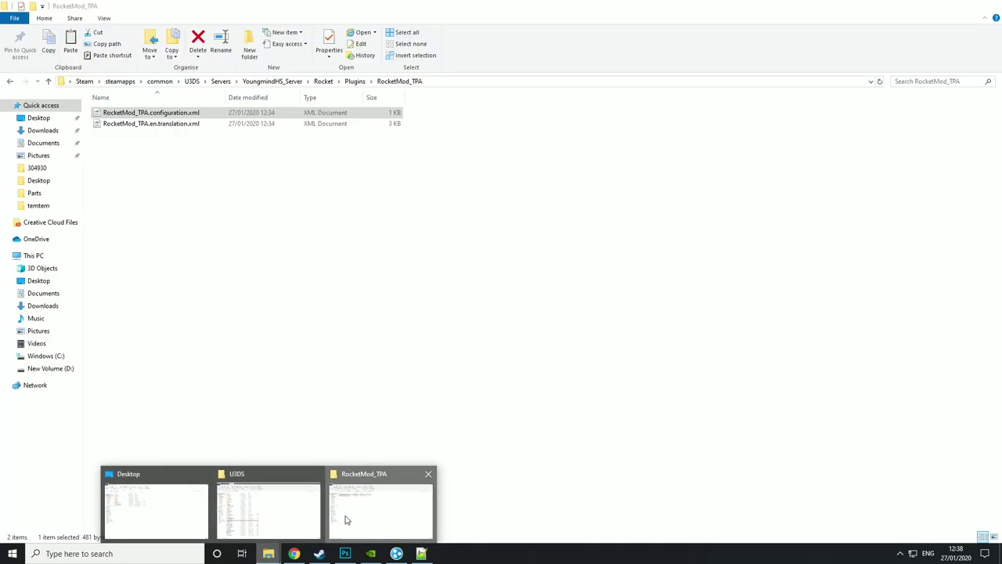
pyautogui.click(9, 81)
pyautogui.doubleClick(125, 114)
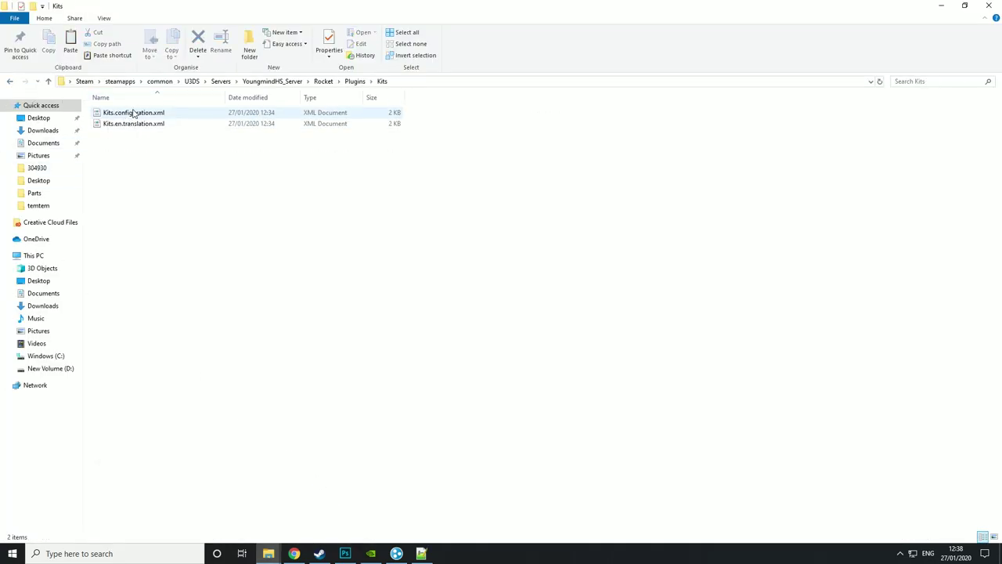
# - Open Kits.configuration.xml with Edit with Notepad++ from its context menu
pyautogui.rightClick(134, 113)
pyautogui.click(160, 163)
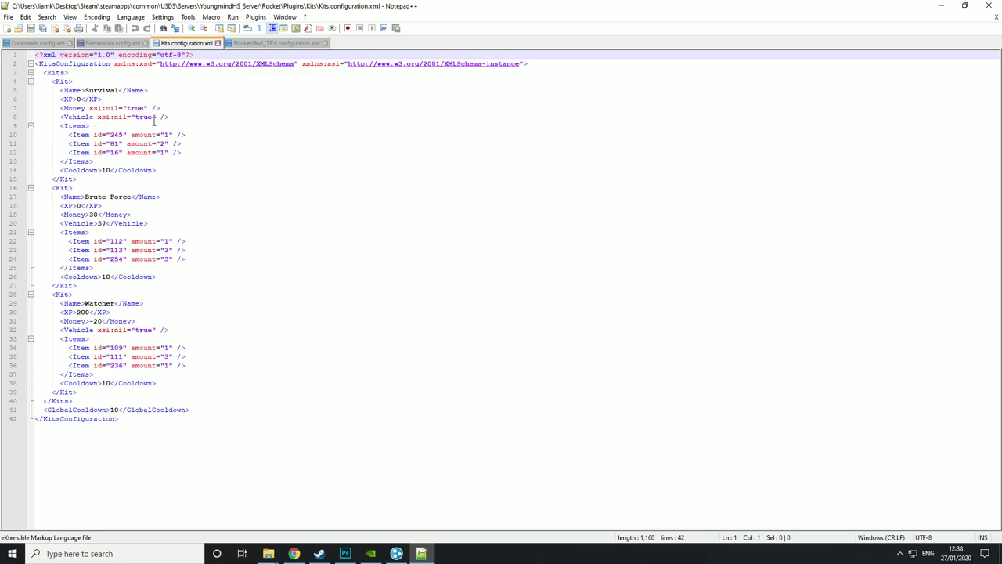
# - Restore nil in the Survival kit's Money entry and confirm its Vehicle entry stays nil
pyautogui.click(116, 117)
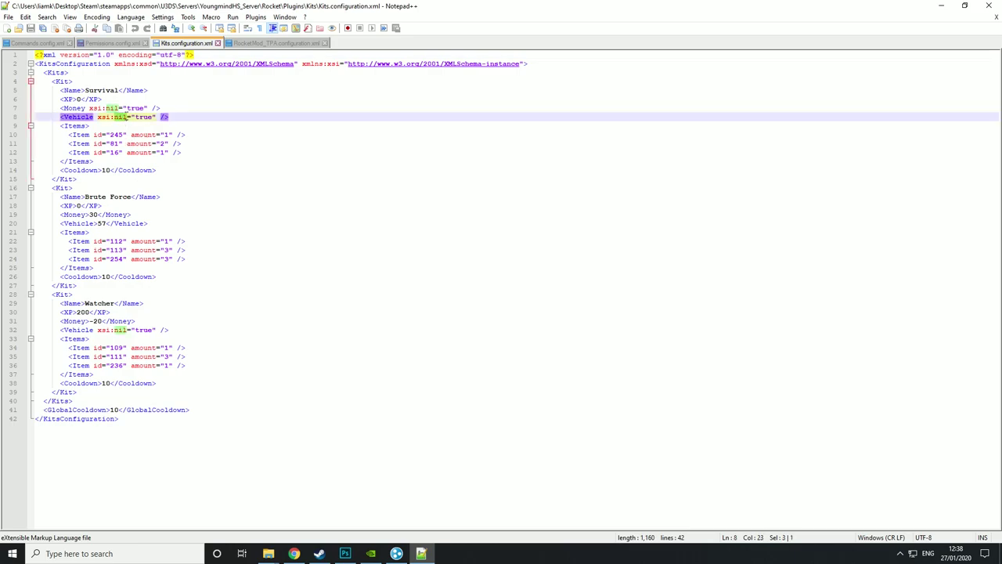
pyautogui.click(107, 107)
pyautogui.doubleClick(111, 107)
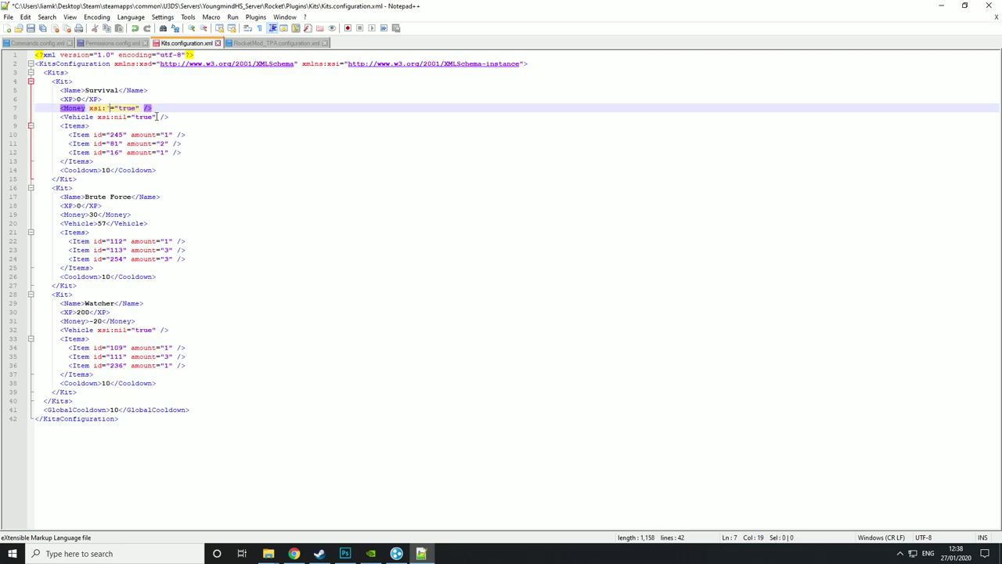
pyautogui.press('BackSpace')
pyautogui.write('nil')
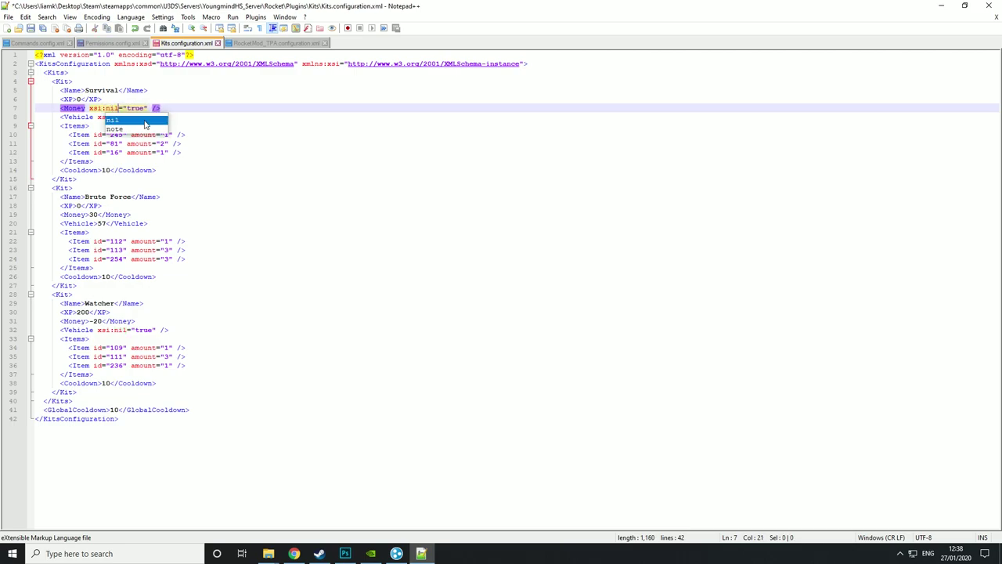
pyautogui.click(284, 146)
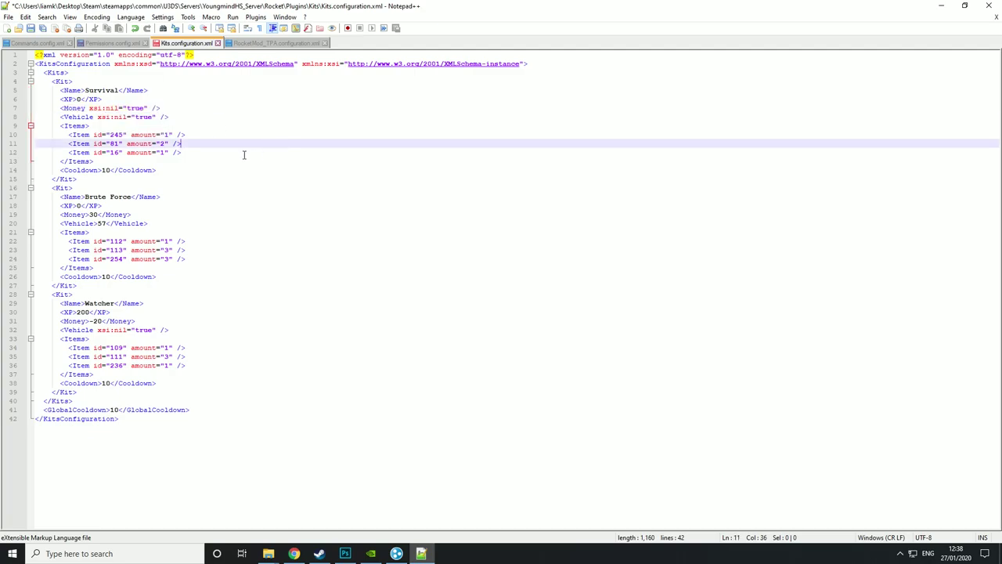
pyautogui.doubleClick(119, 117)
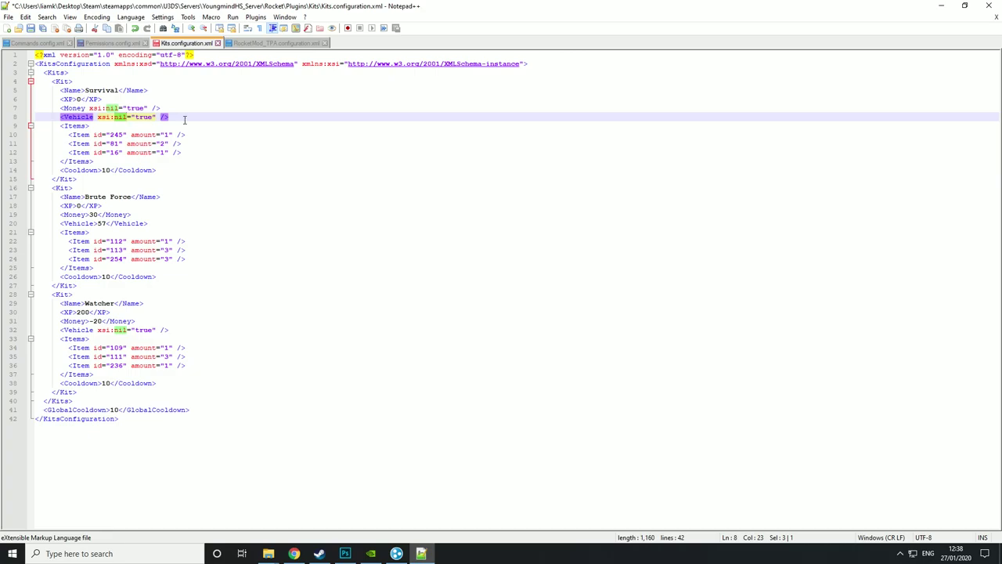
pyautogui.click(277, 167)
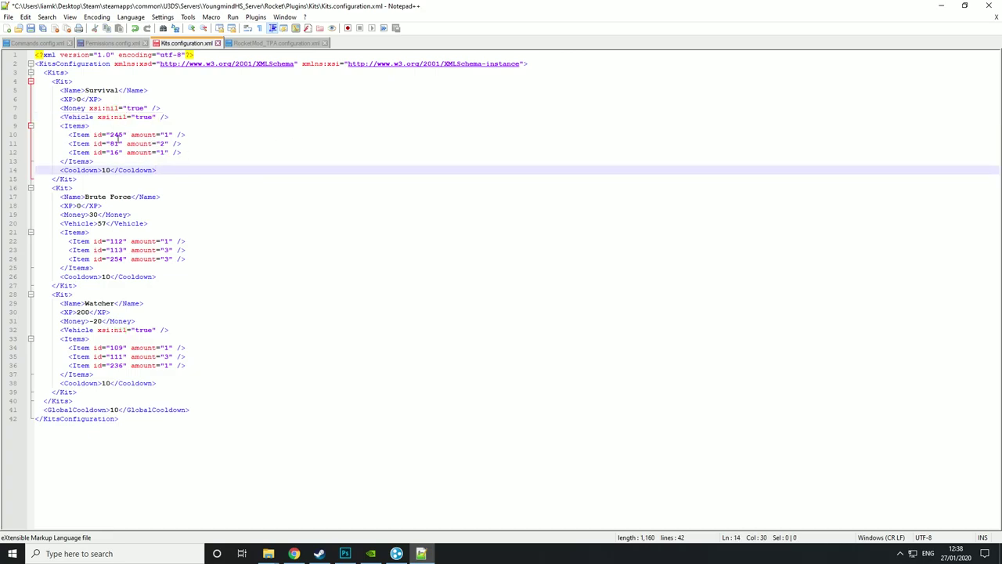
pyautogui.click(293, 554)
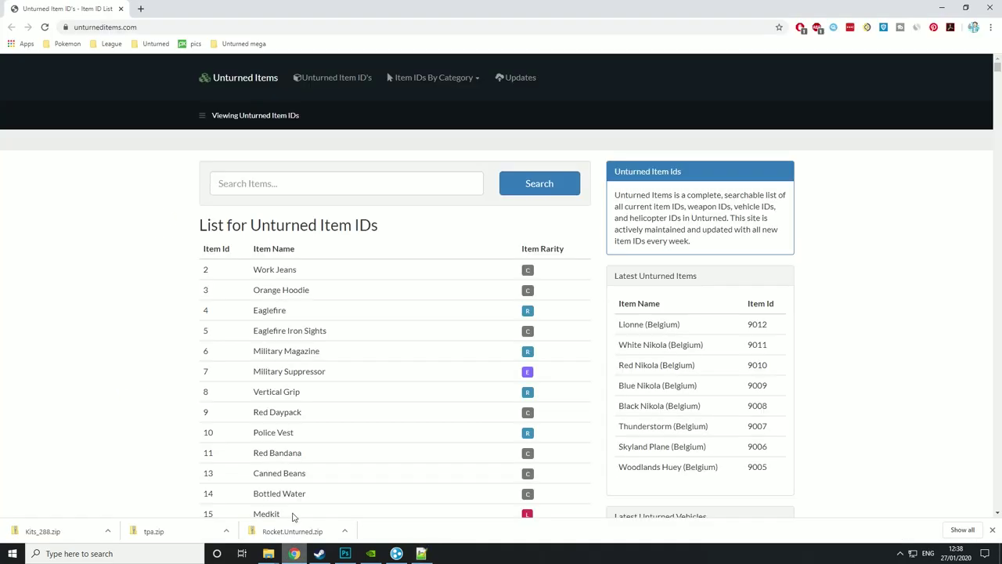
# - Change the Survival kit's first item id from 245 to 4
pyautogui.scroll(-2, 280, 224)
pyautogui.scroll(-2, 279, 223)
pyautogui.scroll(5, 267, 224)
pyautogui.click(293, 553)
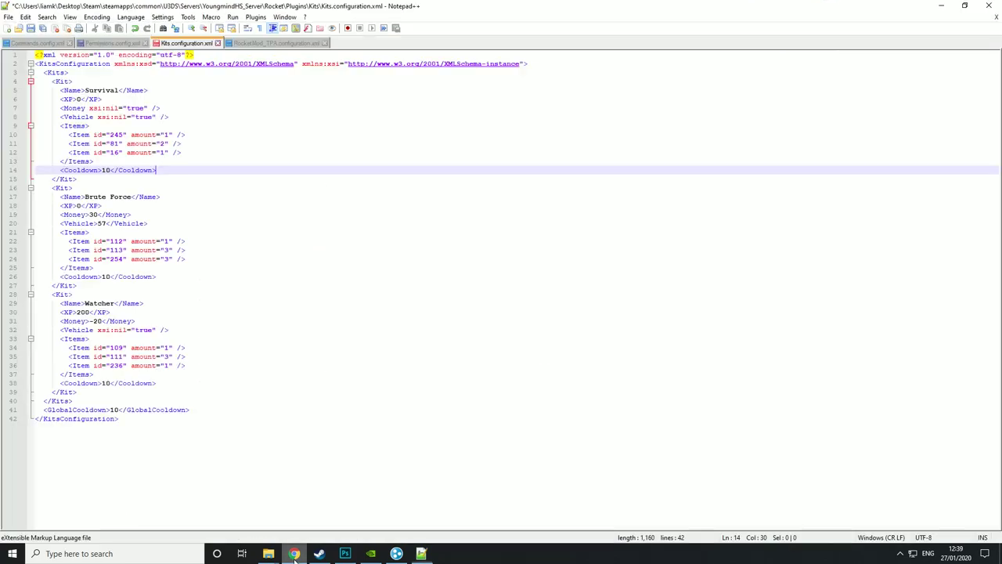
pyautogui.doubleClick(118, 134)
pyautogui.write('4')
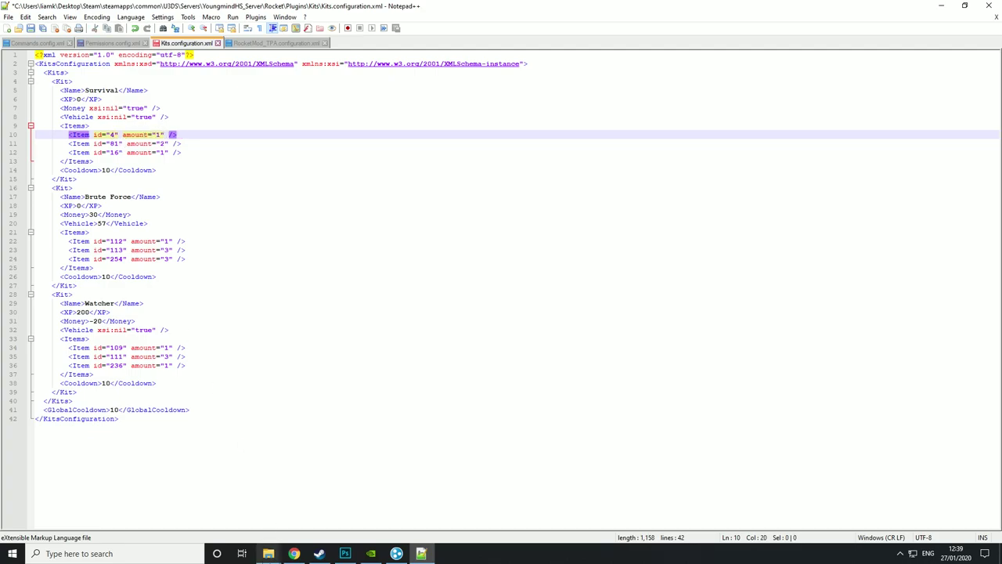
pyautogui.click(302, 556)
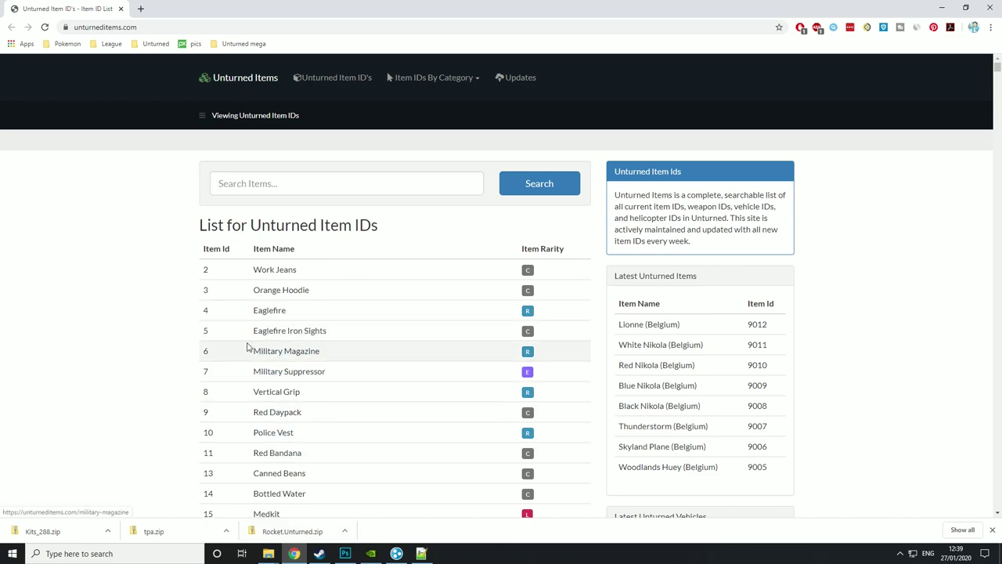
# - Change line 11's item id 81 to 6 and its amount from 2 to 3
pyautogui.click(294, 553)
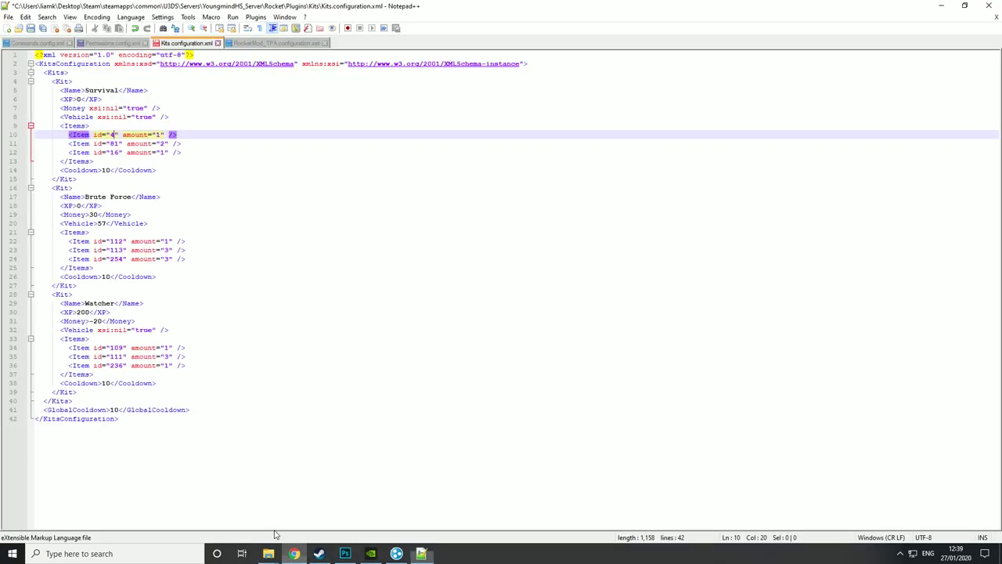
pyautogui.doubleClick(114, 143)
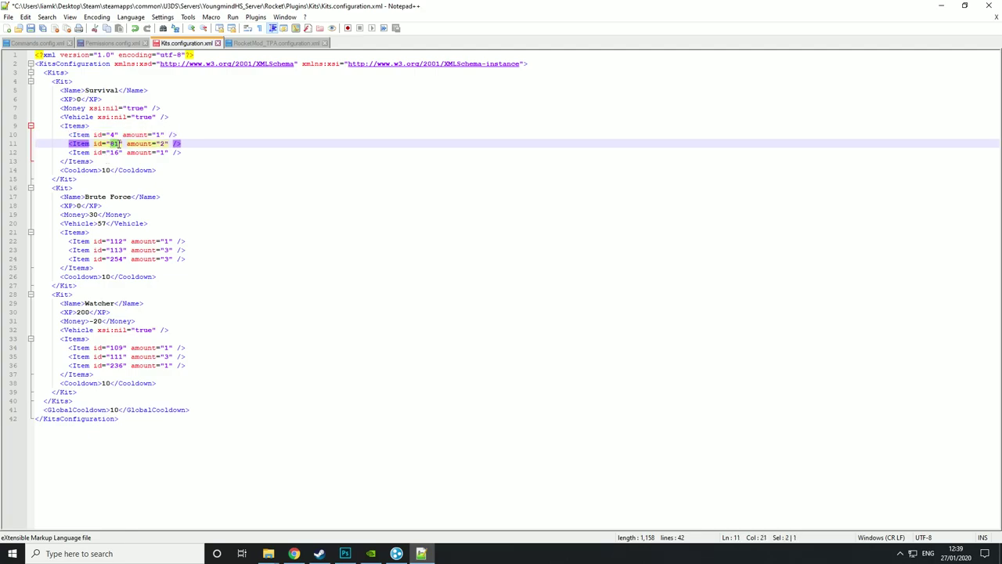
pyautogui.write('6')
pyautogui.doubleClick(158, 144)
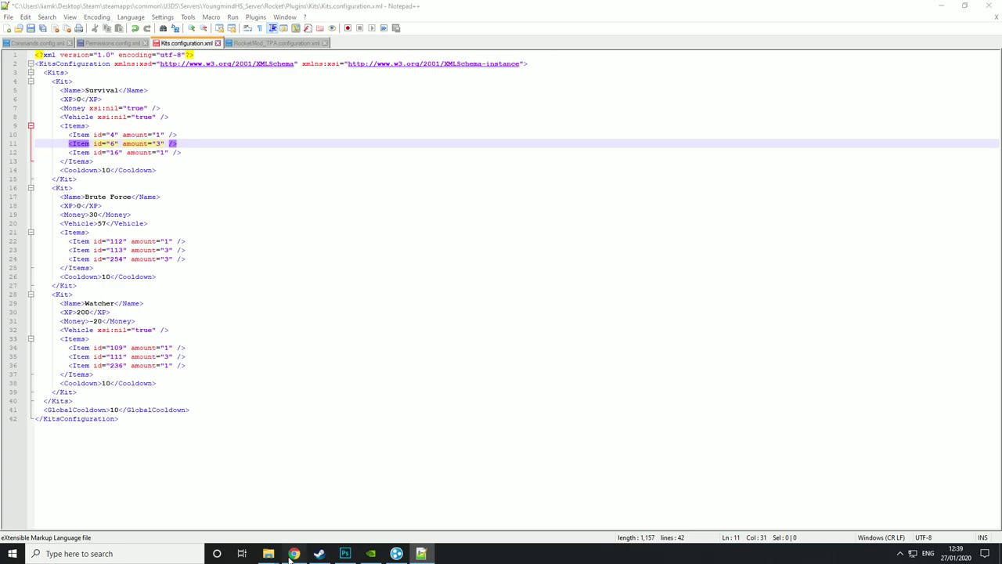
# - Search the Unturned item list for 255
pyautogui.click(294, 553)
pyautogui.click(271, 188)
pyautogui.write('255')
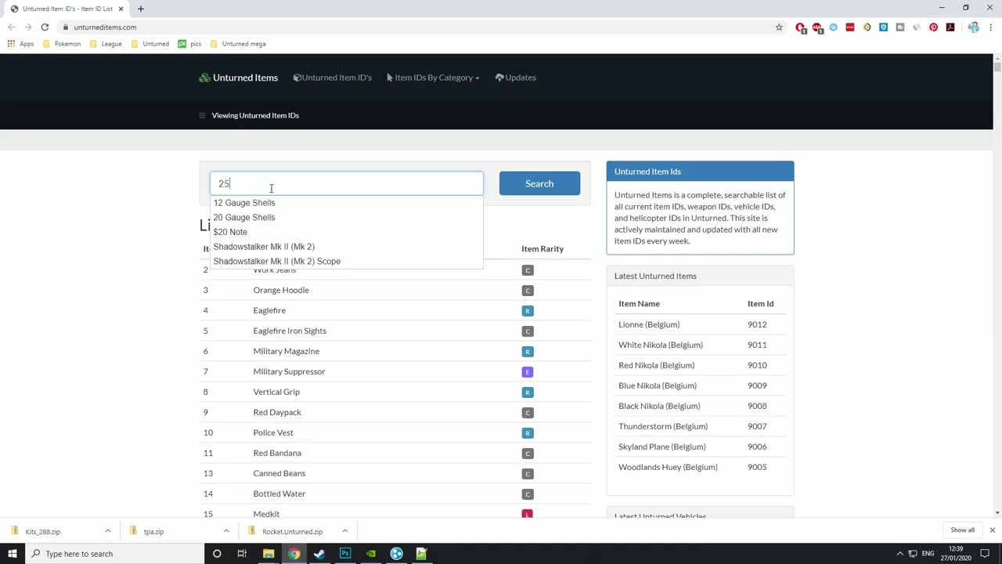
# - Search for 'alice pack', then scroll the full item list to find Alicepack as ID 253
pyautogui.click(332, 180)
pyautogui.write('alice pack')
pyautogui.press('Return')
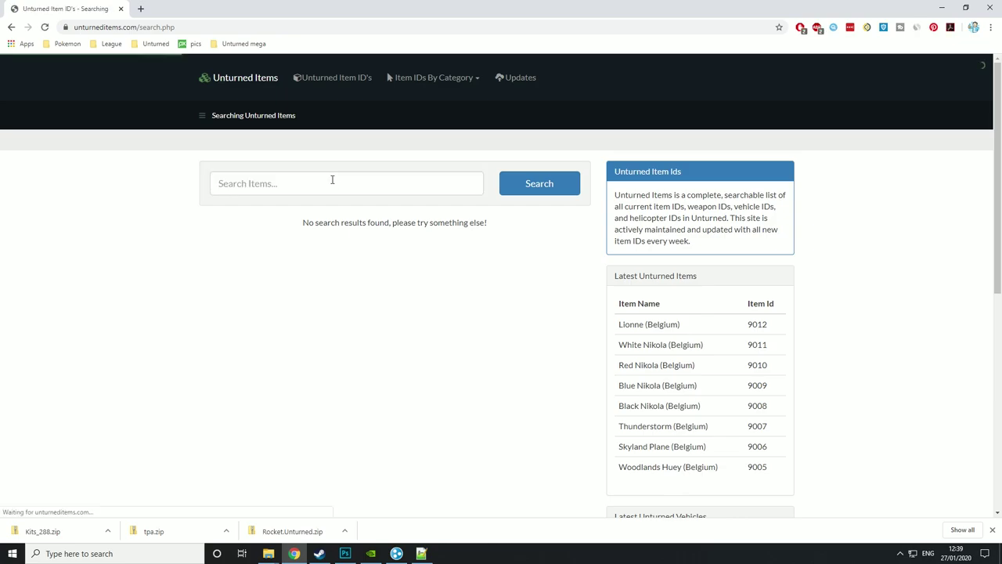
pyautogui.click(10, 28)
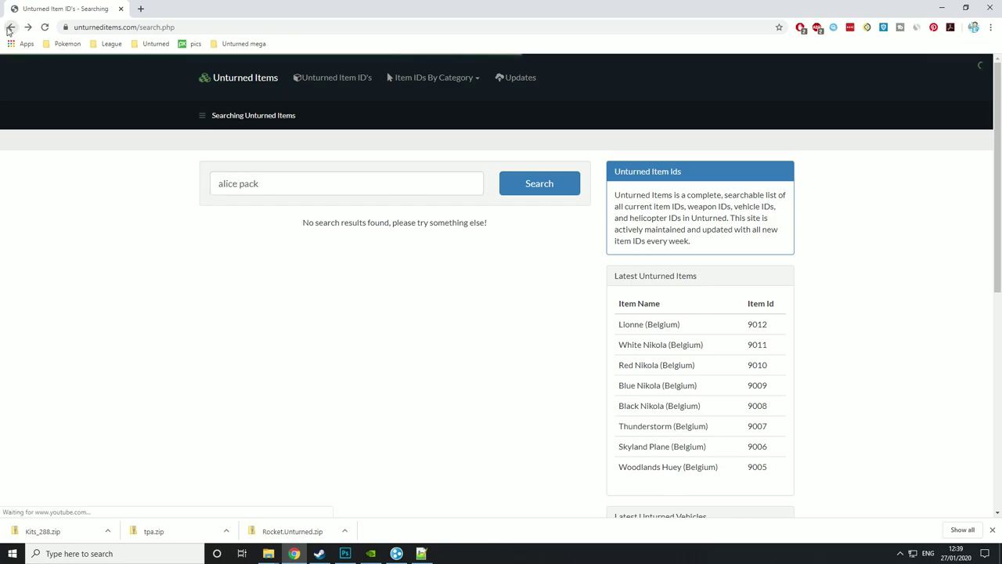
pyautogui.scroll(-18, 316, 209)
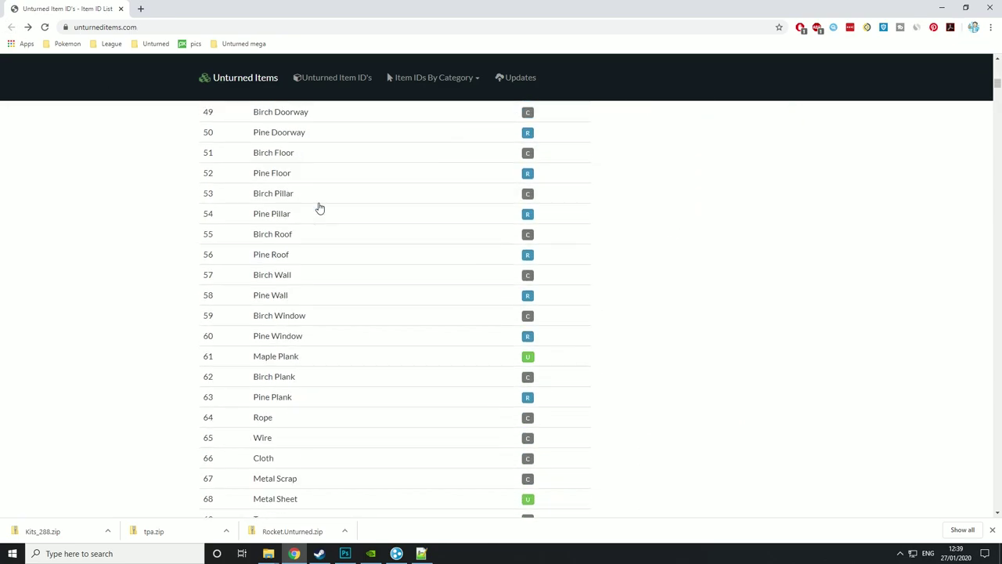
pyautogui.scroll(-20, 317, 208)
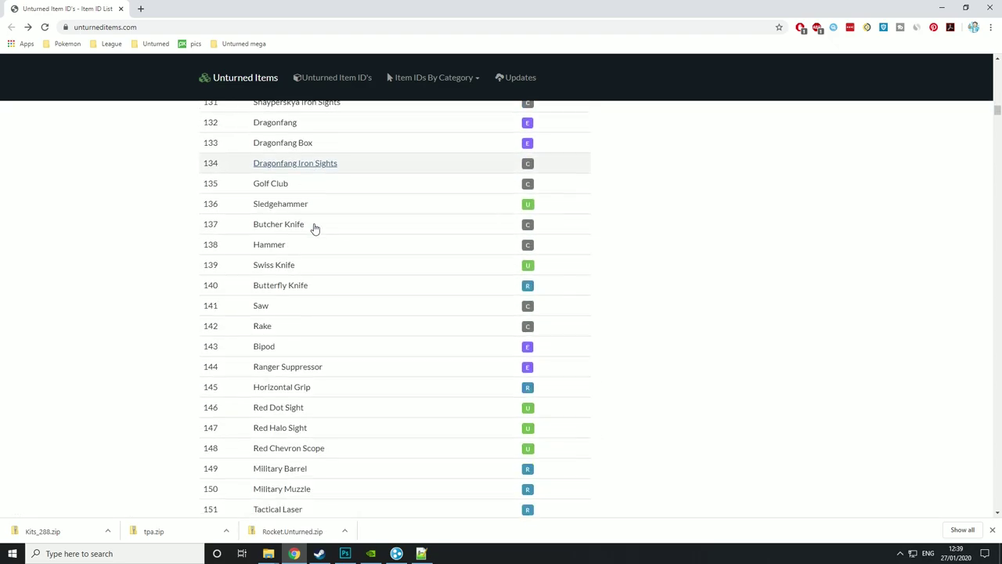
pyautogui.scroll(-18, 317, 229)
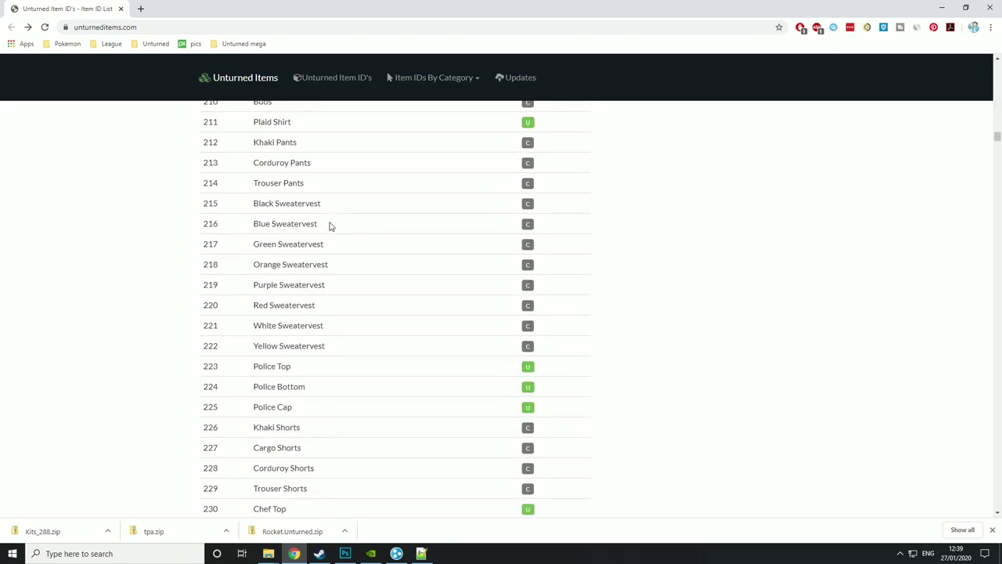
pyautogui.scroll(-3, 329, 231)
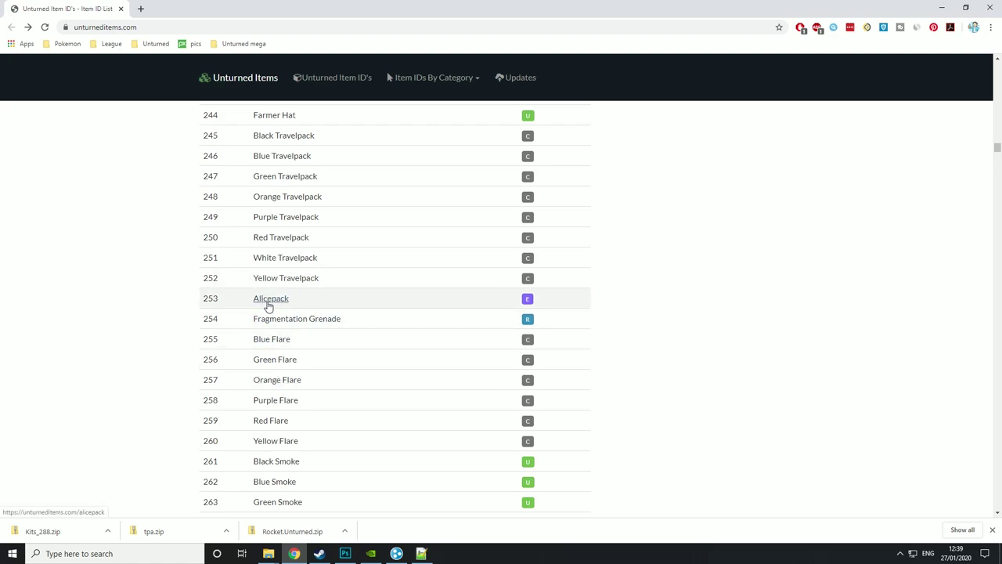
pyautogui.hotkey('alt', 'Tab')
pyautogui.click(119, 152)
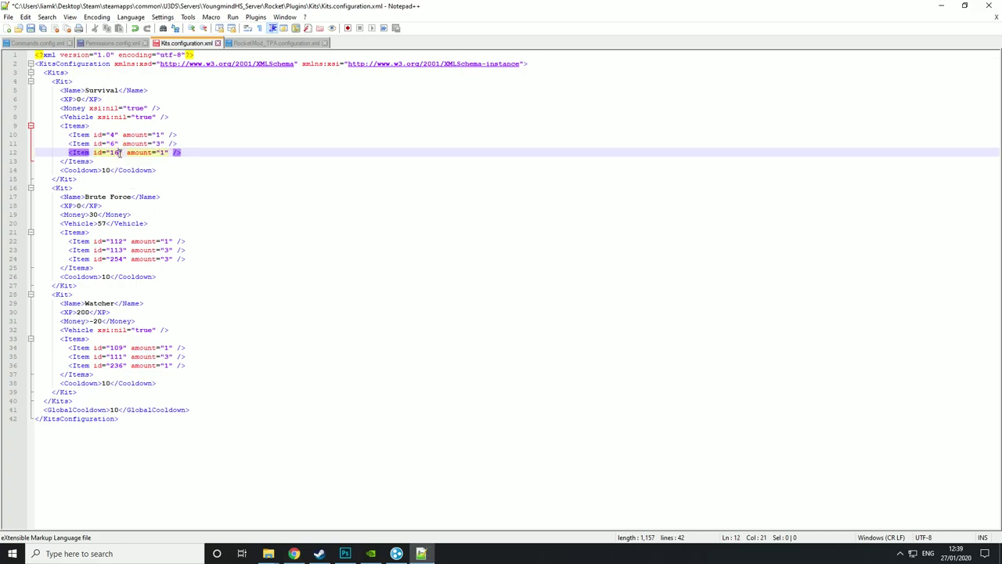
# - Replace the third Survival item's id 16 with 253 and select the Survival kit block
pyautogui.press('BackSpace')
pyautogui.press('BackSpace')
pyautogui.write('253')
pyautogui.click(81, 178)
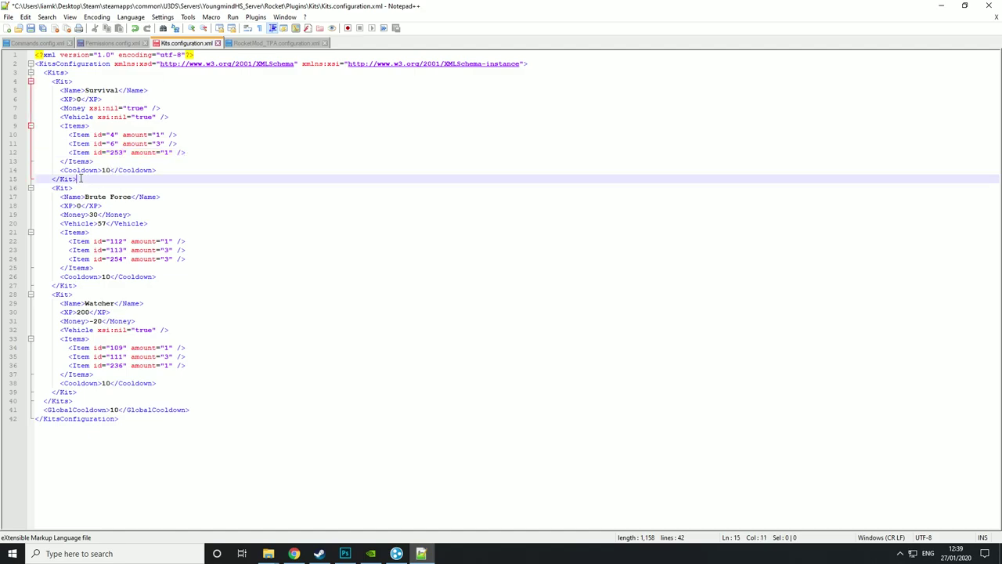
pyautogui.moveTo(81, 179); pyautogui.dragTo(51, 84)
pyautogui.hotkey('ctrl', 'c')
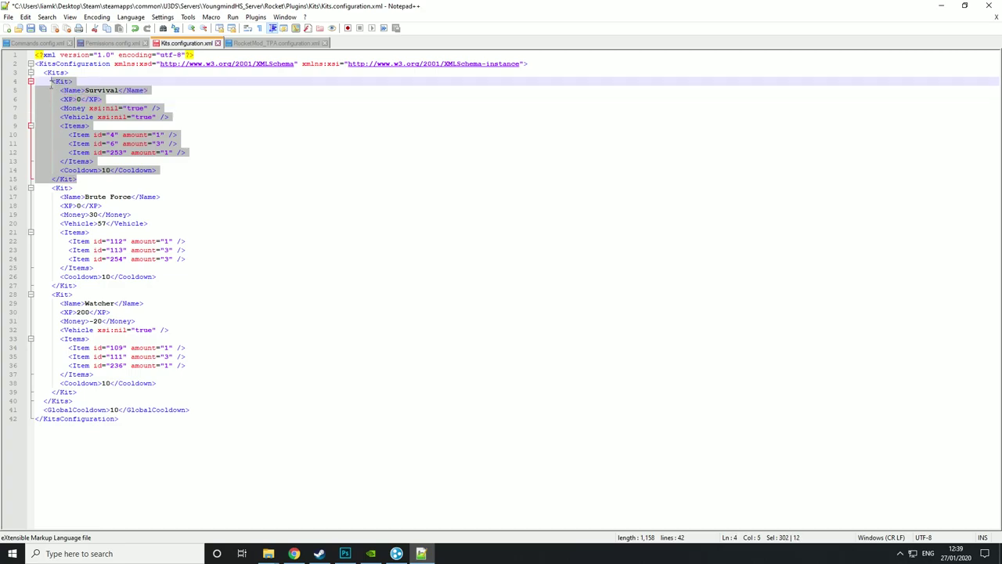
# - Paste a copy of the Survival kit after the last kit, rename it Youngmind, and save
pyautogui.click(80, 391)
pyautogui.press('Return')
pyautogui.hotkey('ctrl', 'v')
pyautogui.scroll(-1, 79, 391)
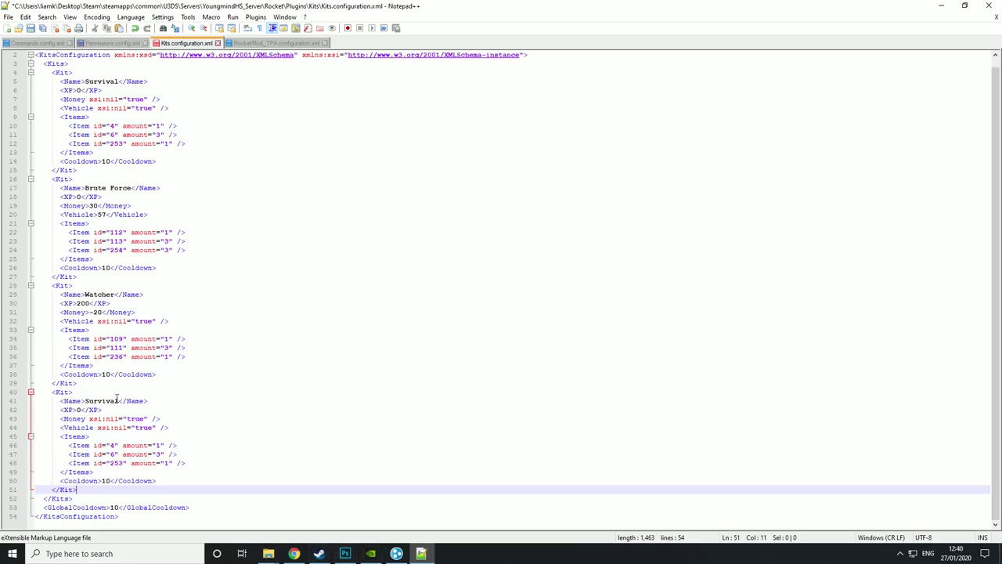
pyautogui.moveTo(118, 400); pyautogui.dragTo(88, 401)
pyautogui.press('BackSpace')
pyautogui.press('BackSpace')
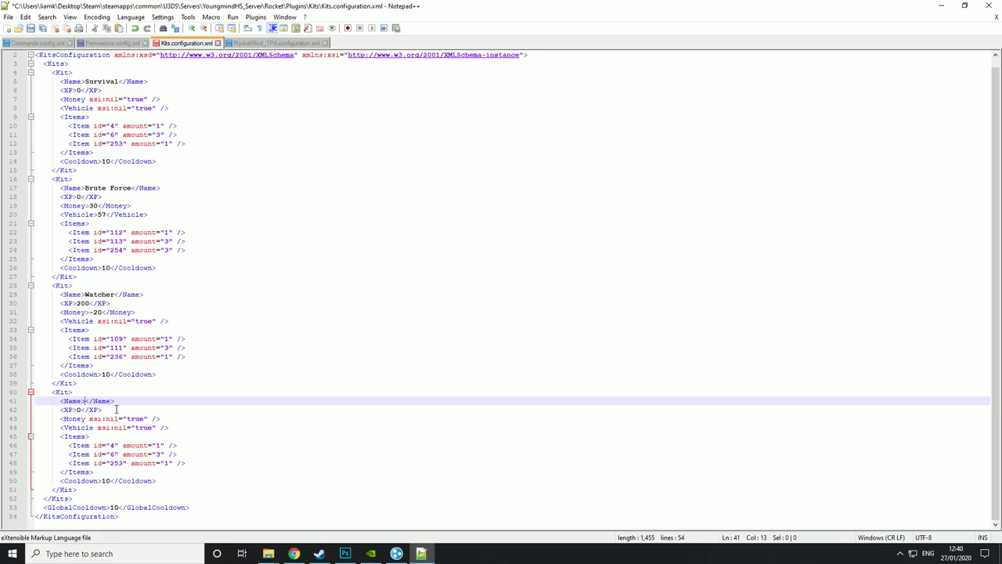
pyautogui.write('Youngmind')
pyautogui.click(35, 29)
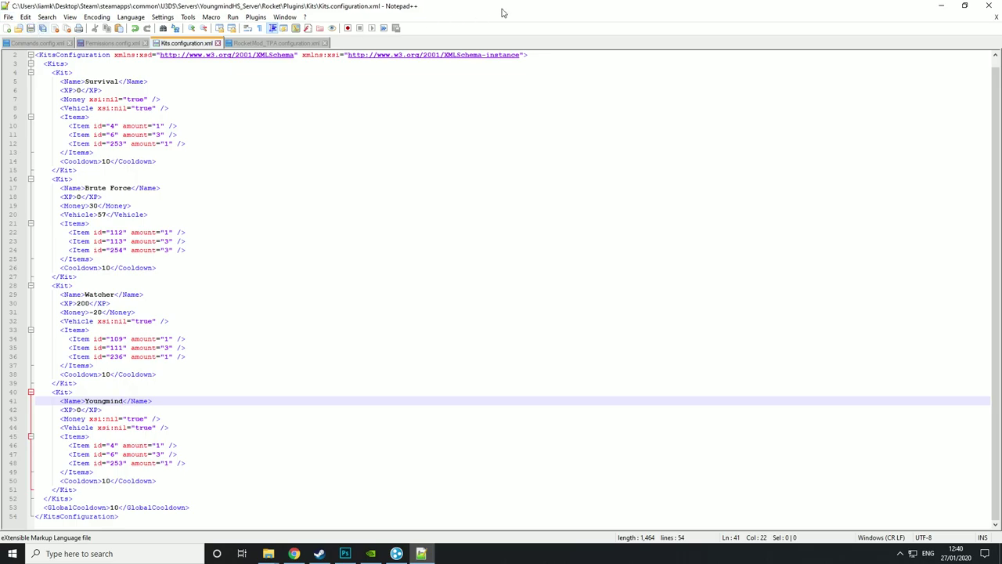
pyautogui.click(988, 6)
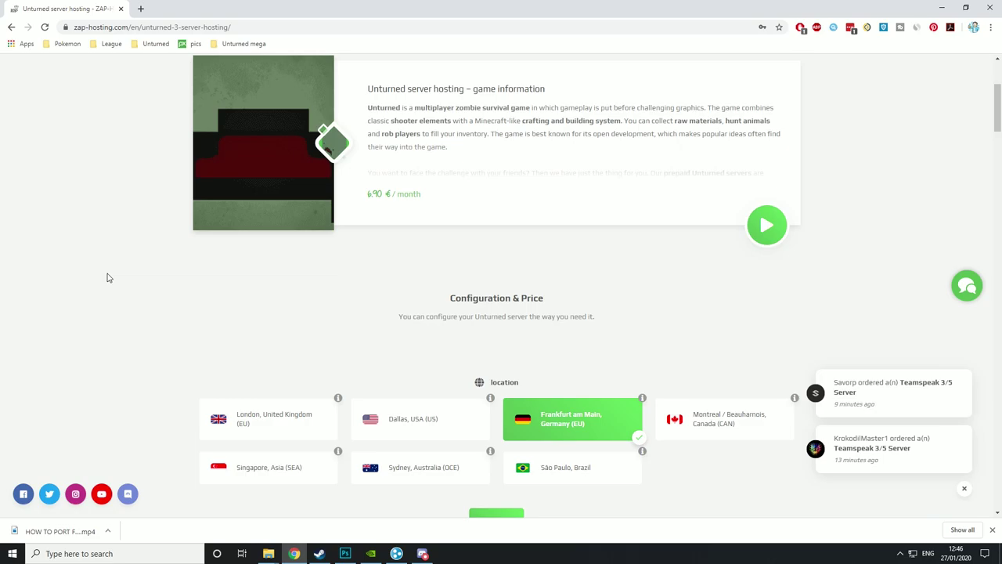
# - Choose London as the Unturned server location on ZAP-Hosting
pyautogui.click(992, 529)
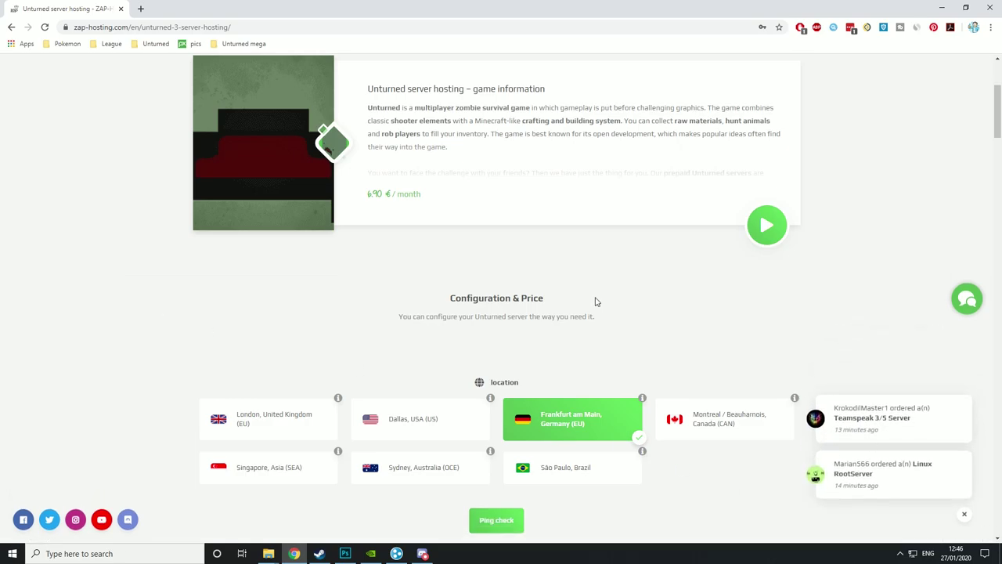
pyautogui.scroll(-1, 598, 303)
pyautogui.scroll(3, 587, 287)
pyautogui.scroll(-3, 585, 289)
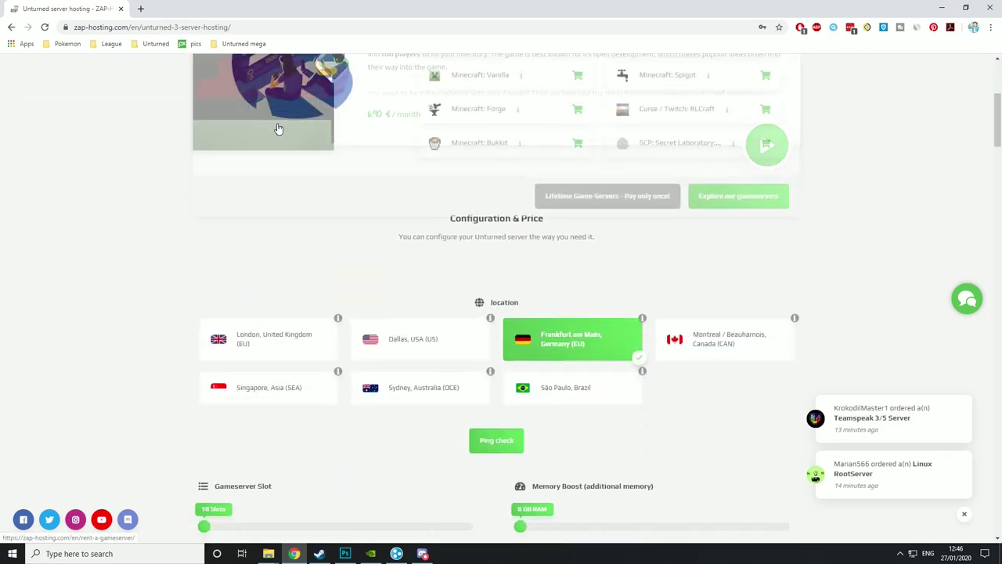
pyautogui.scroll(1, 513, 141)
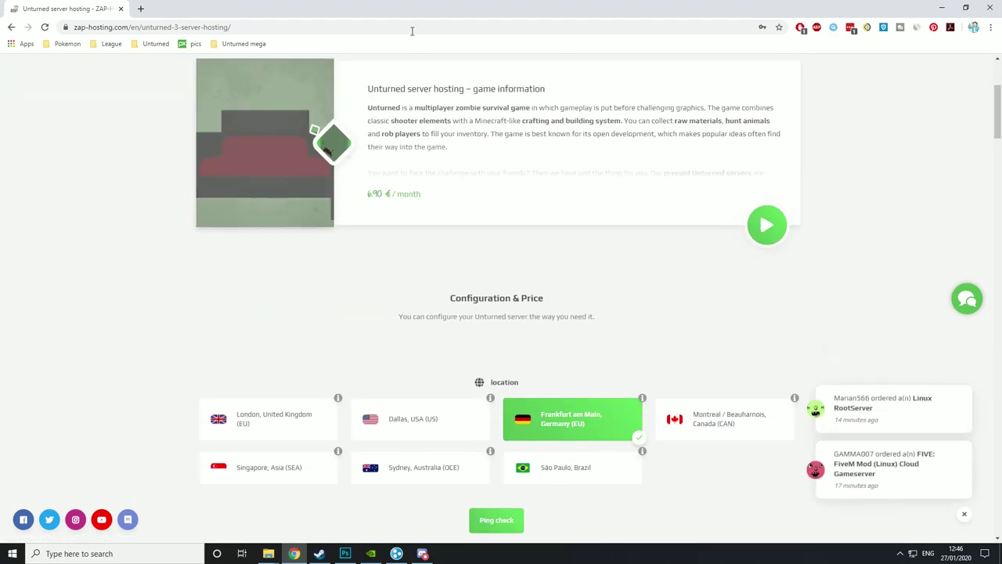
pyautogui.scroll(-2, 438, 196)
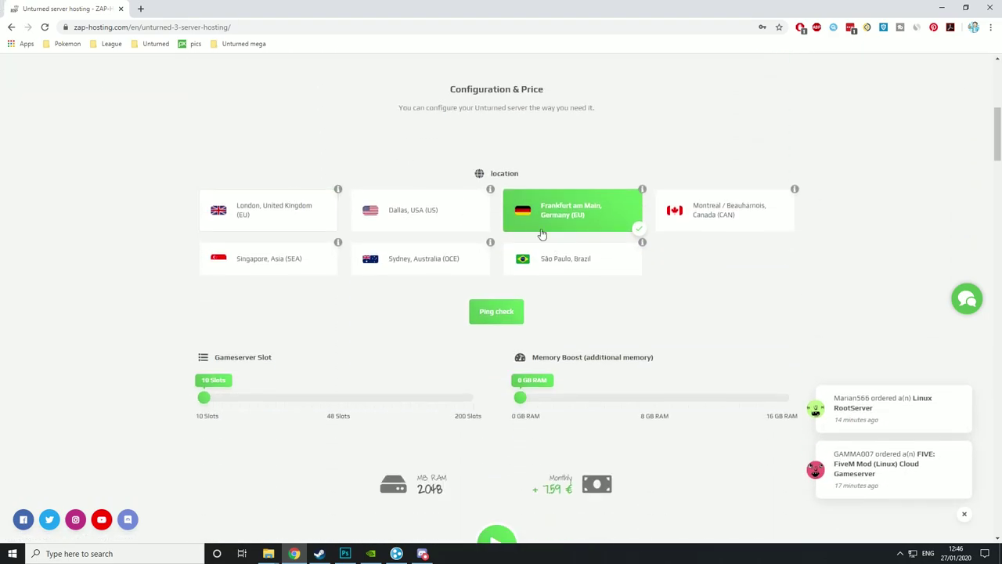
pyautogui.click(289, 216)
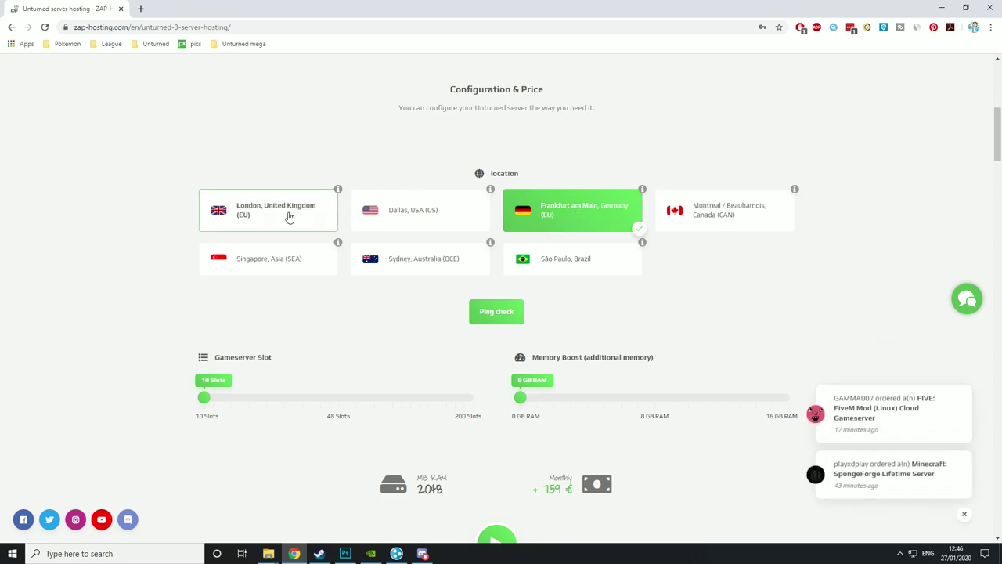
# - Set 24 player slots and a 4 GB memory boost, then start the order
pyautogui.scroll(-2, 289, 217)
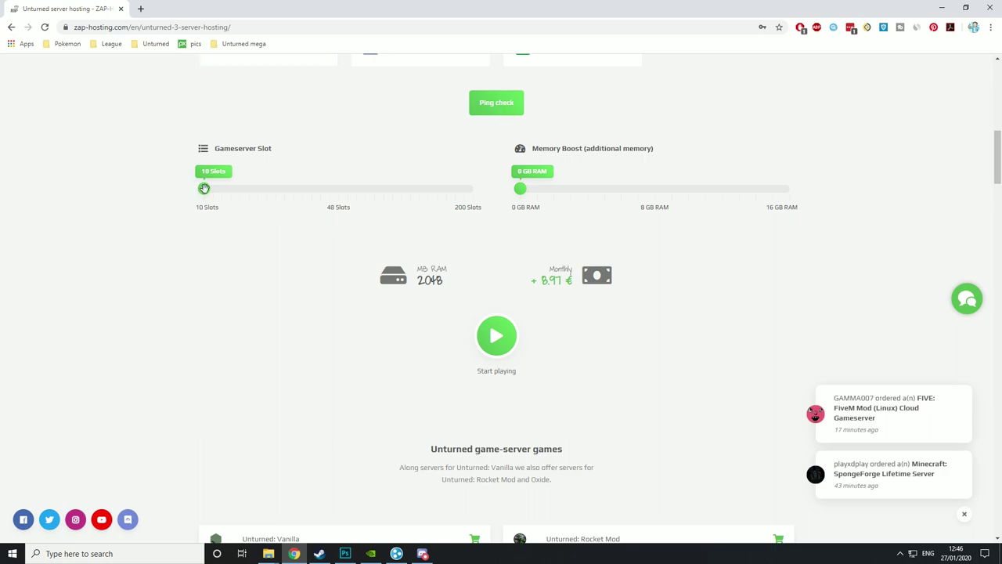
pyautogui.moveTo(202, 188); pyautogui.dragTo(261, 189)
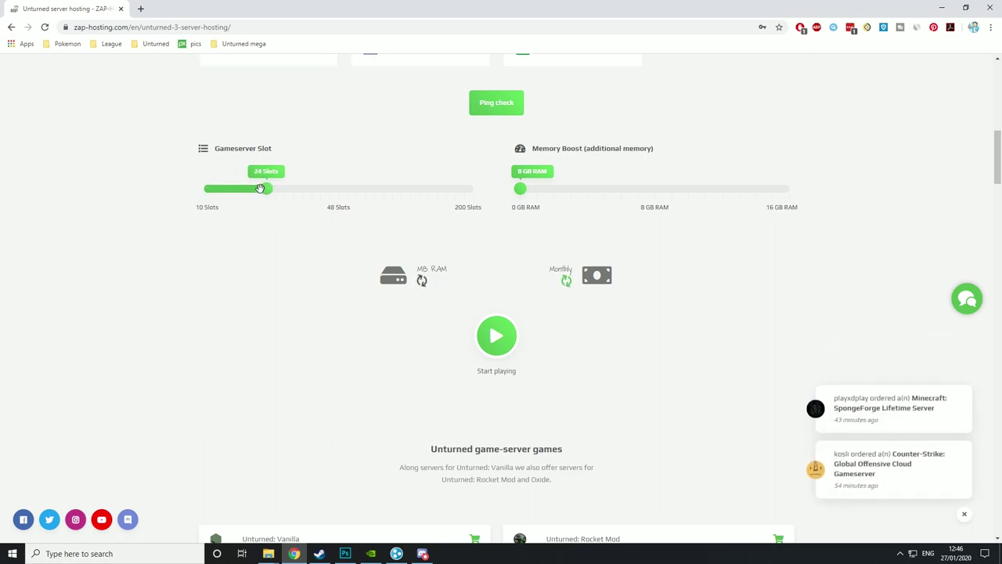
pyautogui.moveTo(520, 189); pyautogui.dragTo(587, 196)
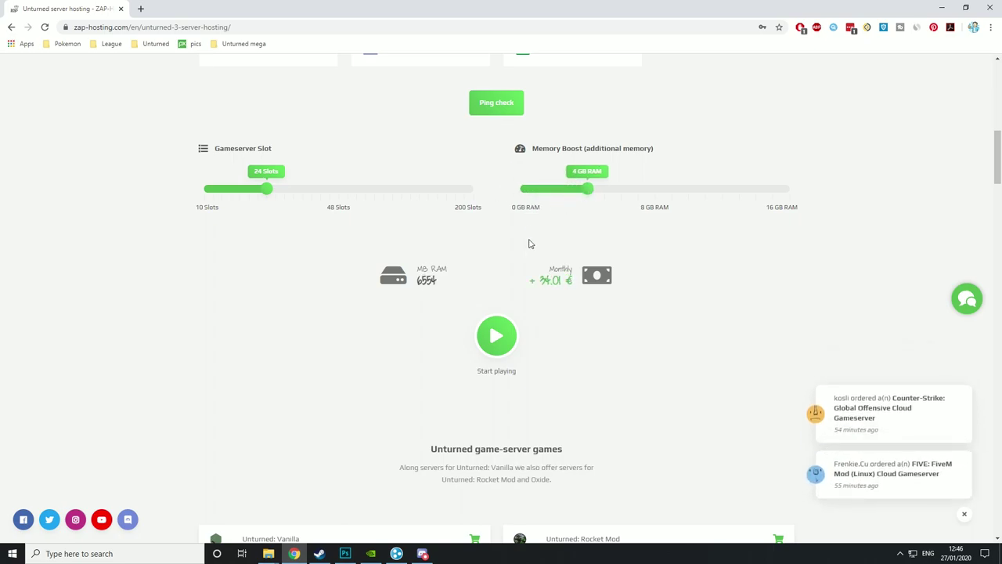
pyautogui.click(509, 342)
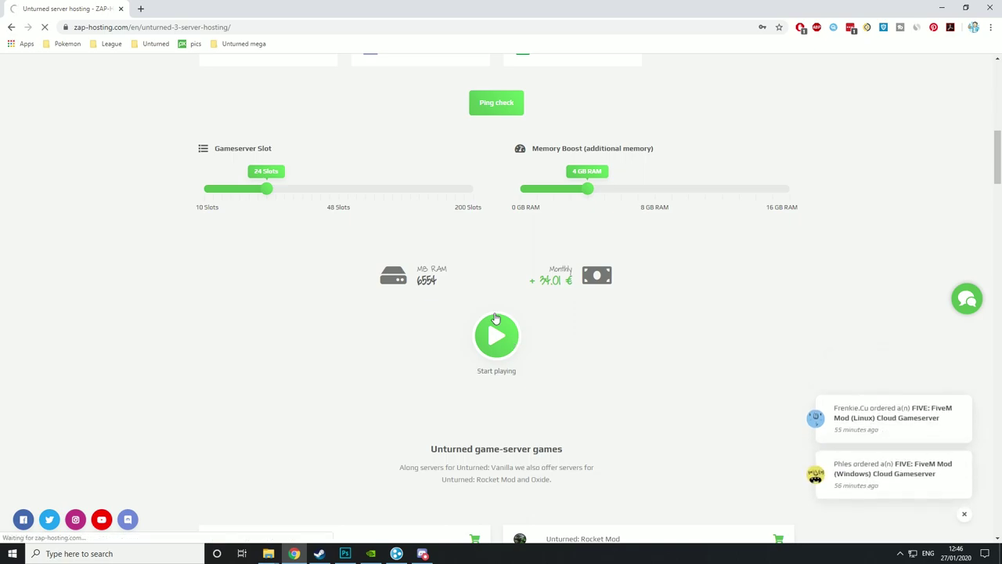